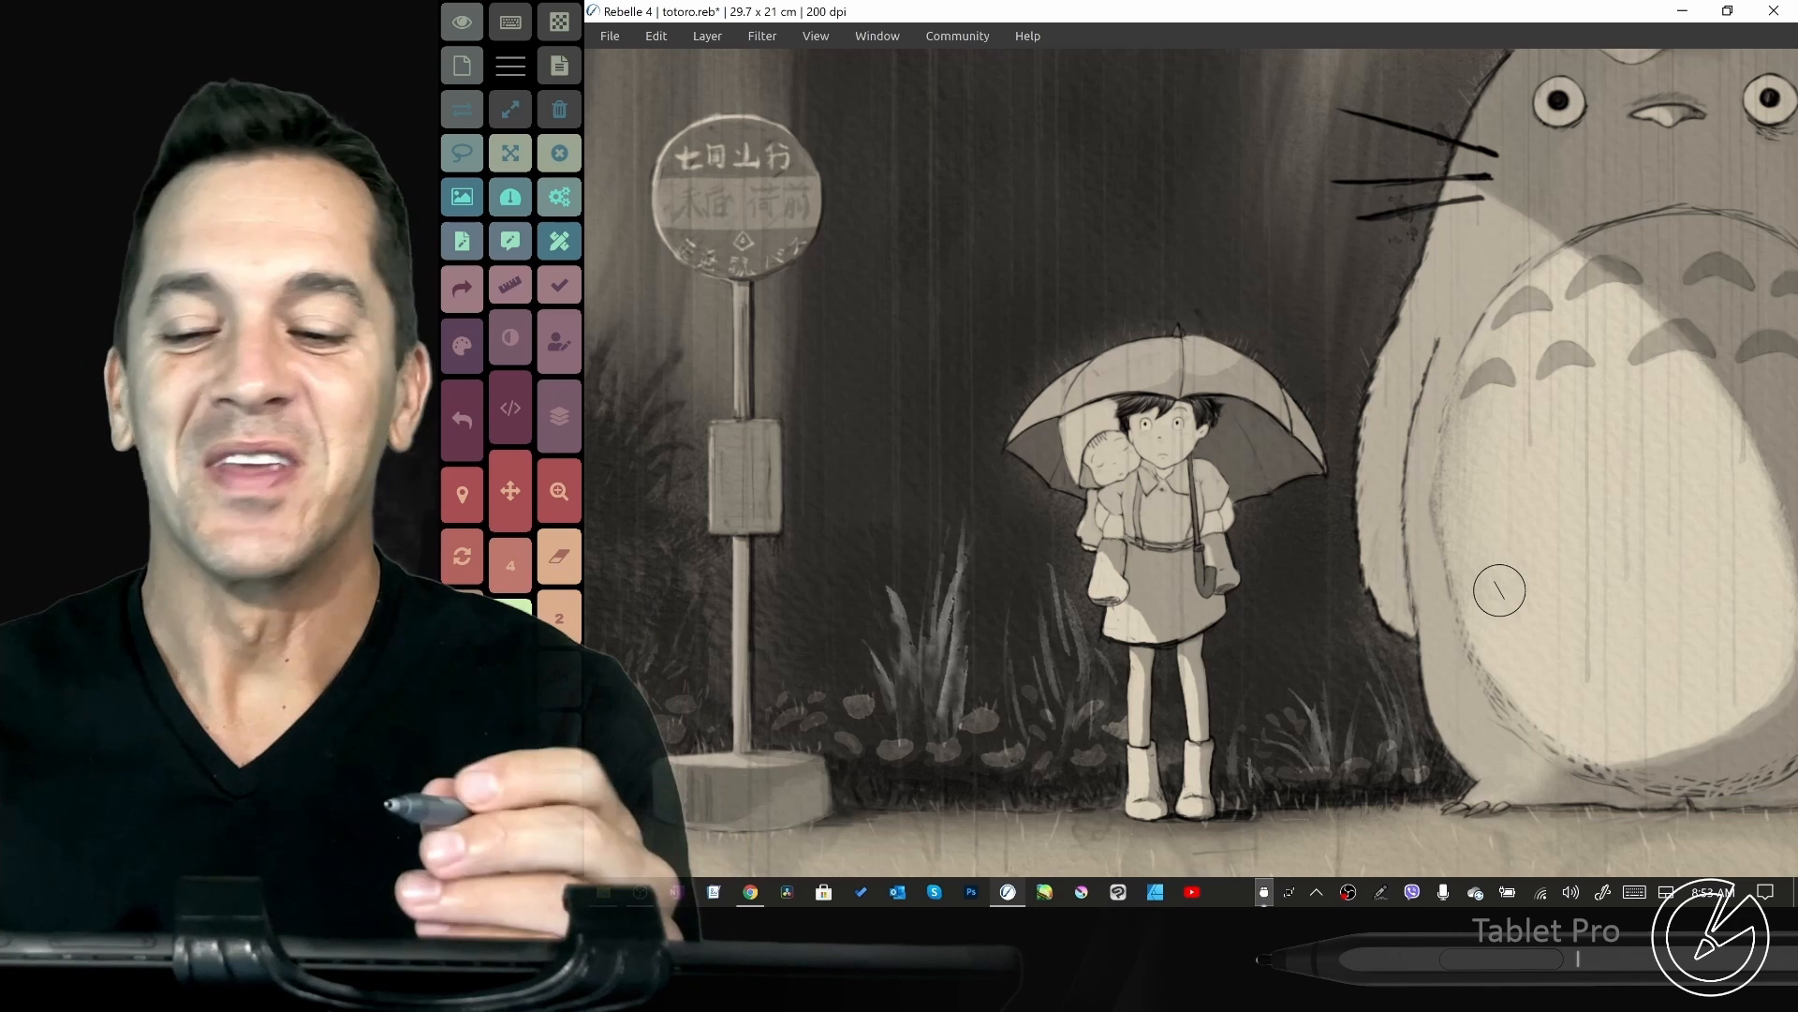
- Paint two large orange arrows over the bus stop sign, pointing at the column of shortcut buttons beside the artwork
mouse_move(873, 307)
left_mouse_down()
mouse_move(654, 323)
mouse_move(677, 276)
mouse_move(601, 328)
left_mouse_up()
mouse_move(686, 267)
left_mouse_down()
mouse_move(612, 340)
mouse_move(712, 382)
left_mouse_up()
mouse_move(848, 583)
left_mouse_down()
mouse_move(598, 451)
mouse_move(737, 445)
left_mouse_up()
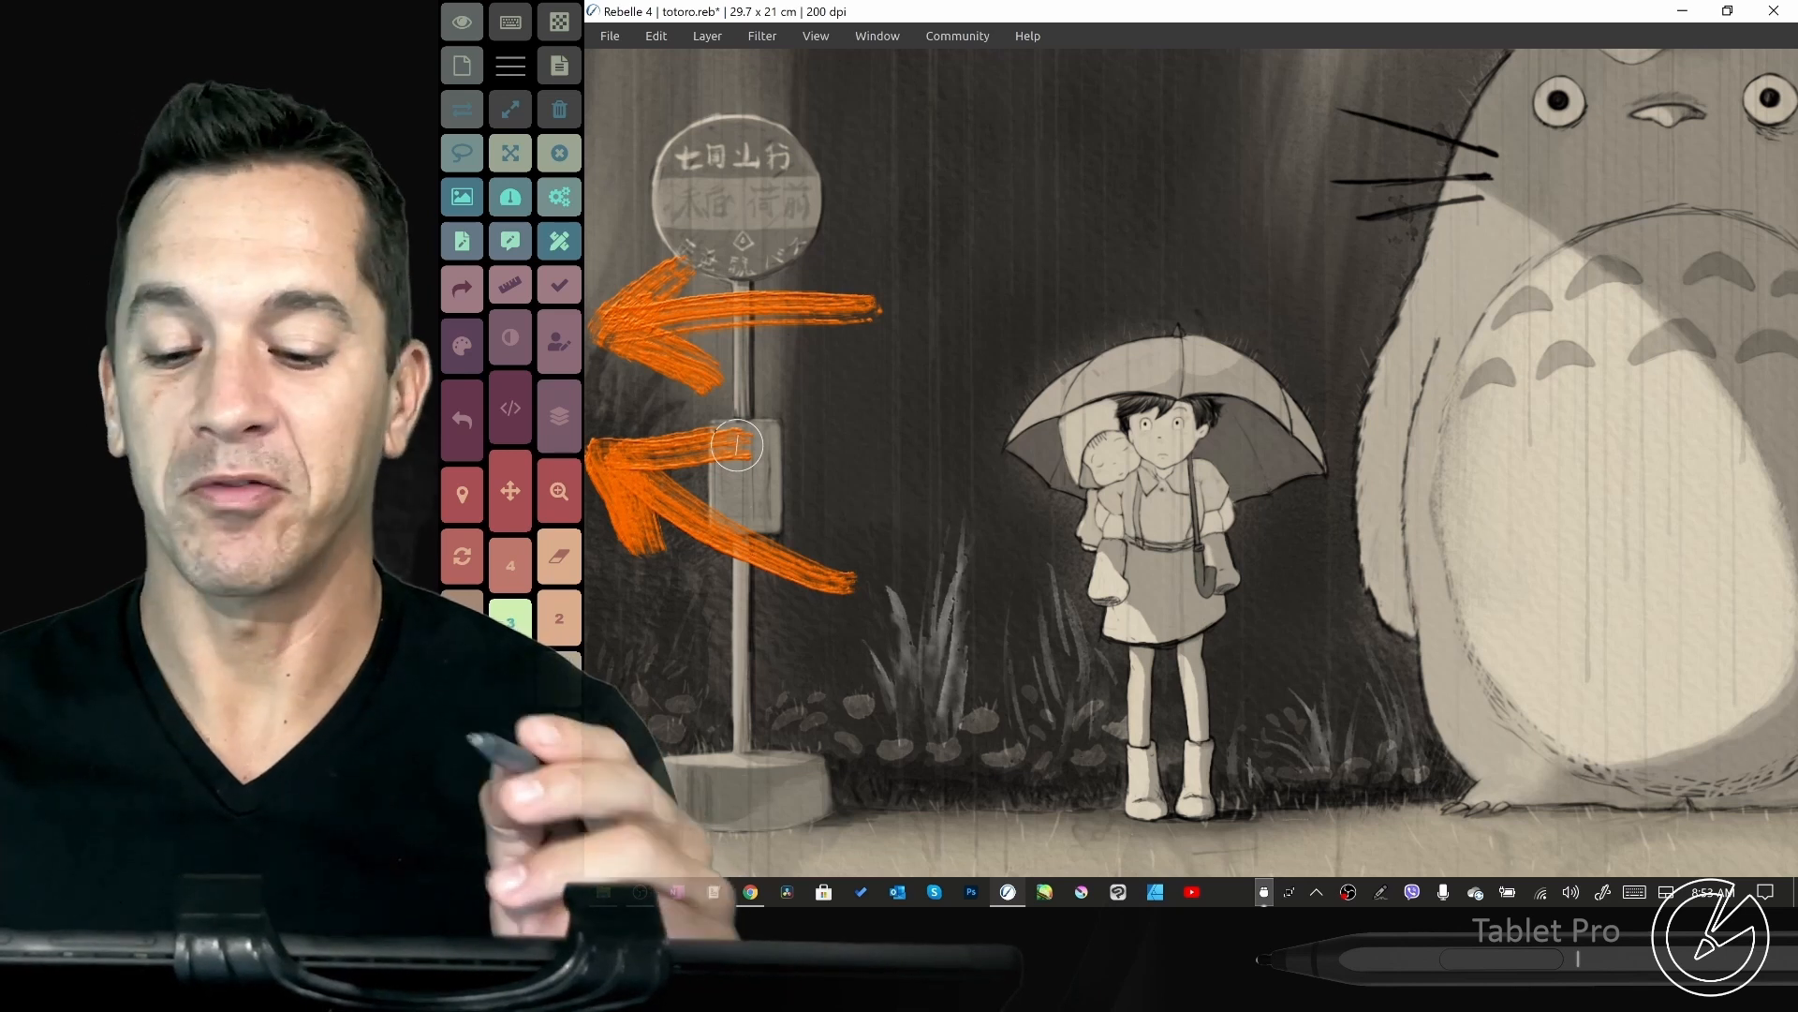
- Smear the tail of the lower orange arrow, add a short thick orange stroke beside it, and reduce the brush size
left_click_drag(511, 491, 516, 490)
left_click_drag(559, 491, 556, 489)
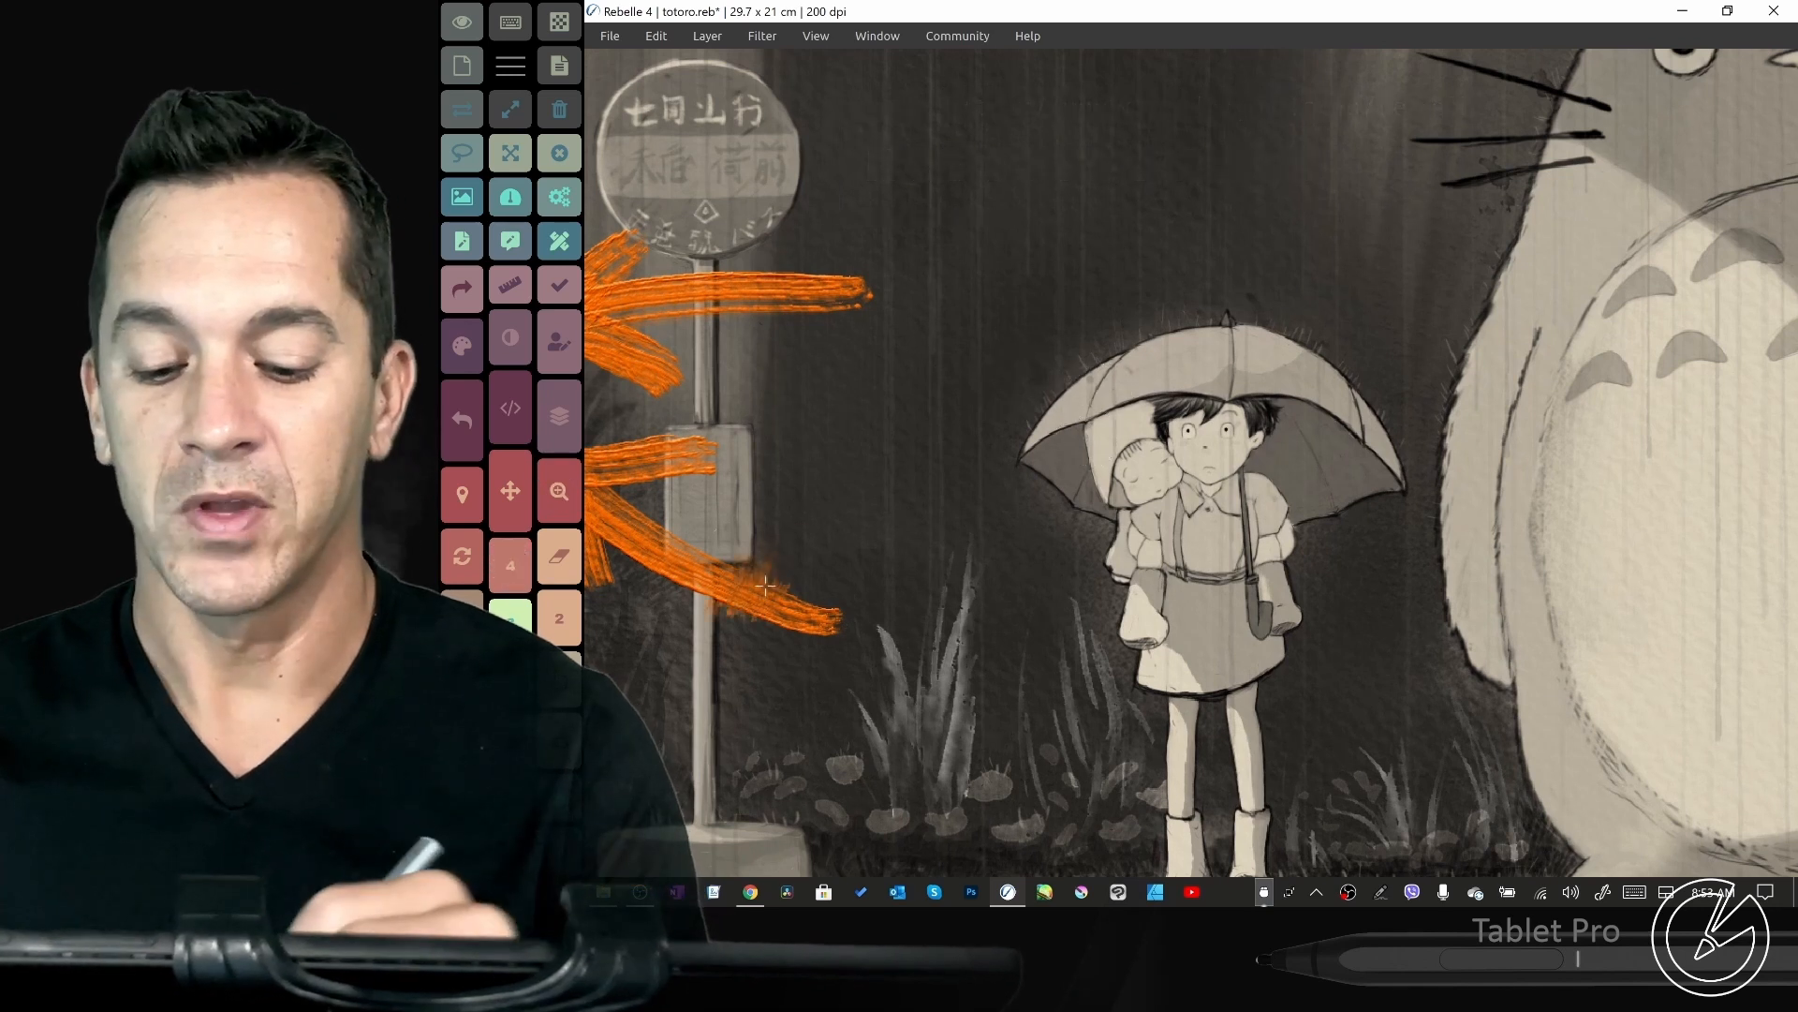
mouse_move(843, 562)
left_mouse_down()
mouse_move(840, 521)
mouse_move(867, 525)
mouse_move(911, 581)
left_mouse_up()
left_click(559, 555)
mouse_move(883, 497)
left_mouse_down()
mouse_move(867, 572)
mouse_move(931, 592)
left_mouse_up()
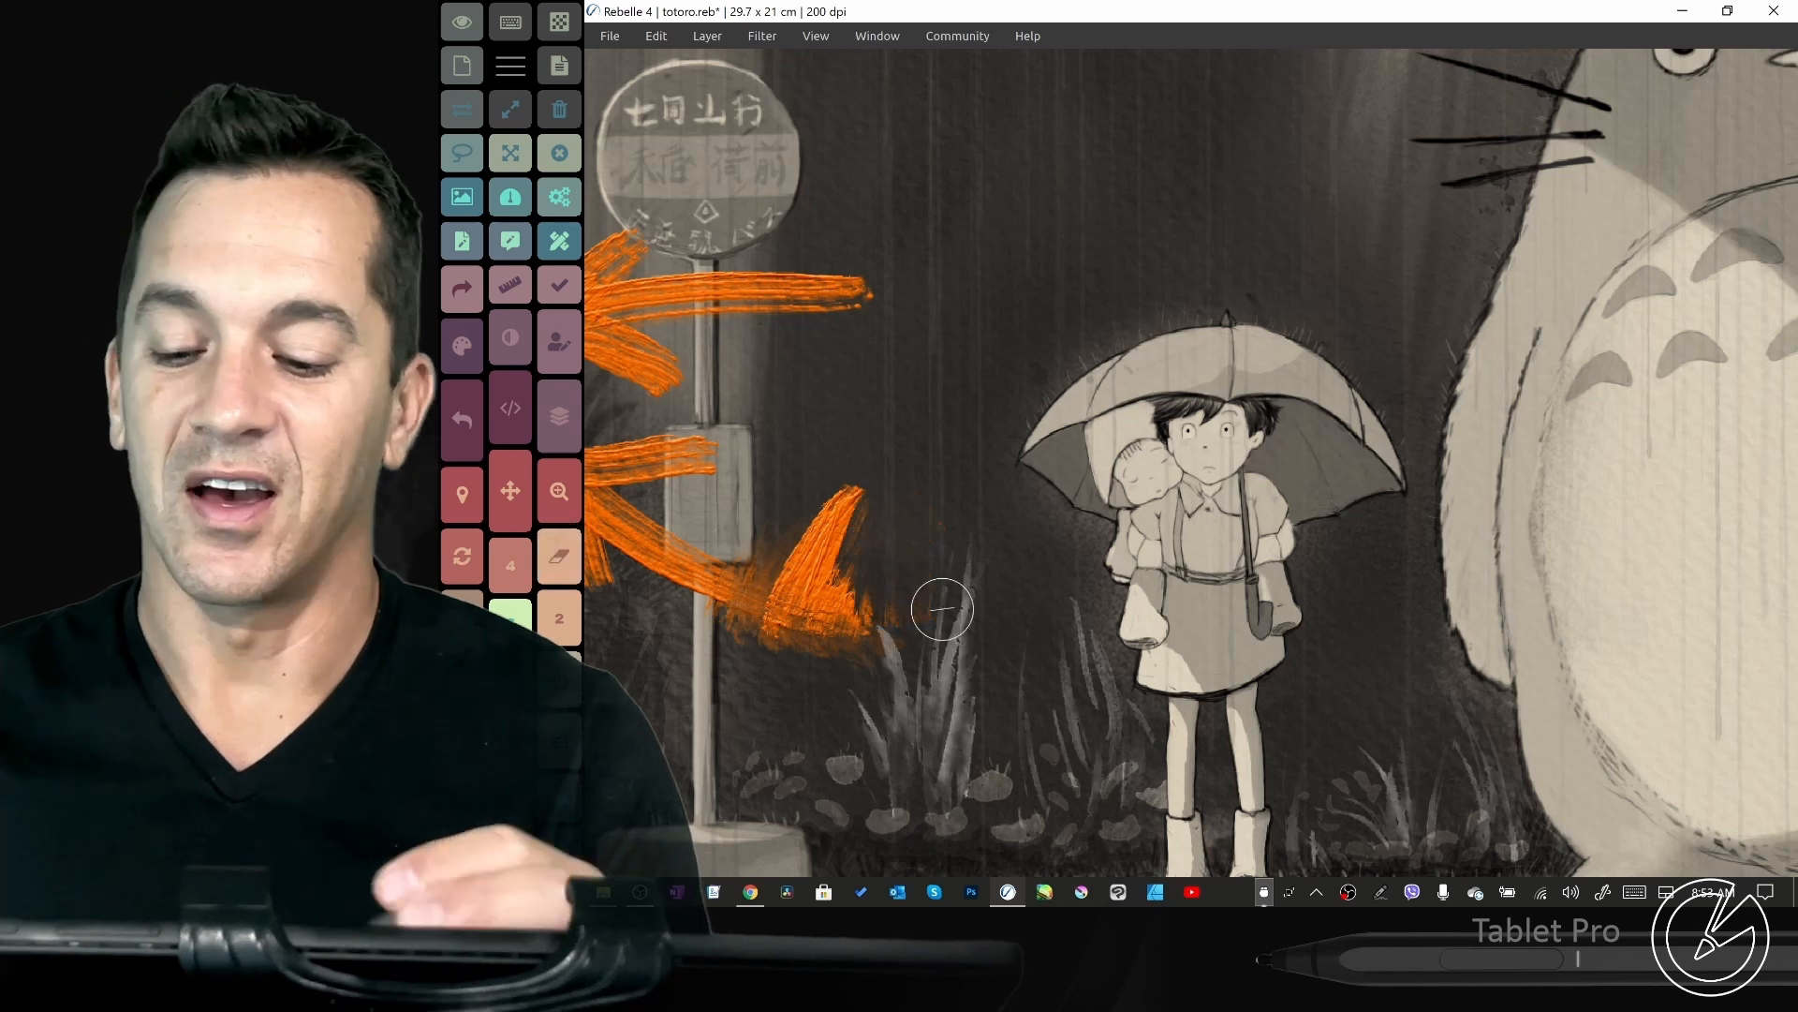
mouse_move(913, 433)
left_mouse_down()
mouse_move(988, 432)
mouse_move(860, 430)
left_mouse_up()
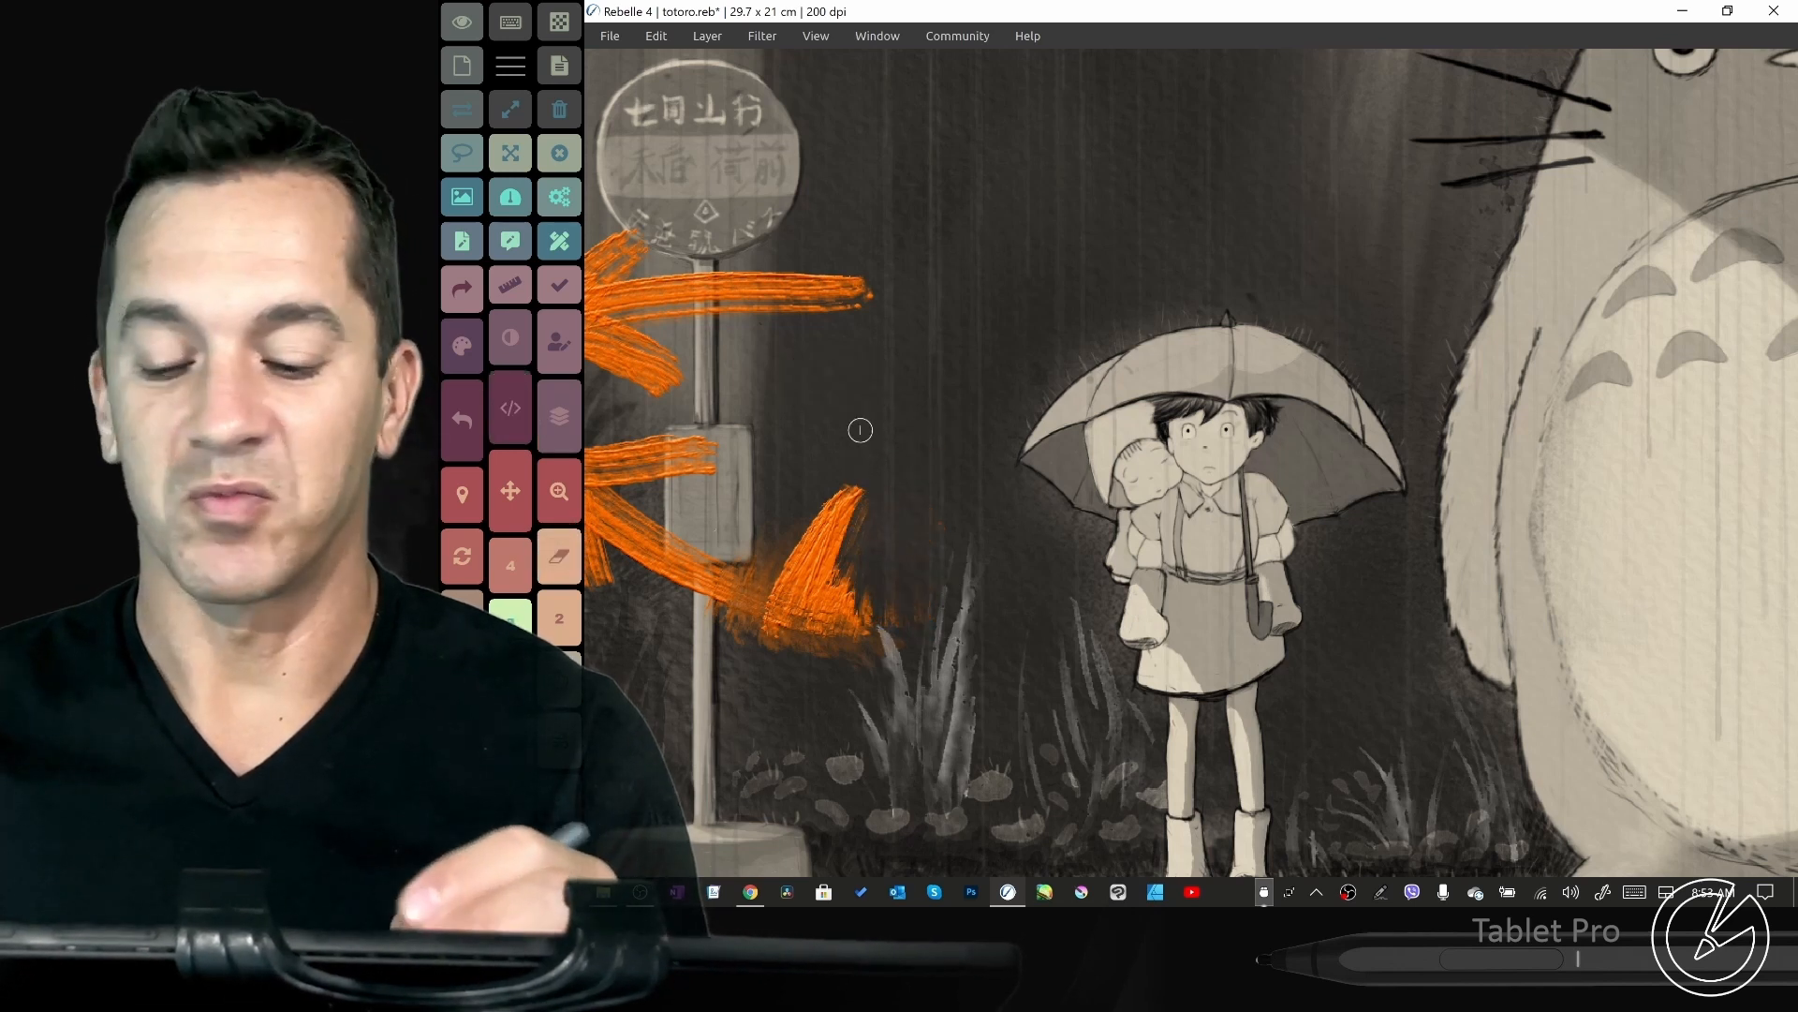
- Show and hide the Layers, color and Oil Brushes panels over the painting
left_click(561, 413)
left_click(560, 412)
left_click(518, 344)
left_click(560, 411)
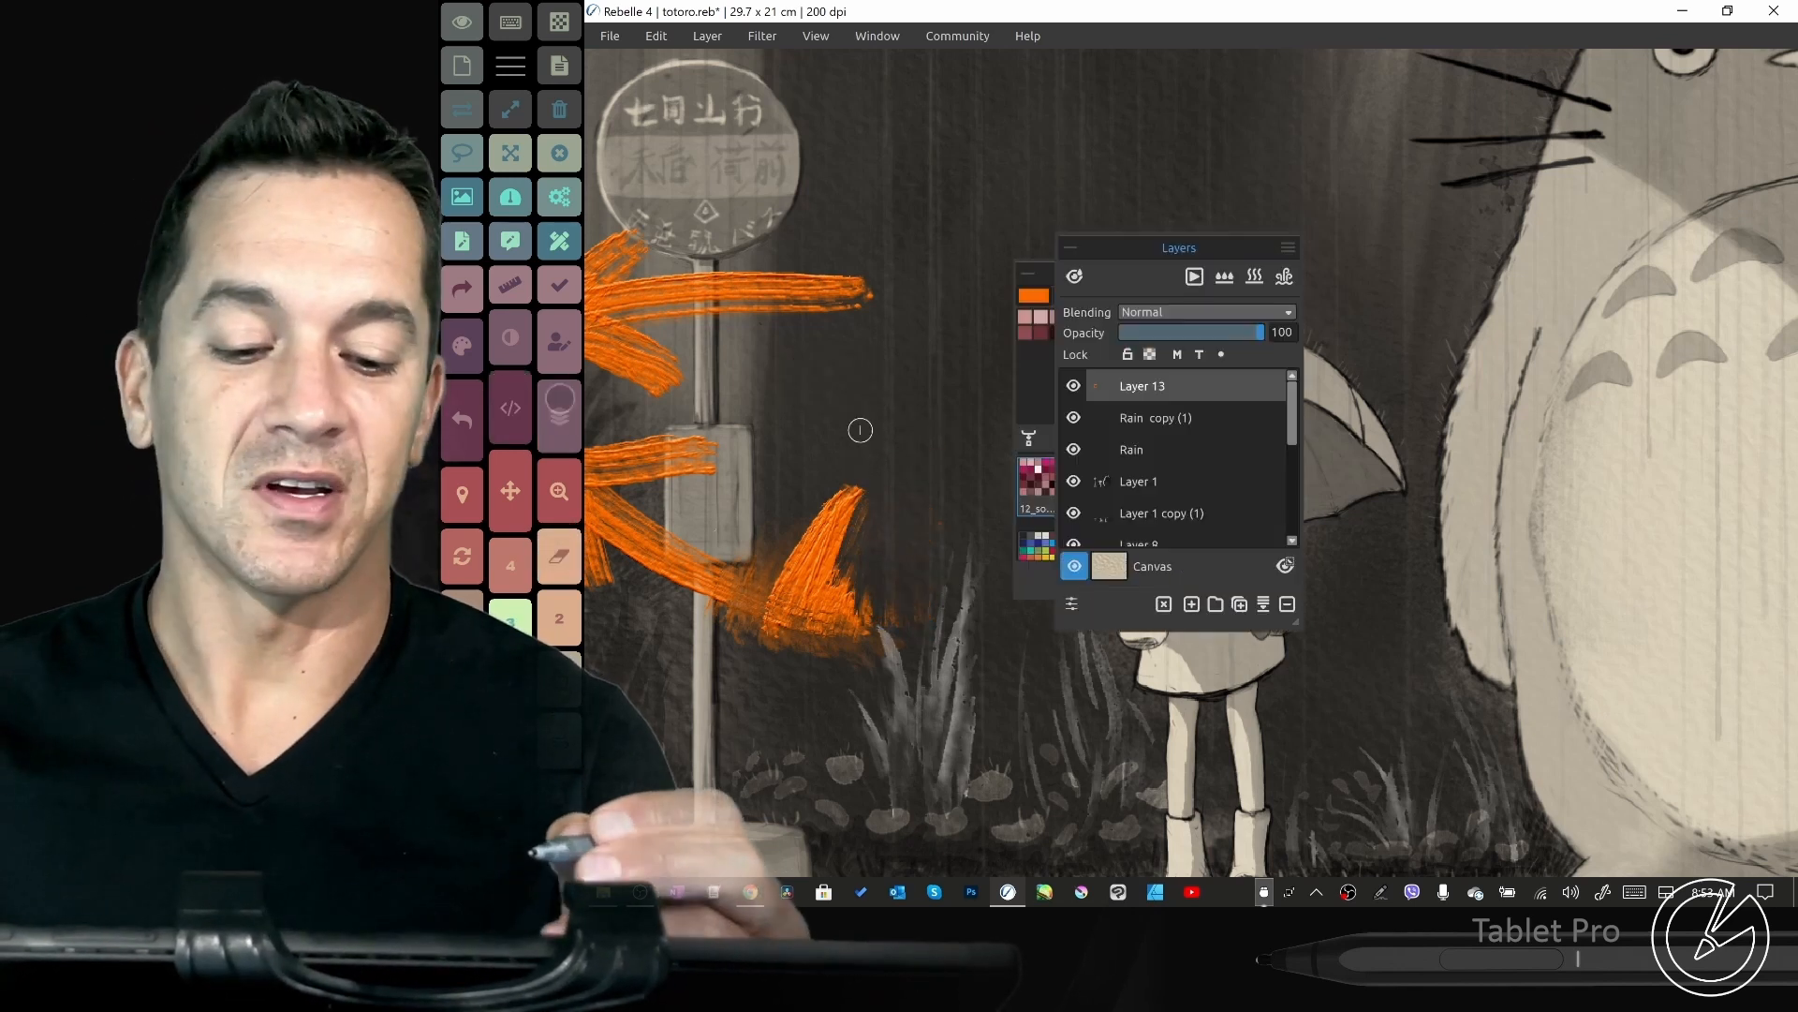
left_click(562, 406)
left_click(526, 348)
left_click(561, 342)
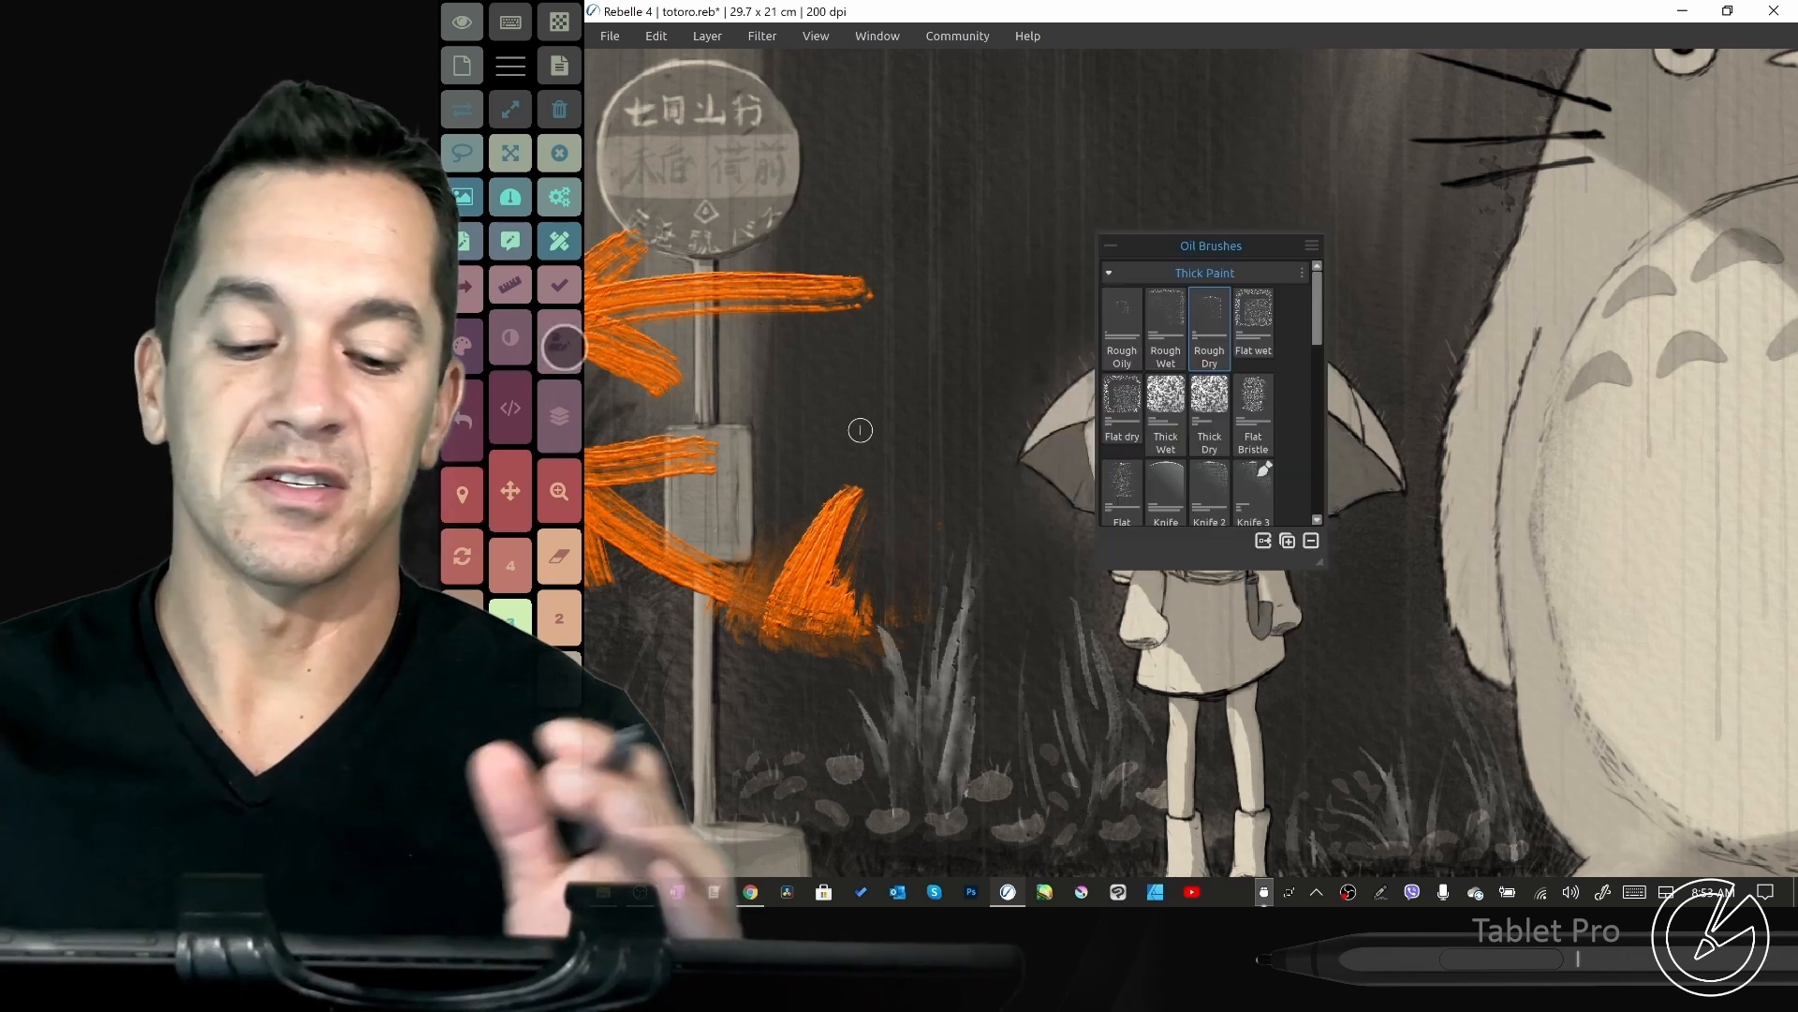
left_click(560, 342)
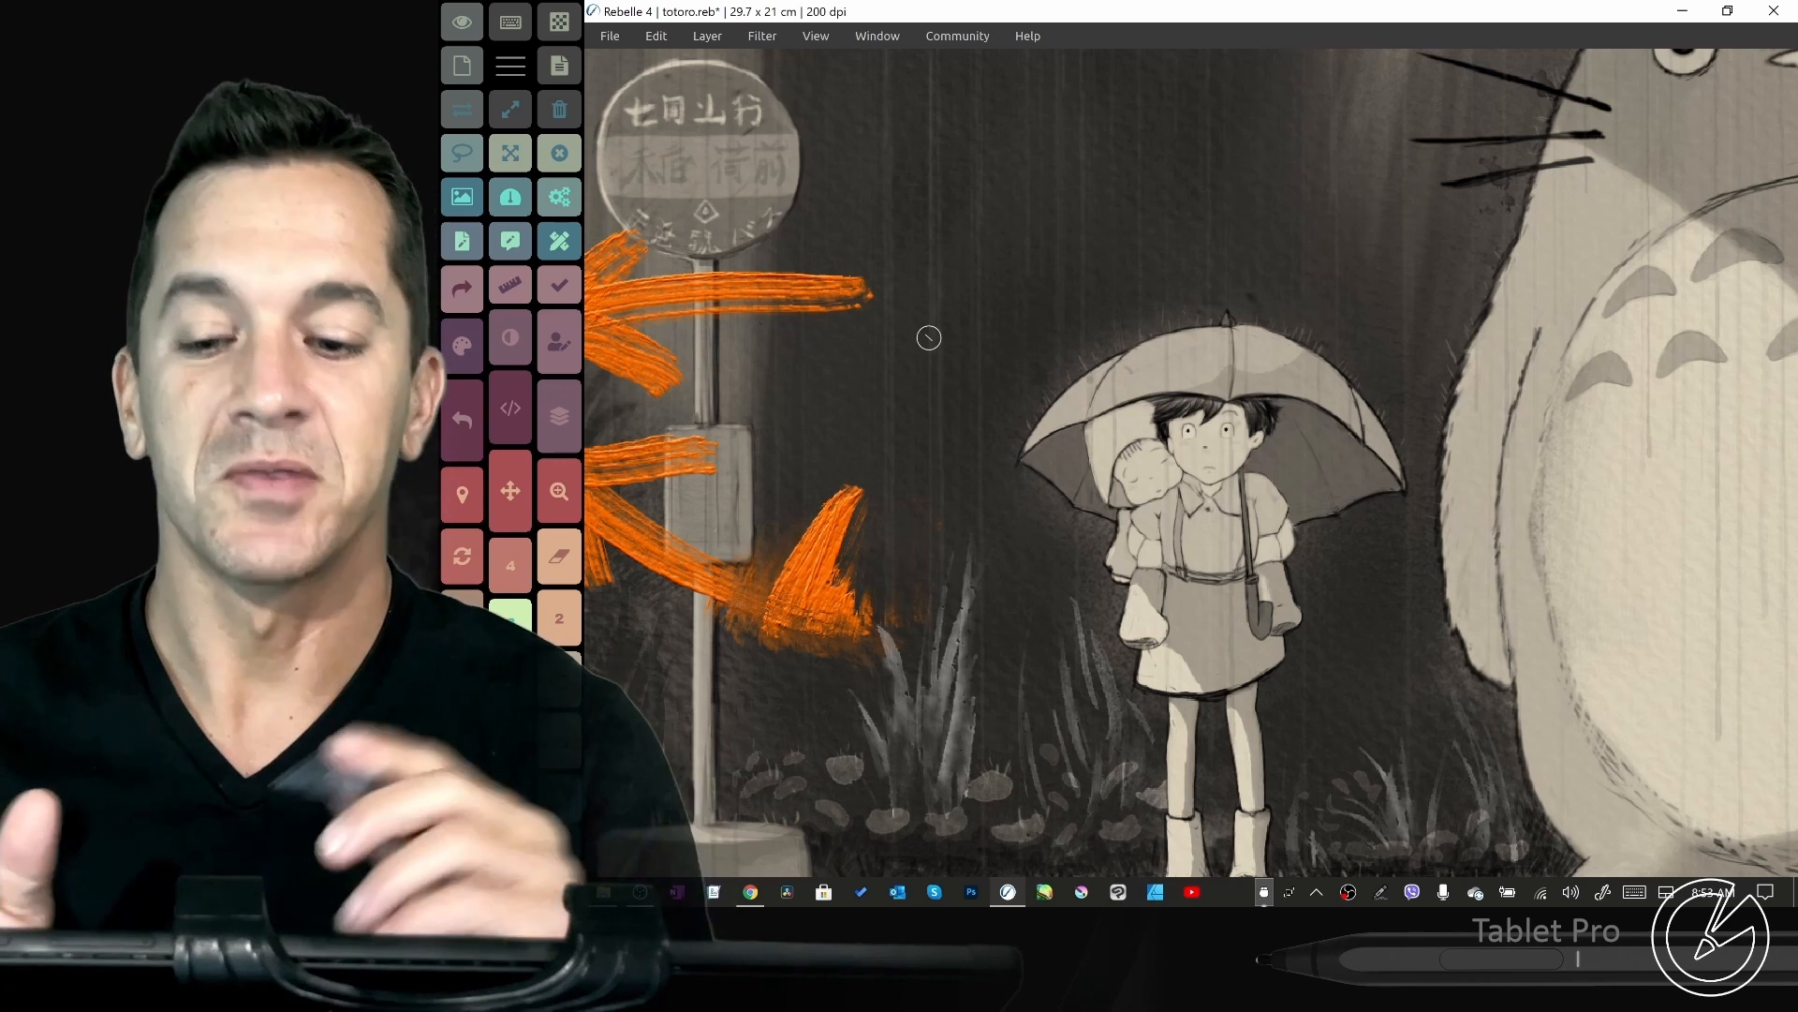
- Switch to Chrome and look through the tabletpro.com/rebelle page from the banner to the Rebelle 4 tutorial videos
left_click(751, 892)
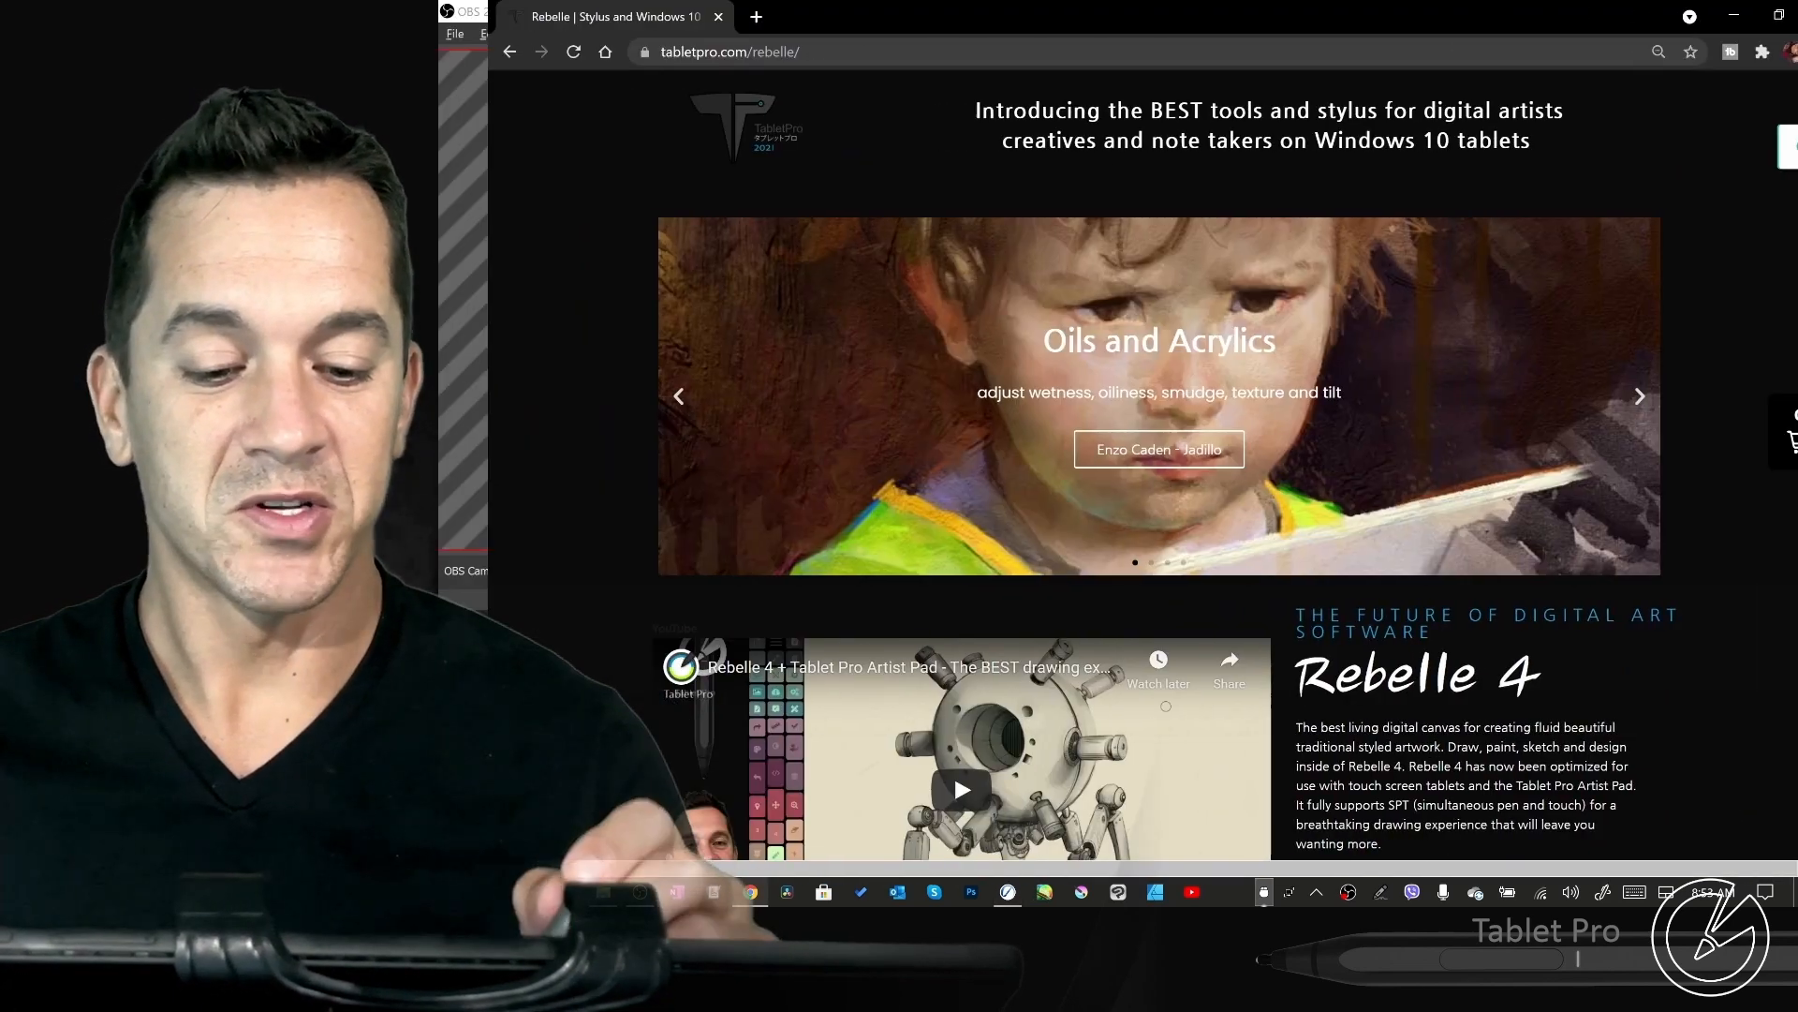
scroll(1597, 524, "down", 2)
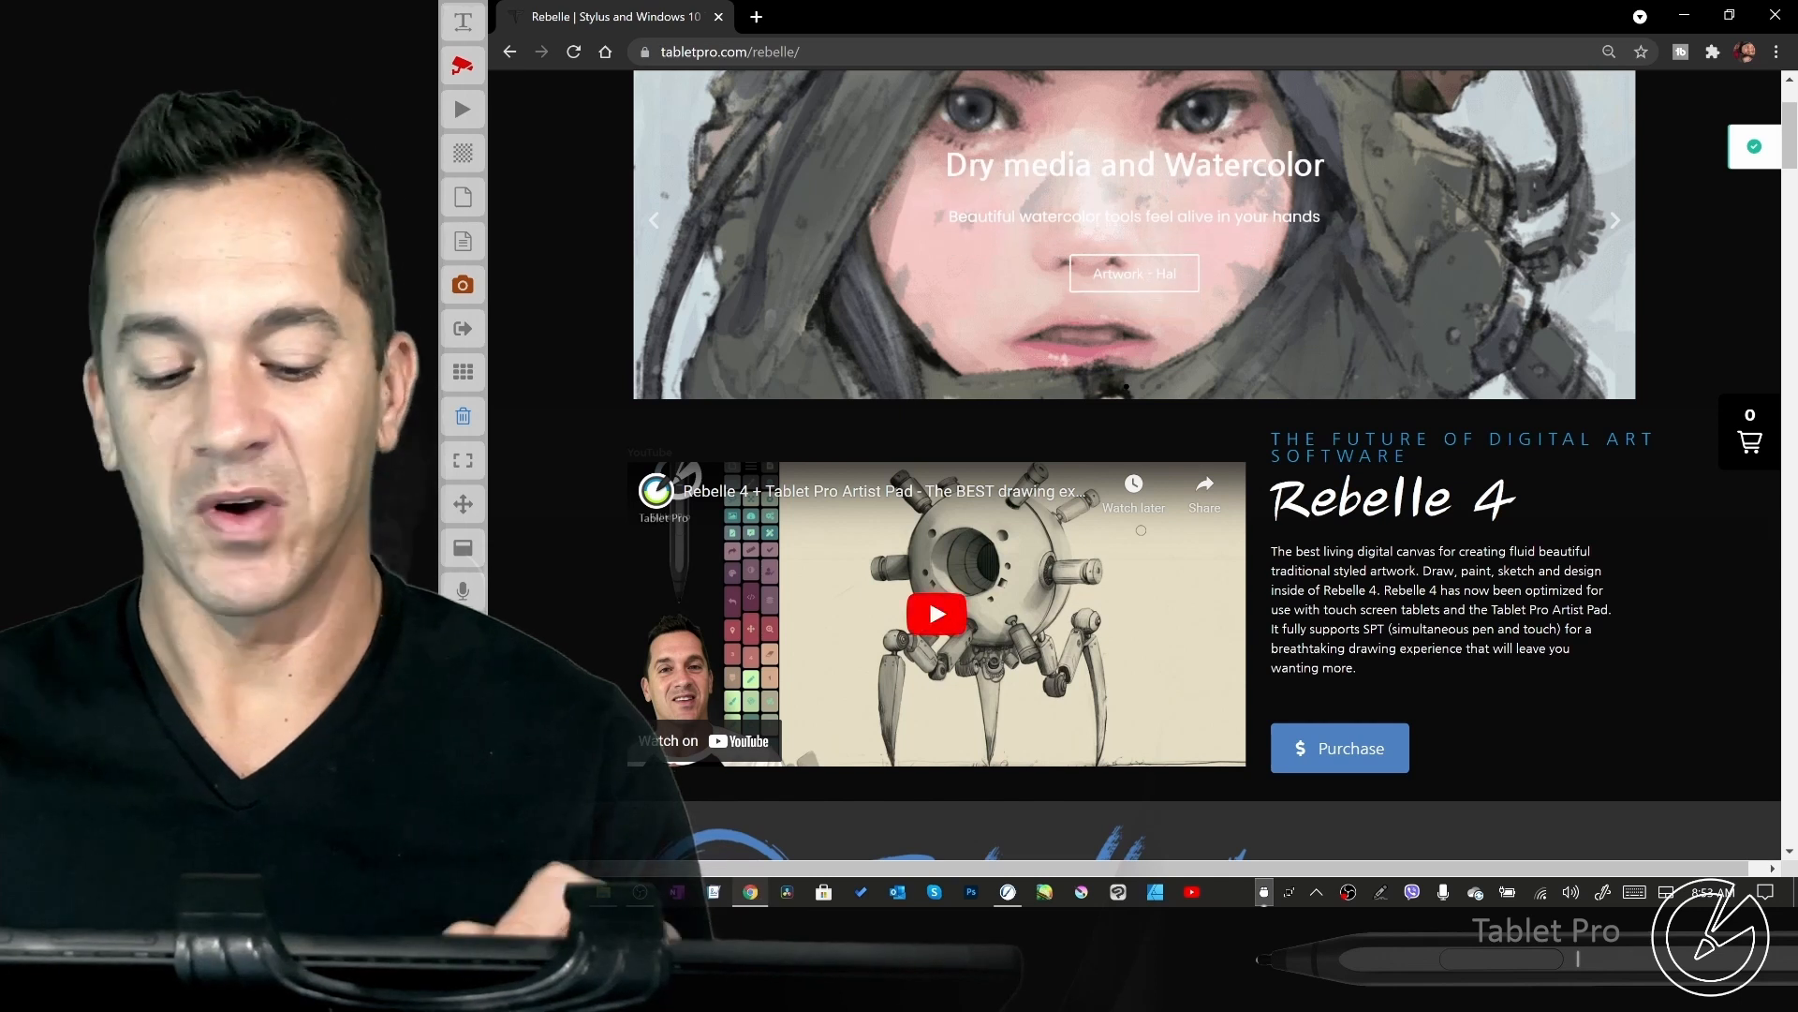
scroll(1135, 440, "down", 3)
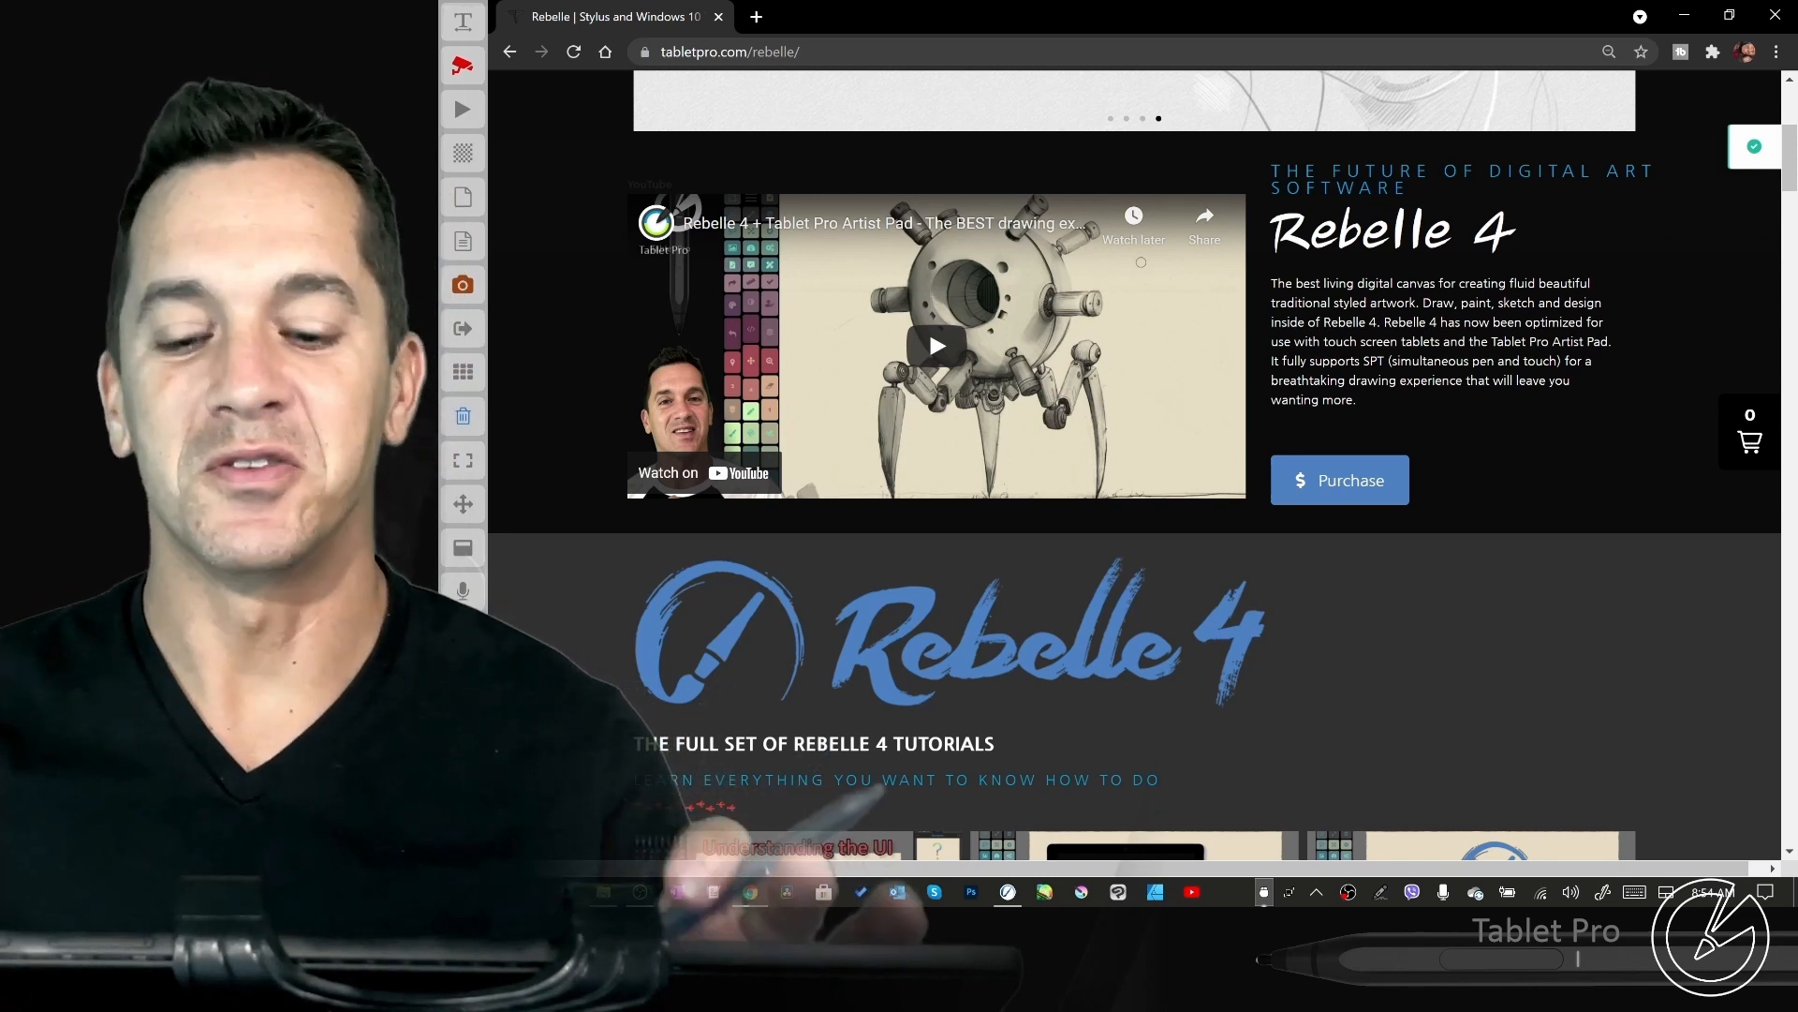
left_click_drag(1526, 647, 1537, 242)
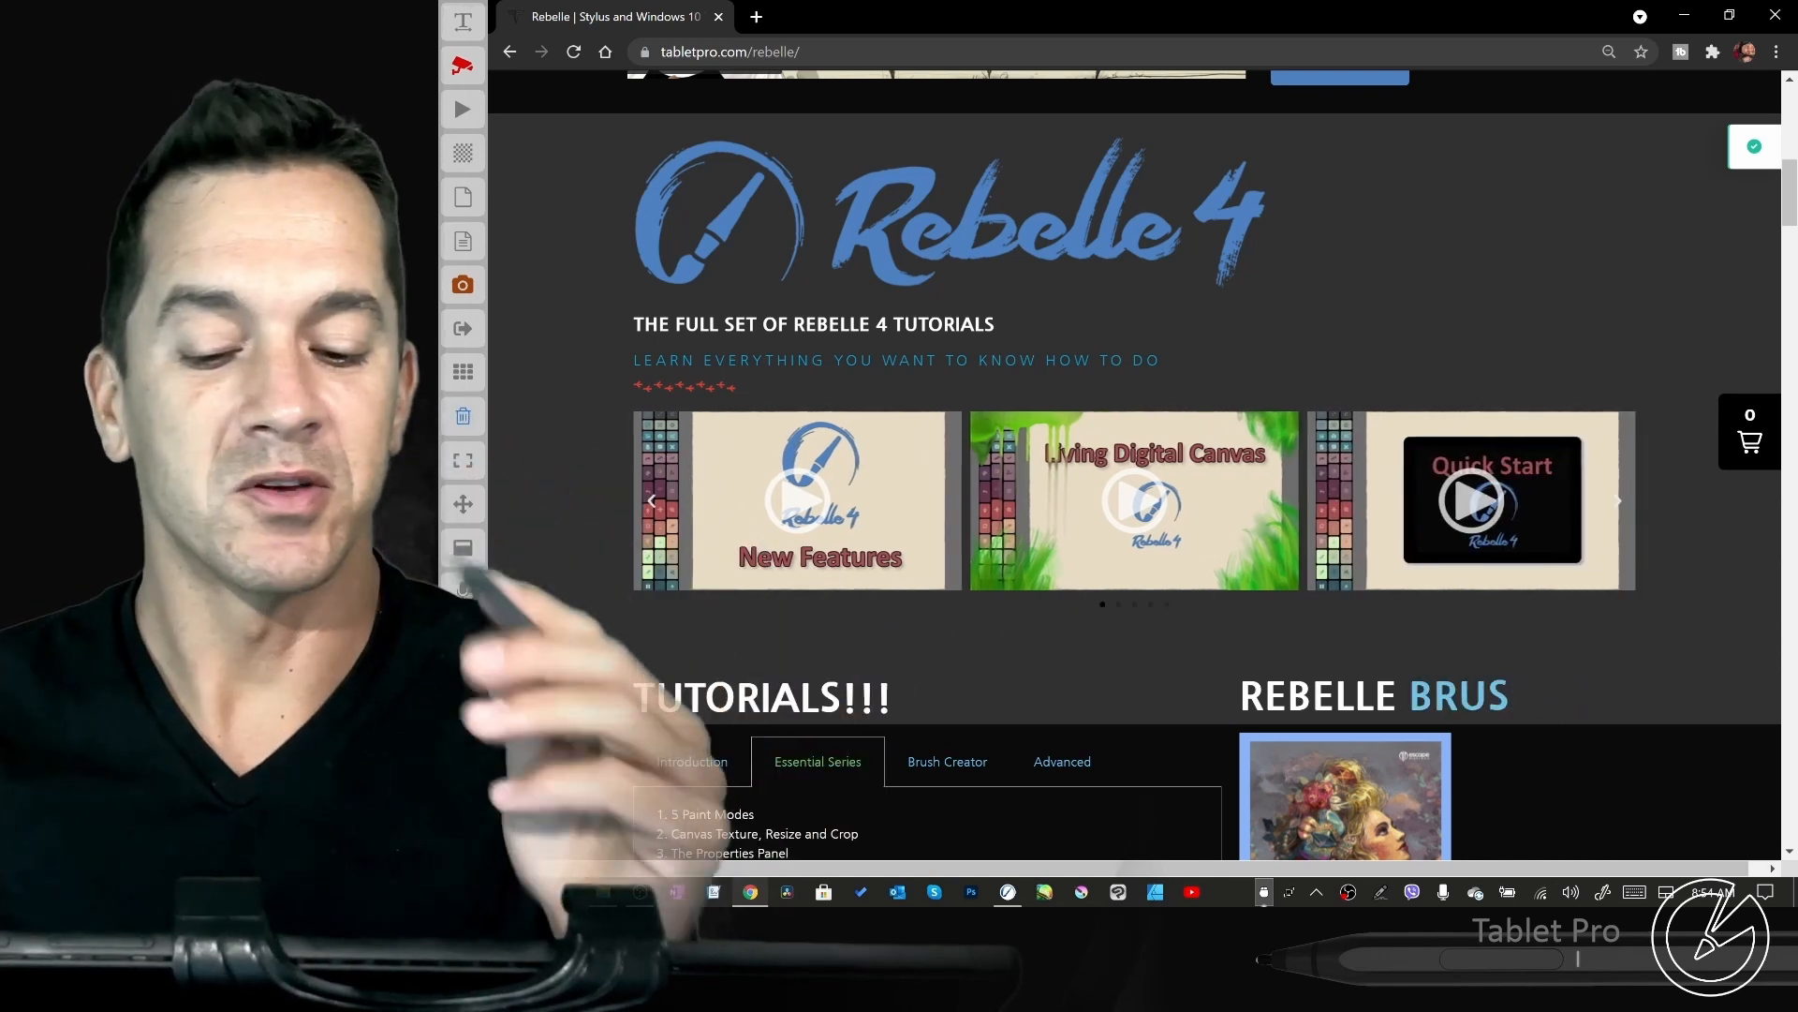
scroll(1633, 566, "down", 1)
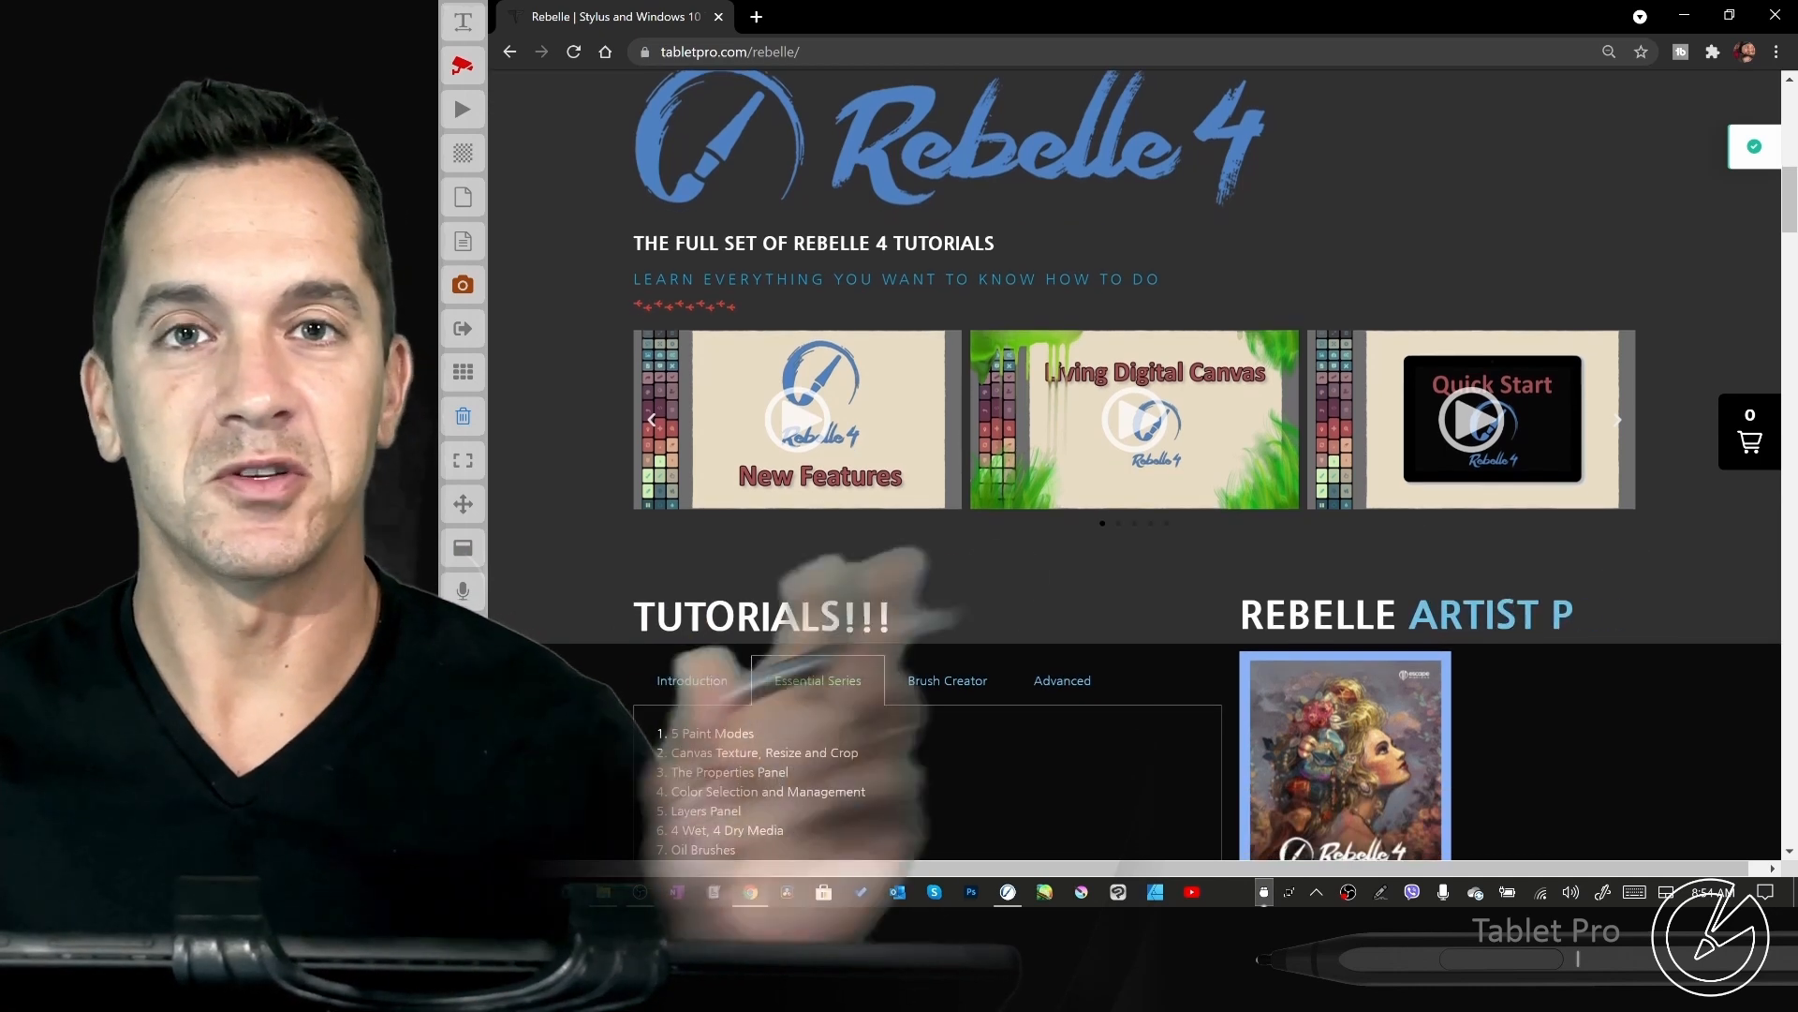
scroll(1611, 522, "down", 1)
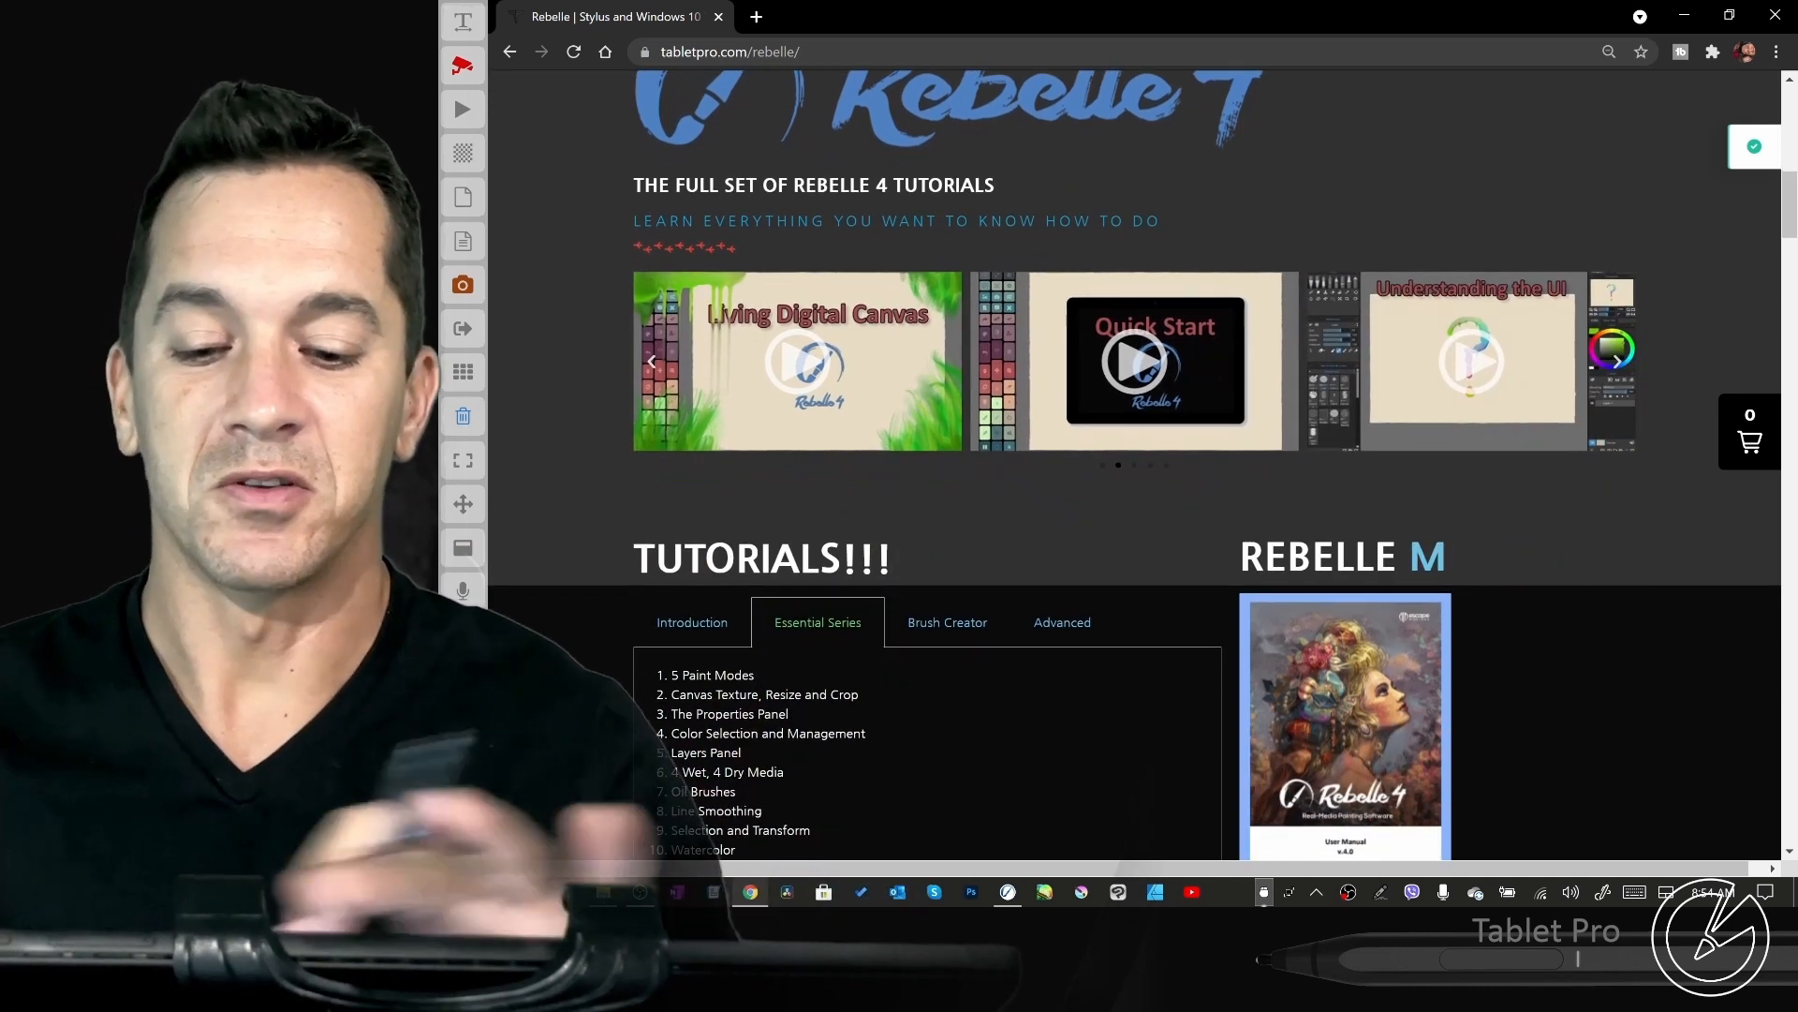
- Review the tutorial lists for Introduction, Essential Series, Brush Creator and Advanced
scroll(1571, 345, "down", 3)
left_click(693, 394)
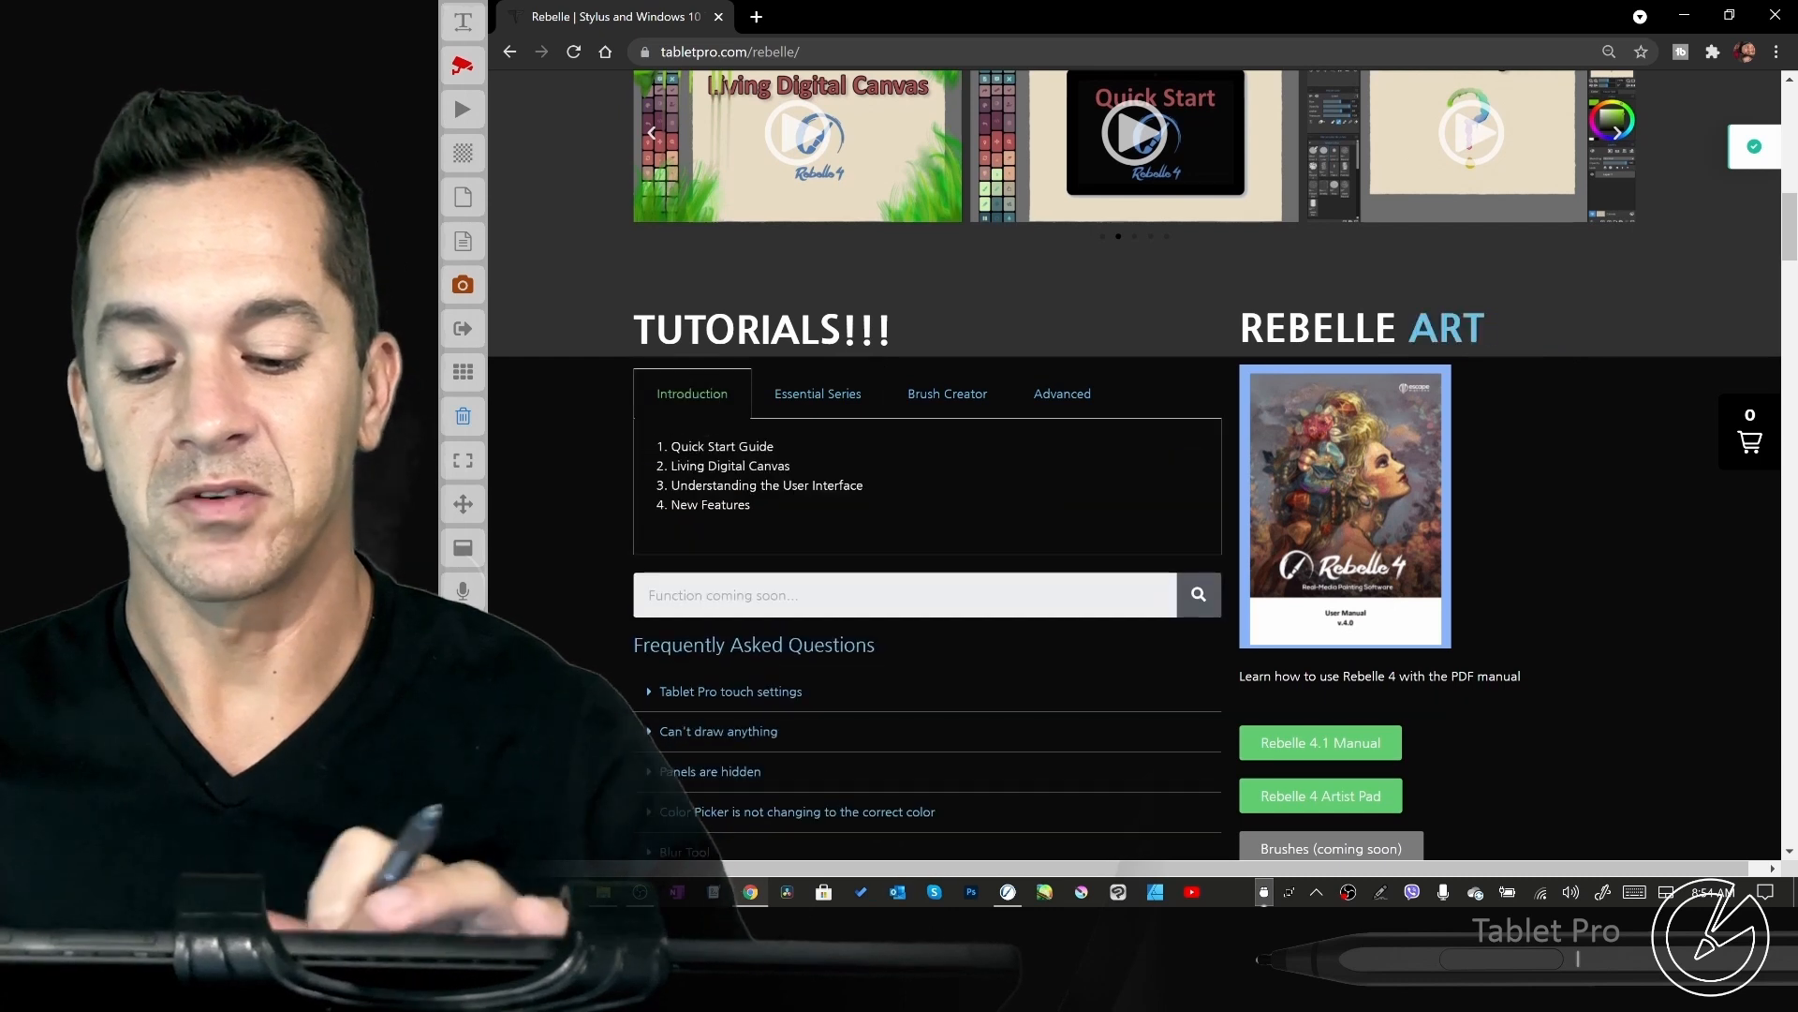
left_click(817, 394)
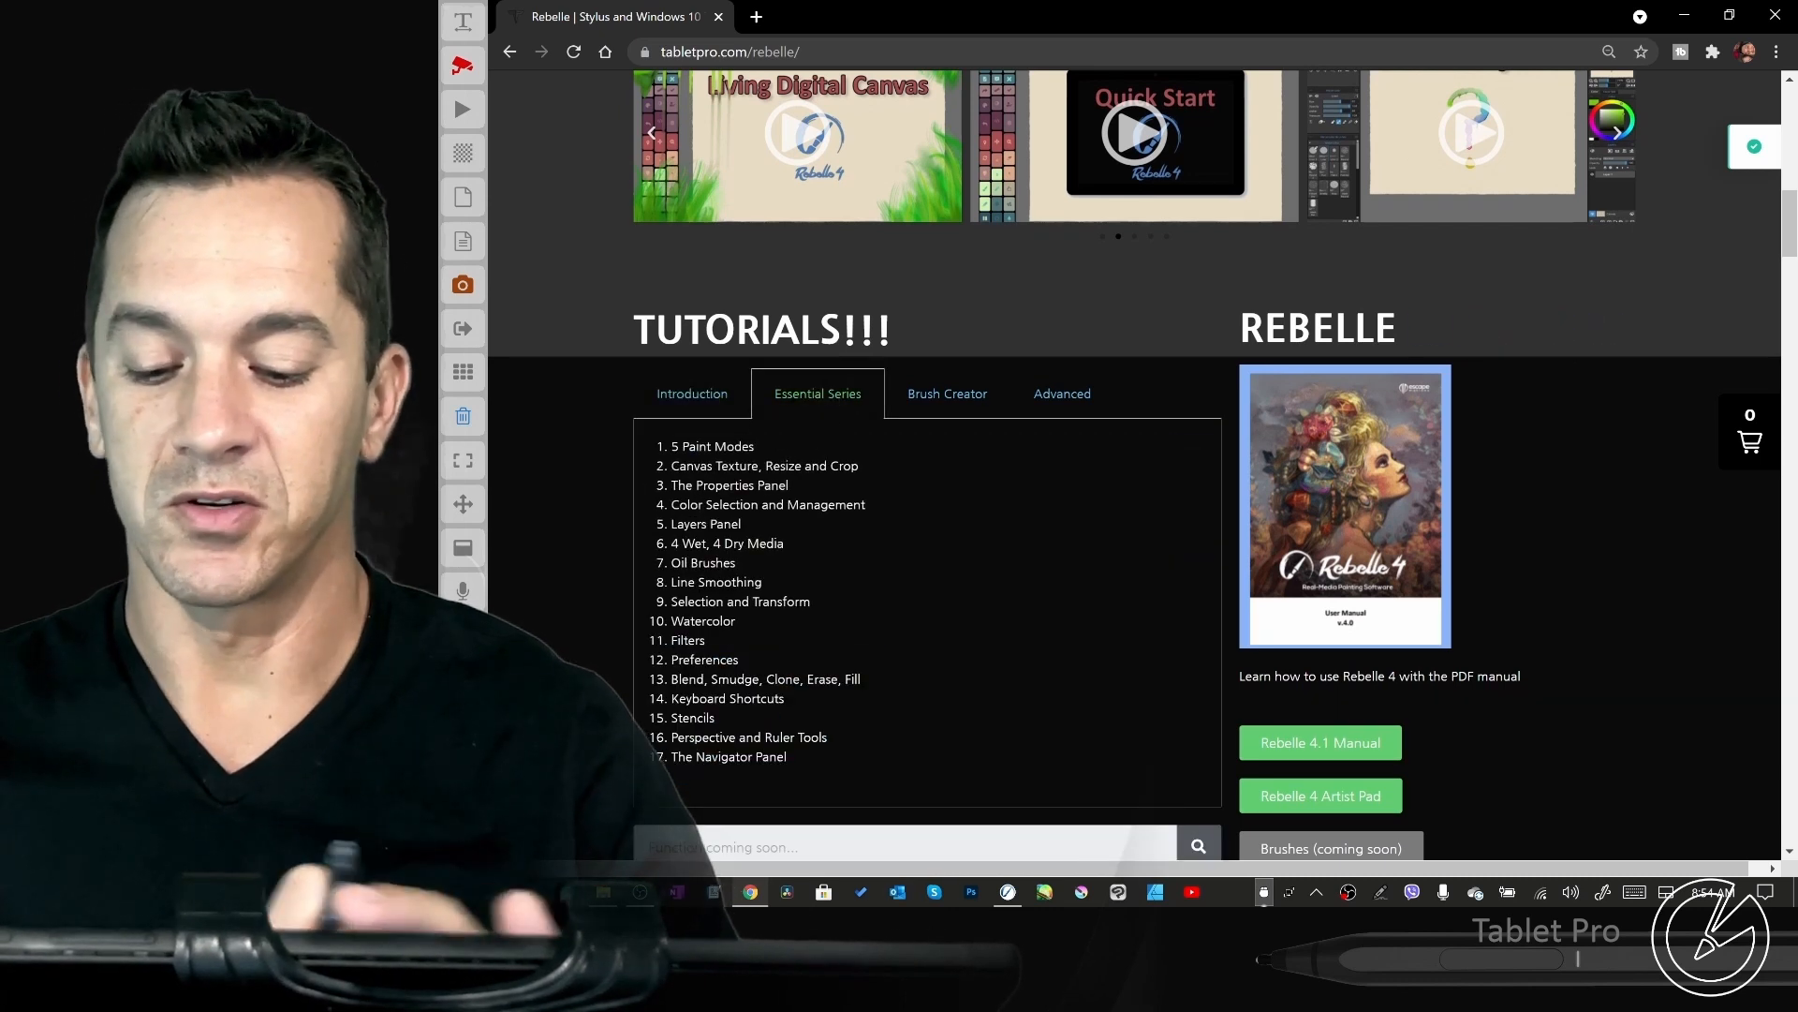
left_click(947, 393)
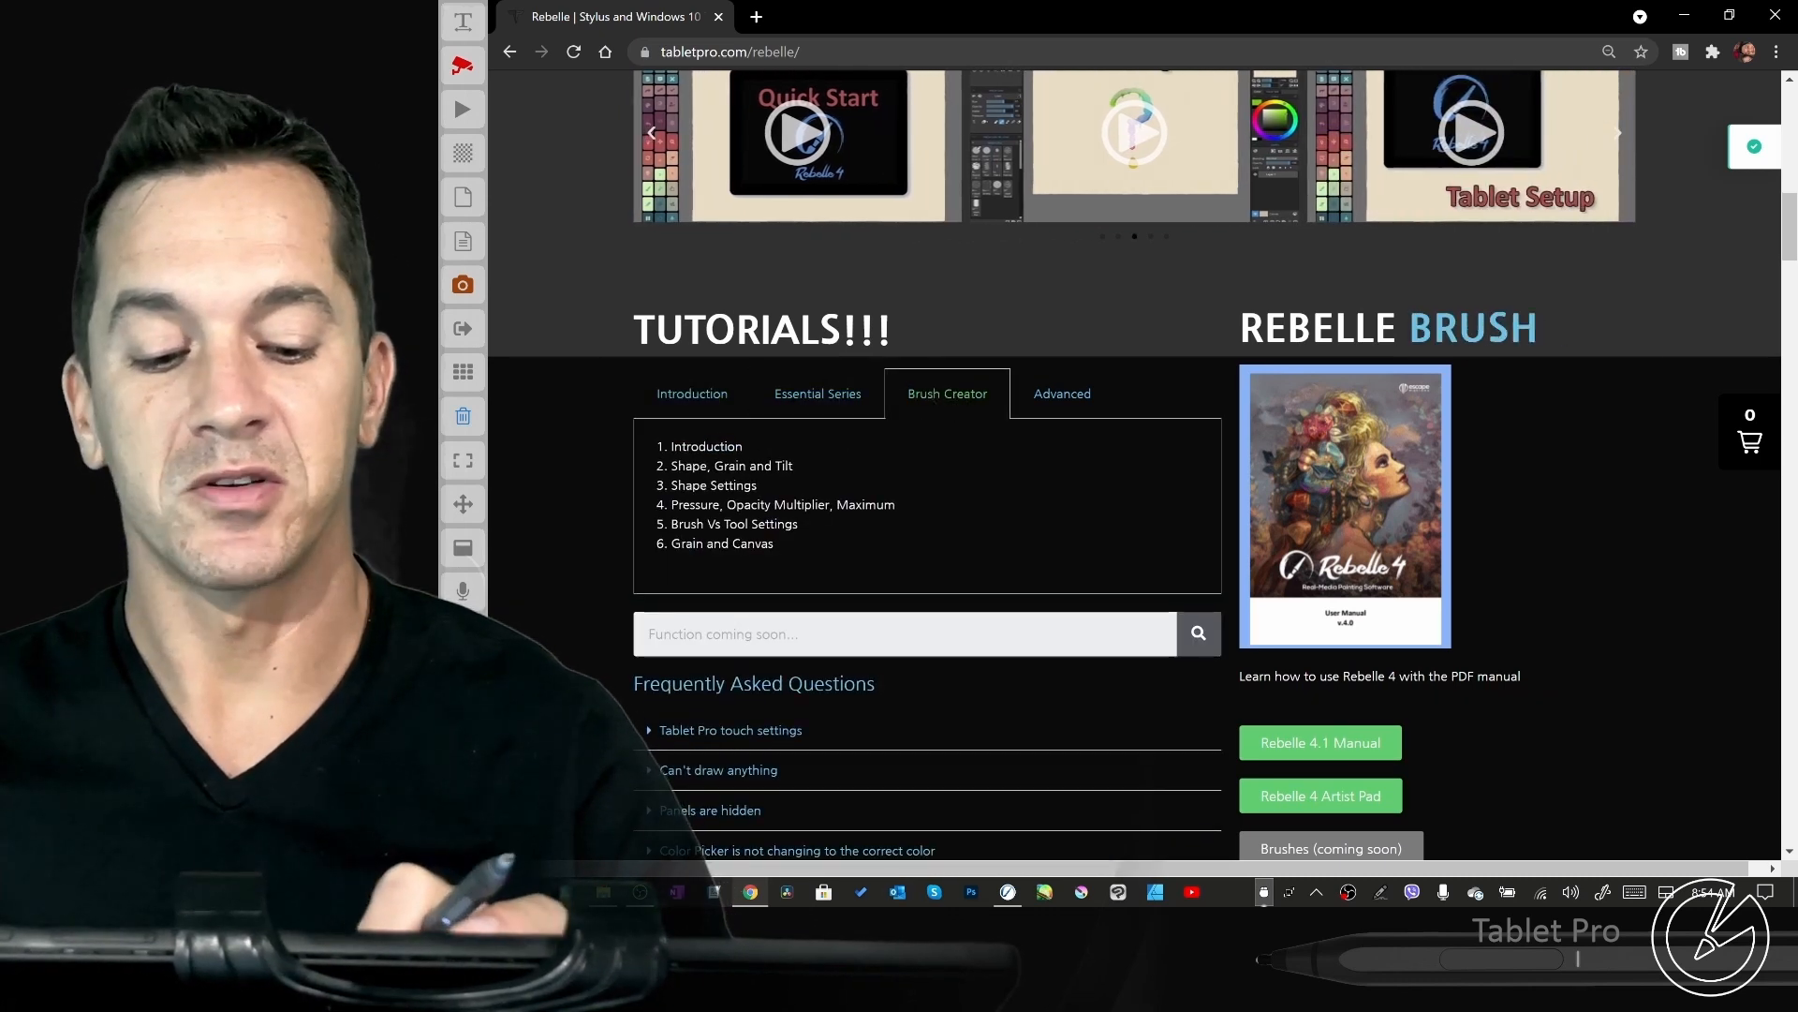
left_click(1062, 393)
left_click(940, 394)
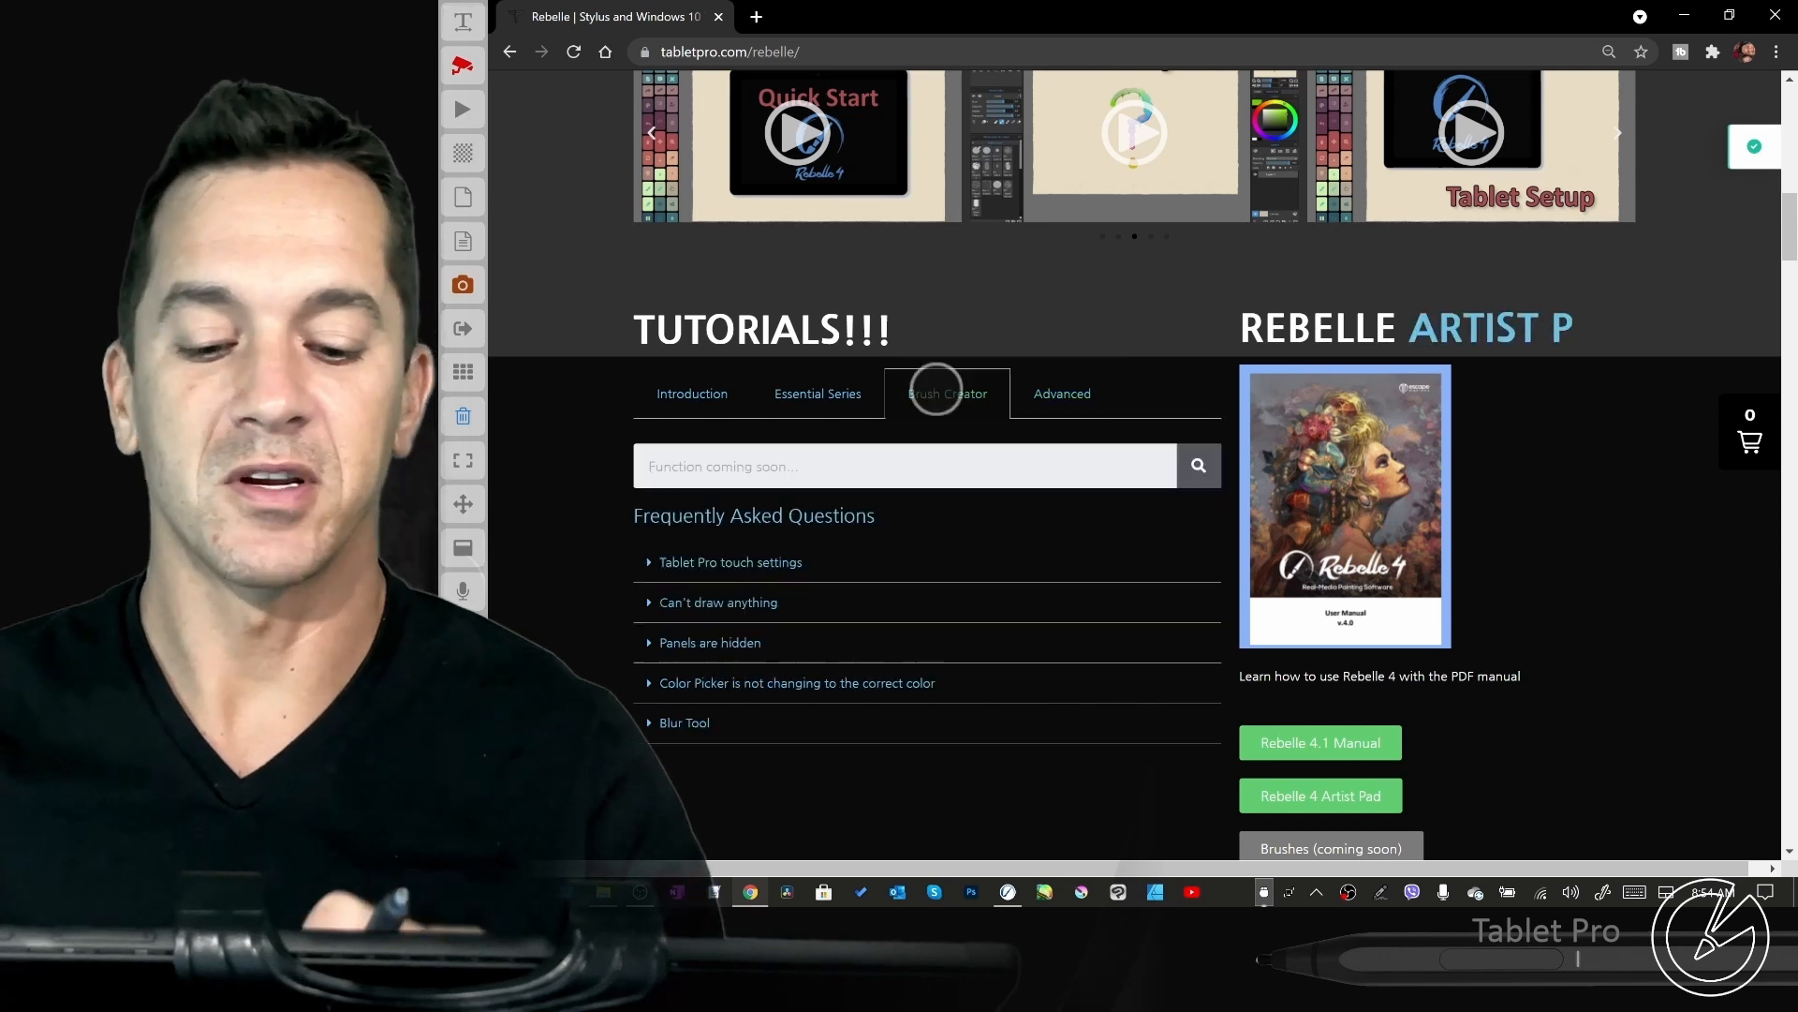
left_click(692, 393)
- Look through the page's frequently asked questions, Rebelle 4 downloads and Tablet Pro install guide to the Brush Creator Series
scroll(1545, 390, "down", 3)
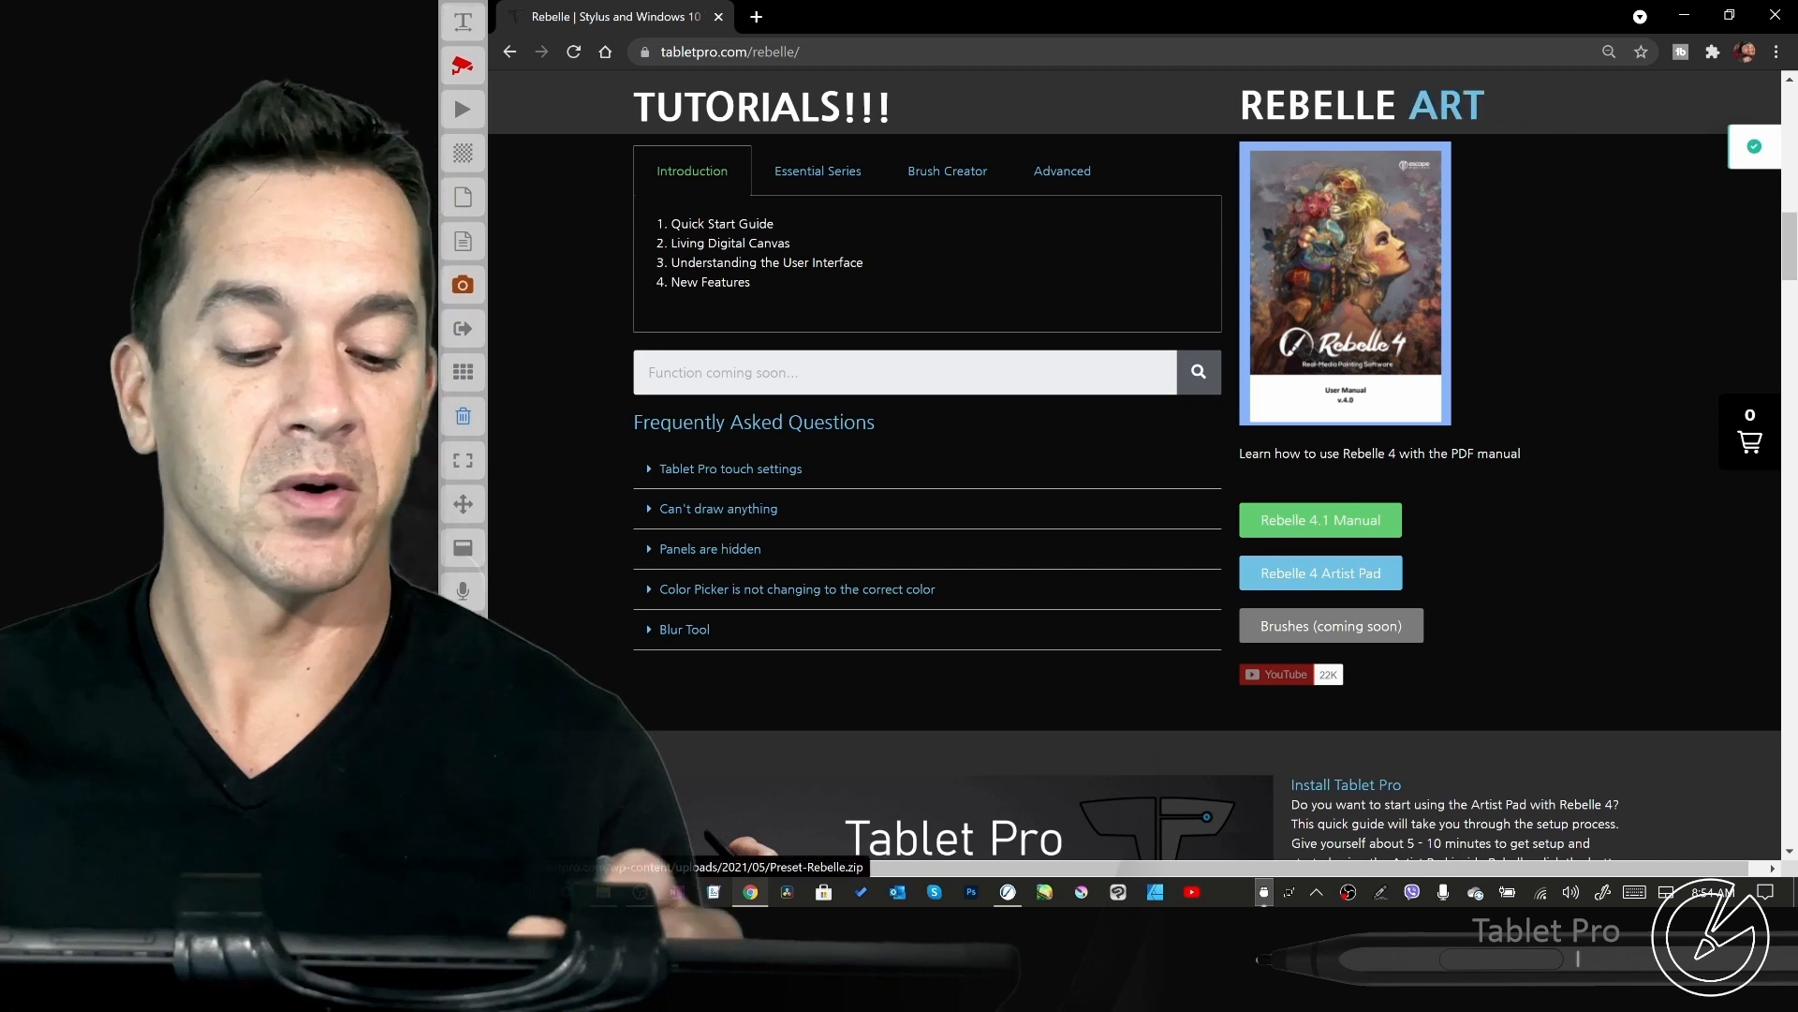
scroll(1134, 468, "down", 5)
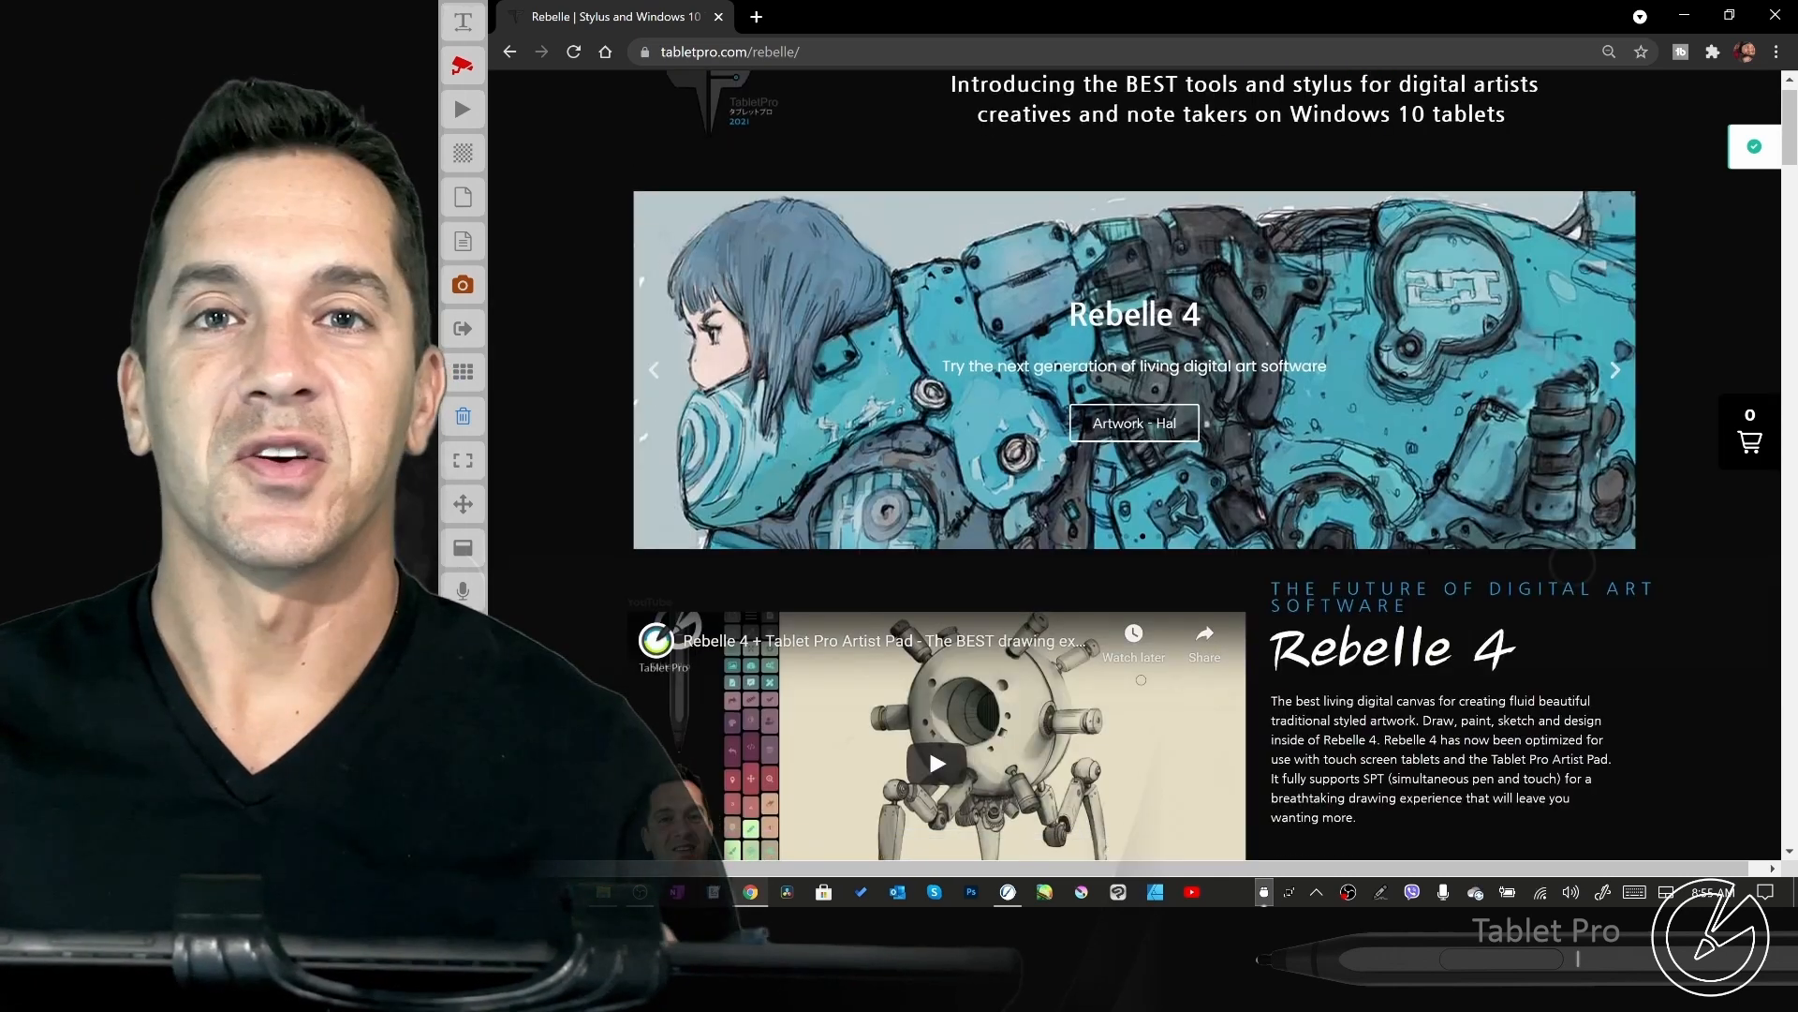
scroll(1133, 468, "down", 2)
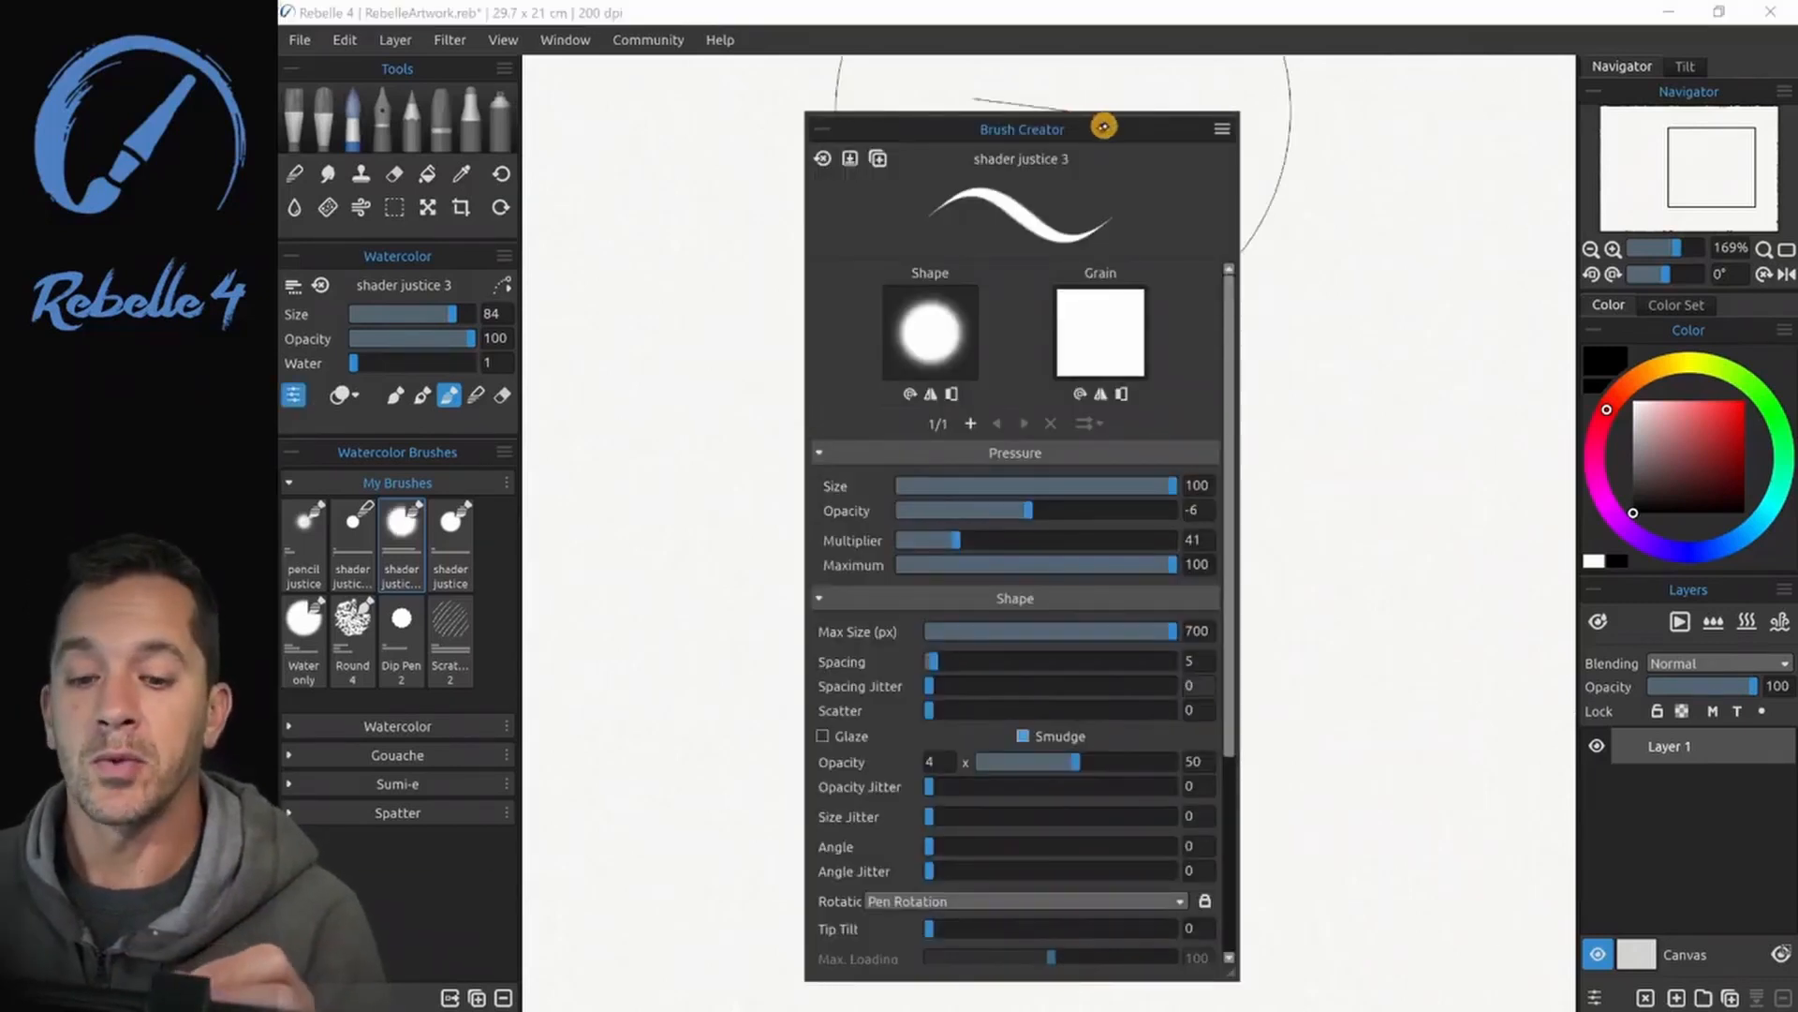
- In Rebelle 4, open the shape image library for the Liner brush and try the star and triangle shapes
left_click_drag(1104, 124, 1070, 106)
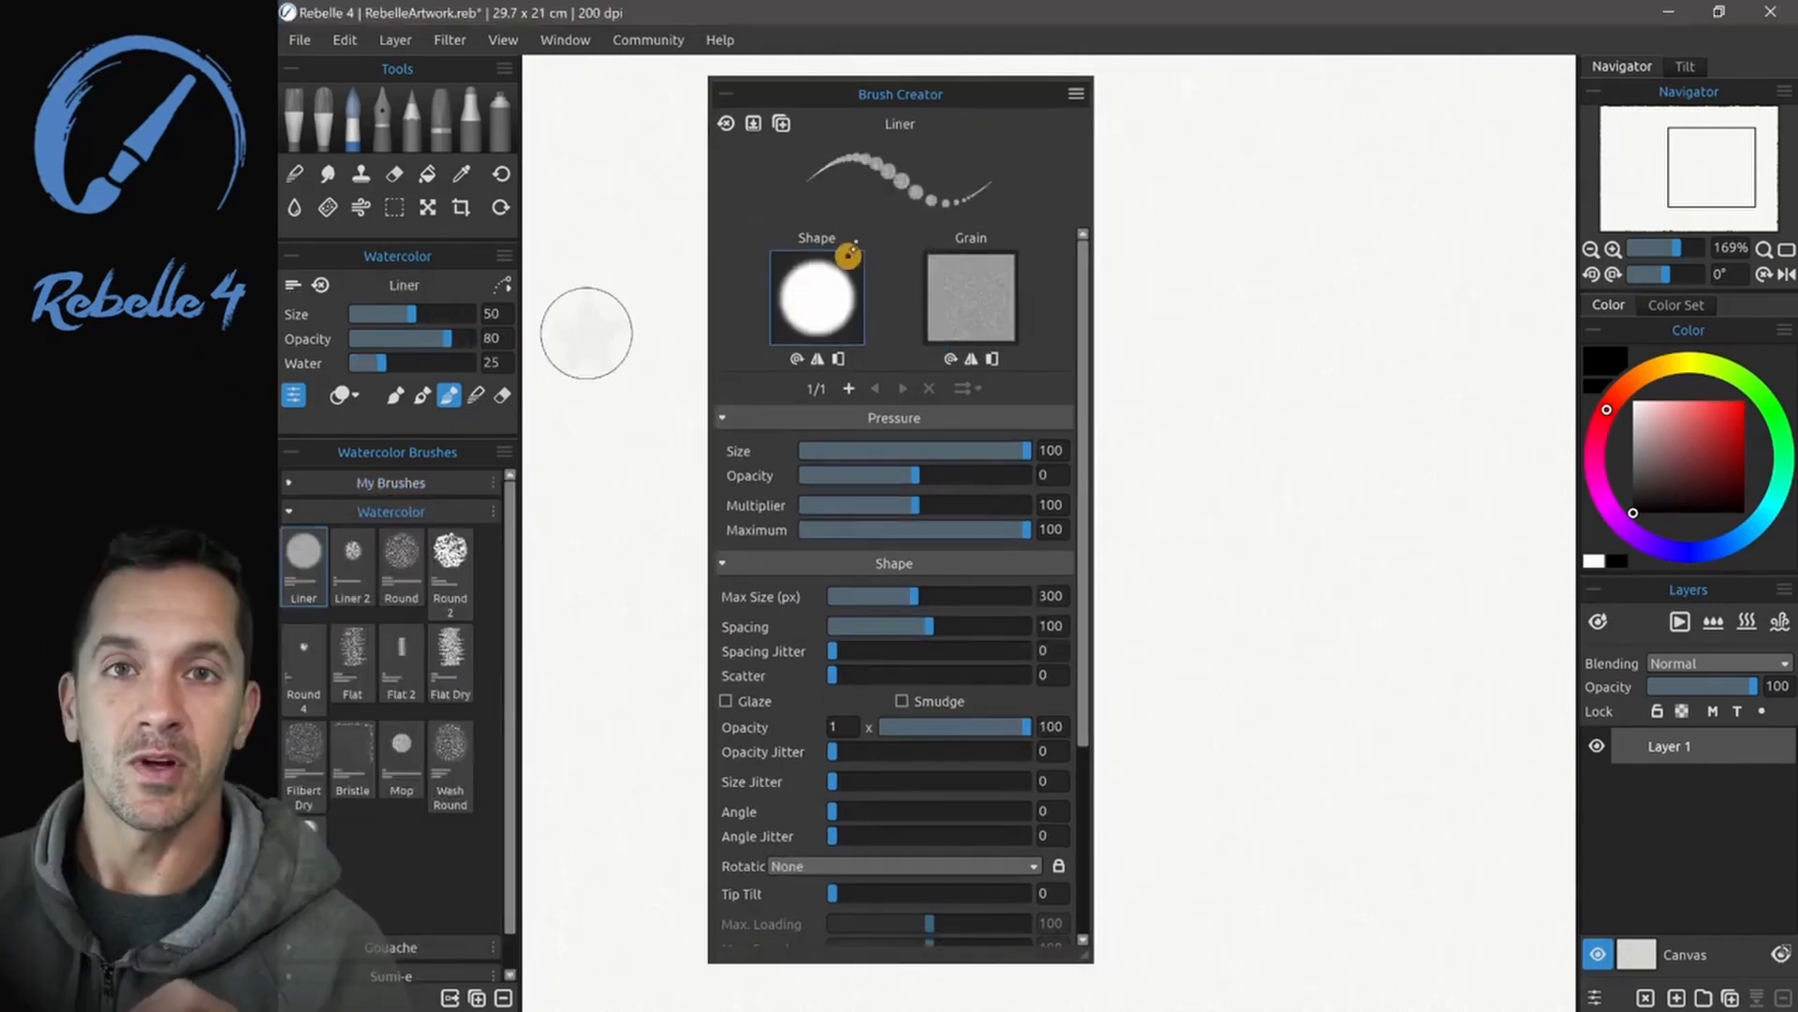
left_click(816, 297)
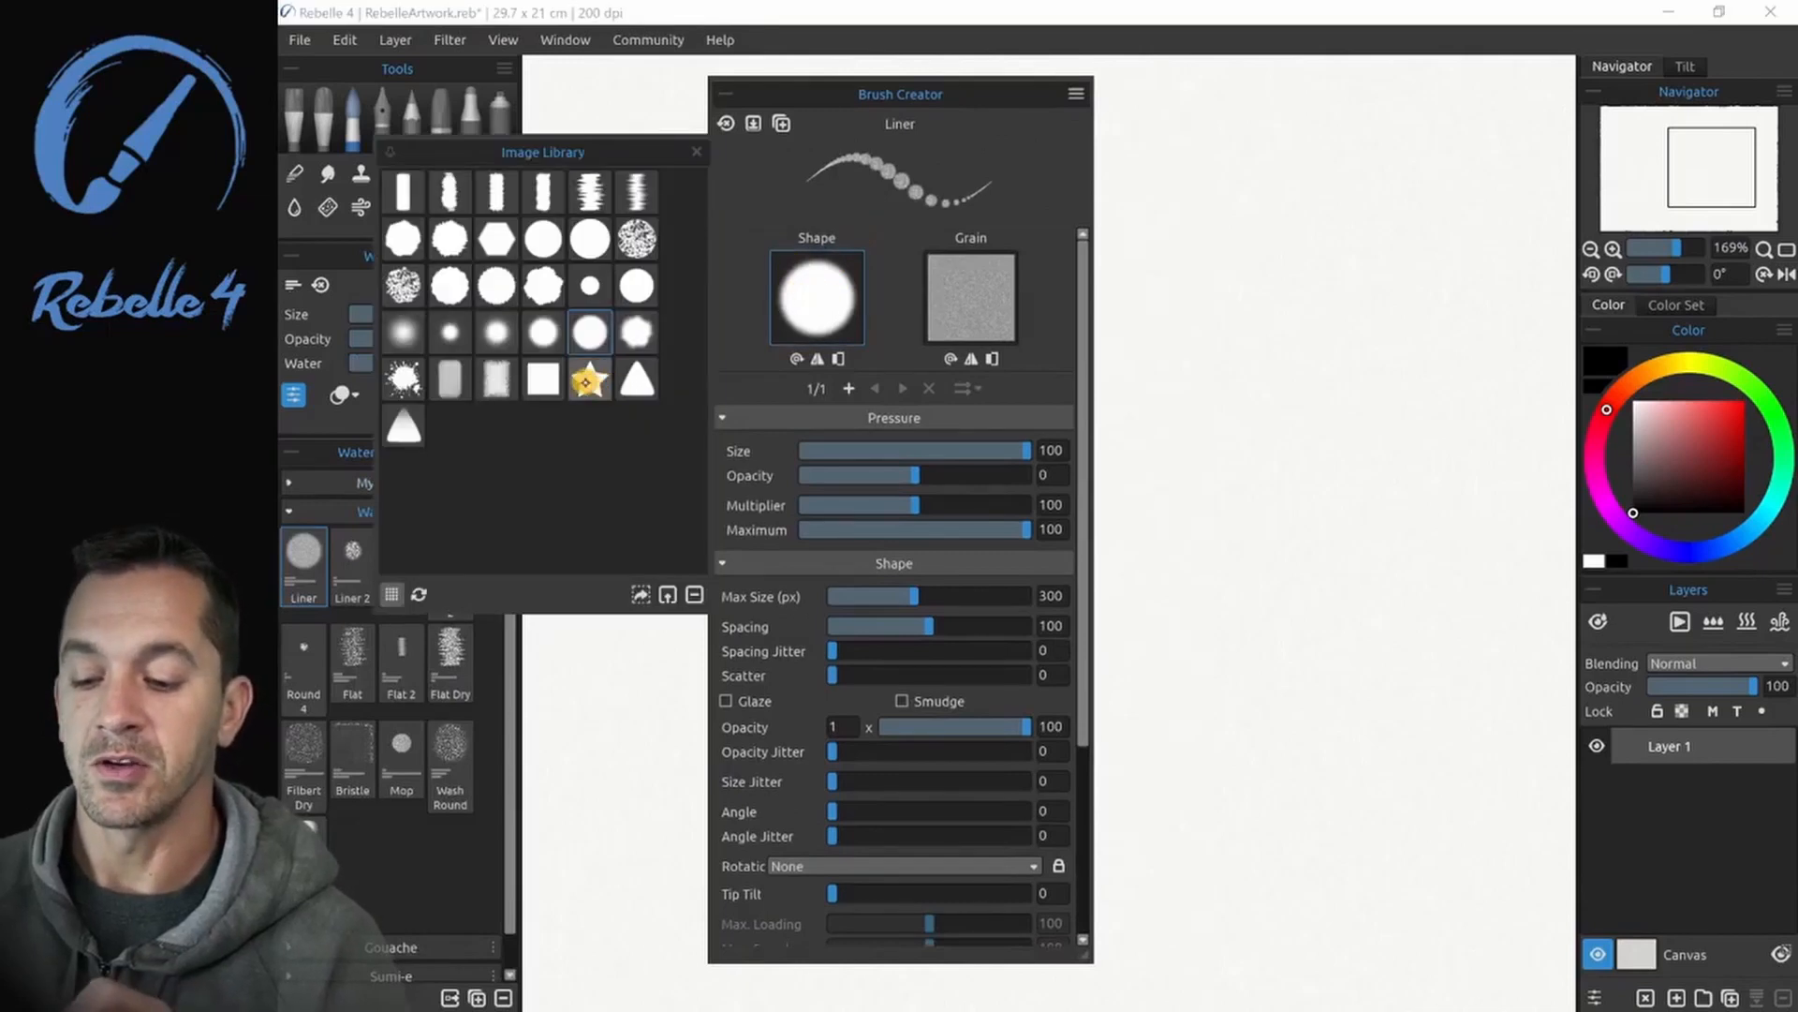
left_click(591, 379)
left_click(633, 377)
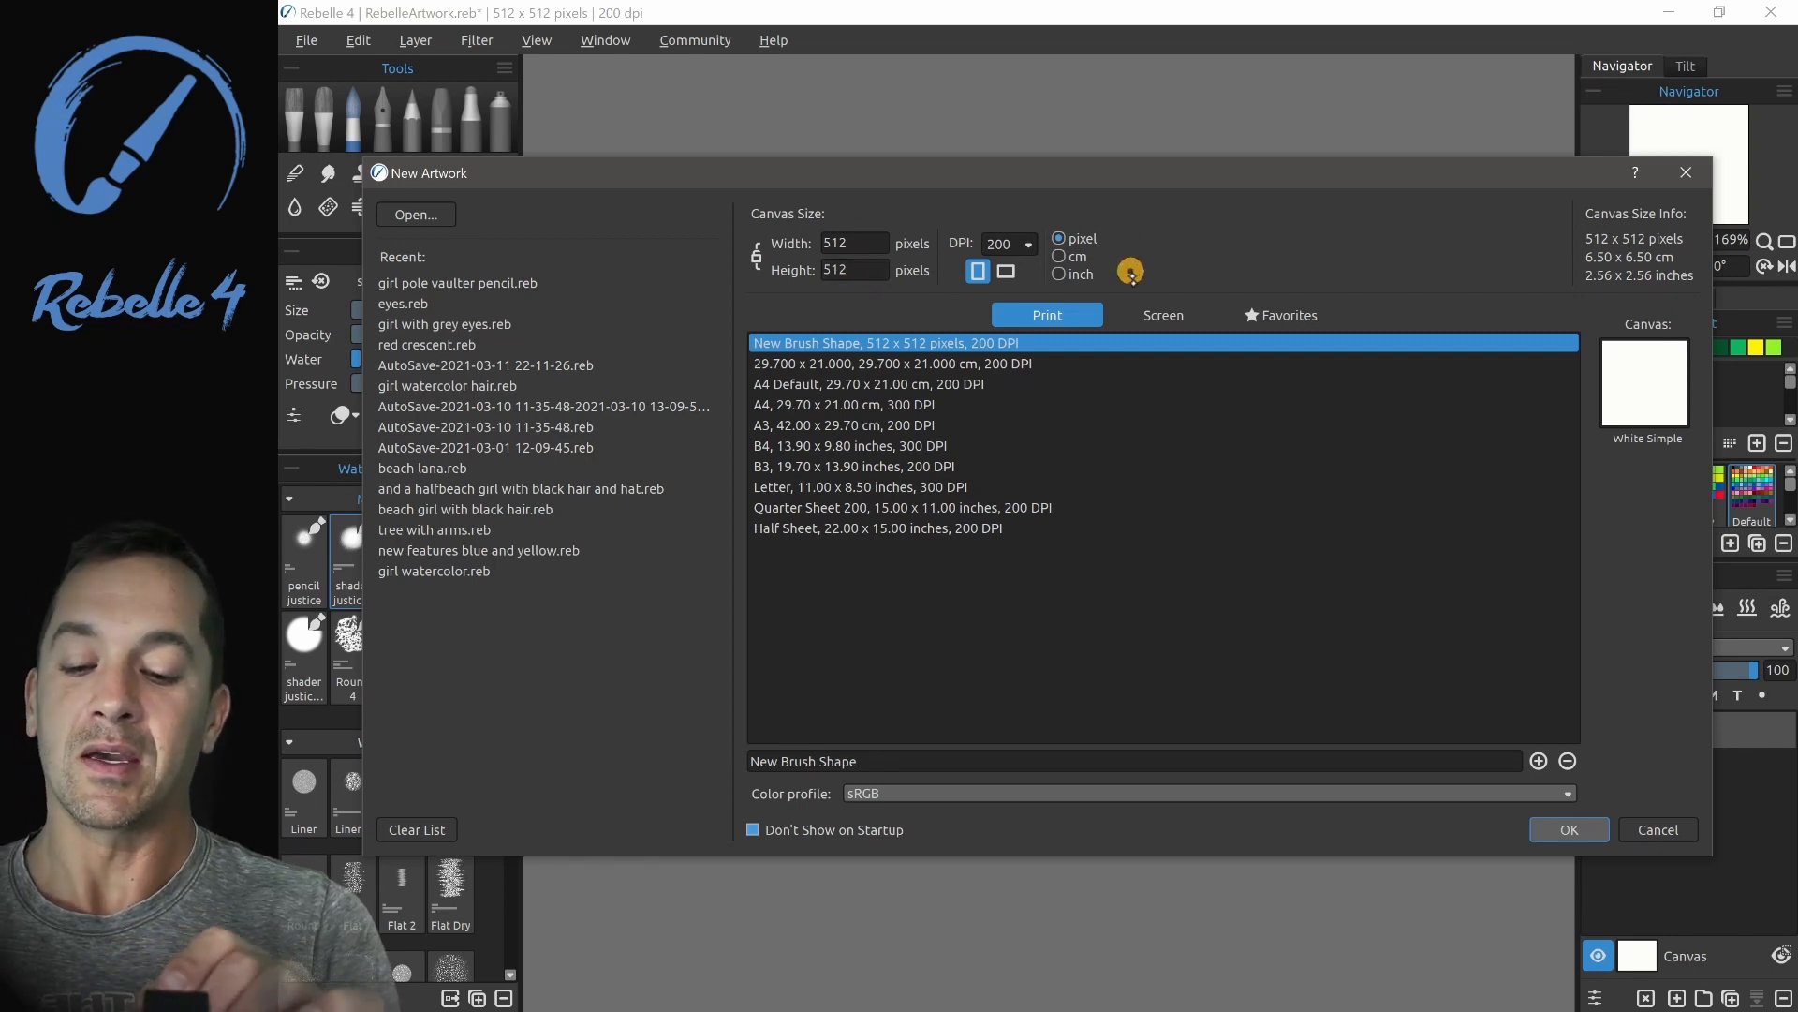
- Create a 512 x 512 pixel, 200 DPI artwork on the White Simple canvas and paint dark green around a white arch
left_click(1656, 379)
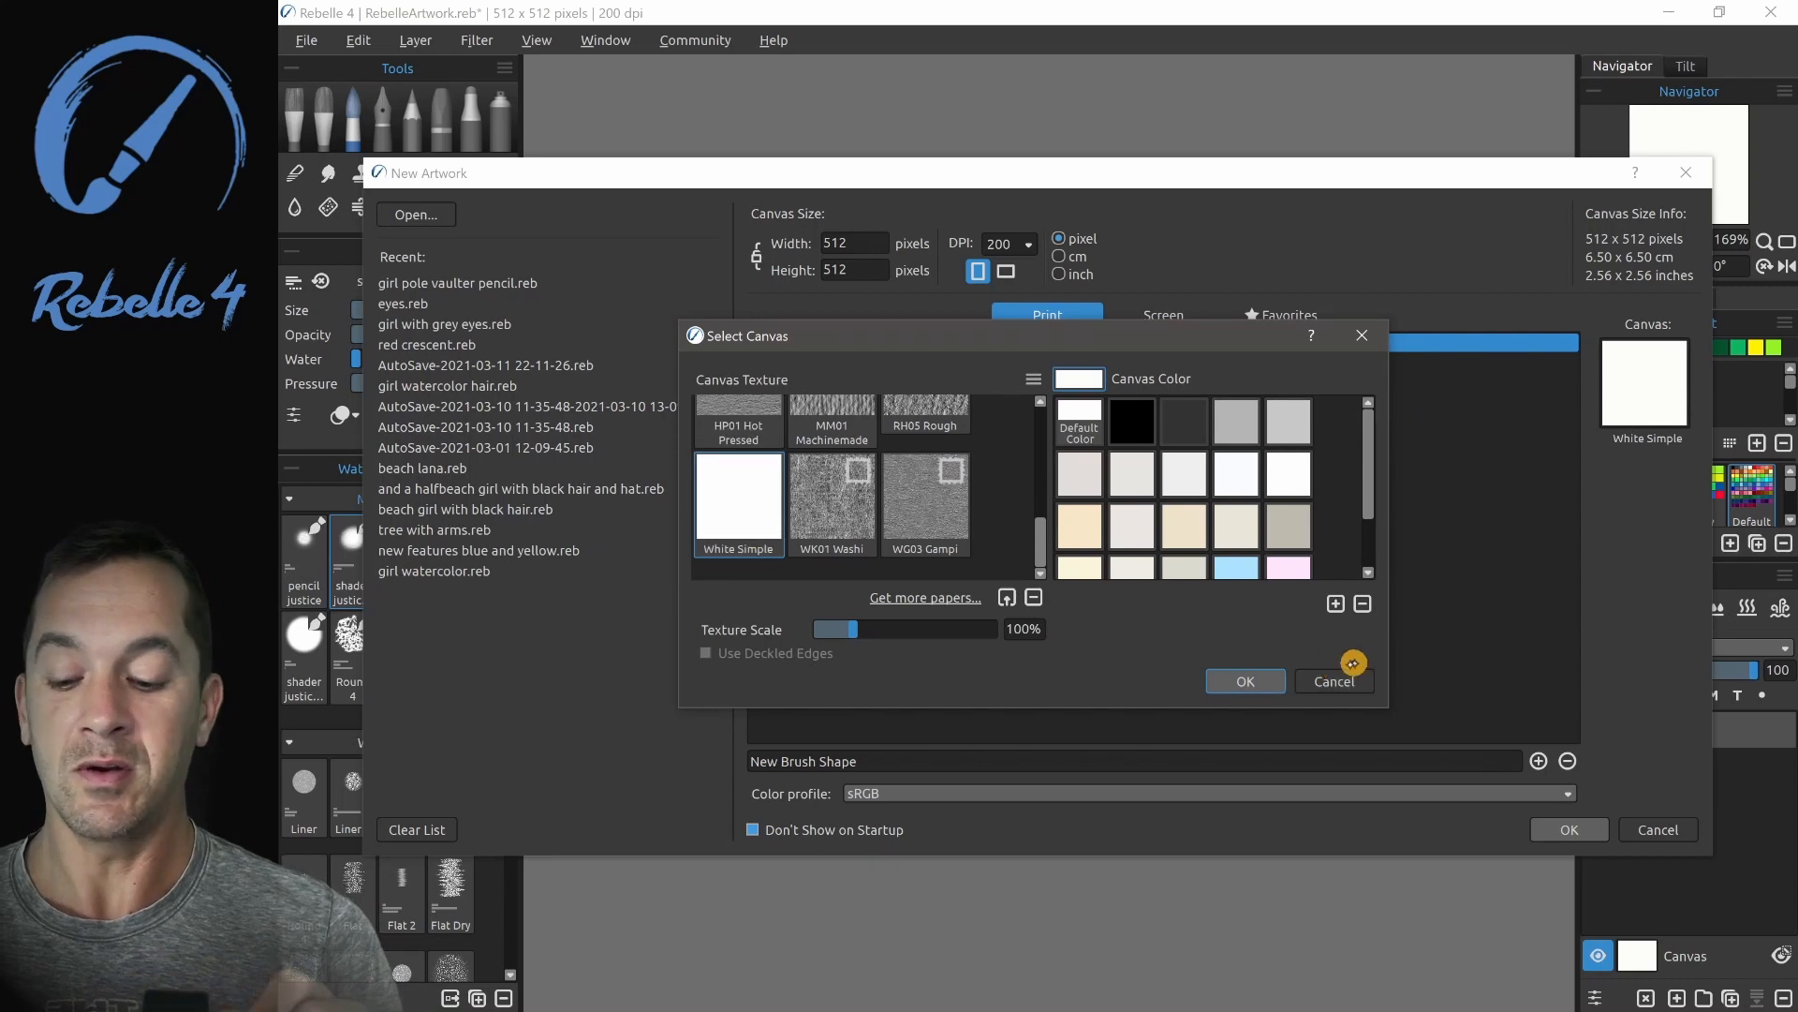
left_click(1334, 680)
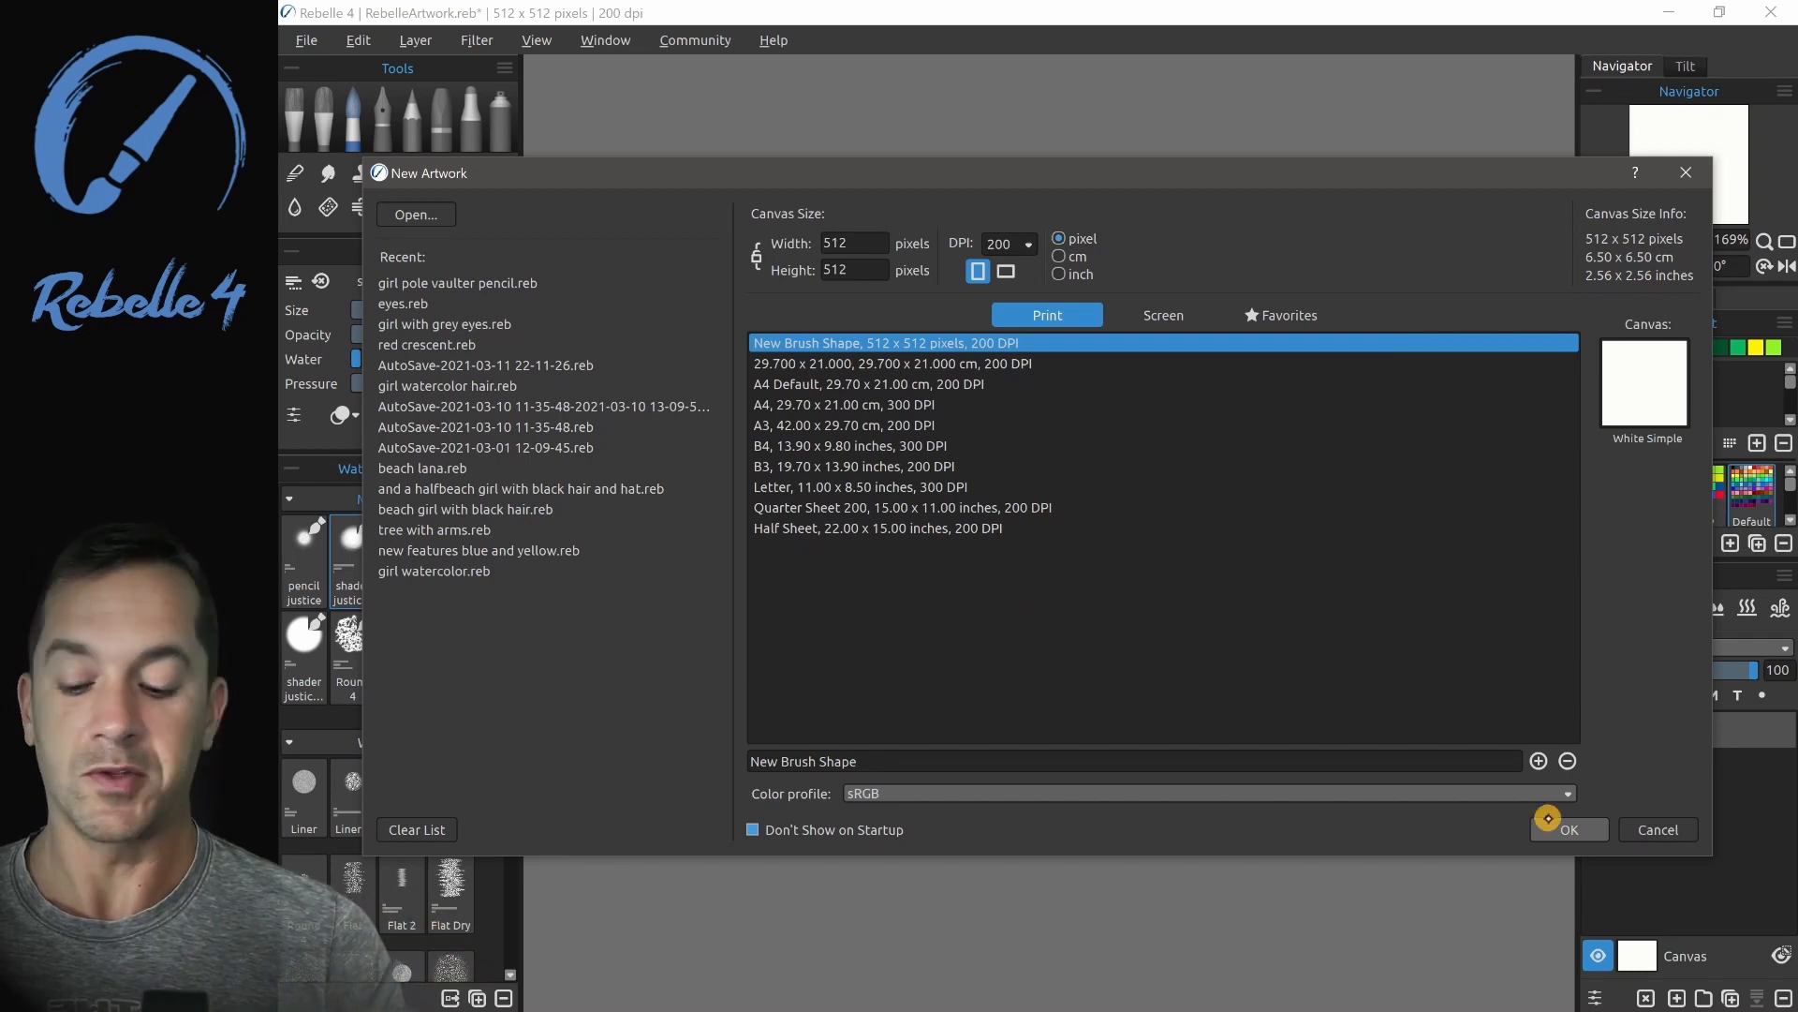
left_click(1567, 830)
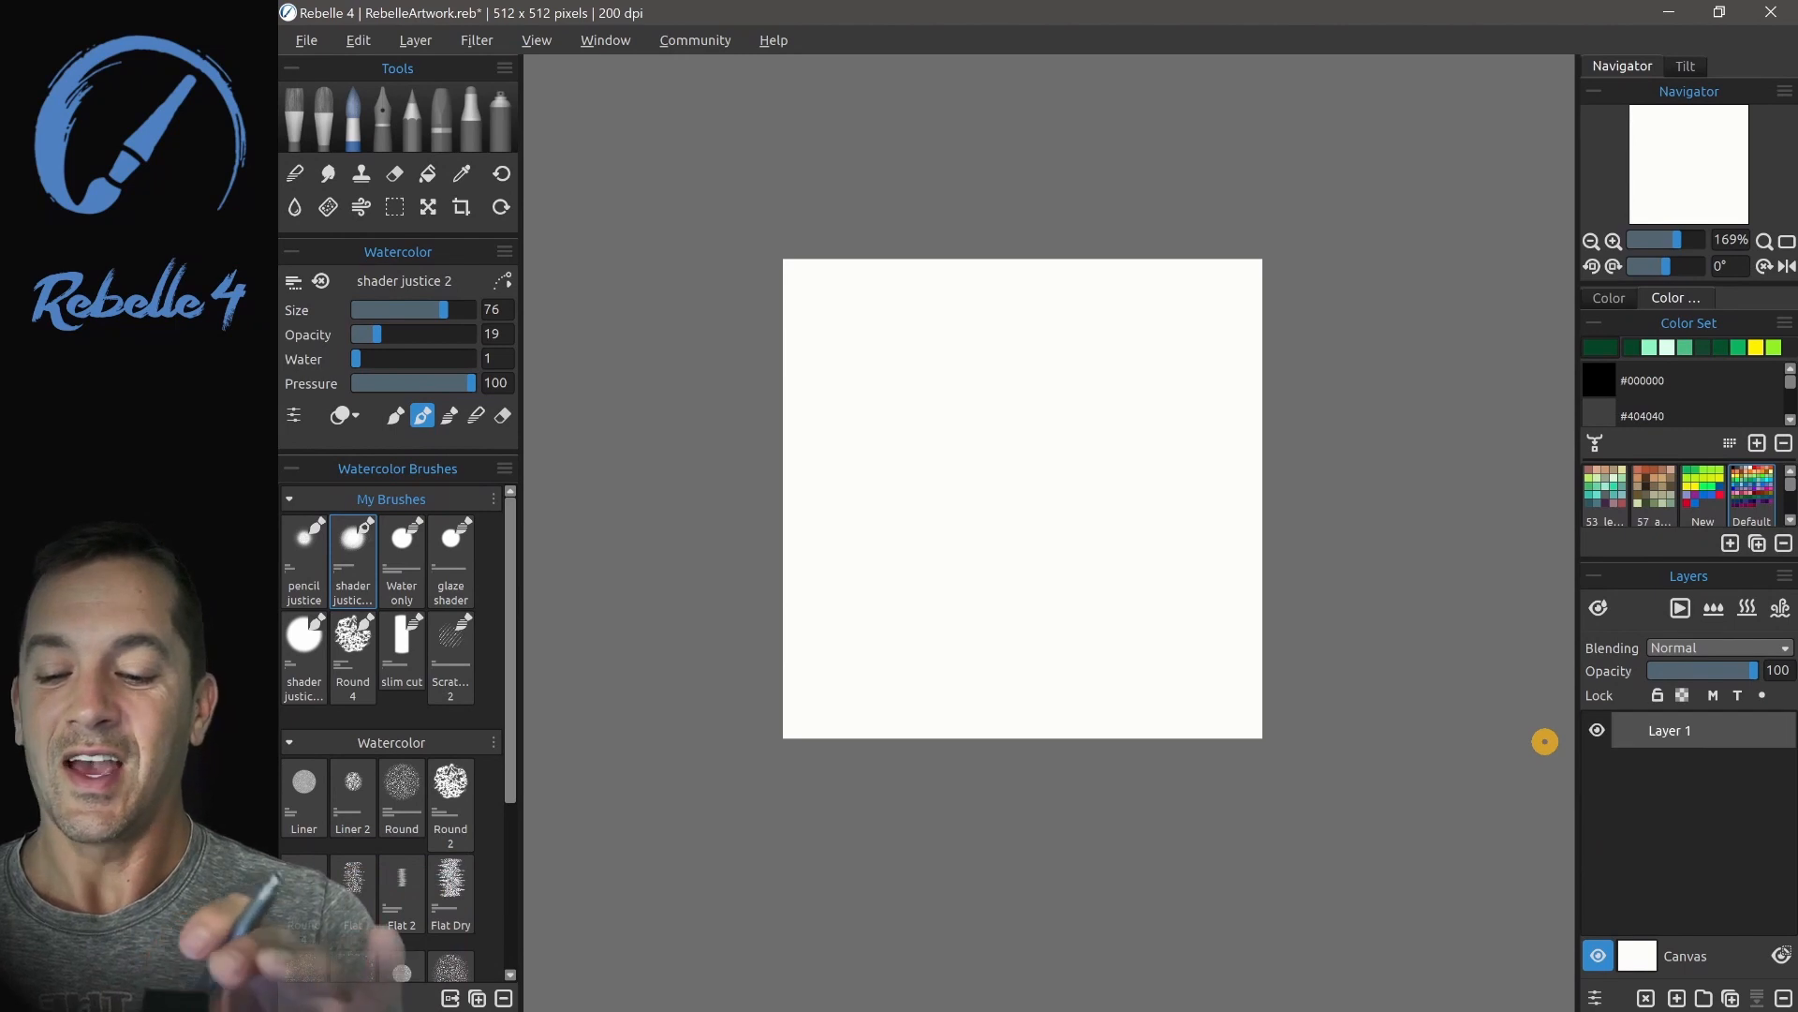
mouse_move(806, 245)
left_mouse_down()
mouse_move(834, 222)
mouse_move(731, 515)
mouse_move(755, 777)
mouse_move(757, 692)
mouse_move(864, 751)
mouse_move(883, 266)
mouse_move(1171, 234)
mouse_move(1240, 295)
mouse_move(1235, 278)
mouse_move(1286, 565)
mouse_move(1255, 707)
mouse_move(1193, 732)
mouse_move(993, 737)
mouse_move(752, 636)
mouse_move(1055, 247)
mouse_move(1001, 246)
mouse_move(890, 653)
mouse_move(948, 696)
mouse_move(1012, 713)
mouse_move(1027, 699)
mouse_move(826, 698)
mouse_move(1053, 478)
mouse_move(1141, 662)
mouse_move(1051, 659)
mouse_move(1042, 524)
mouse_move(1016, 517)
mouse_move(1033, 501)
mouse_move(824, 637)
mouse_move(825, 664)
mouse_move(903, 726)
mouse_move(1068, 722)
left_mouse_up()
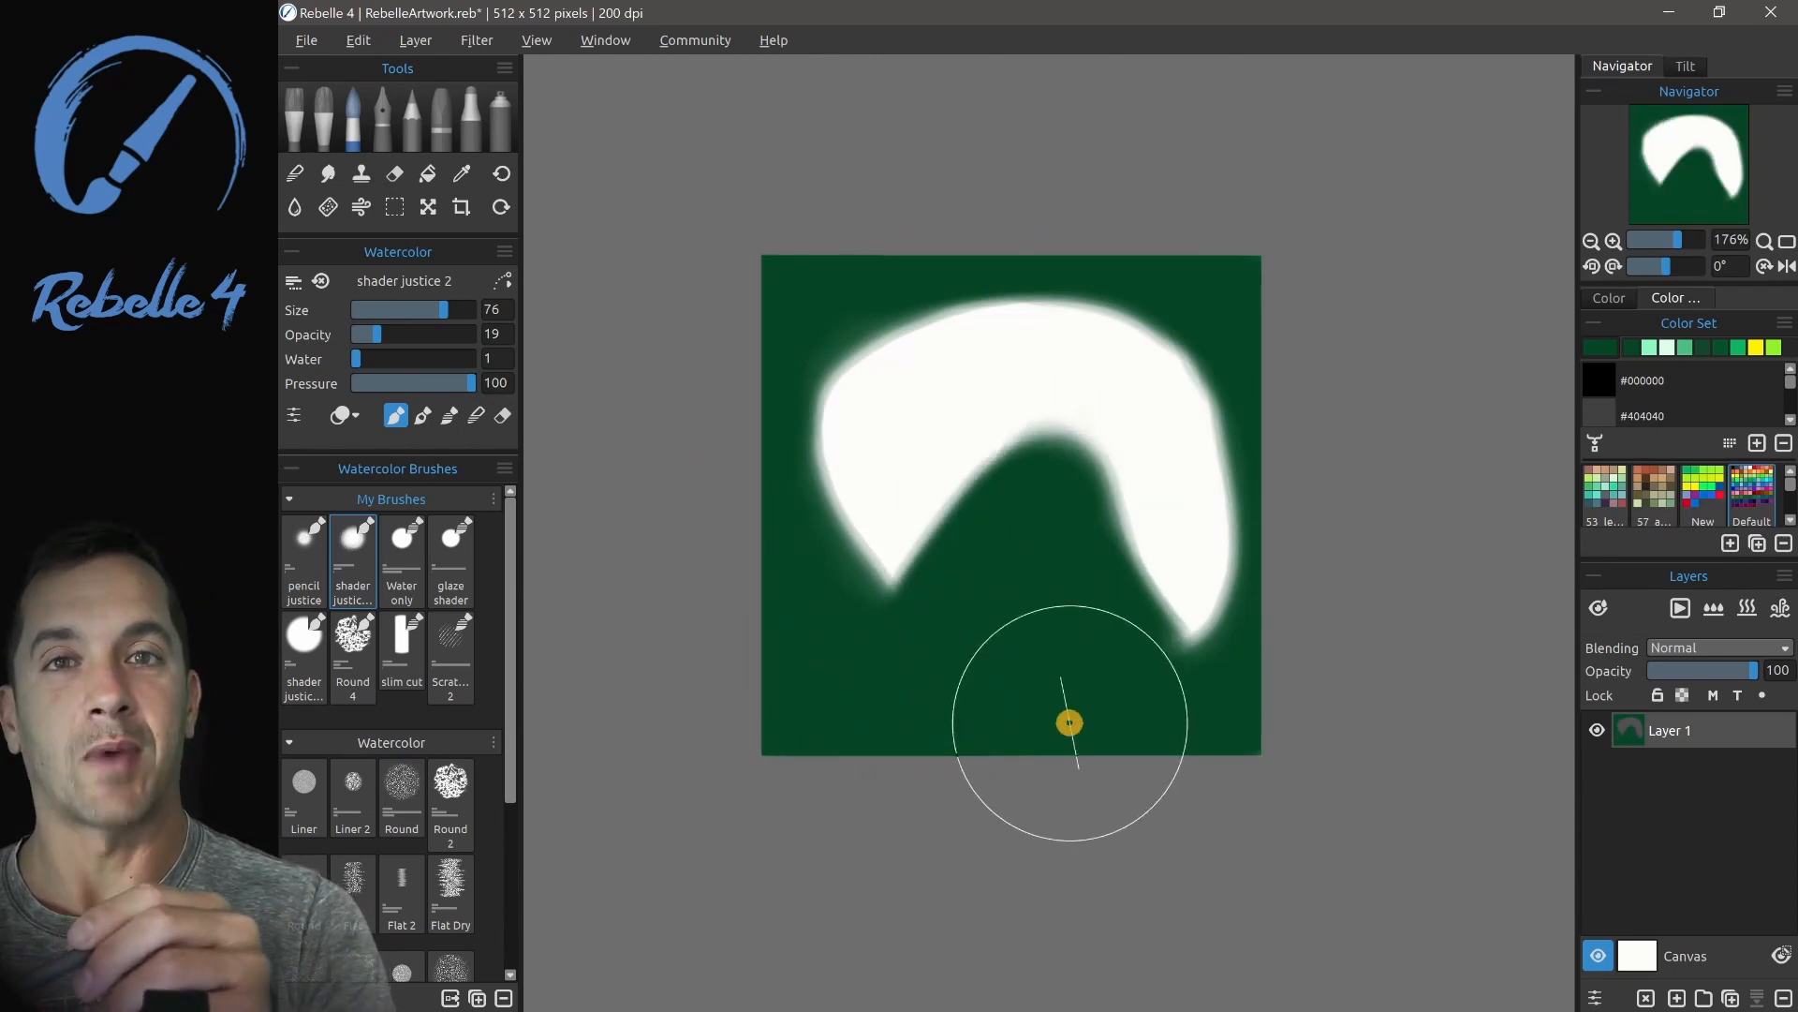
- Import the painted arch as the shape of the shader justice 2 brush and invert it in the Brush Creator
left_click(296, 415)
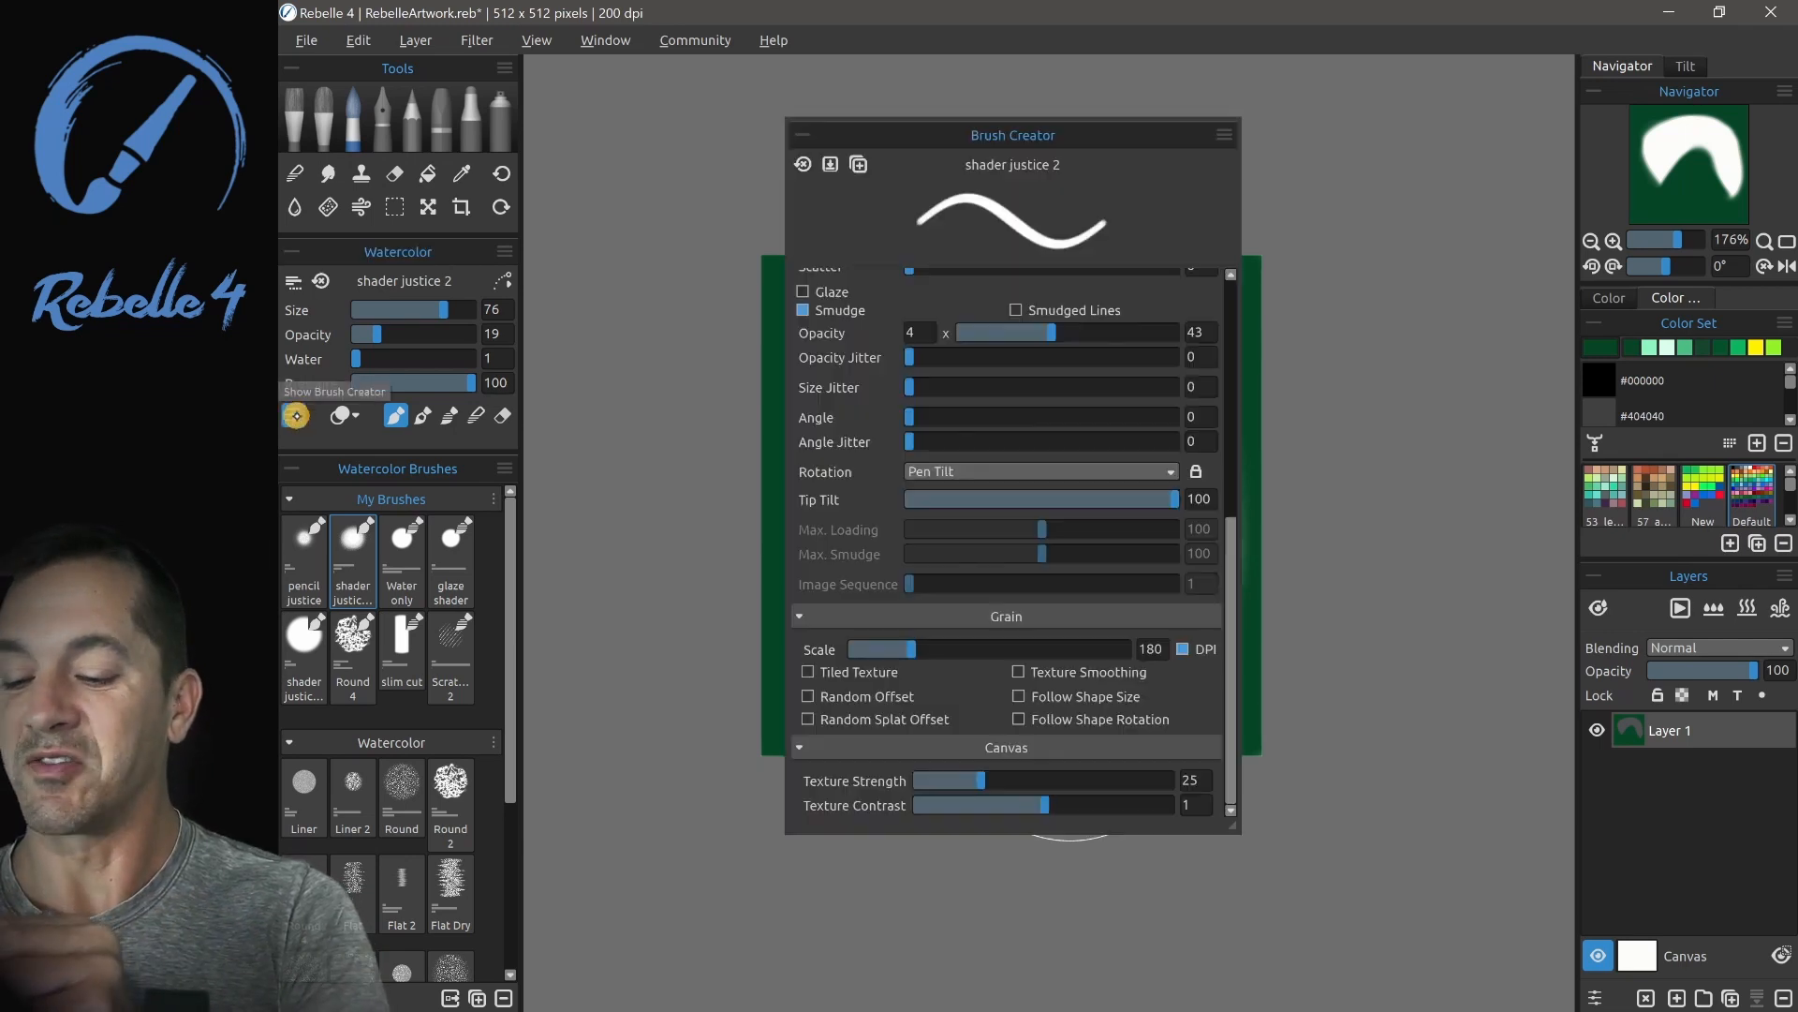
left_click_drag(1100, 135, 1245, 141)
left_click_drag(1375, 550, 1366, 275)
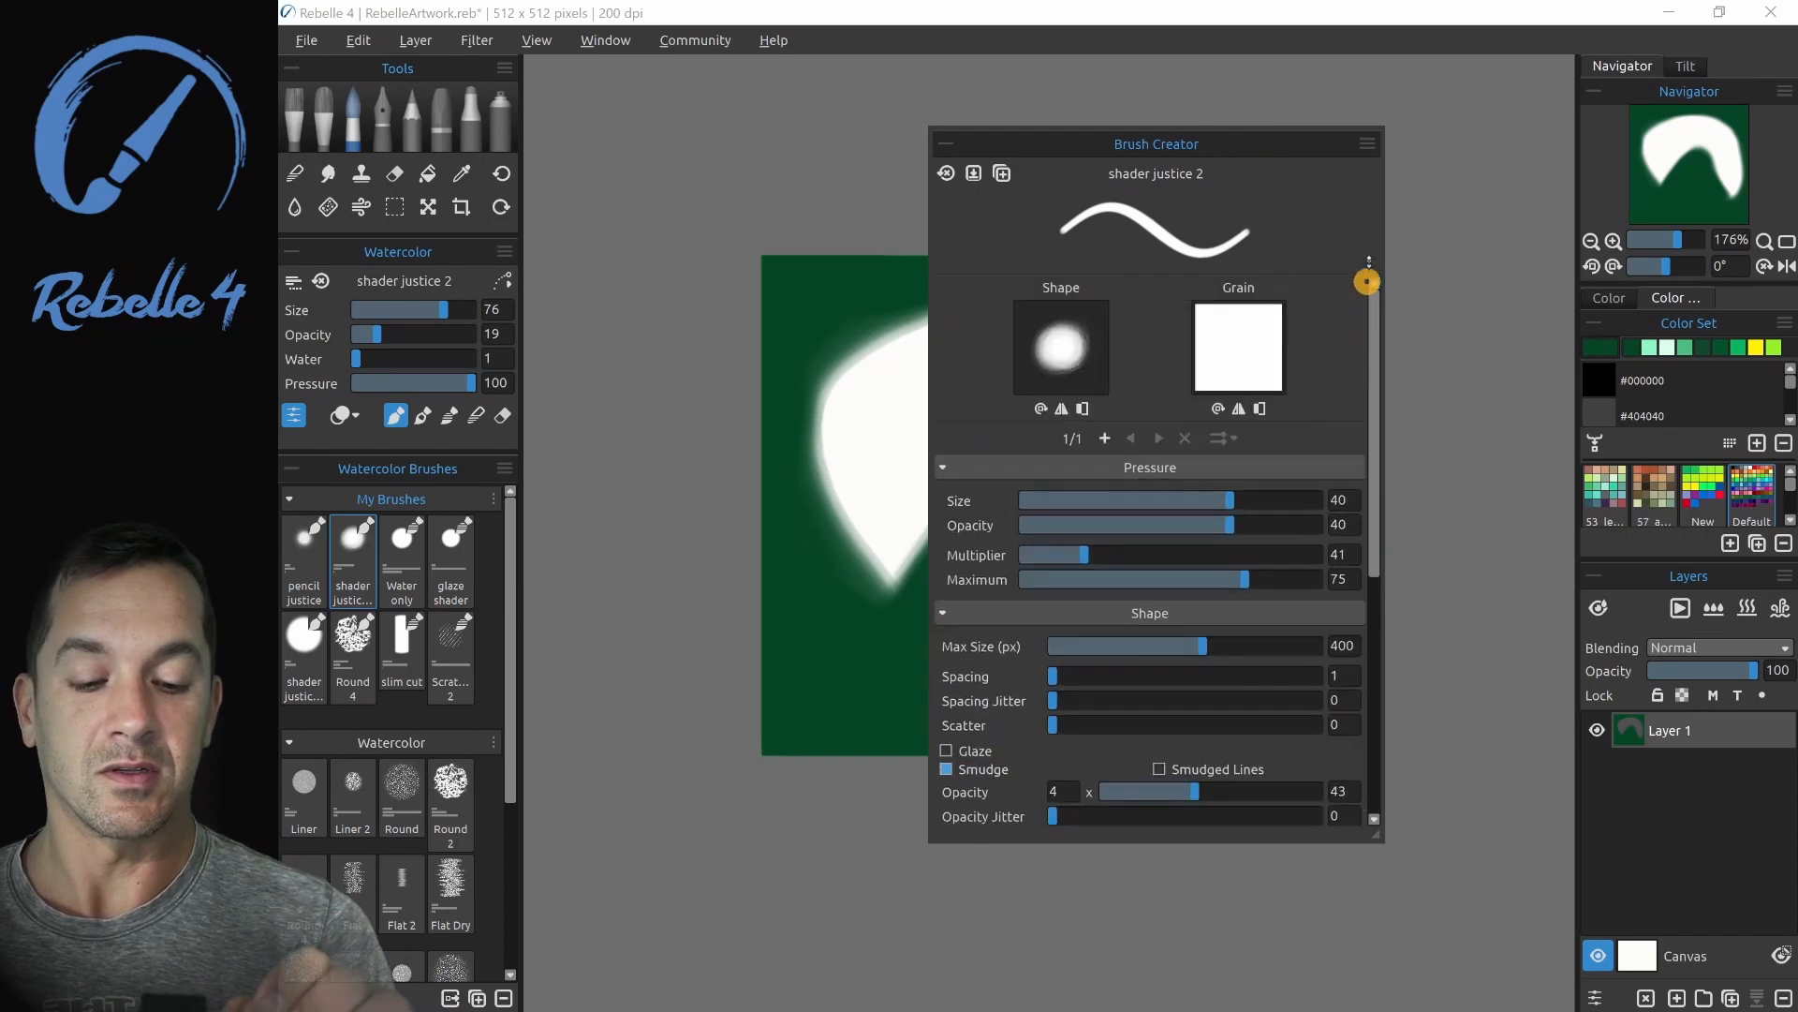
left_click(1049, 342)
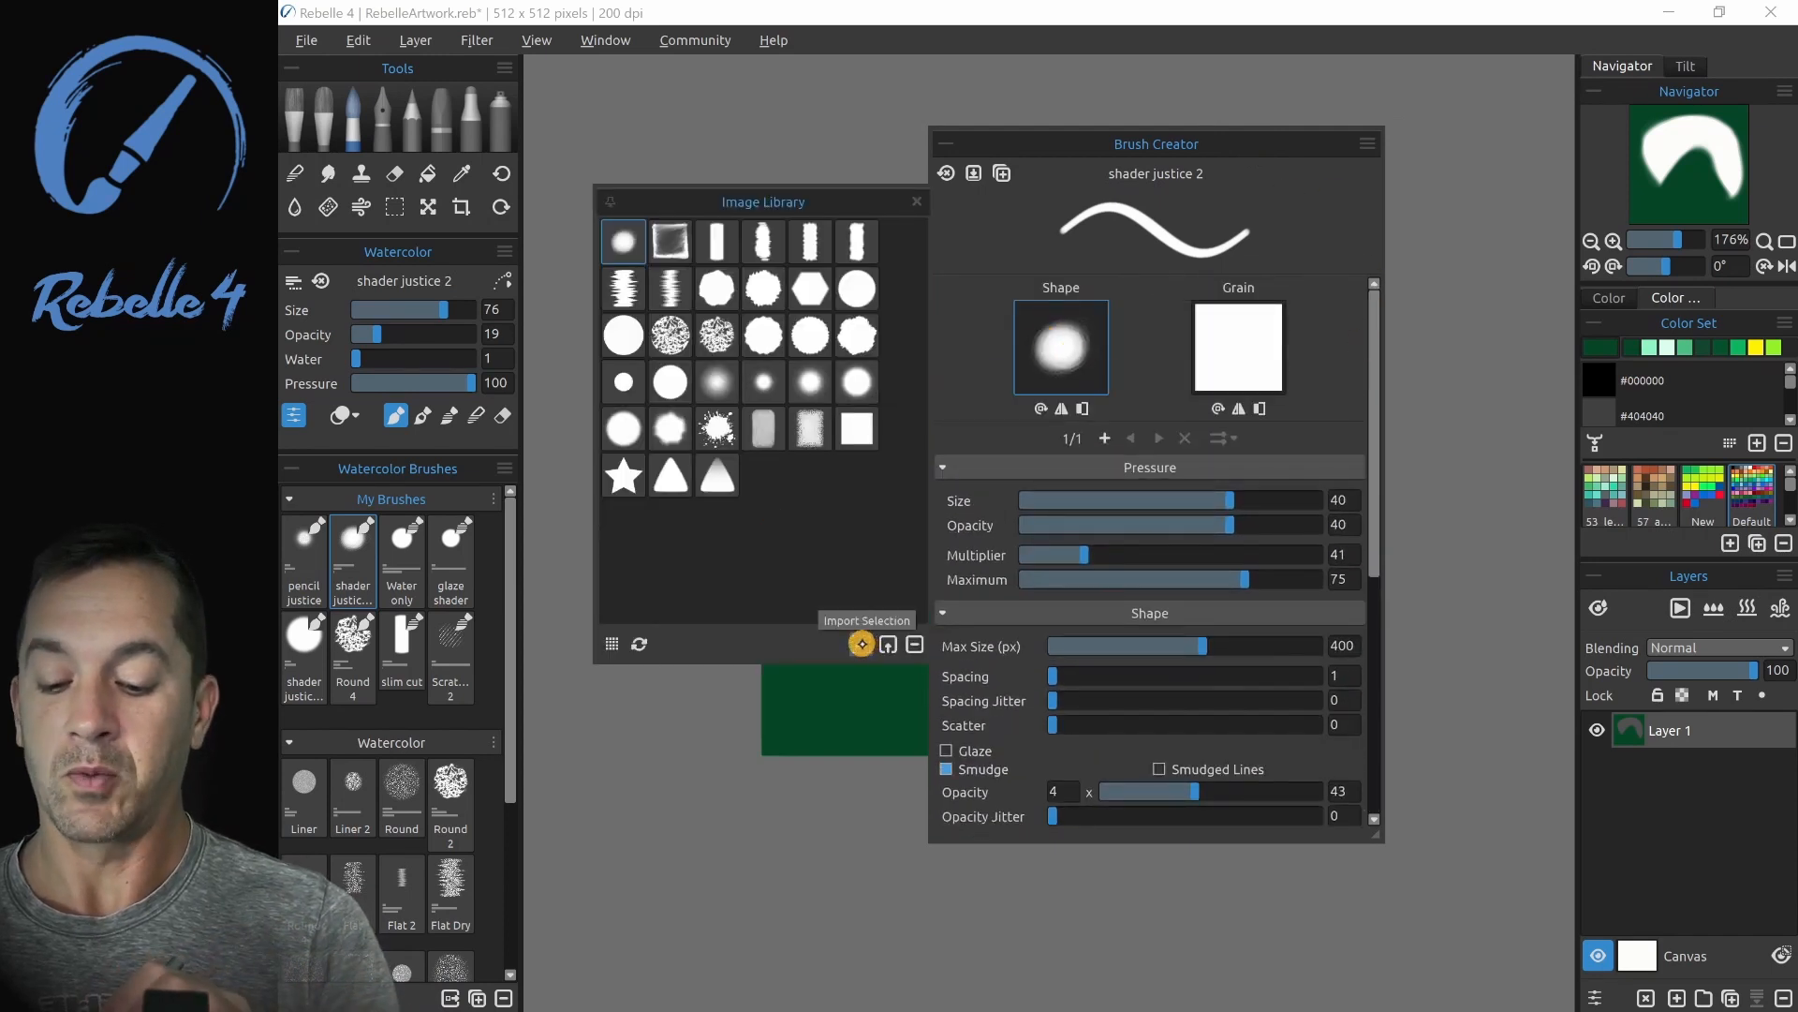
left_click(856, 644)
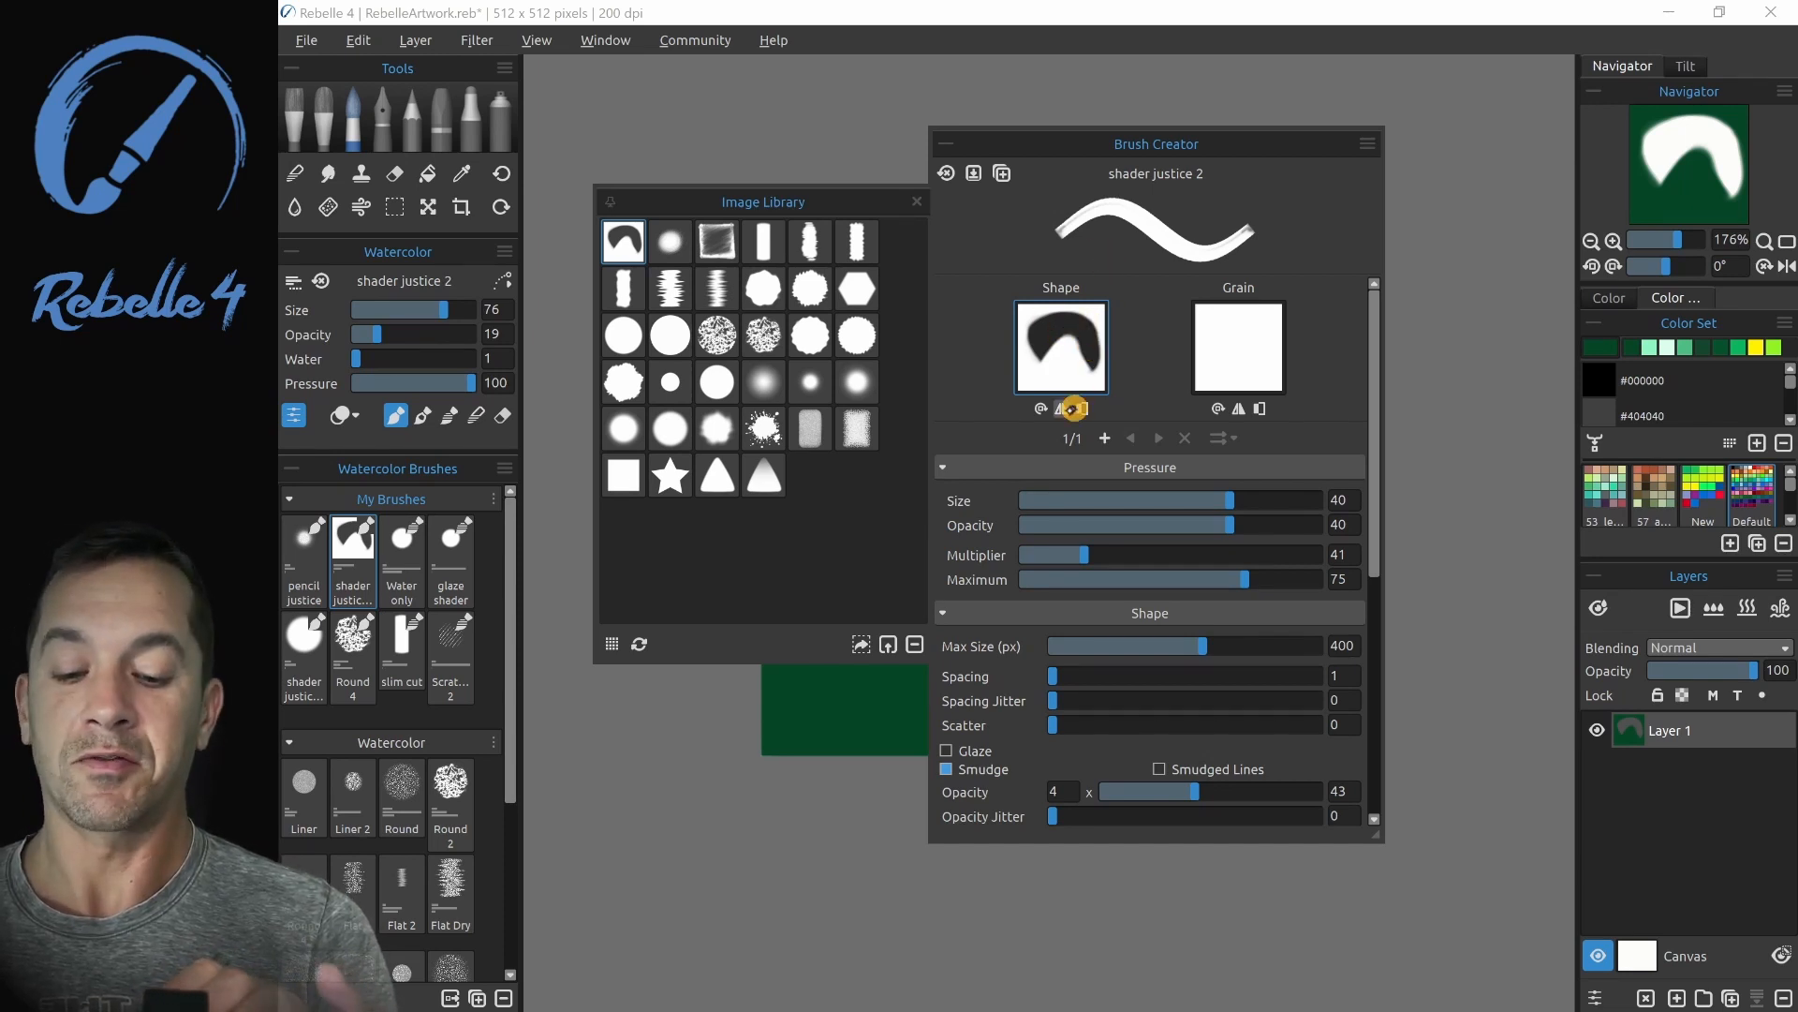
left_click(1081, 408)
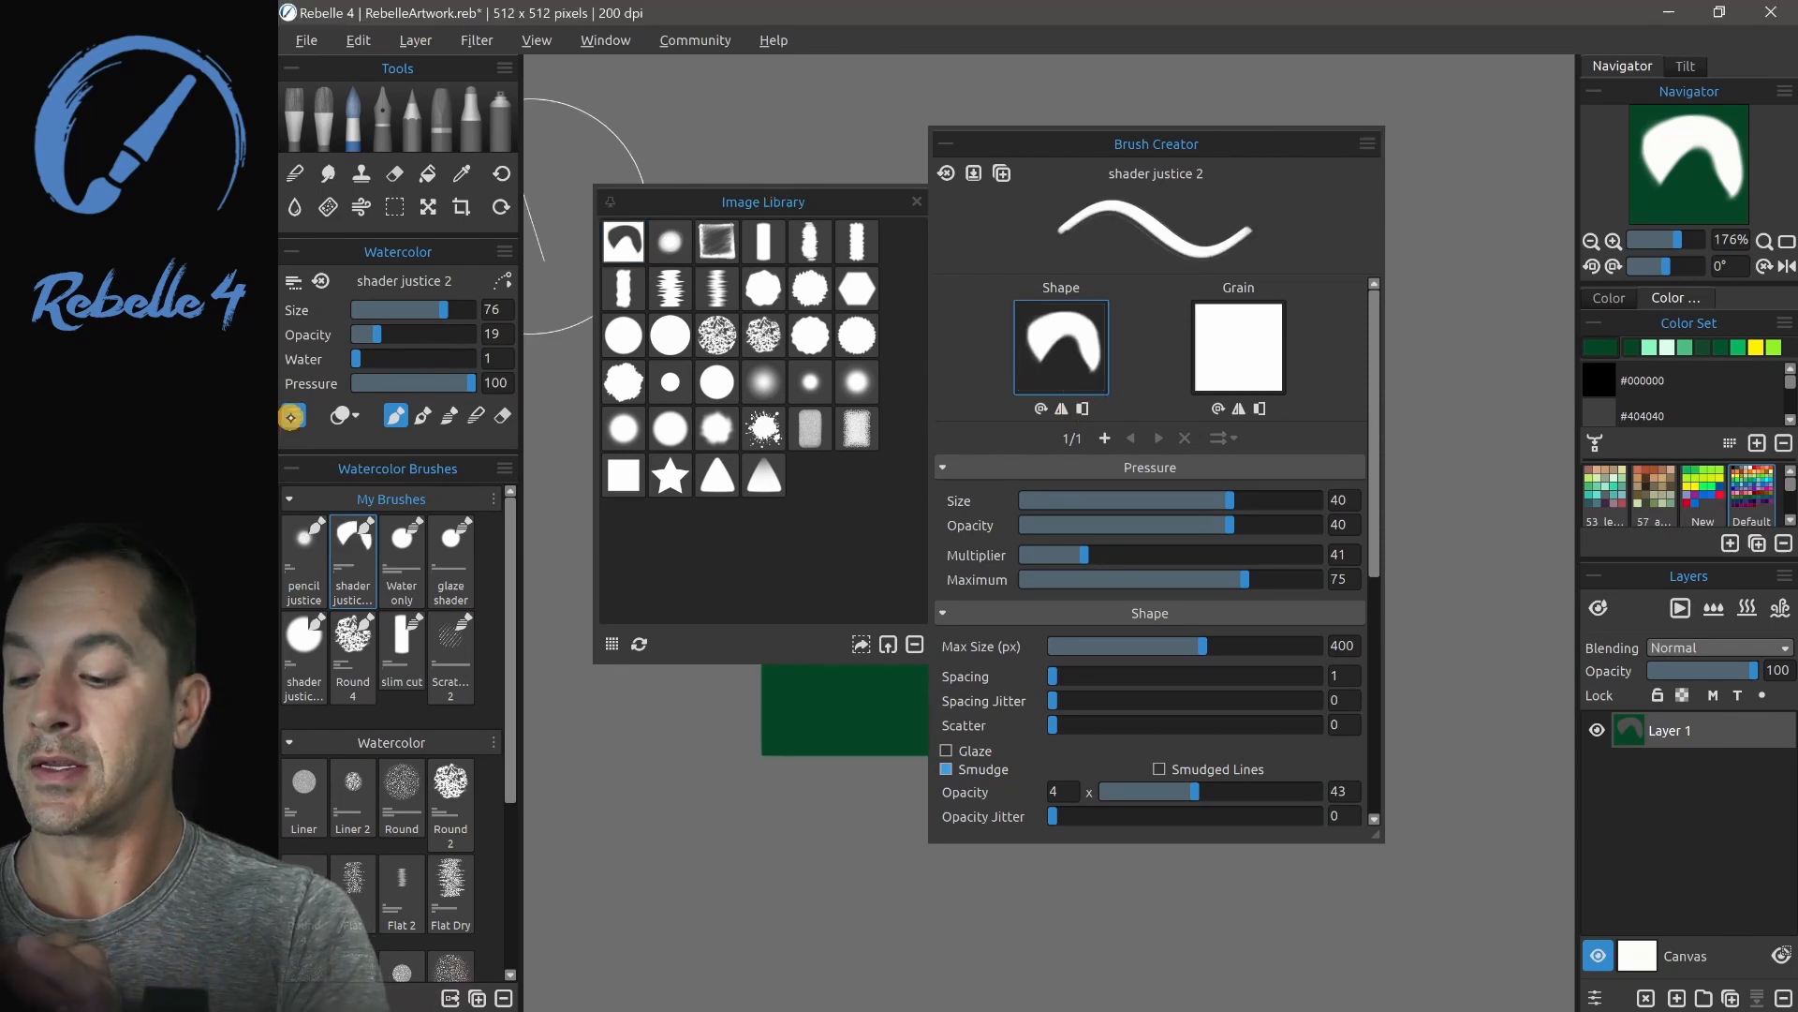
left_click(296, 418)
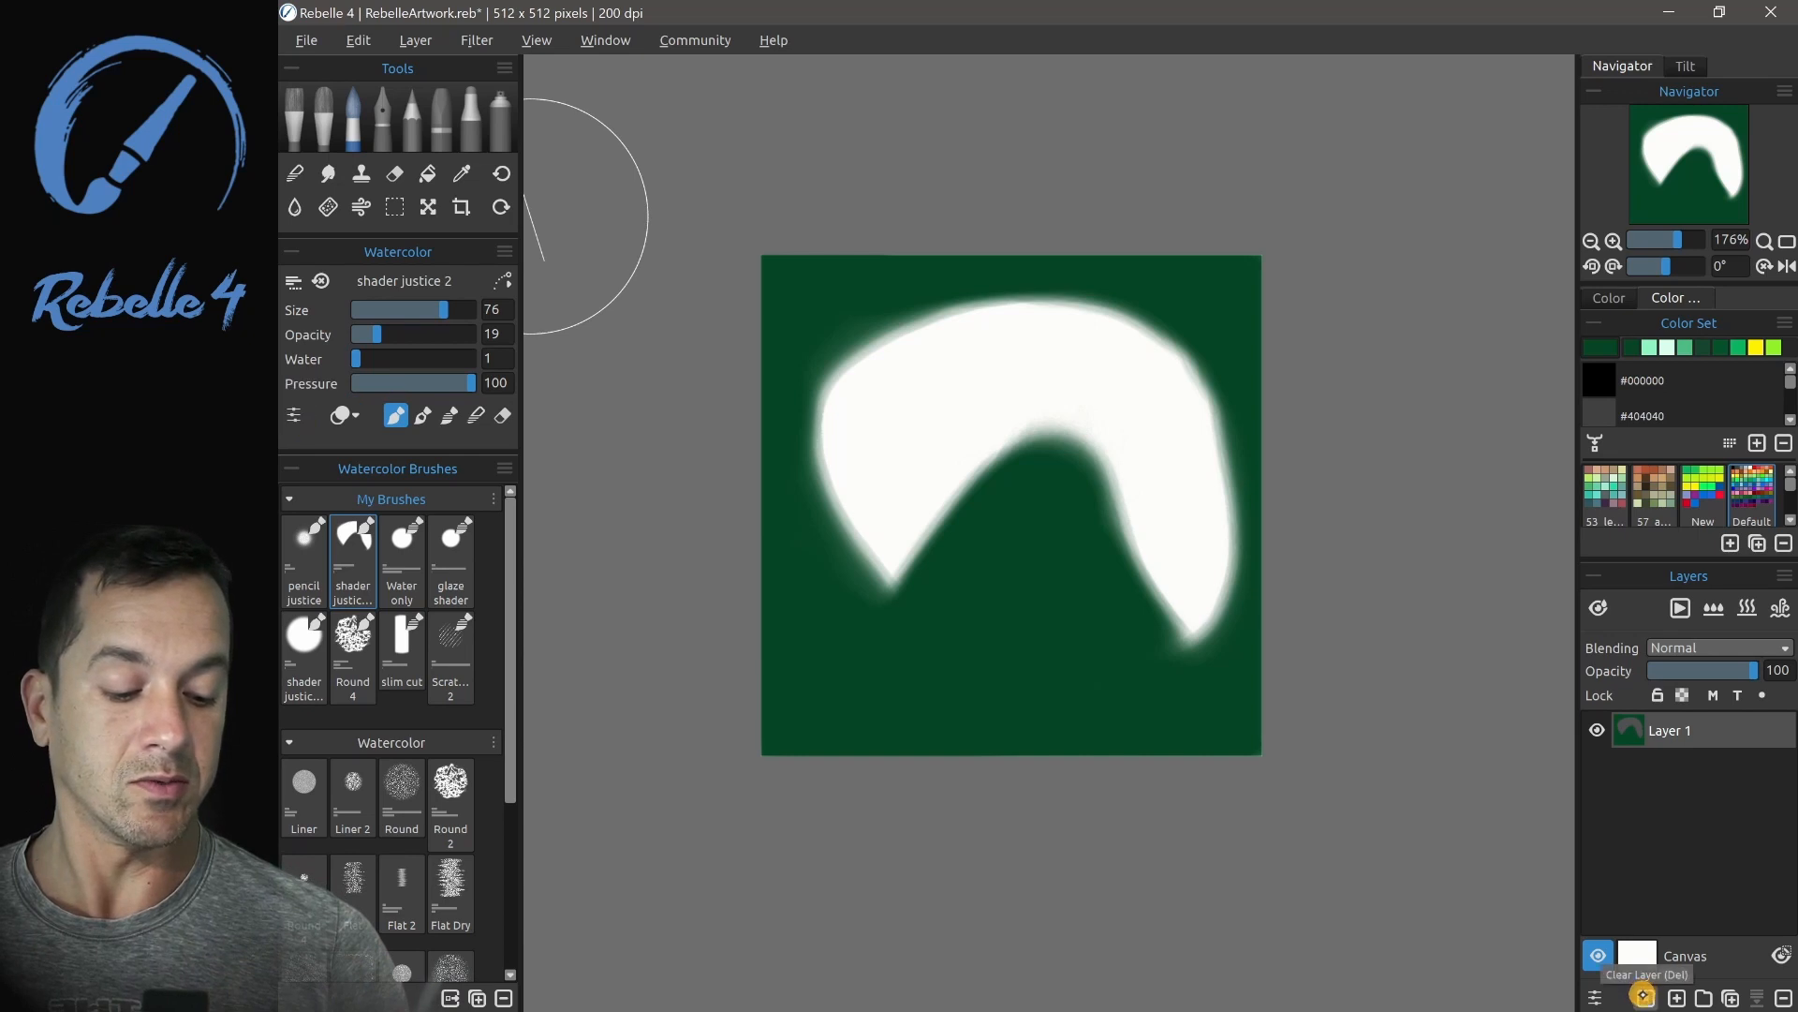
- Clear the layer, paint dark green test strokes with the arch-shaped brush, and clear the layer again
key("Delete")
mouse_move(935, 441)
left_mouse_down()
mouse_move(1028, 502)
mouse_move(1088, 631)
mouse_move(1153, 693)
left_mouse_up()
mouse_move(937, 656)
left_mouse_down()
mouse_move(883, 715)
mouse_move(826, 552)
mouse_move(811, 385)
mouse_move(855, 293)
mouse_move(1092, 272)
mouse_move(1196, 427)
mouse_move(1176, 655)
mouse_move(1195, 616)
left_mouse_up()
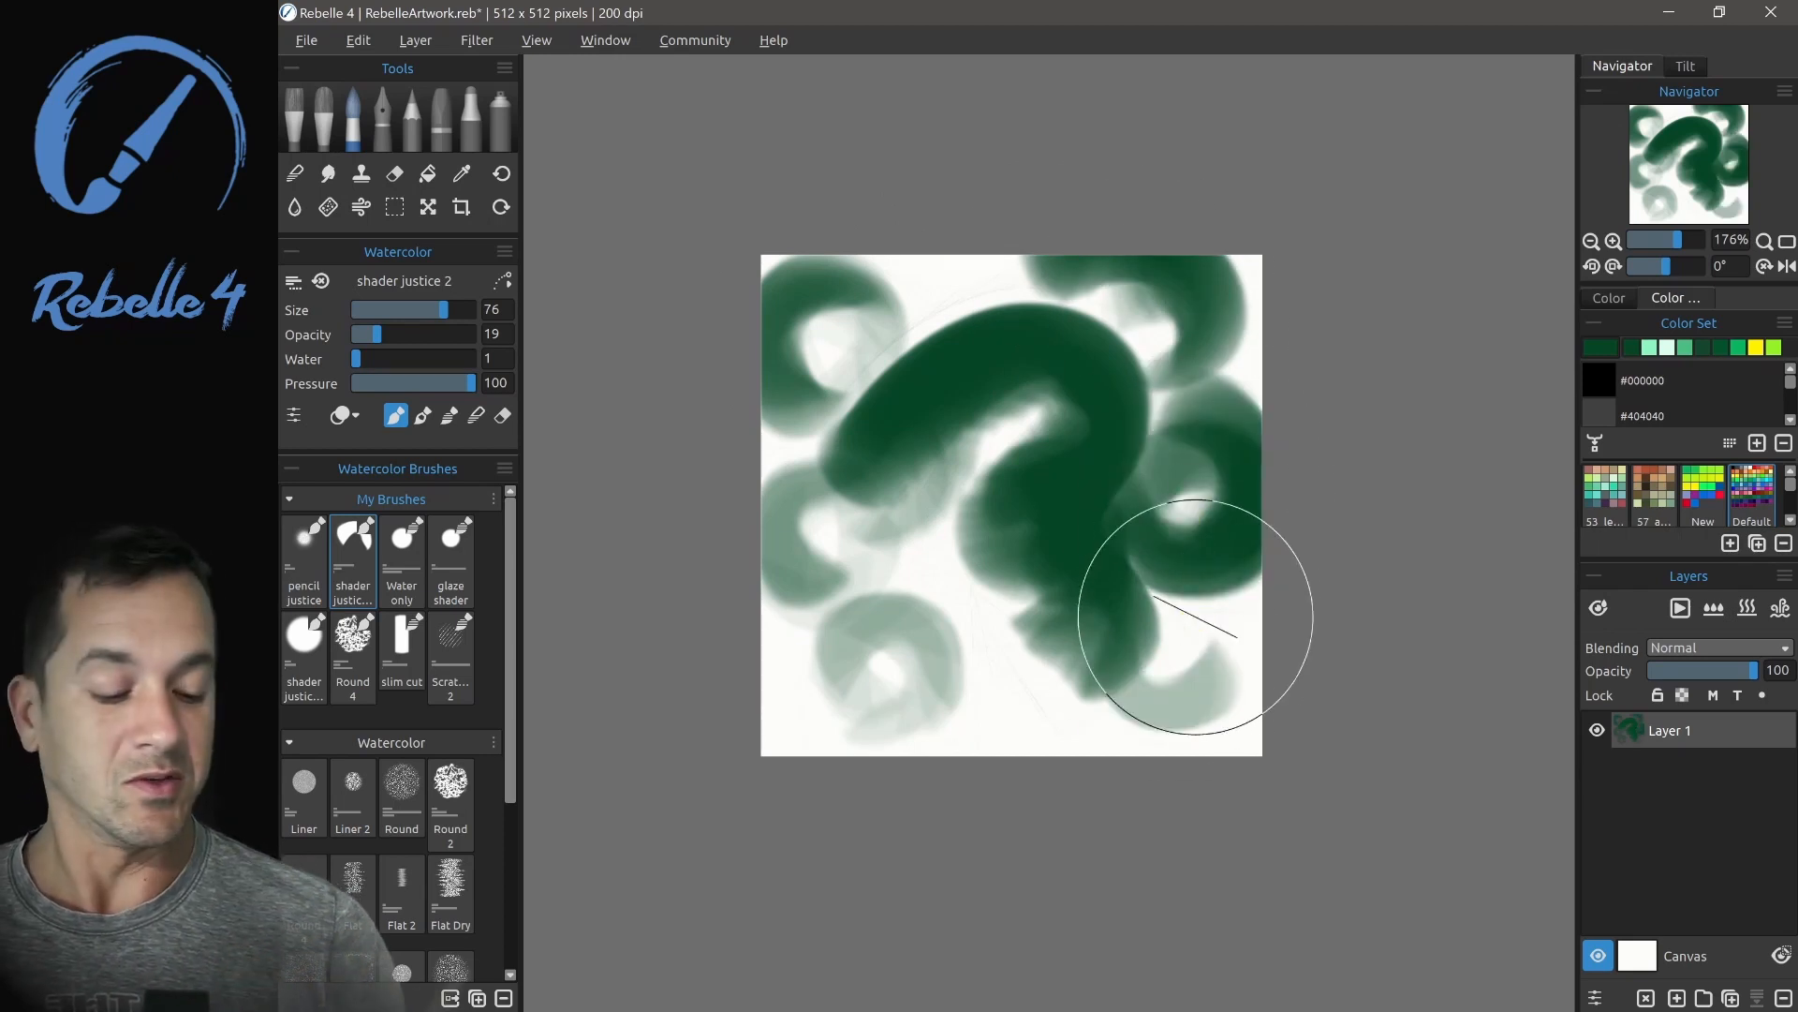
key("Delete")
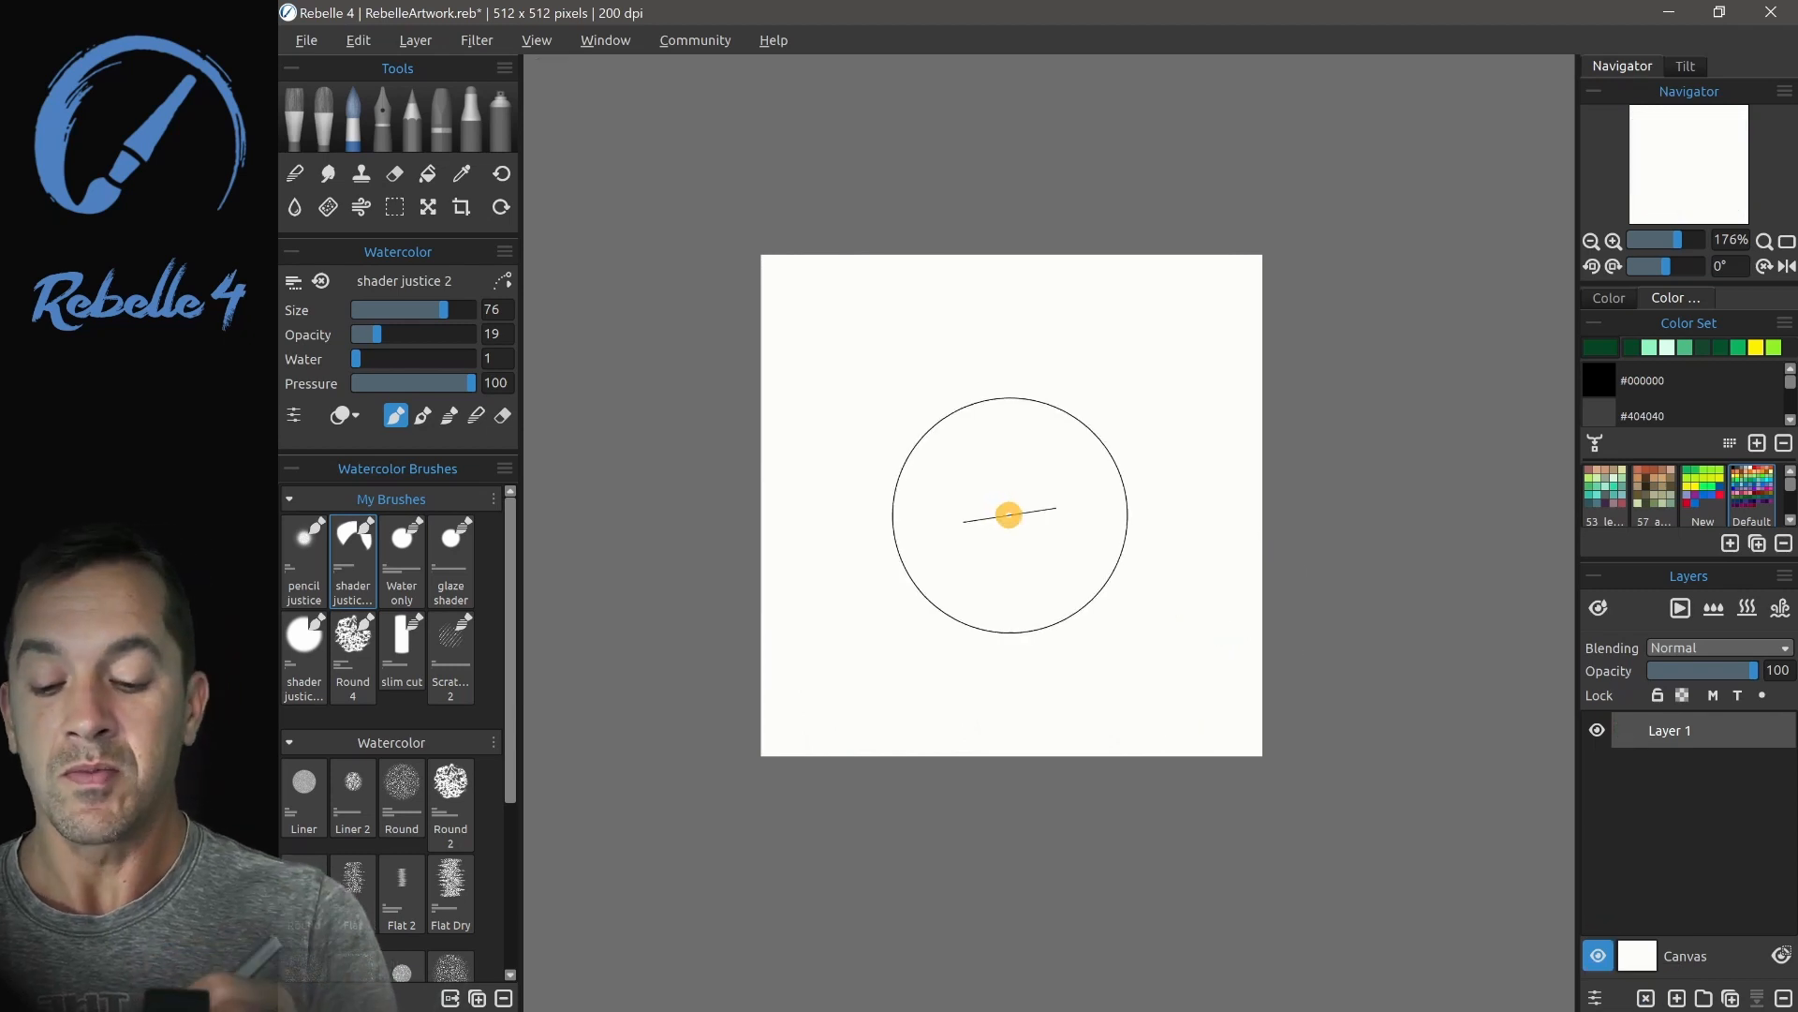
- Paint a dark green ring on the canvas and import it as the shape of the shader justice 2 brush
mouse_move(1008, 515)
left_mouse_down()
mouse_move(1003, 486)
mouse_move(999, 506)
left_mouse_up()
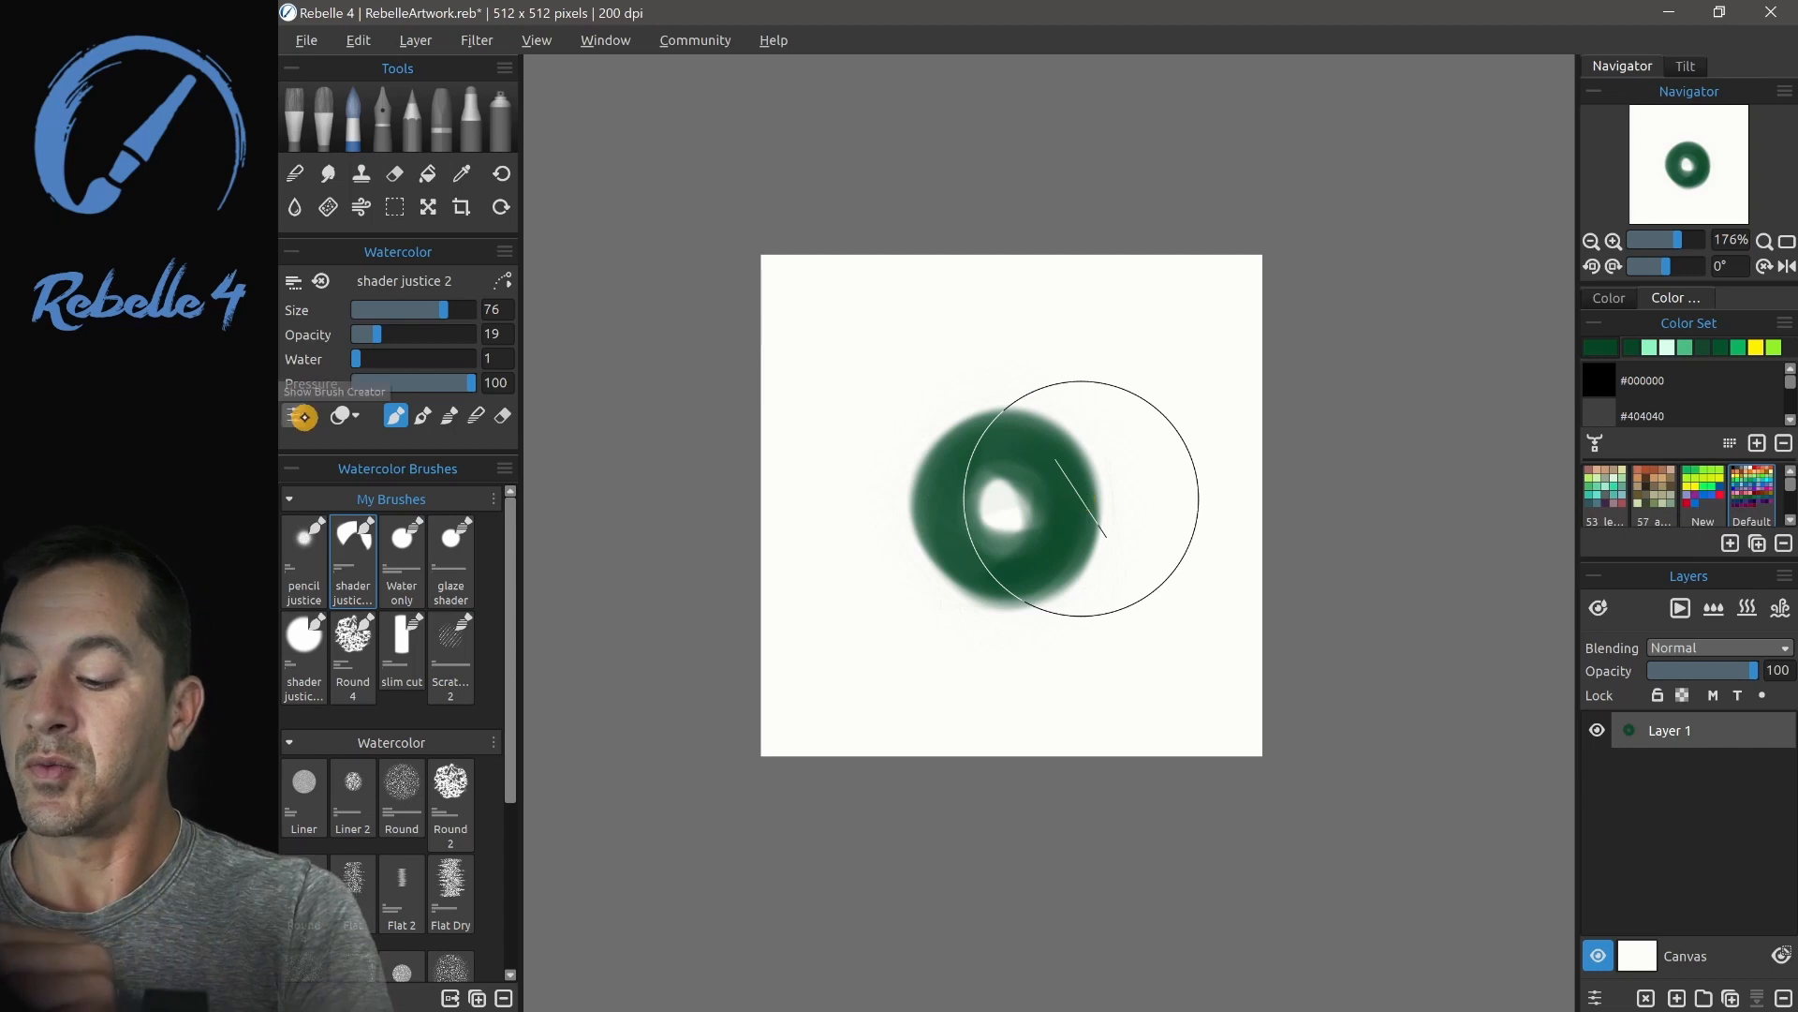
left_click(293, 415)
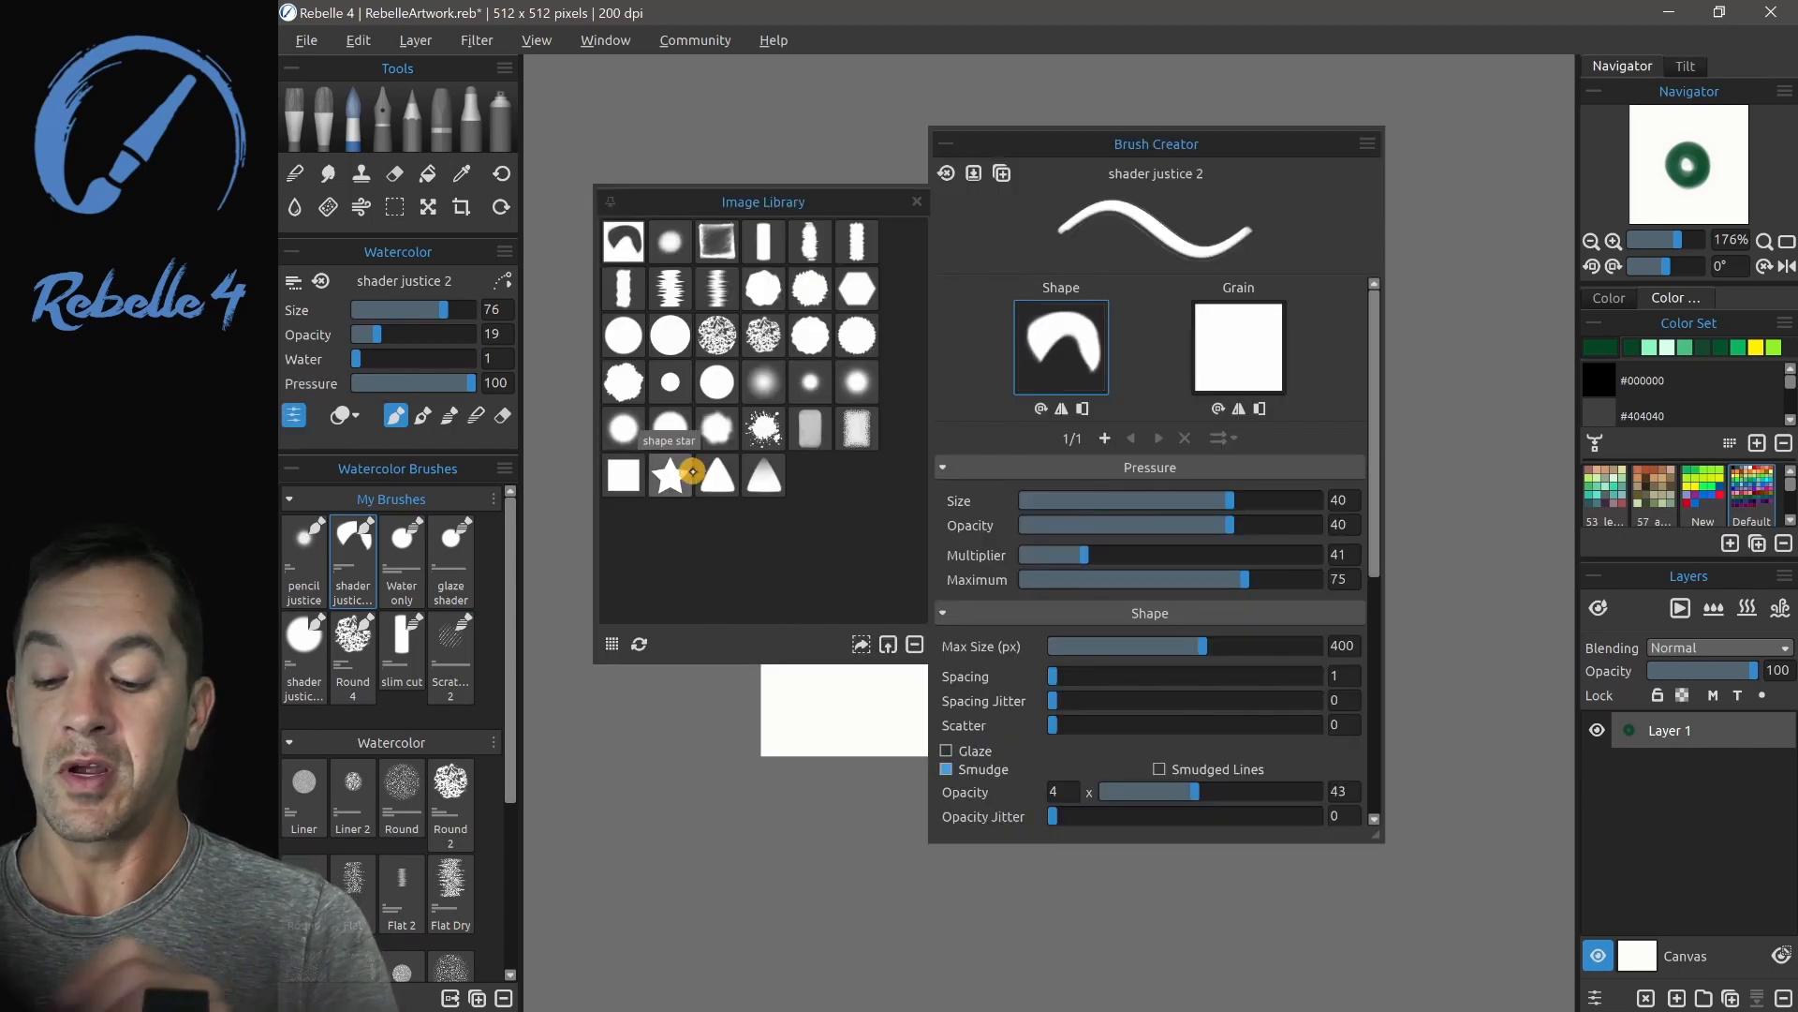
left_click(858, 645)
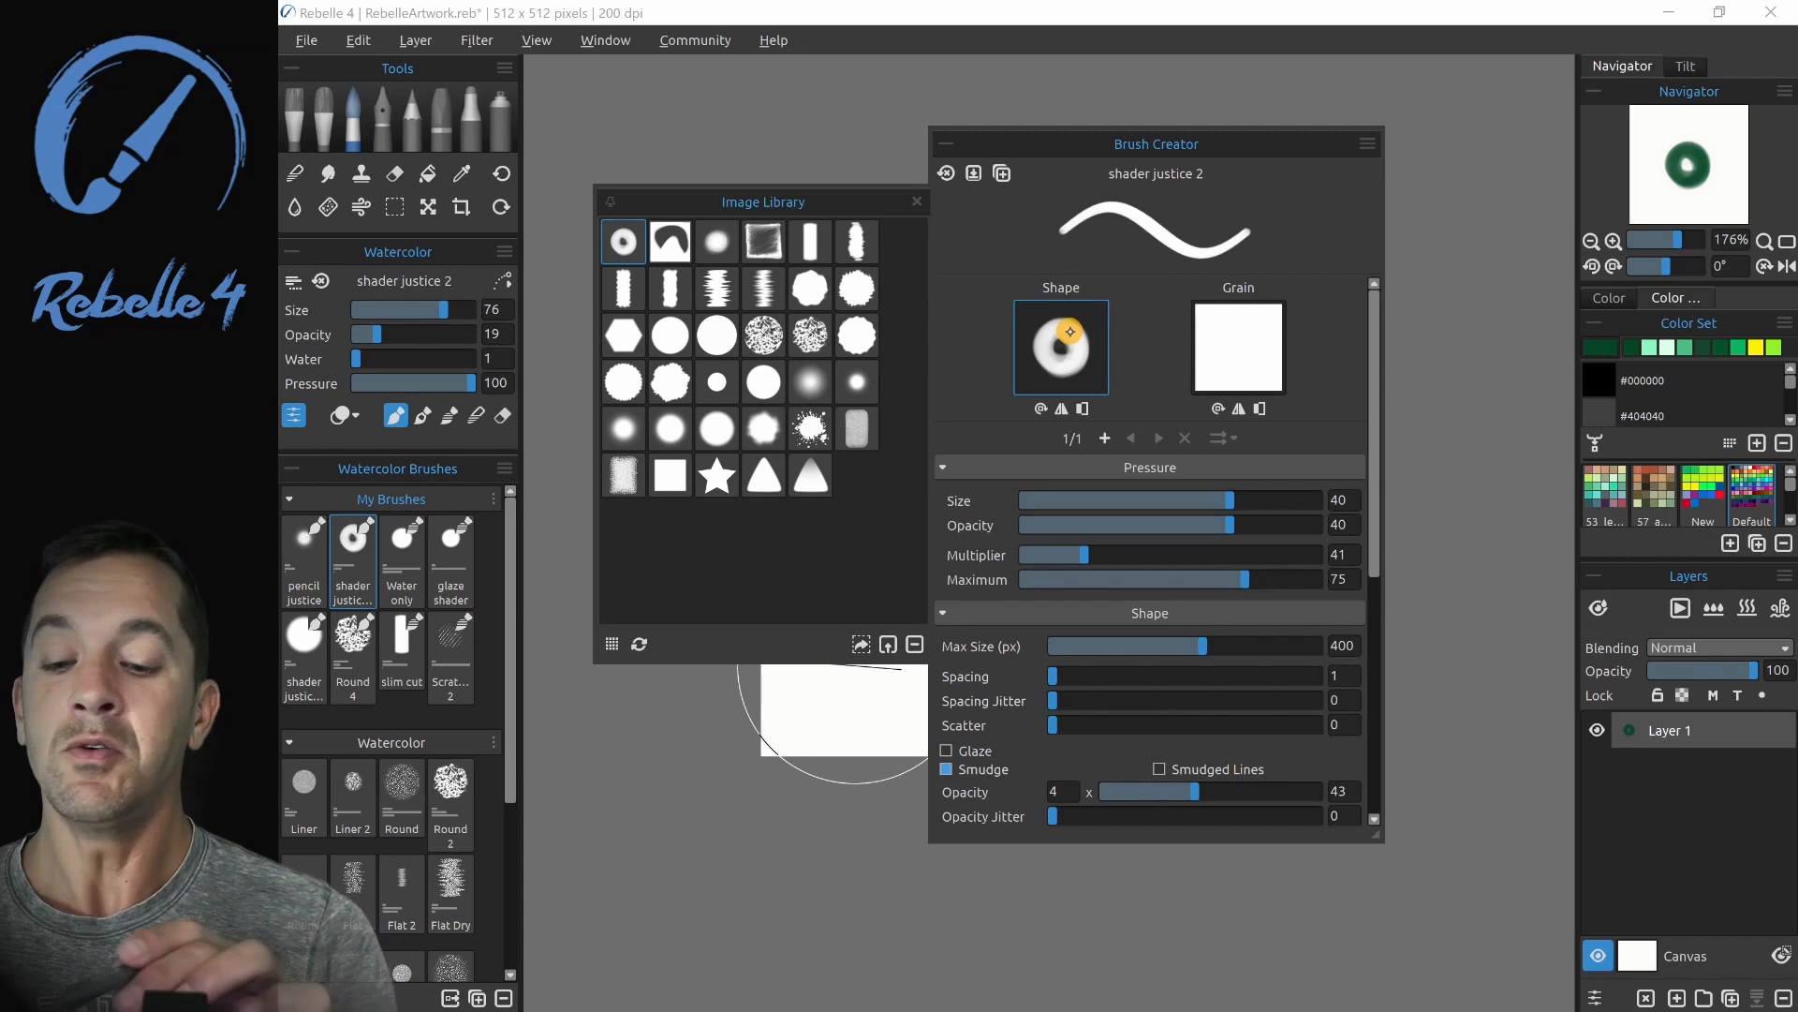
left_click(917, 201)
left_click(945, 143)
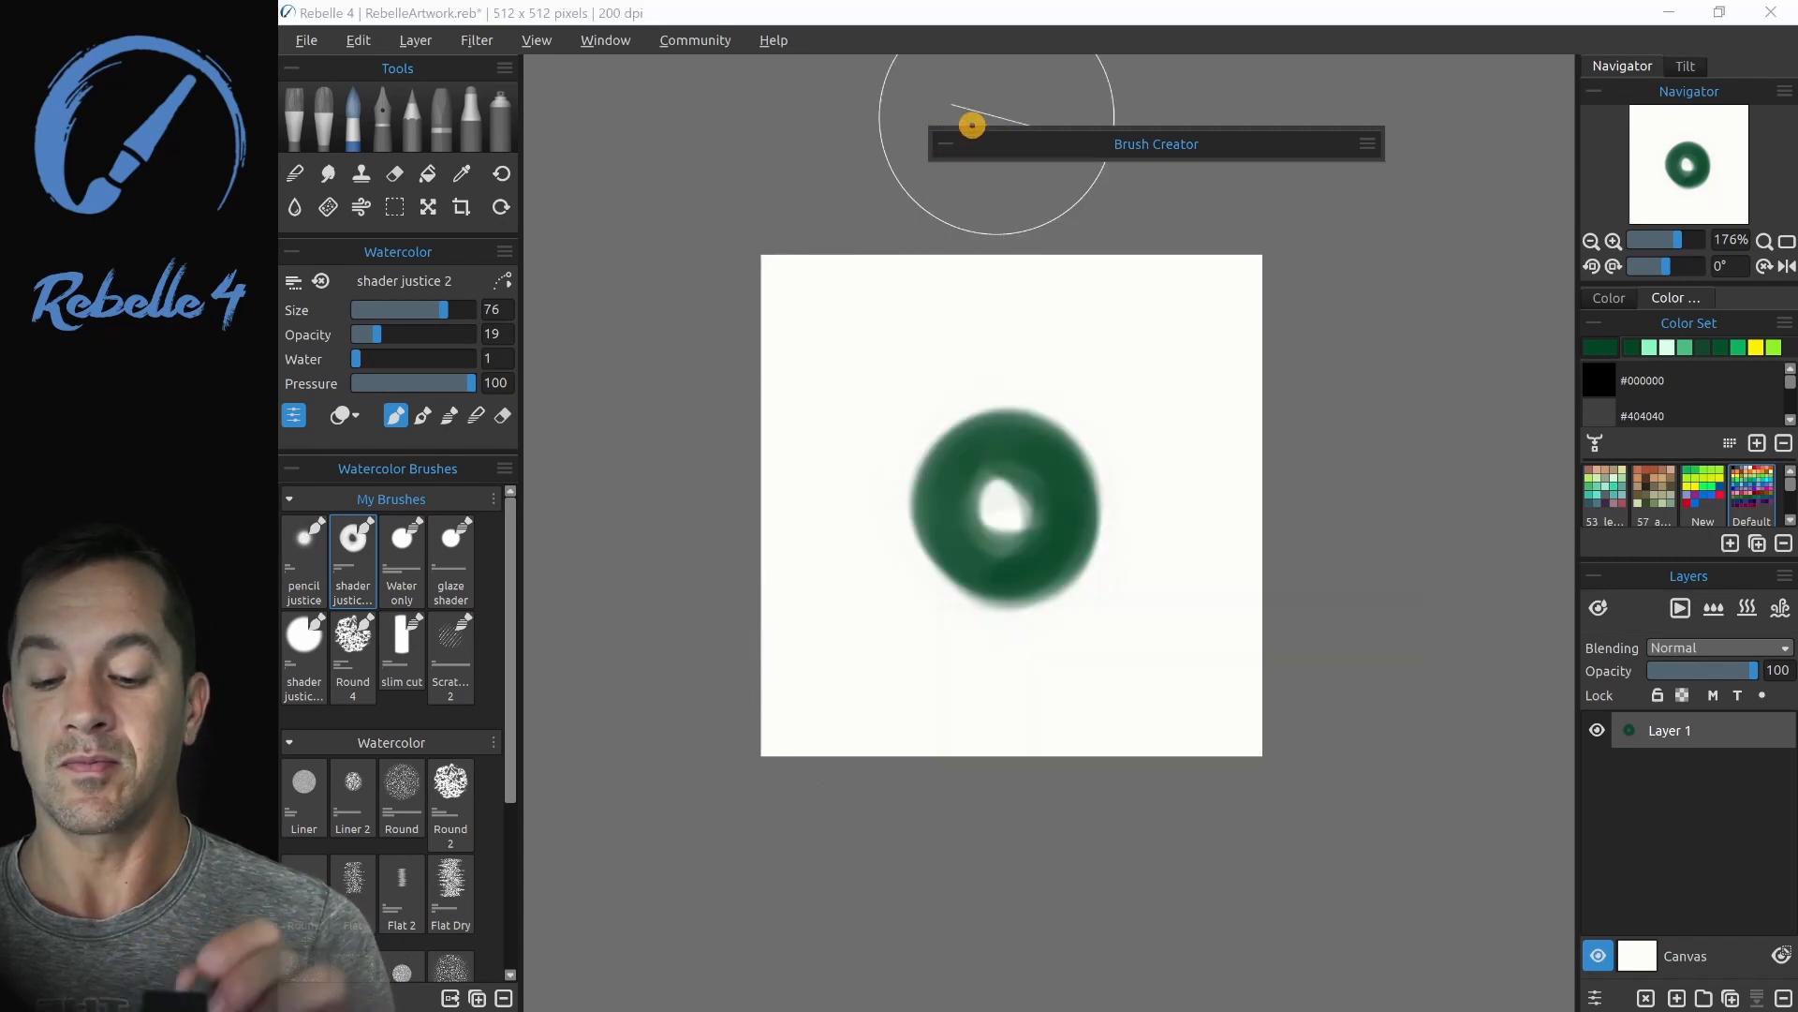
- Set the brush size to 29 and paint a horizontal and a vertical stroke crossing over the green ring
left_click_drag(443, 309, 388, 310)
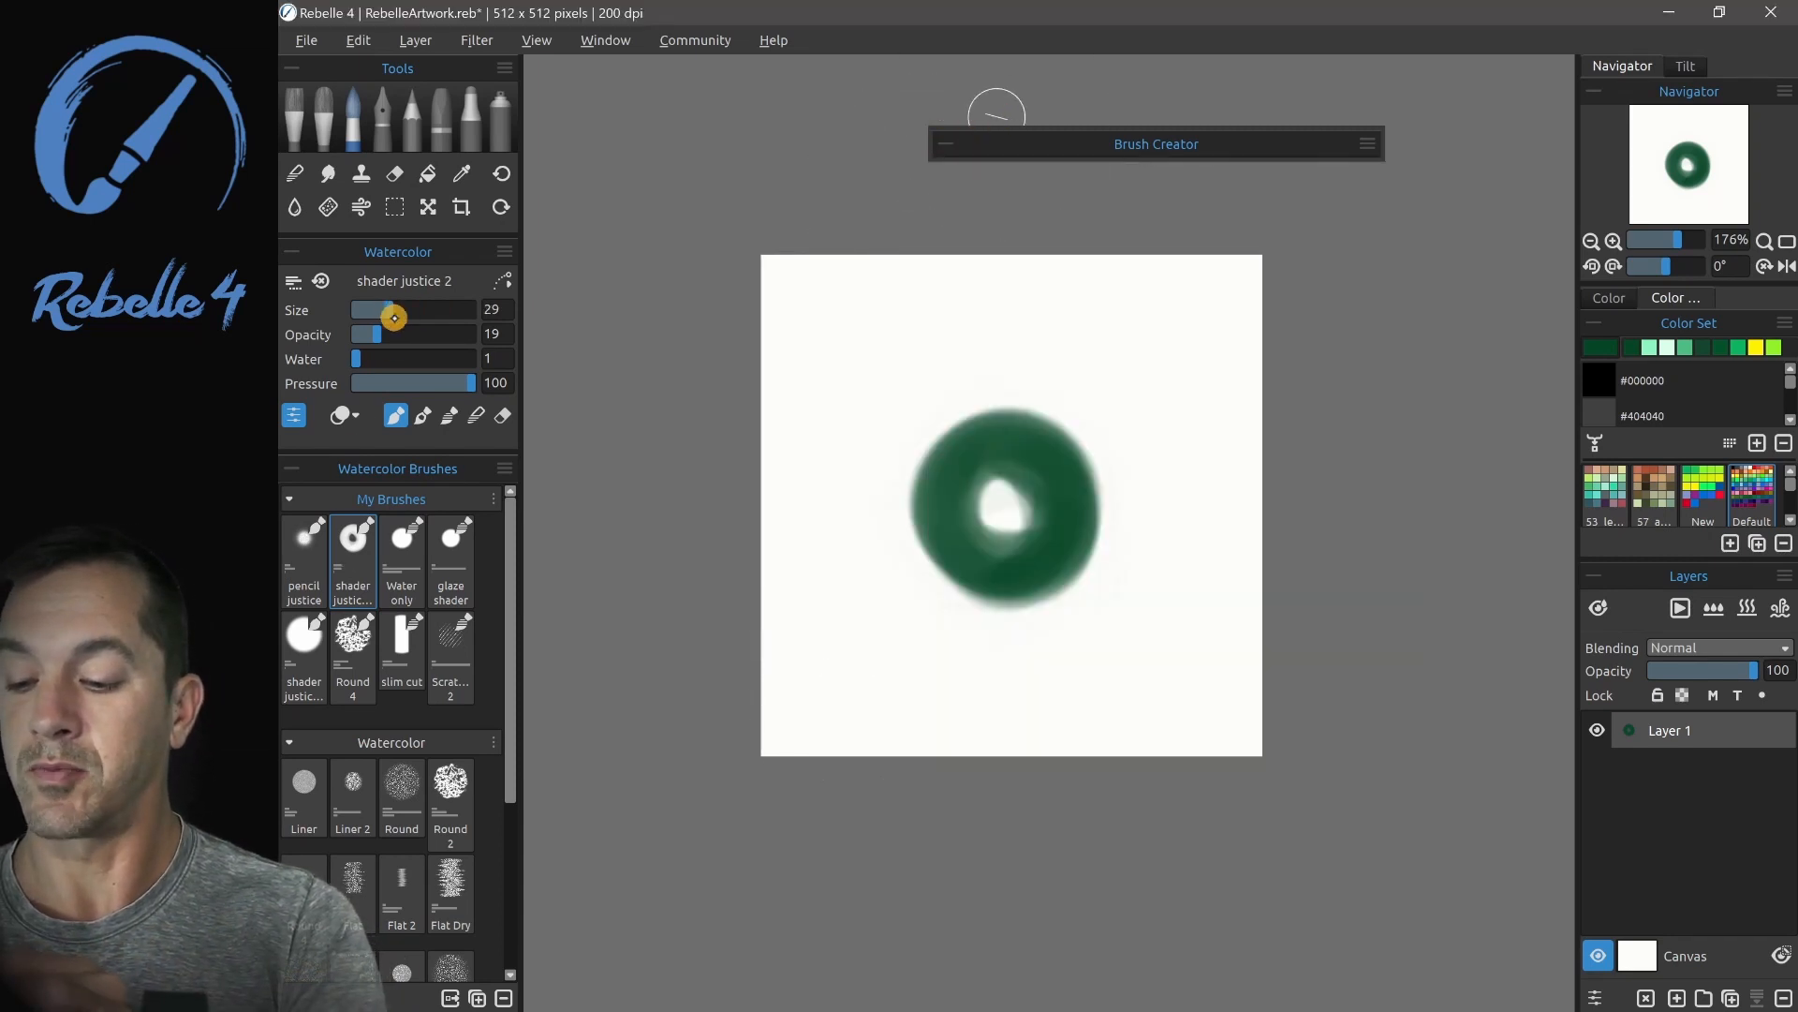
left_click_drag(854, 501, 1203, 484)
left_click_drag(991, 279, 1012, 694)
- Select a rectangular area around the crossed ring and import that selection as the brush shape
left_click(394, 206)
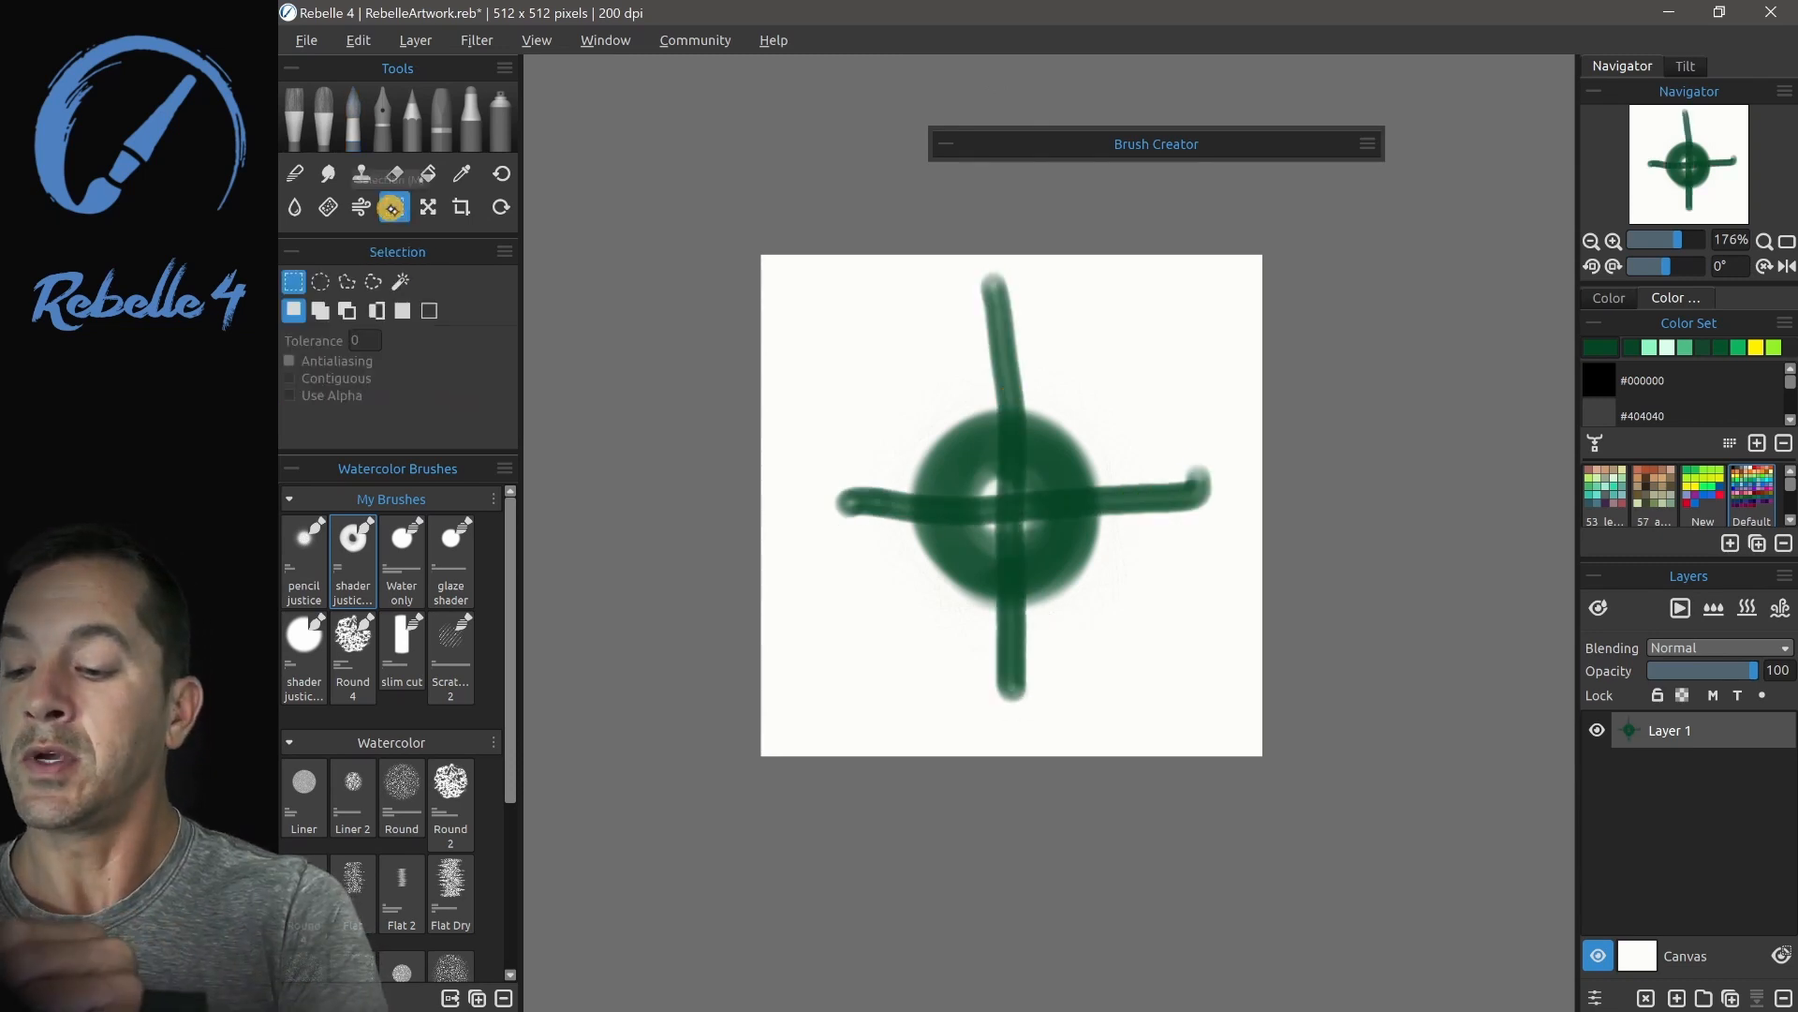
left_click_drag(857, 360, 1162, 633)
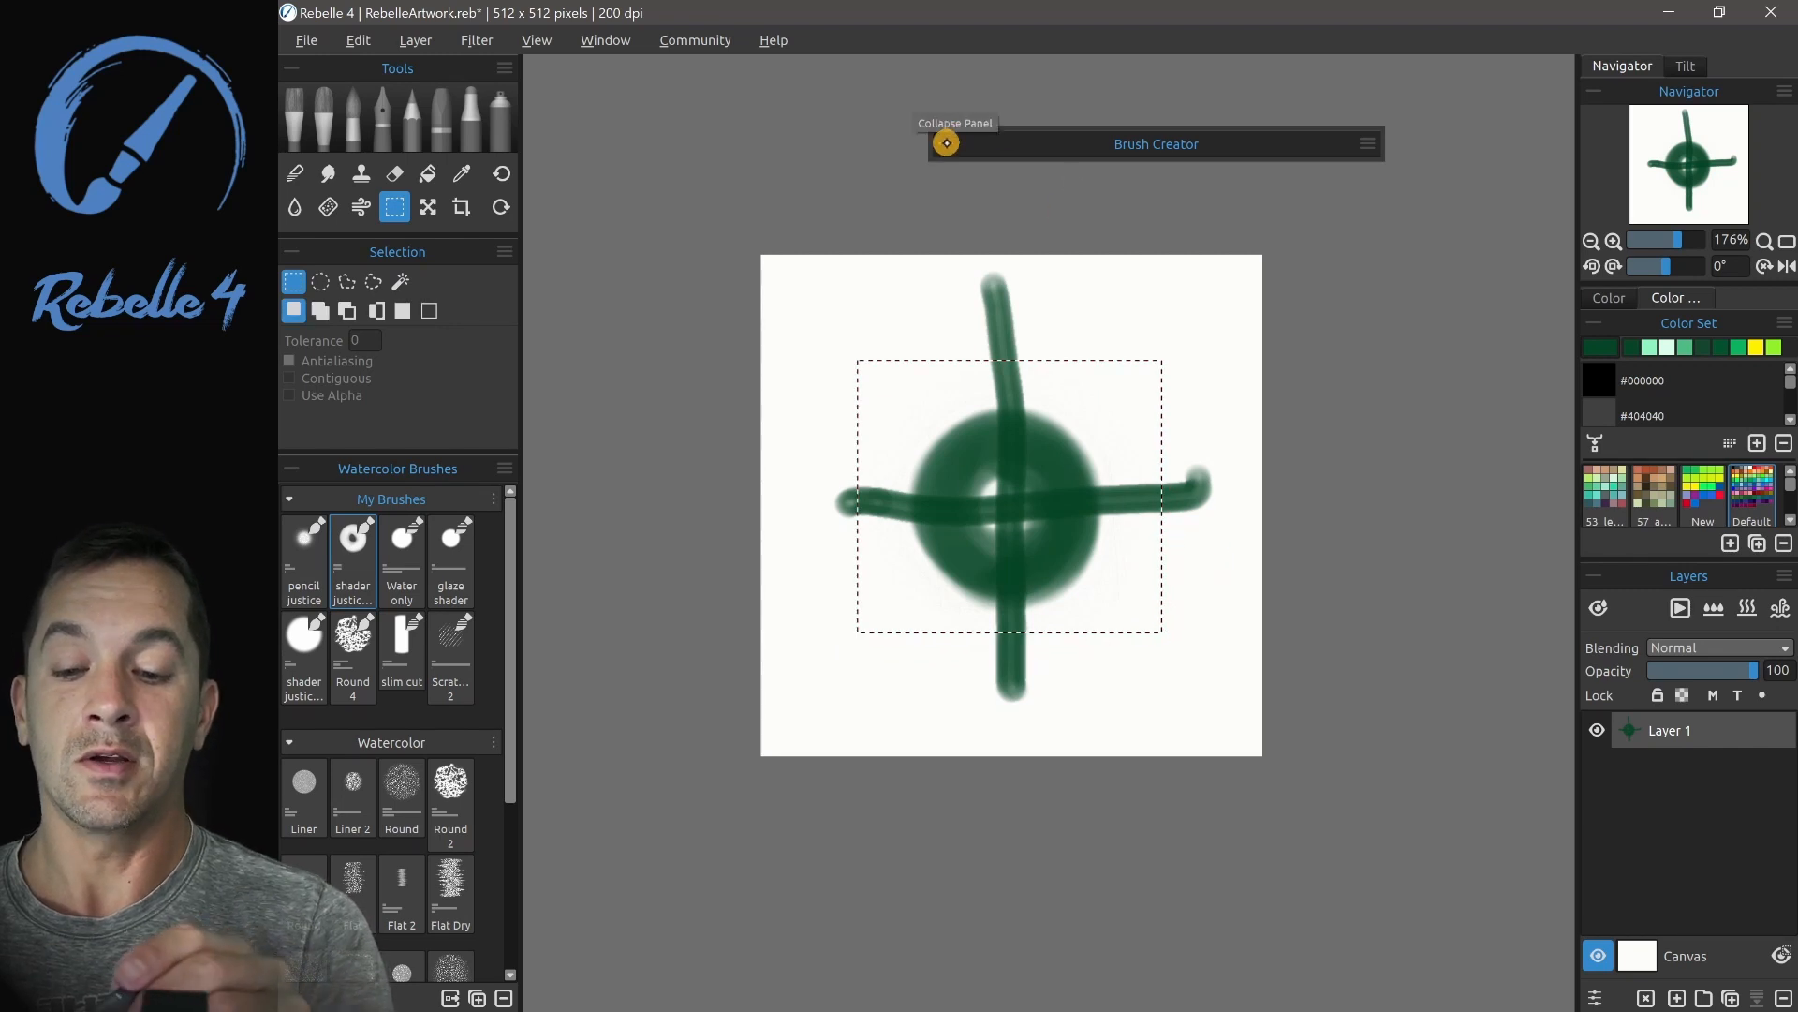
left_click(954, 143)
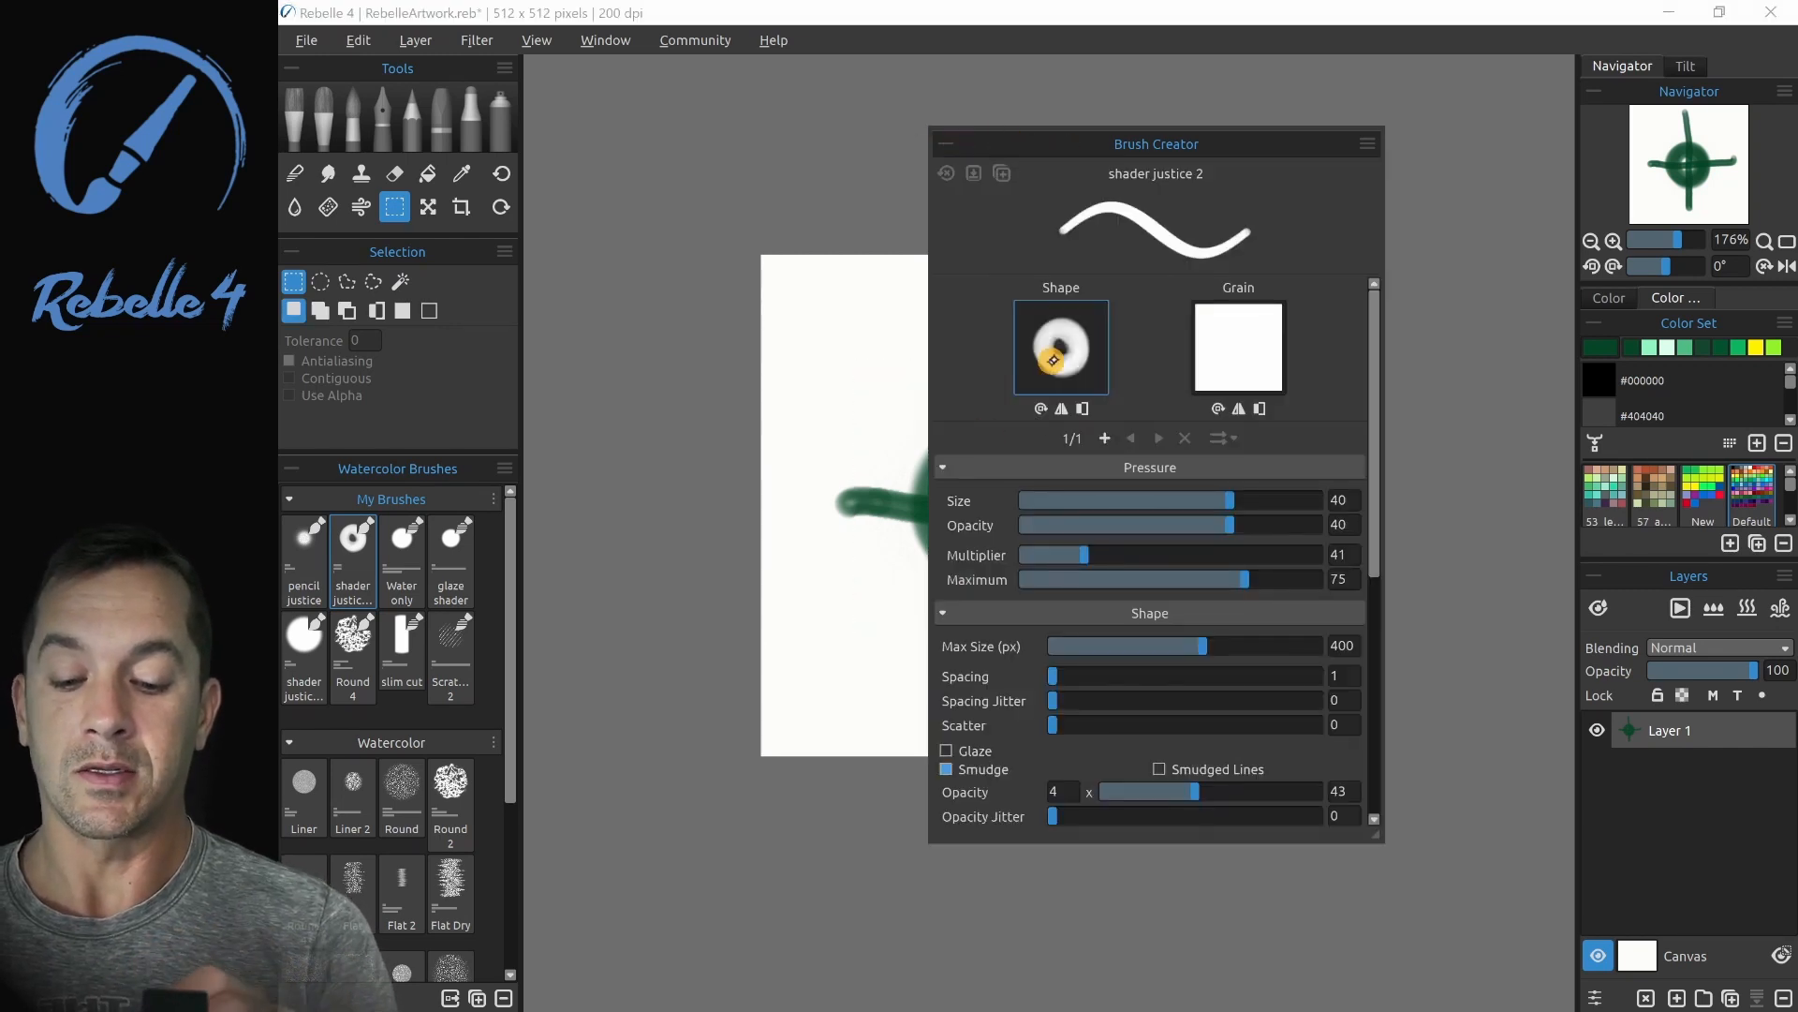
left_click(1059, 347)
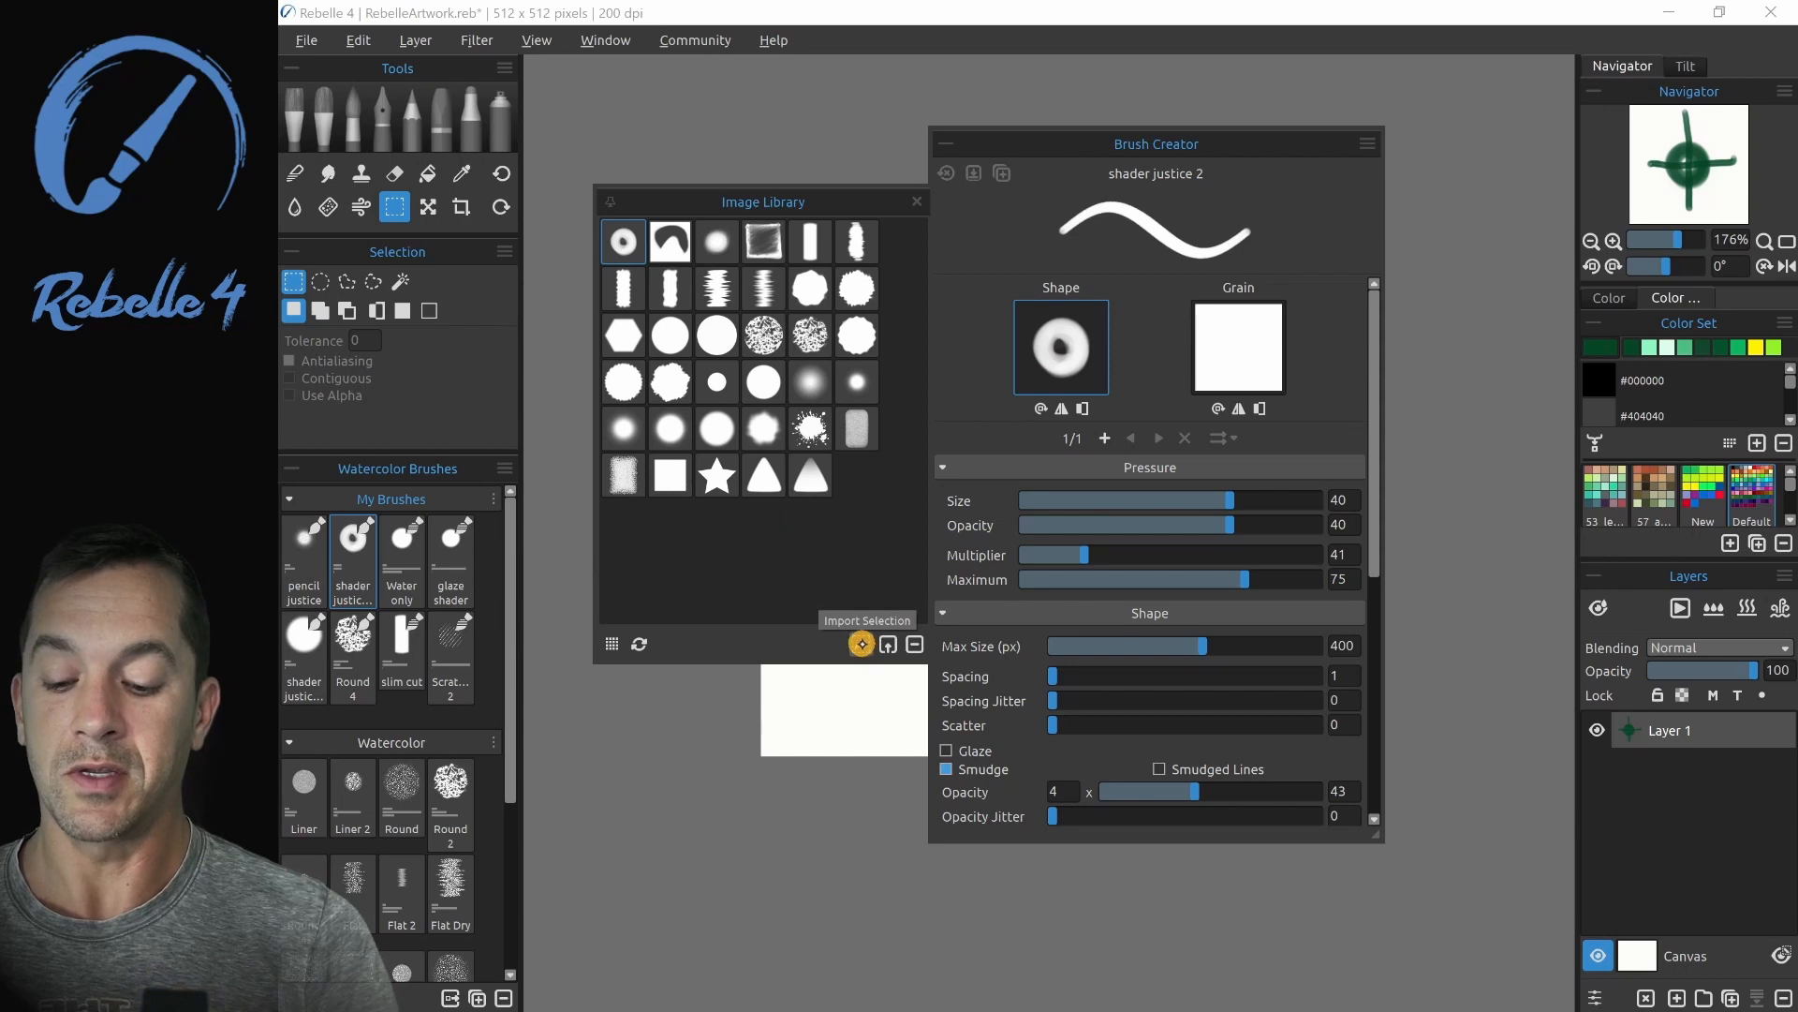
left_click(861, 643)
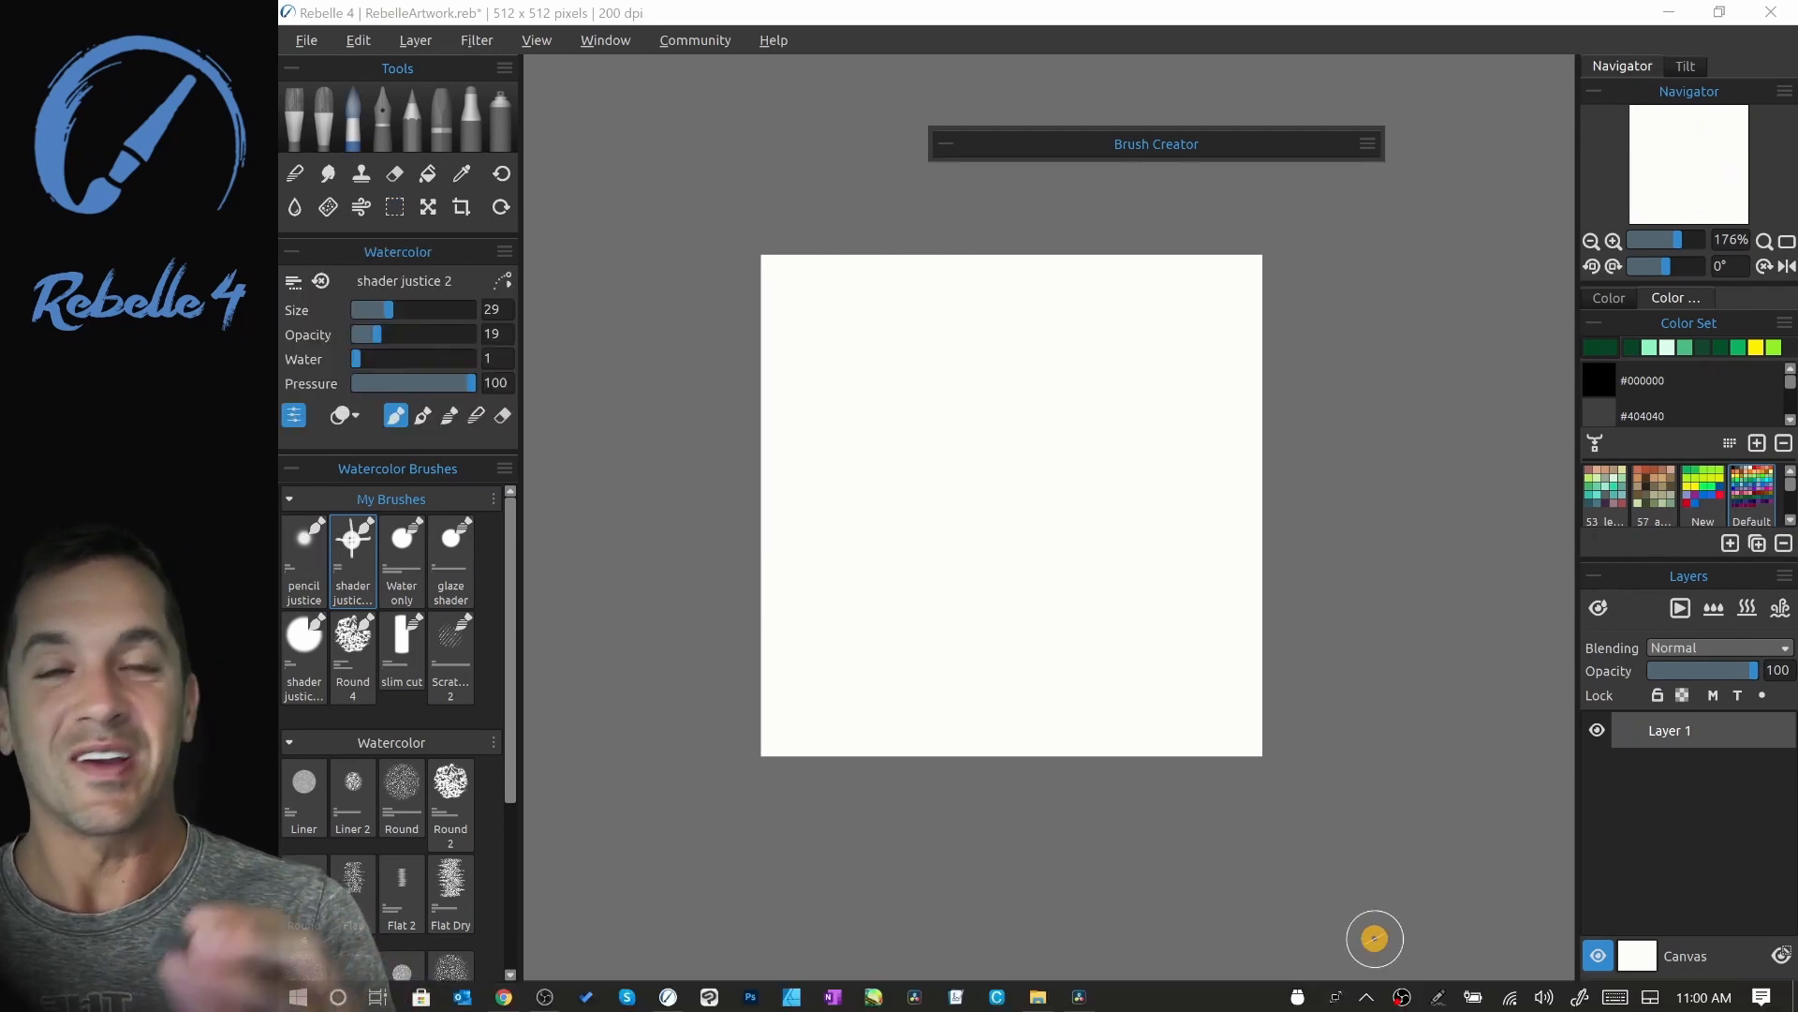
- Paint a green ring crossed by a vertical stroke with the crosshair-shaped brush on the empty canvas
mouse_move(1008, 537)
left_mouse_down()
mouse_move(945, 484)
mouse_move(1052, 481)
mouse_move(986, 553)
left_mouse_up()
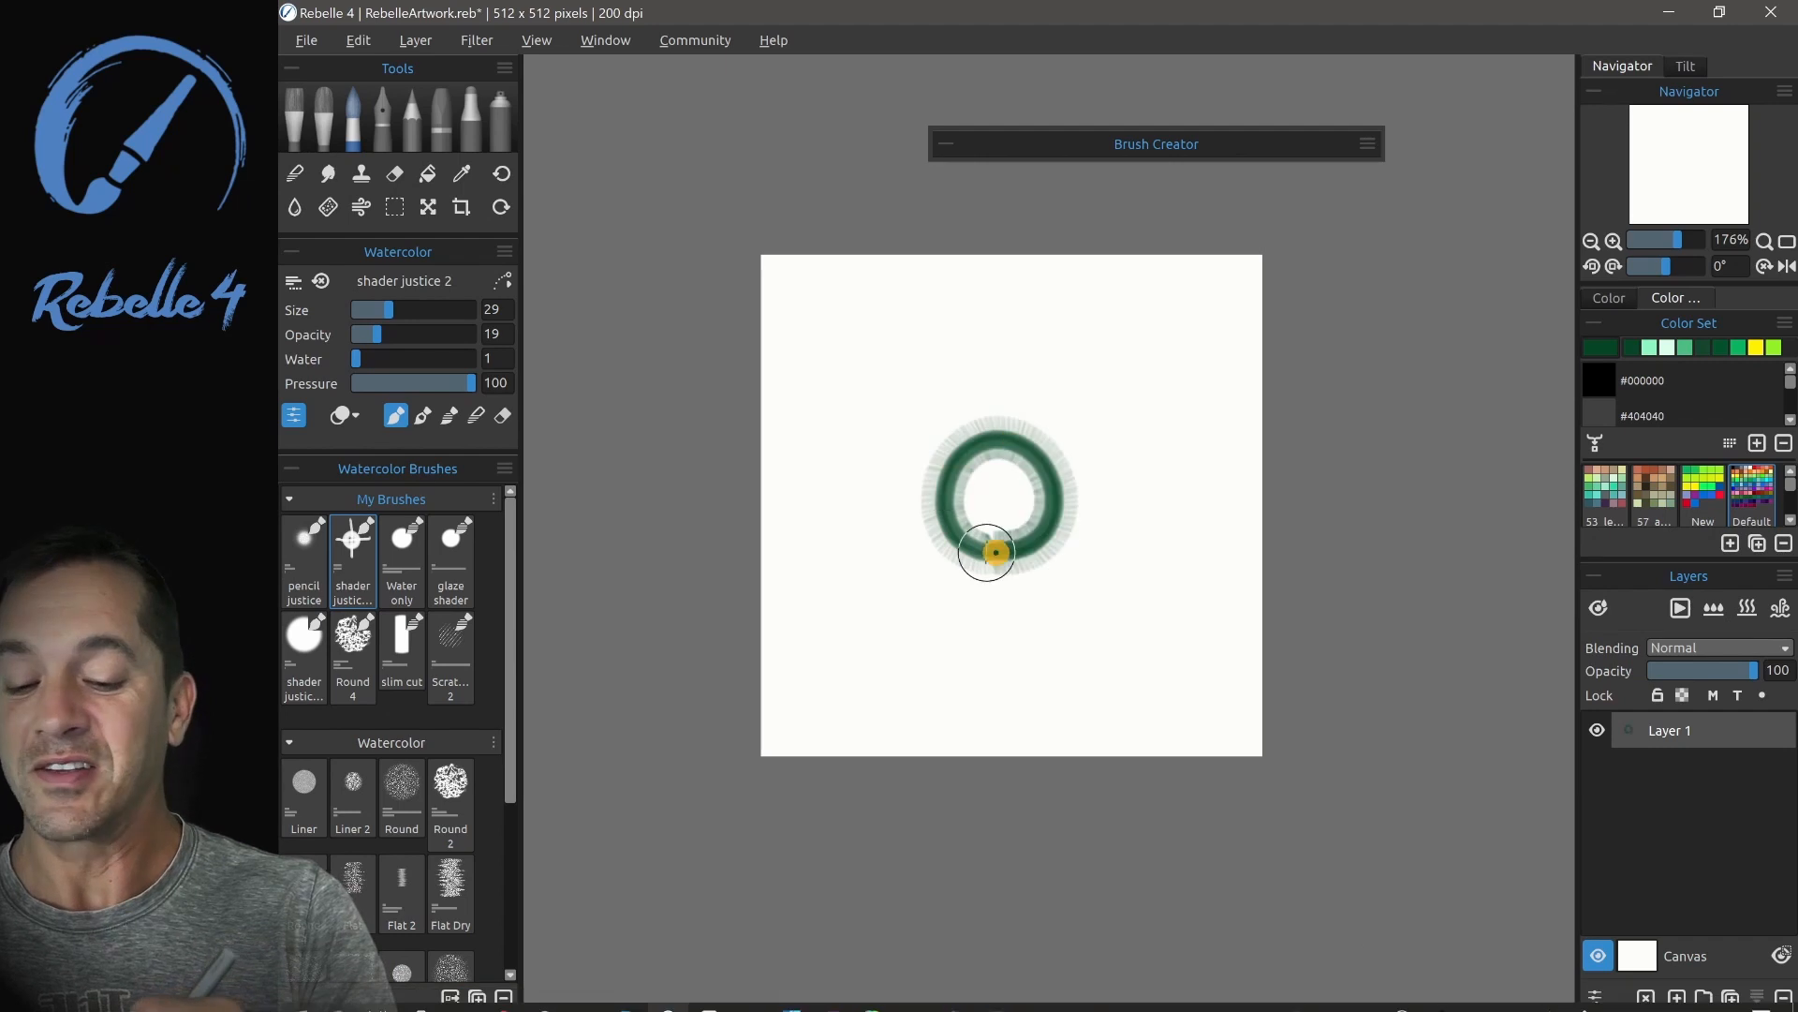
left_click_drag(1003, 369, 984, 604)
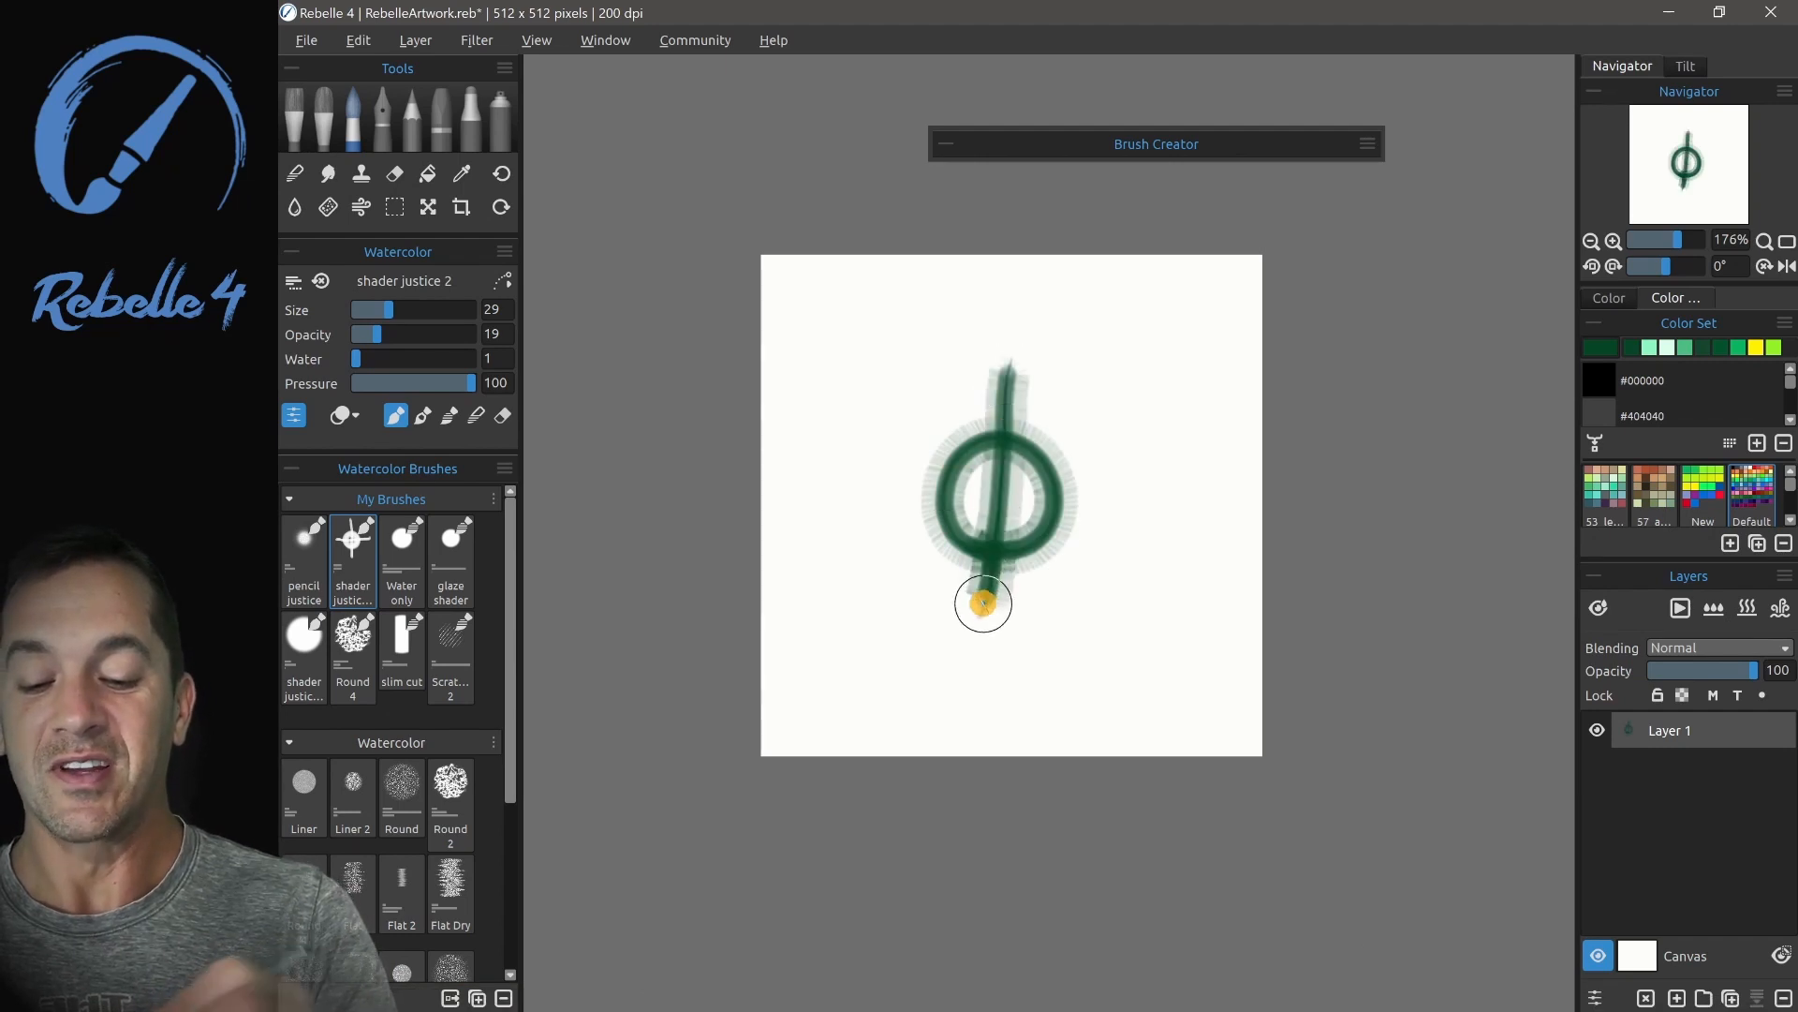
- Select a rectangle around the new ring and import the selection into the brush shape image library
key("m")
left_click_drag(915, 410, 1089, 586)
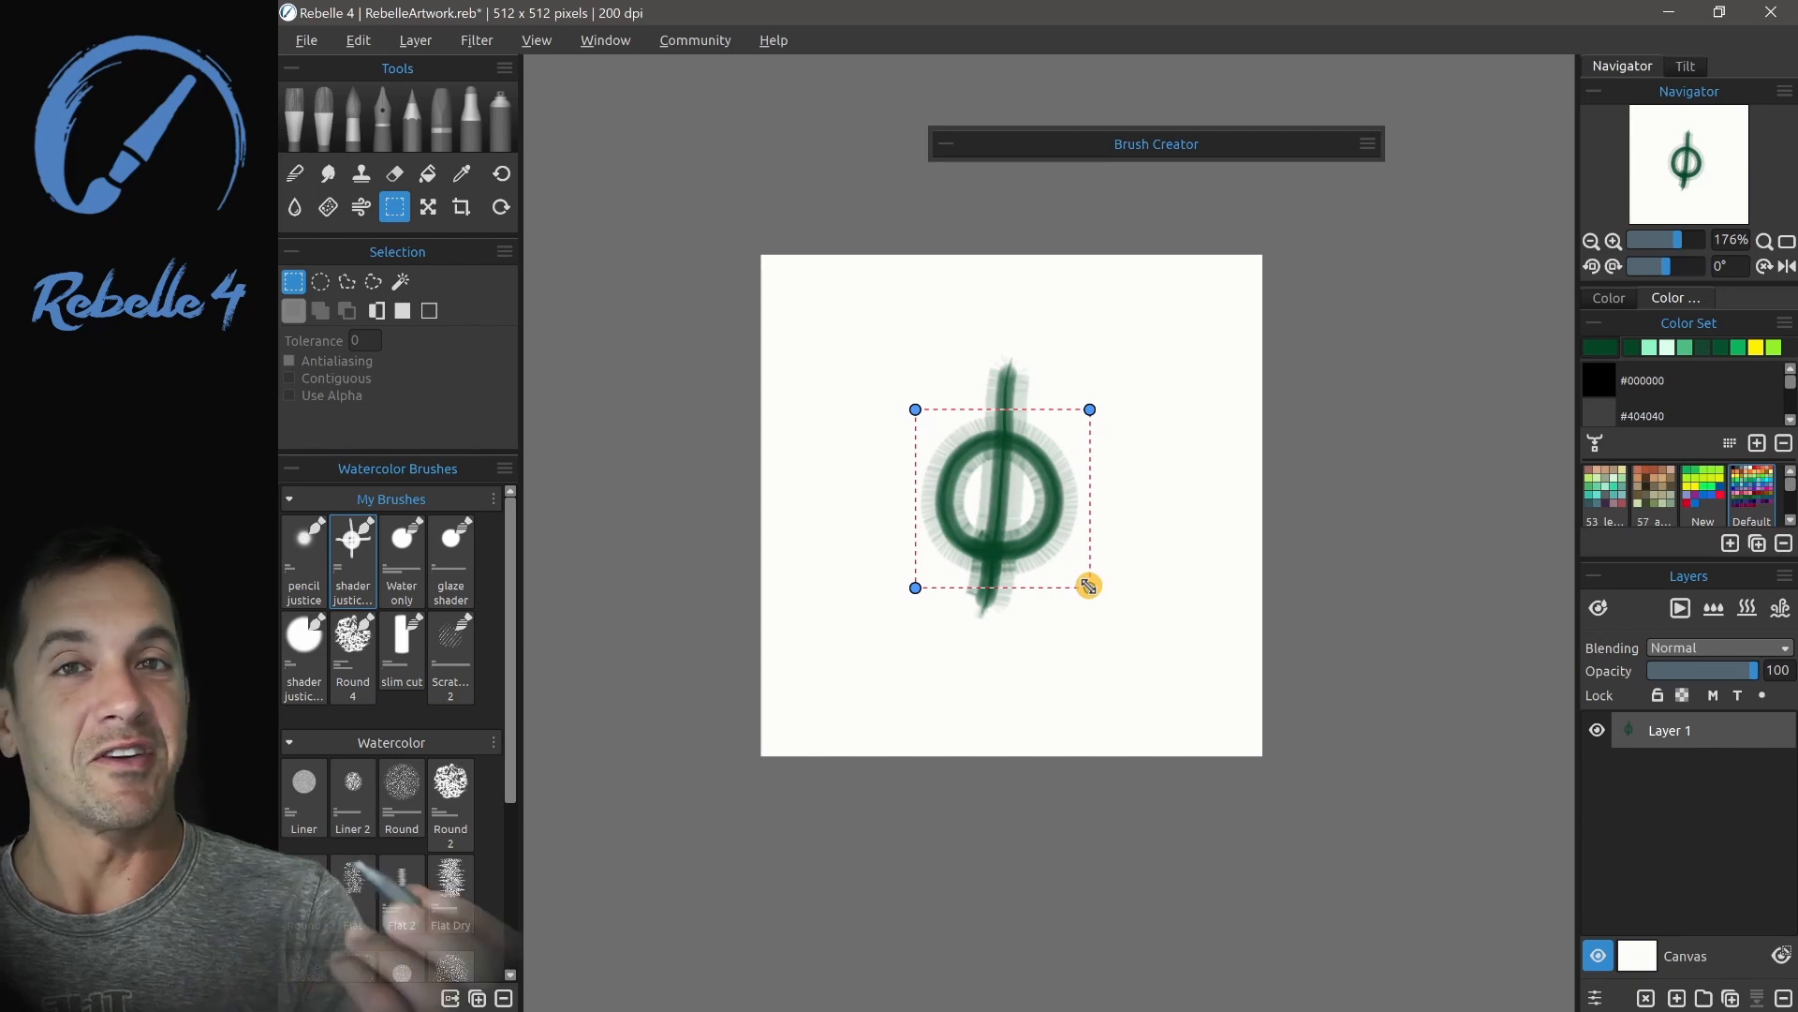
left_click(948, 143)
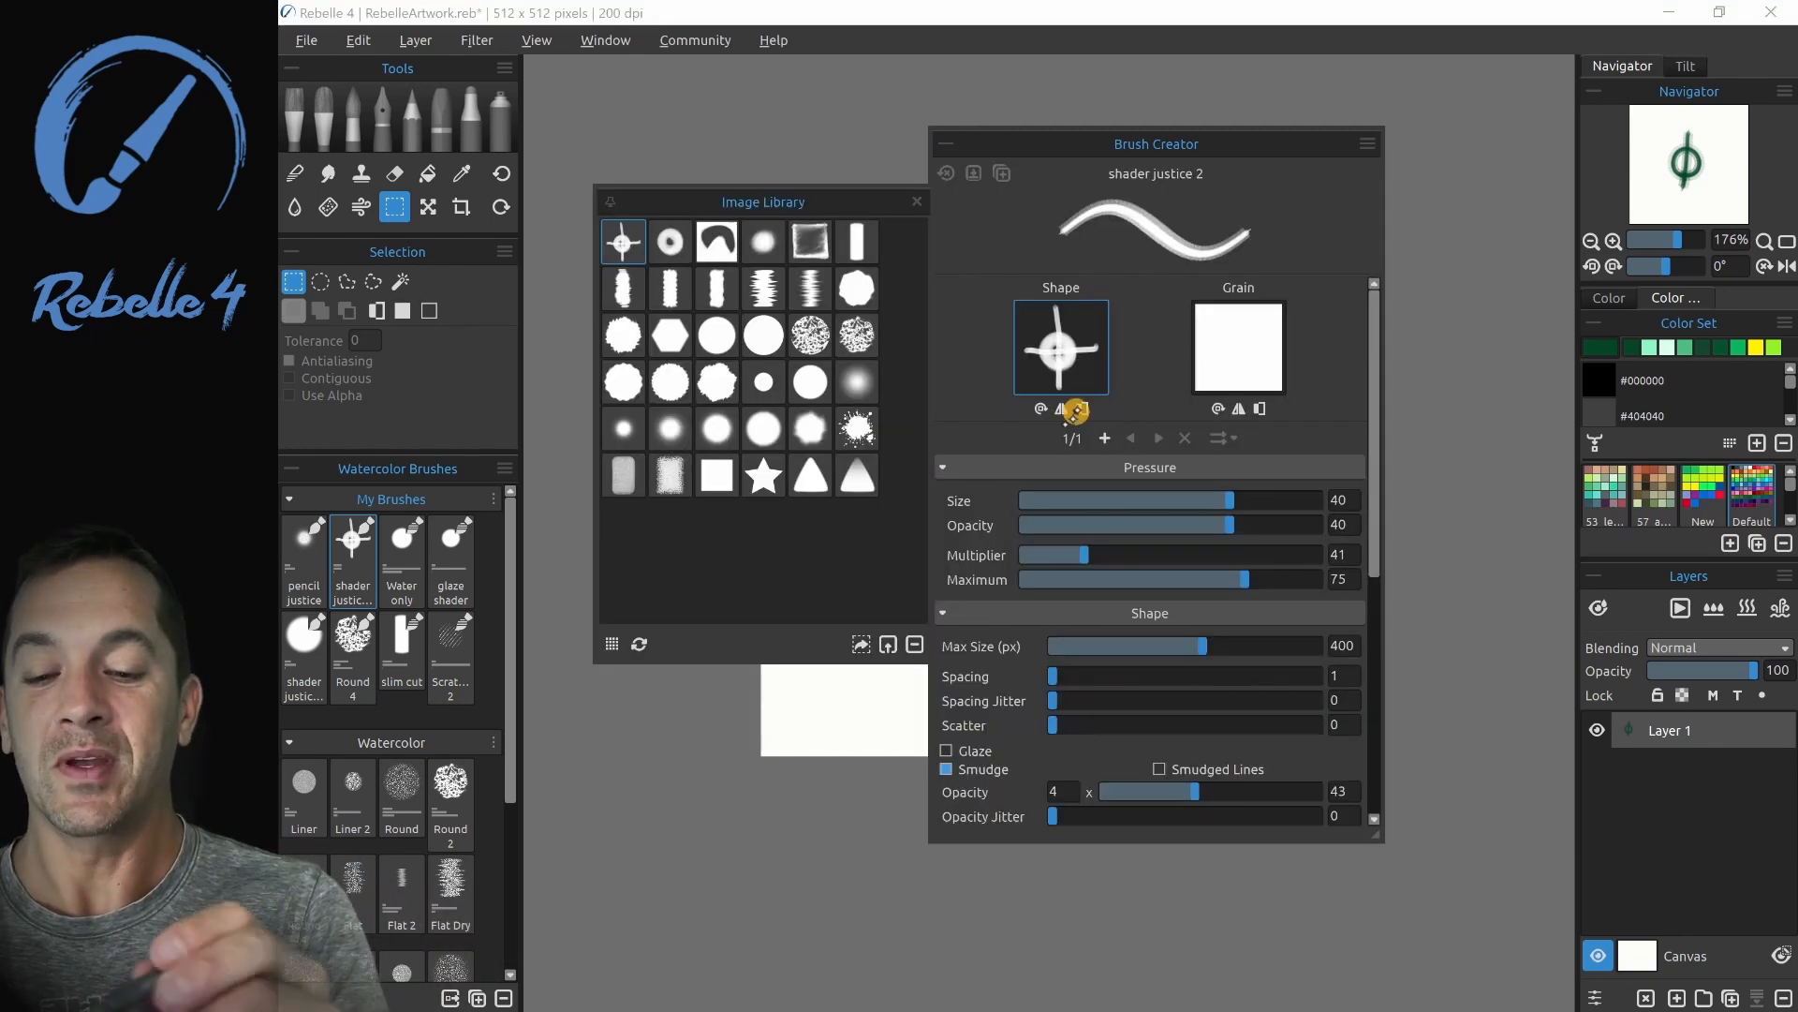
left_click(848, 645)
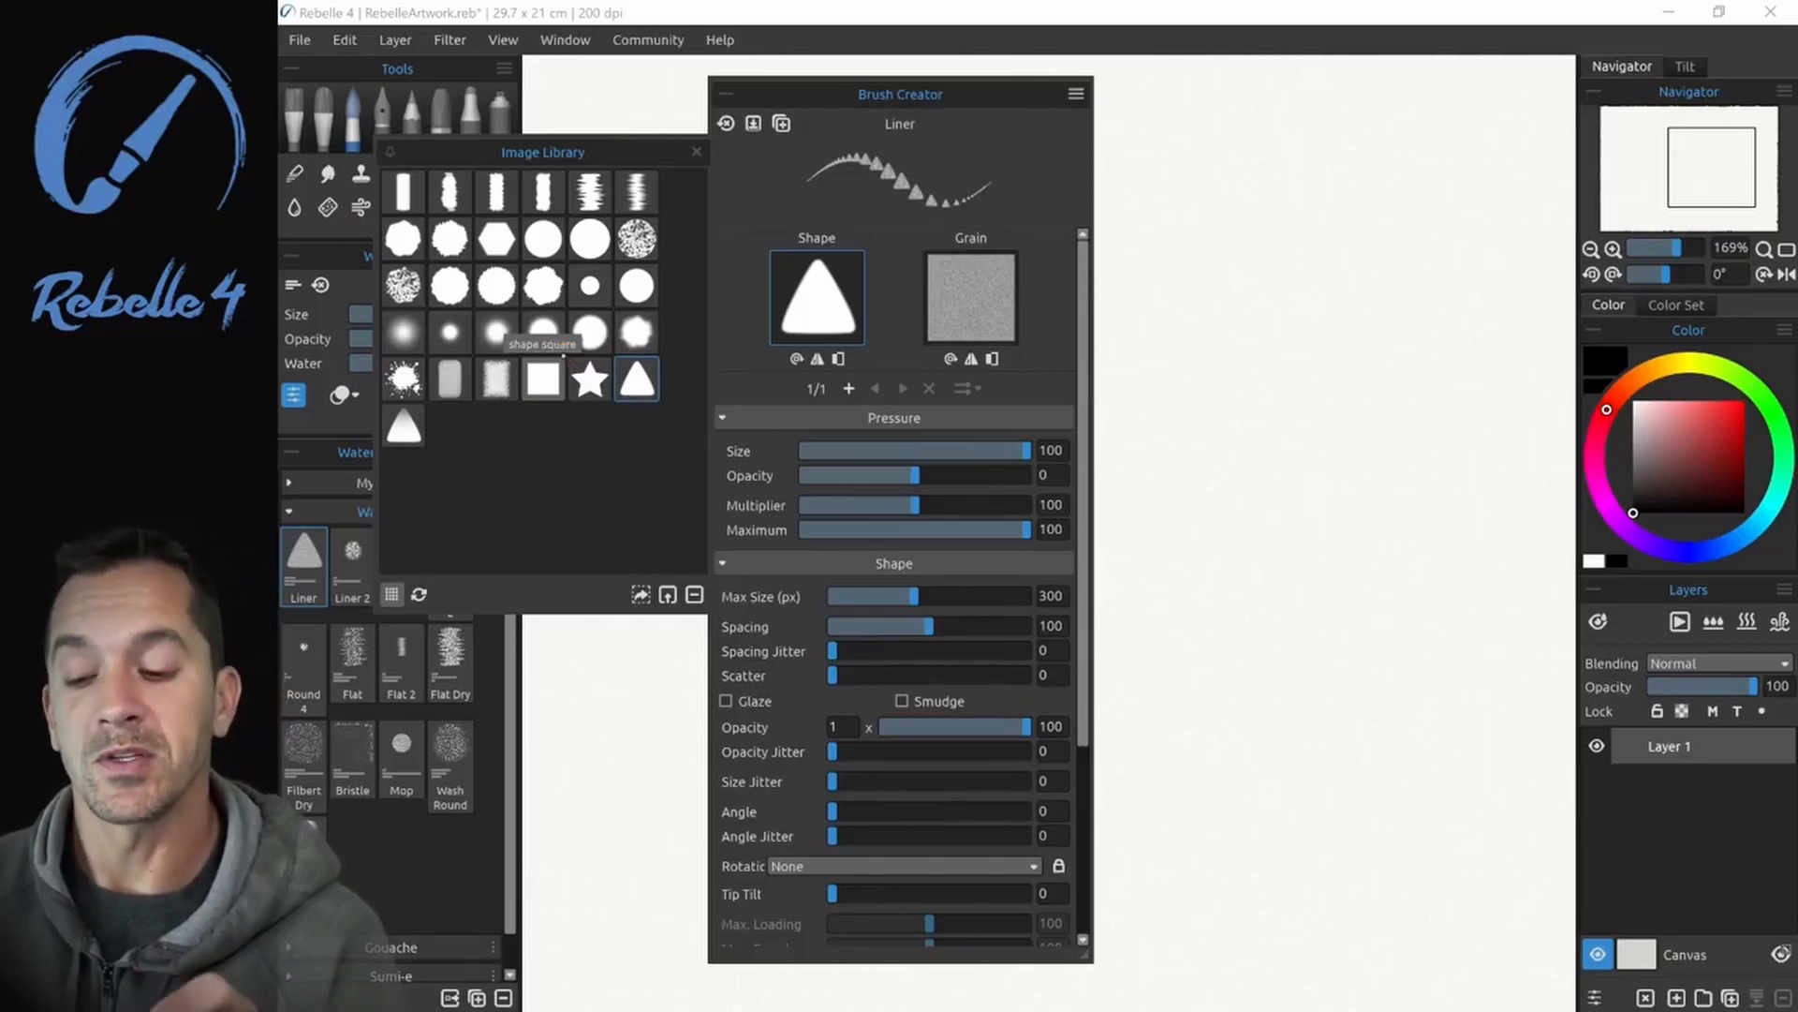
- Show the Rebelle 4 library folder in File Explorer, view the images in Brushes > 1. Shapes, and close the window
left_click(679, 41)
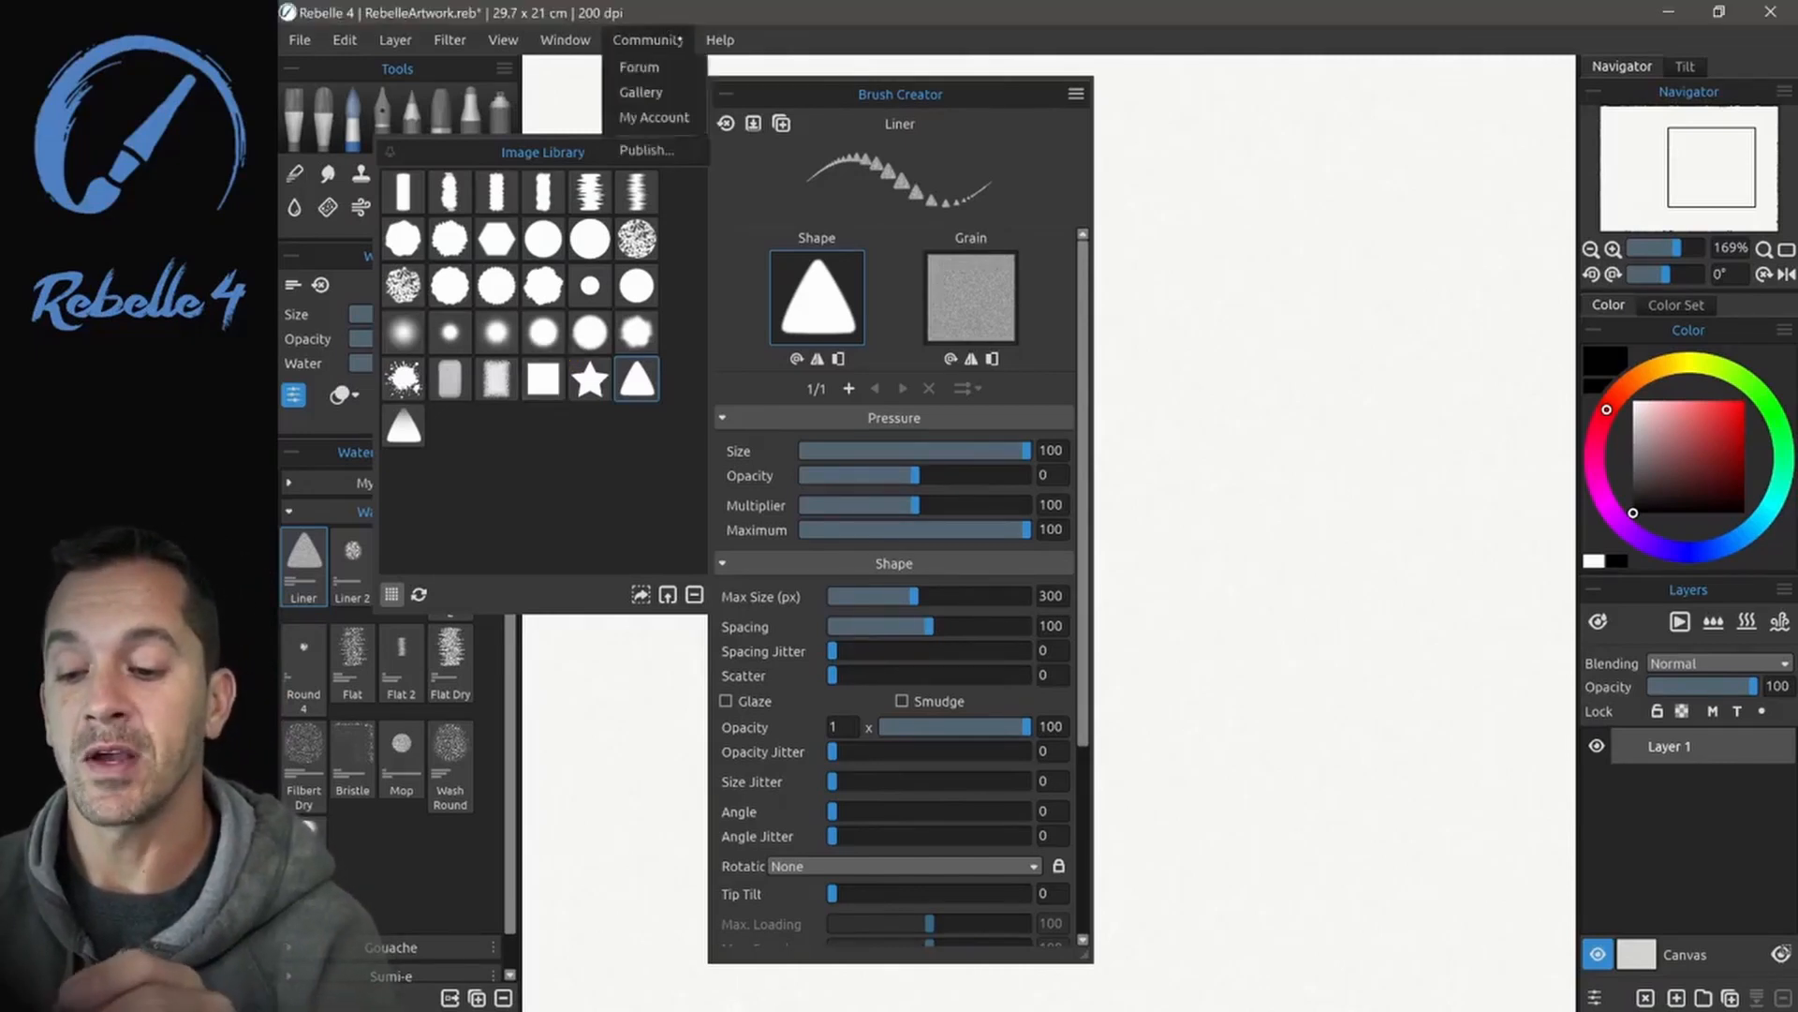
left_click(795, 245)
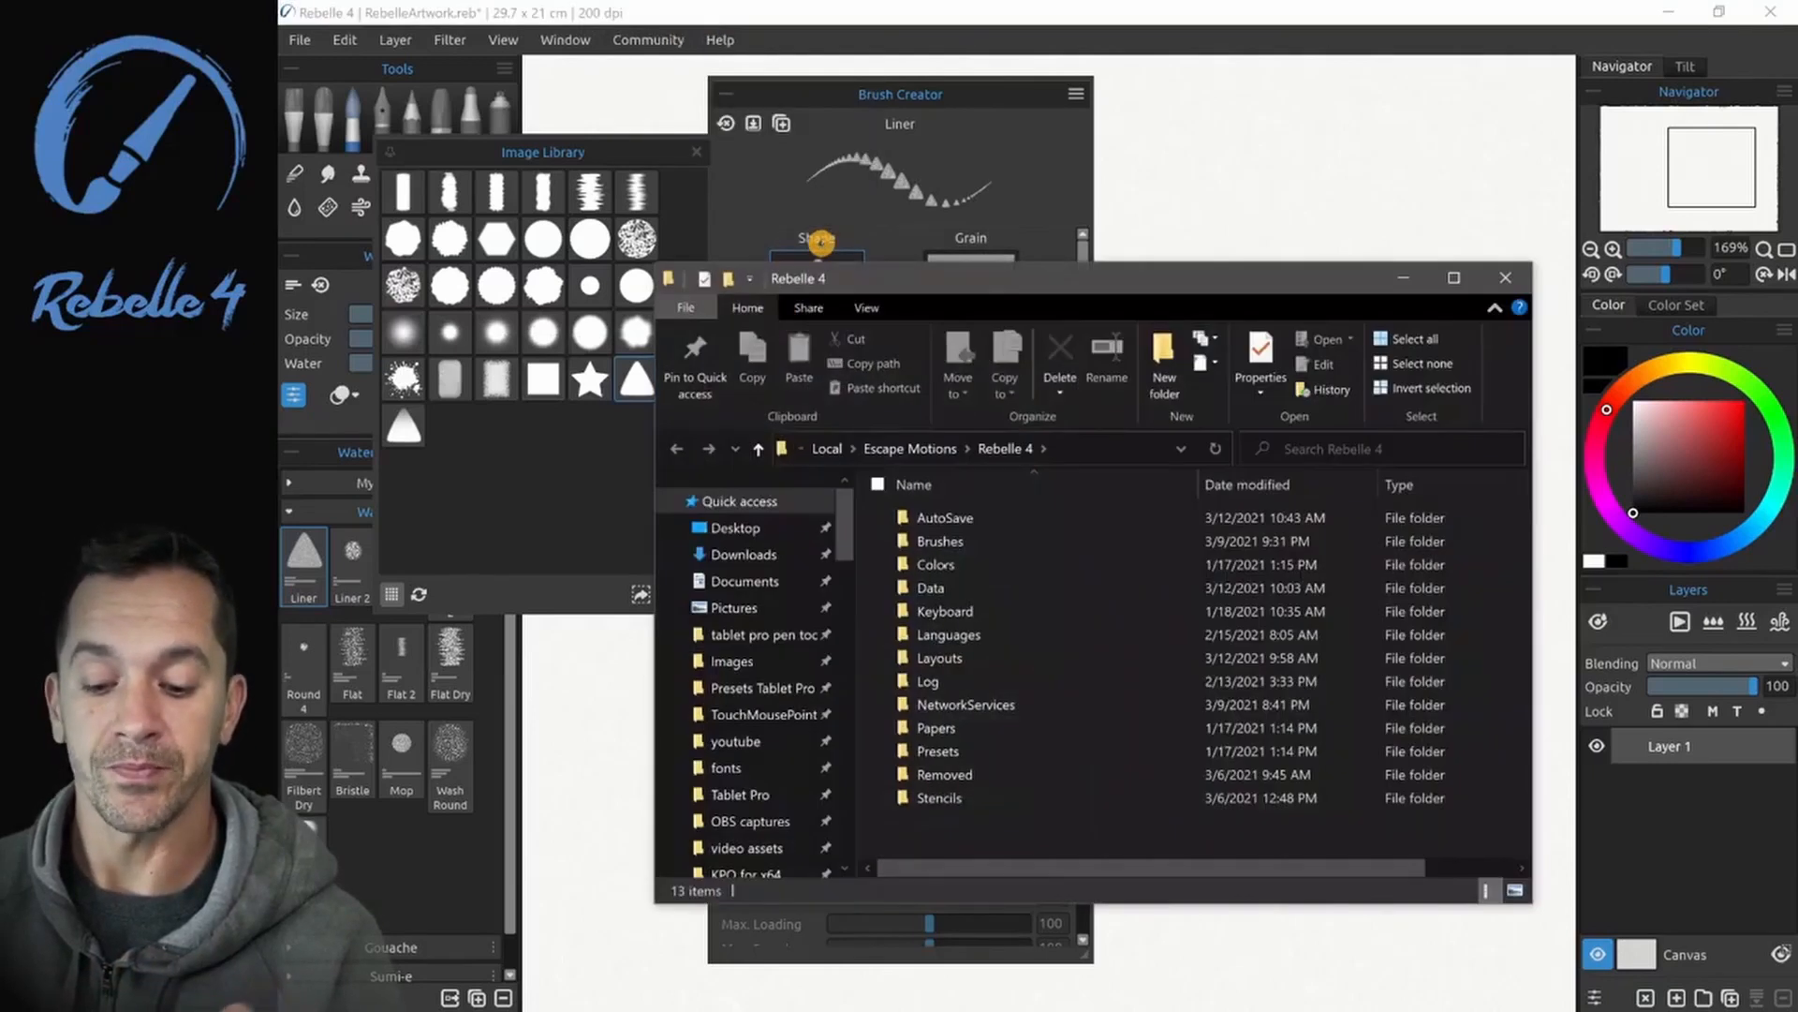
double_click(948, 540)
left_click(957, 516)
double_click(960, 516)
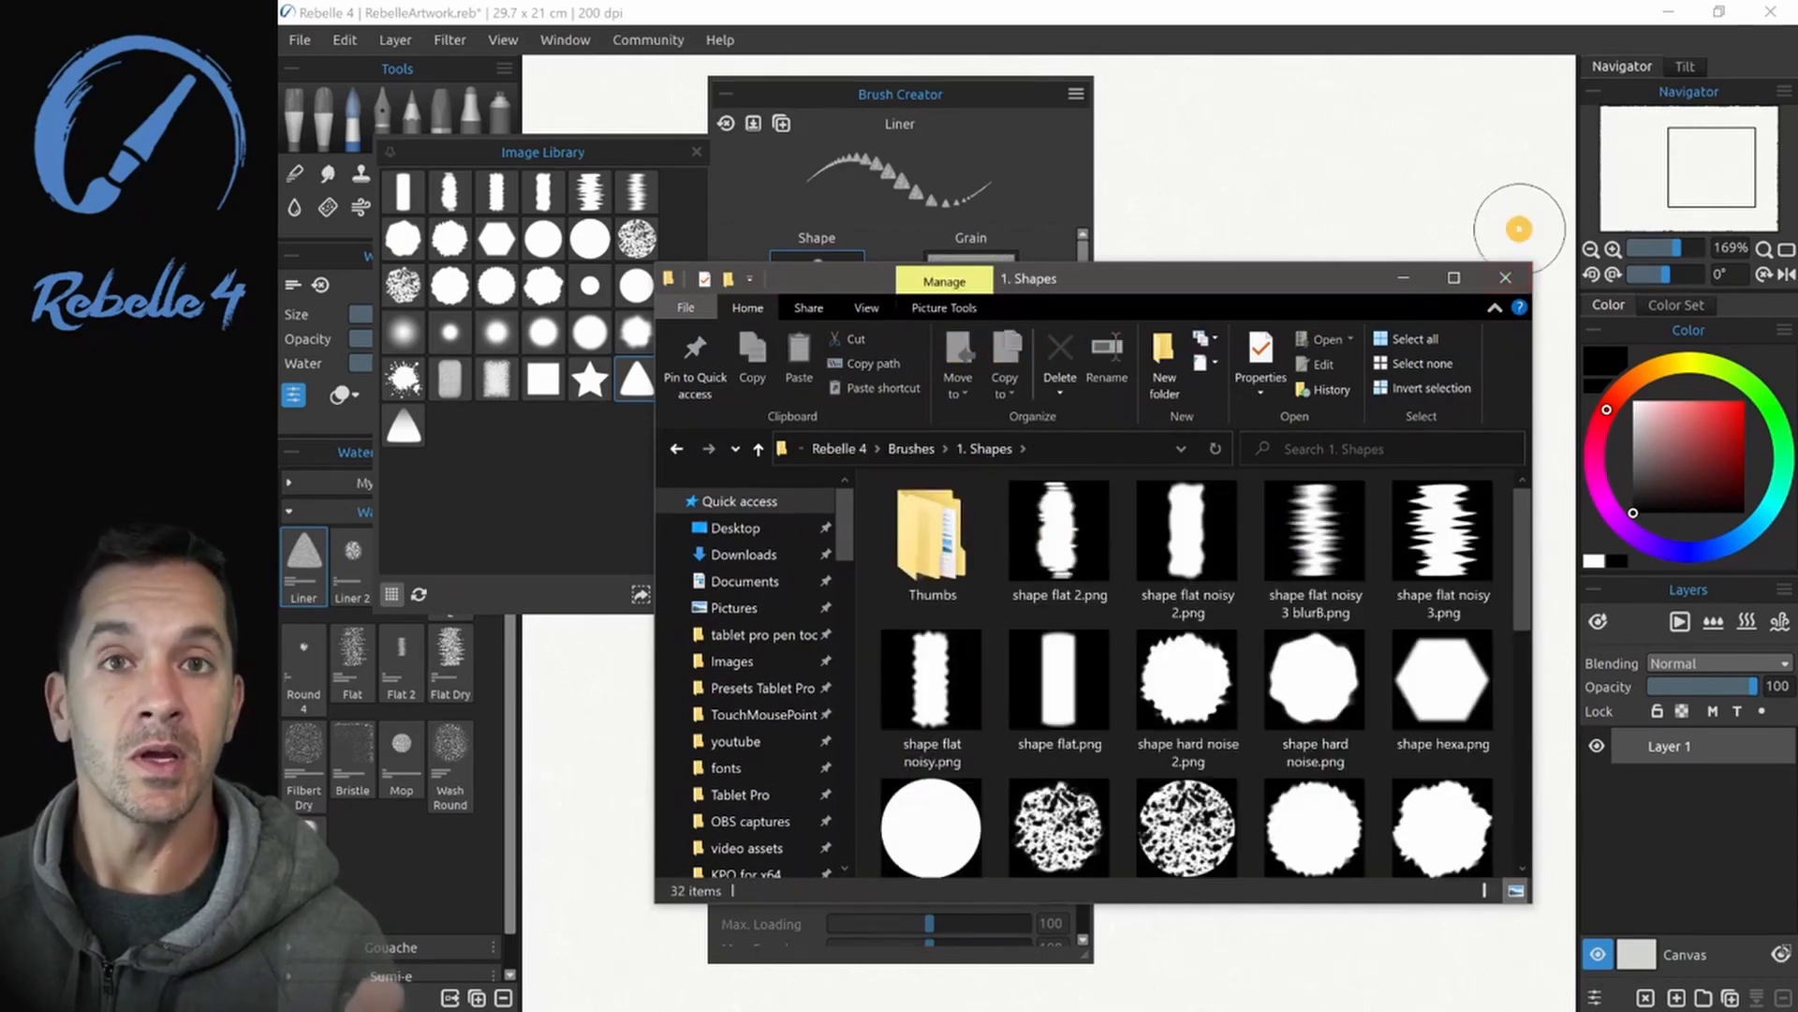
left_click(1505, 271)
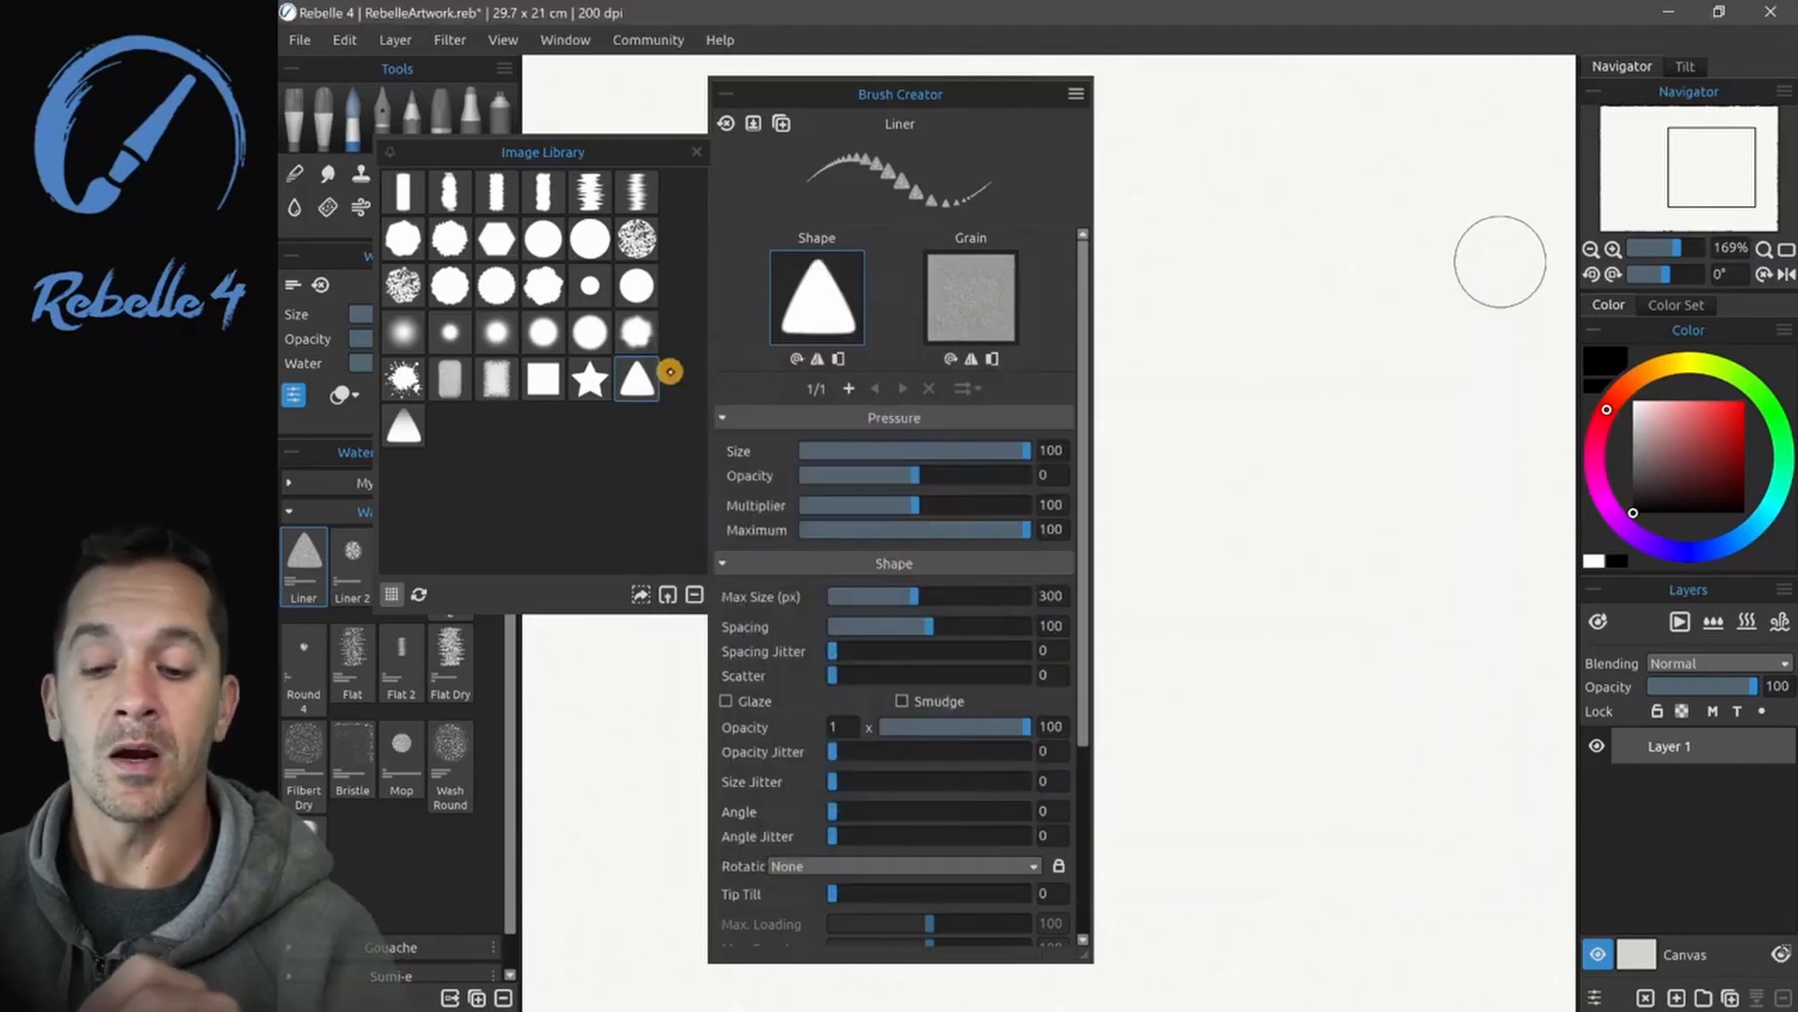
- Try the star shape on the Liner brush, switch back to the triangle, and close the image library
left_click(581, 378)
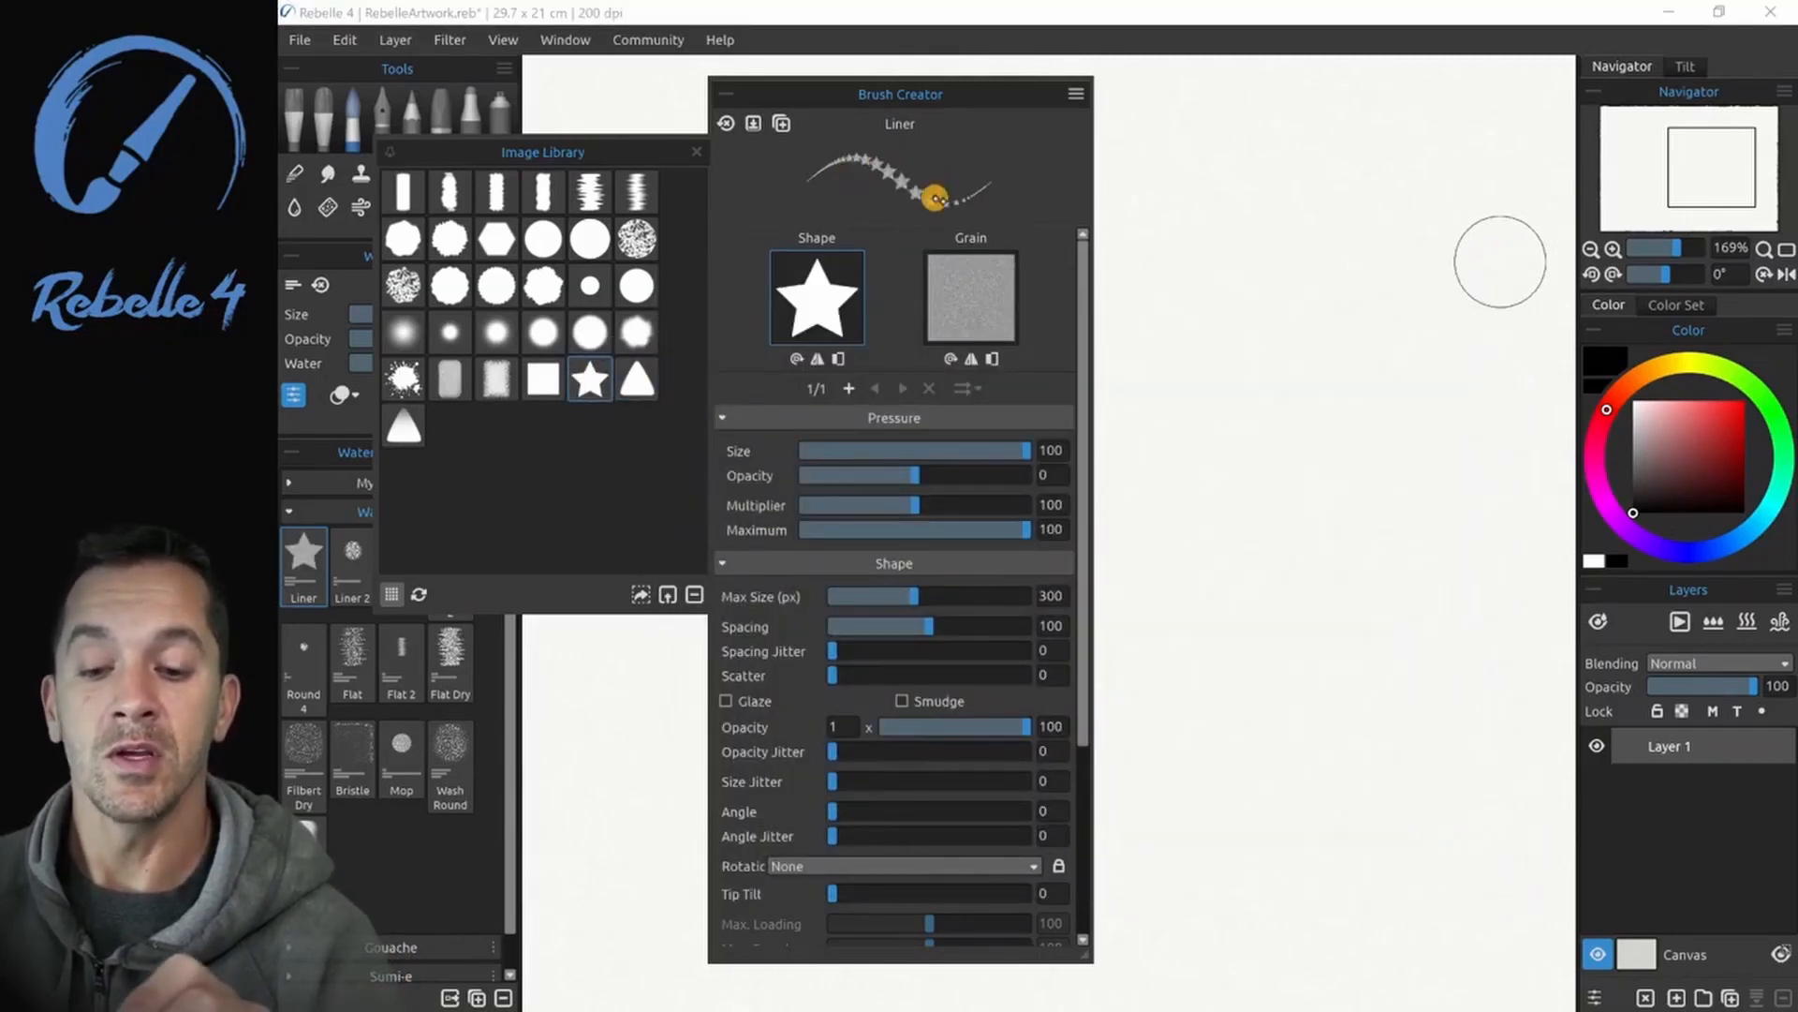
left_click(637, 379)
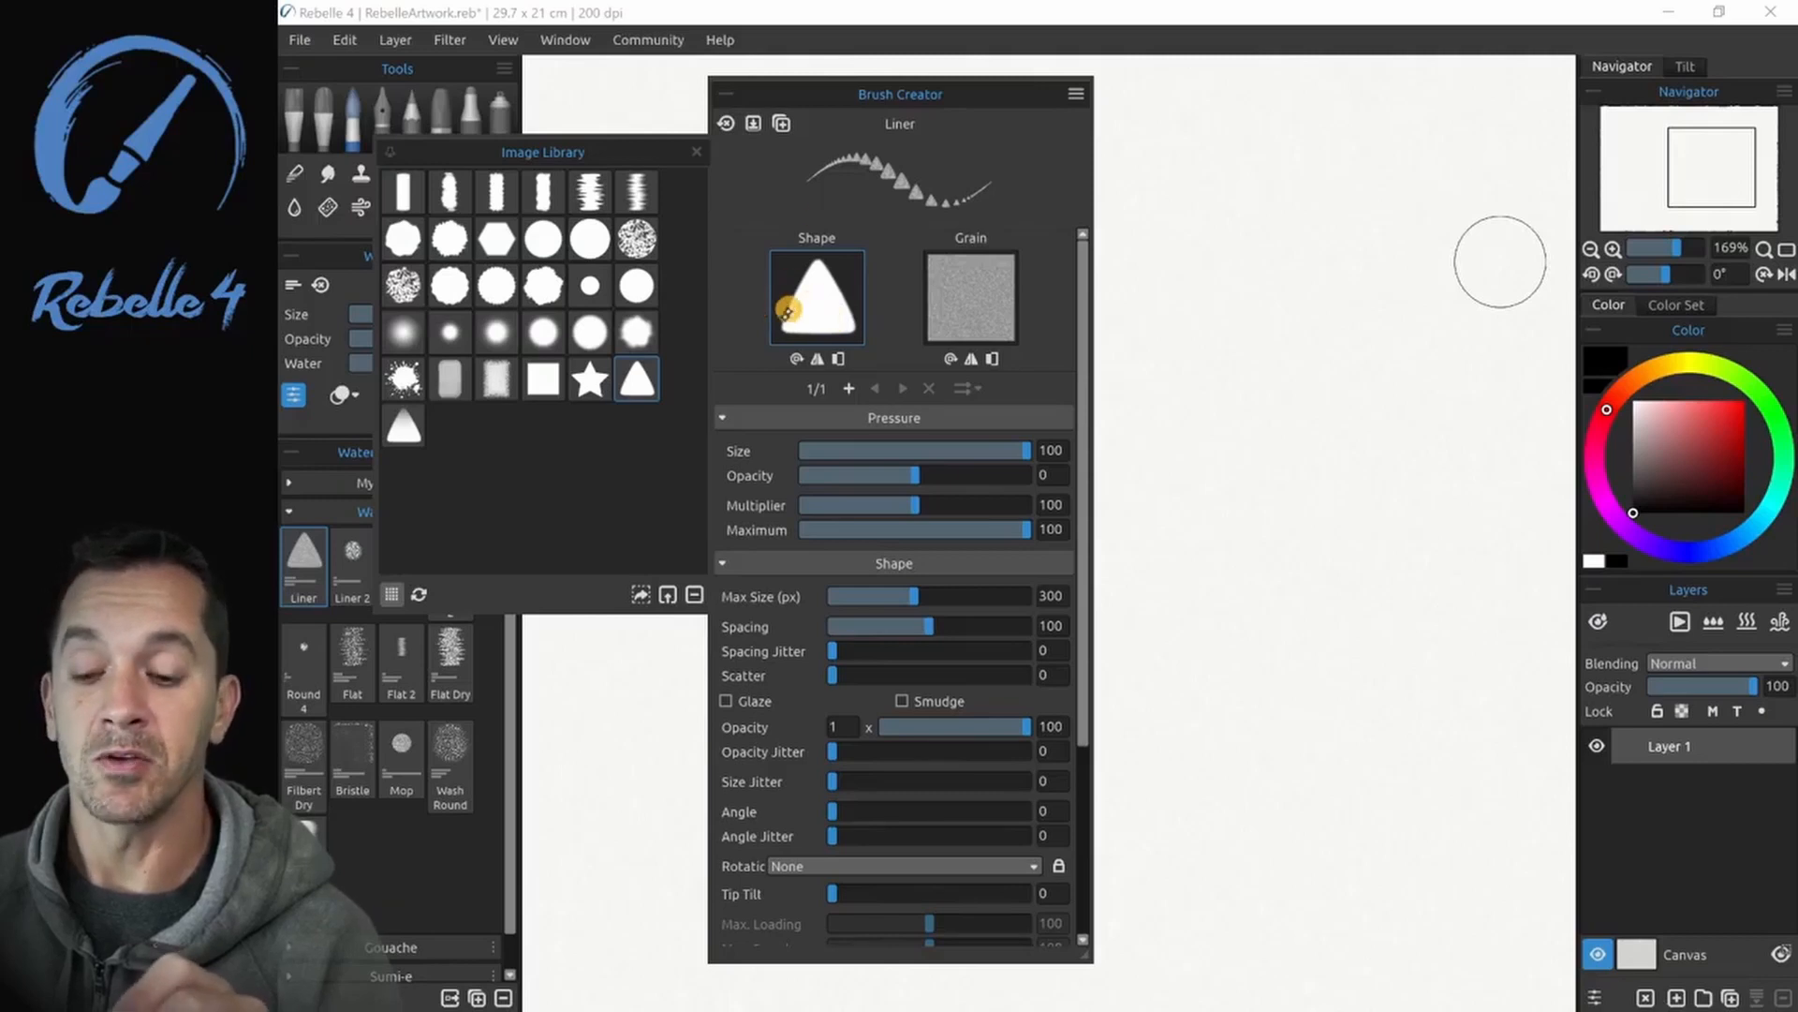
left_click(696, 150)
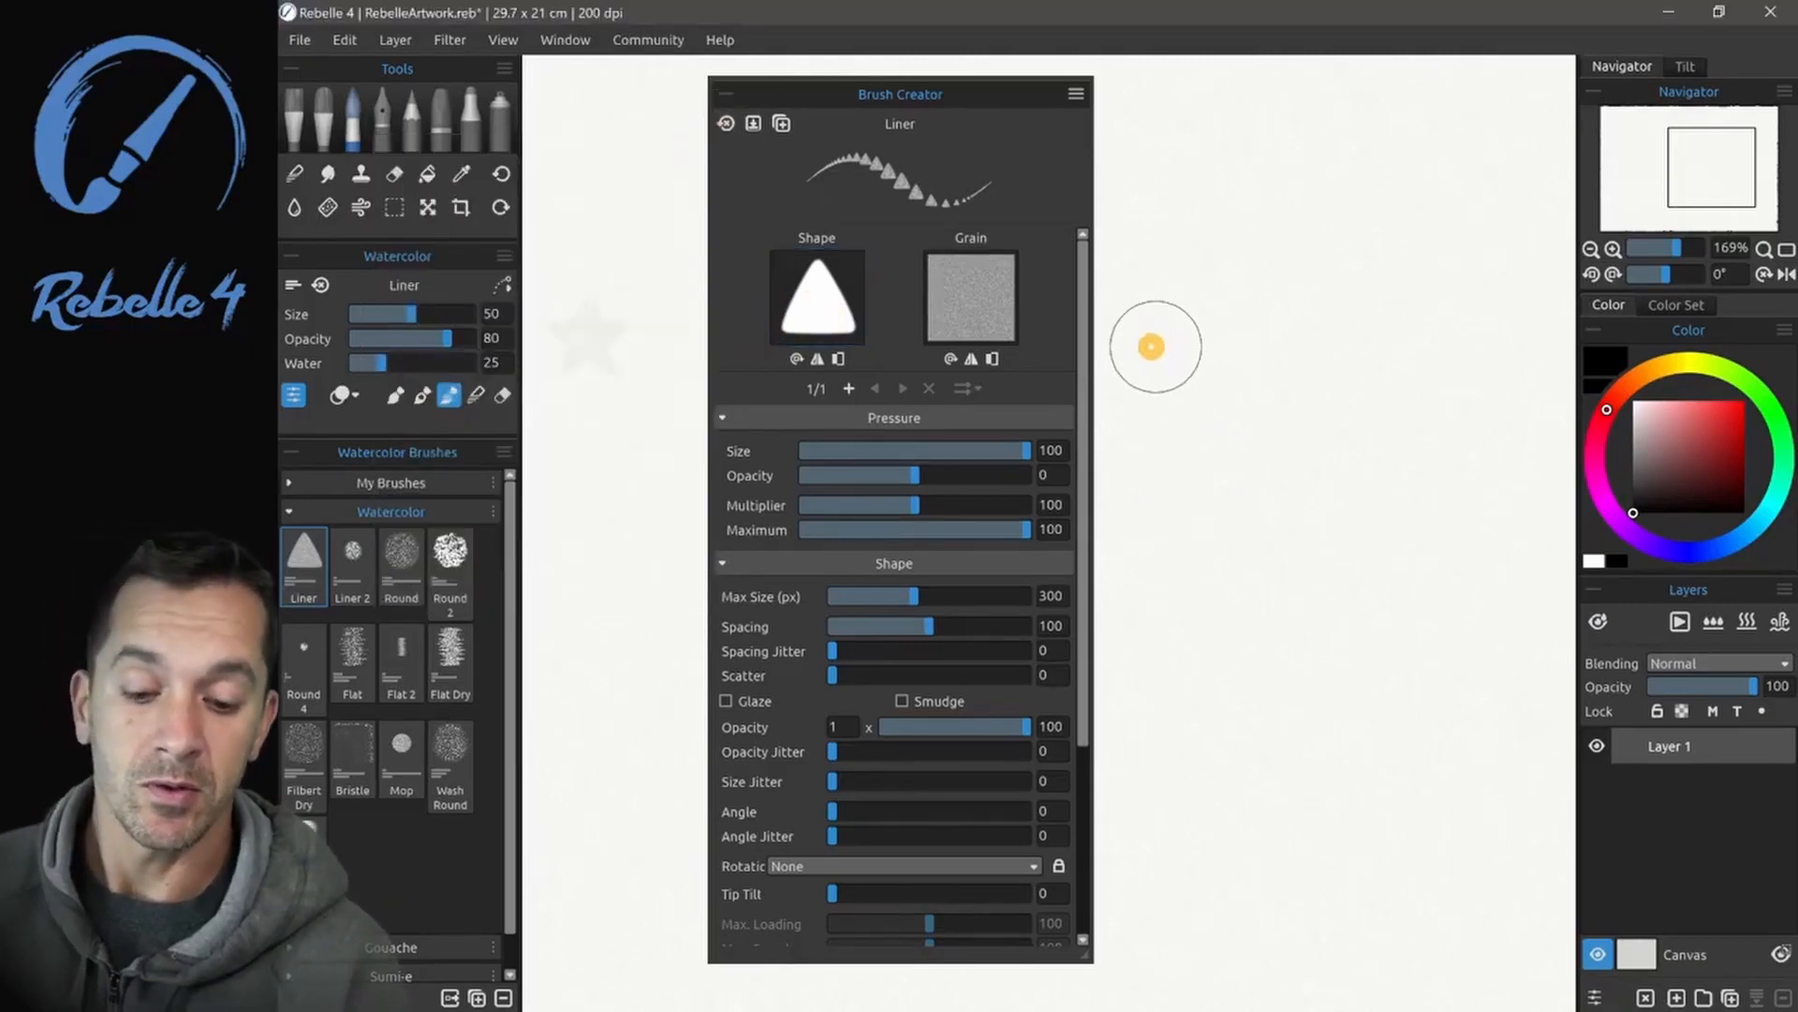
- Paint three horizontal test rows of separate triangles with the Liner brush at a spacing of 100
left_click_drag(1241, 334, 1558, 316)
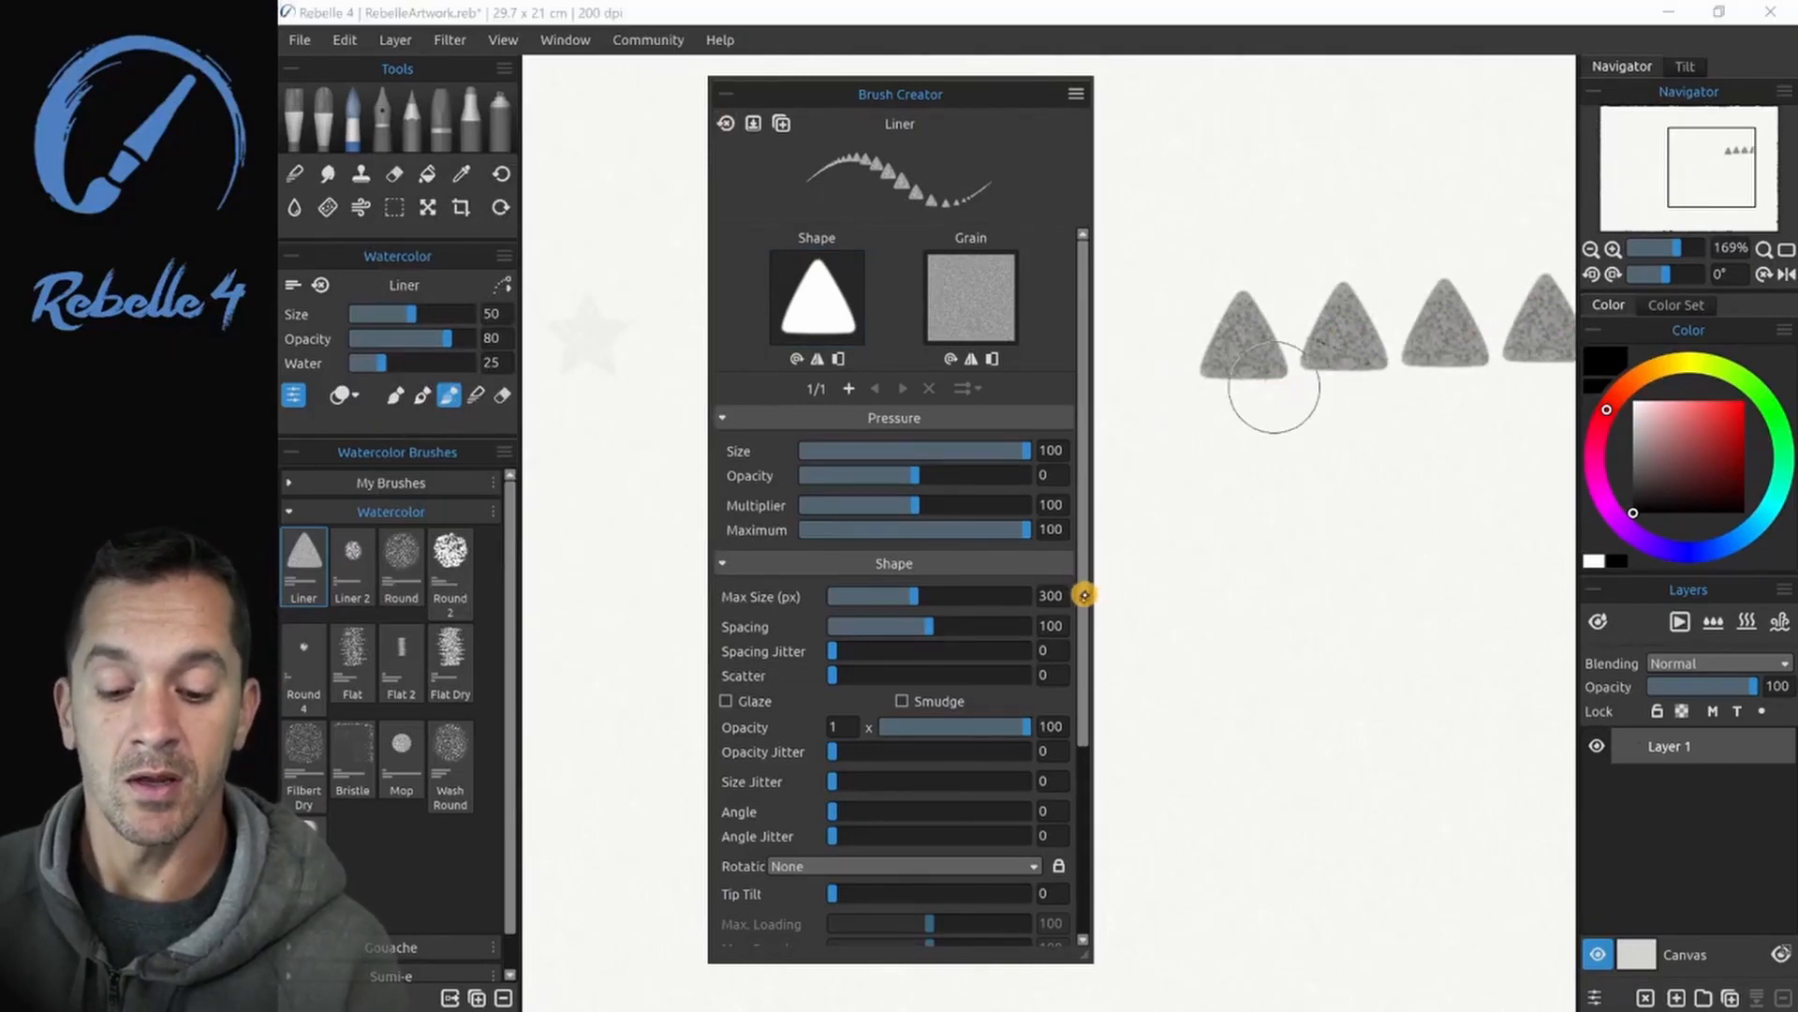
left_click_drag(1082, 590, 1082, 646)
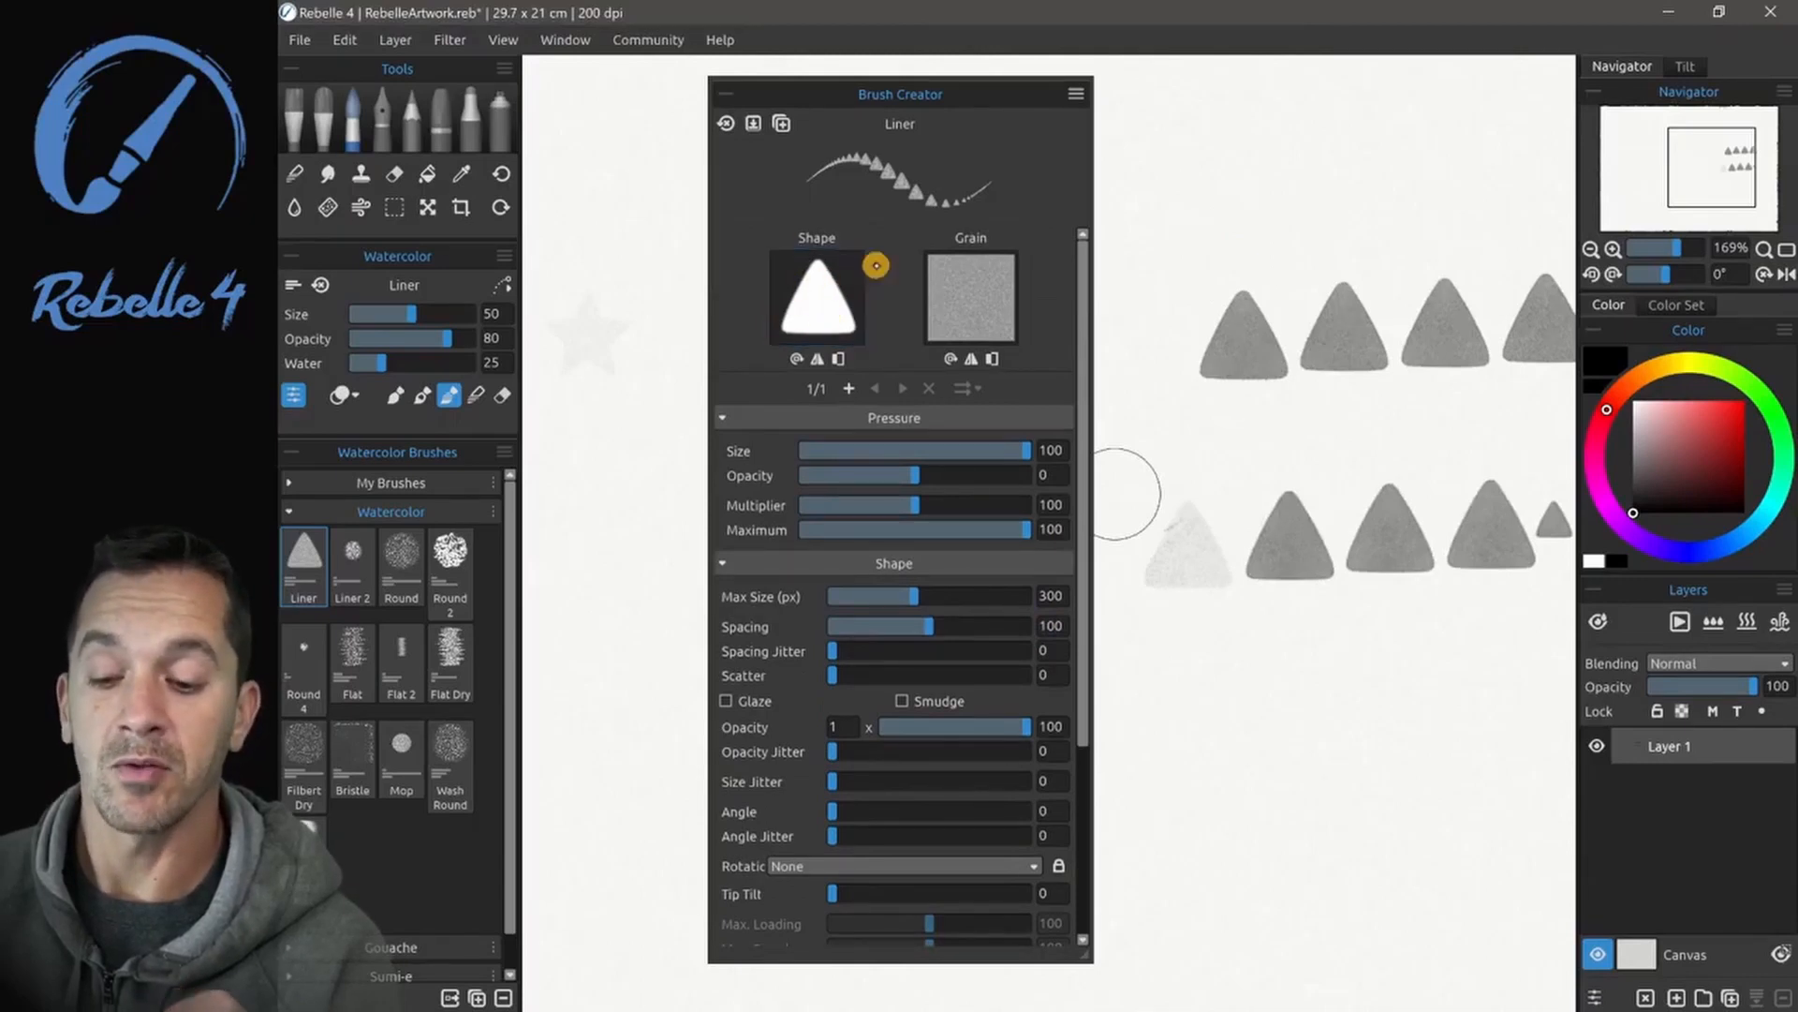
left_click_drag(1137, 711, 1557, 698)
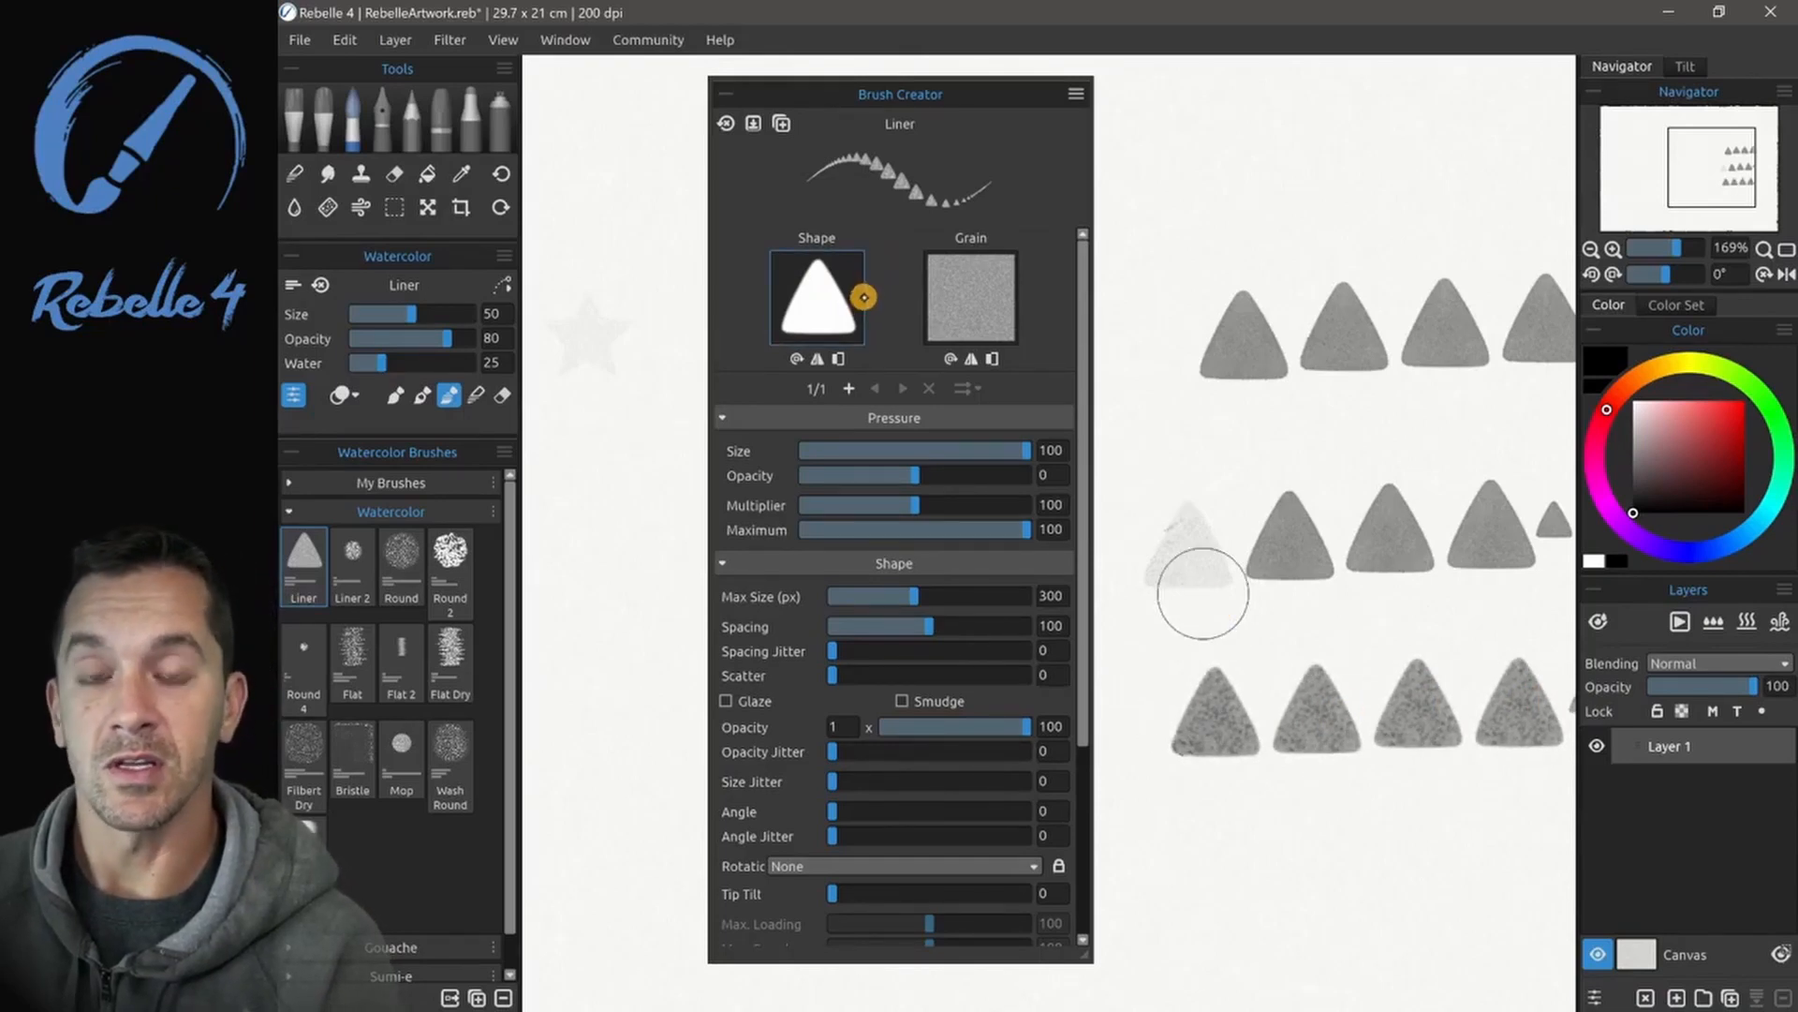
- Reduce the Liner brush's spacing to 47, 26 and 4 in turn, painting a horizontal test stroke at each value
left_click_drag(925, 621, 878, 625)
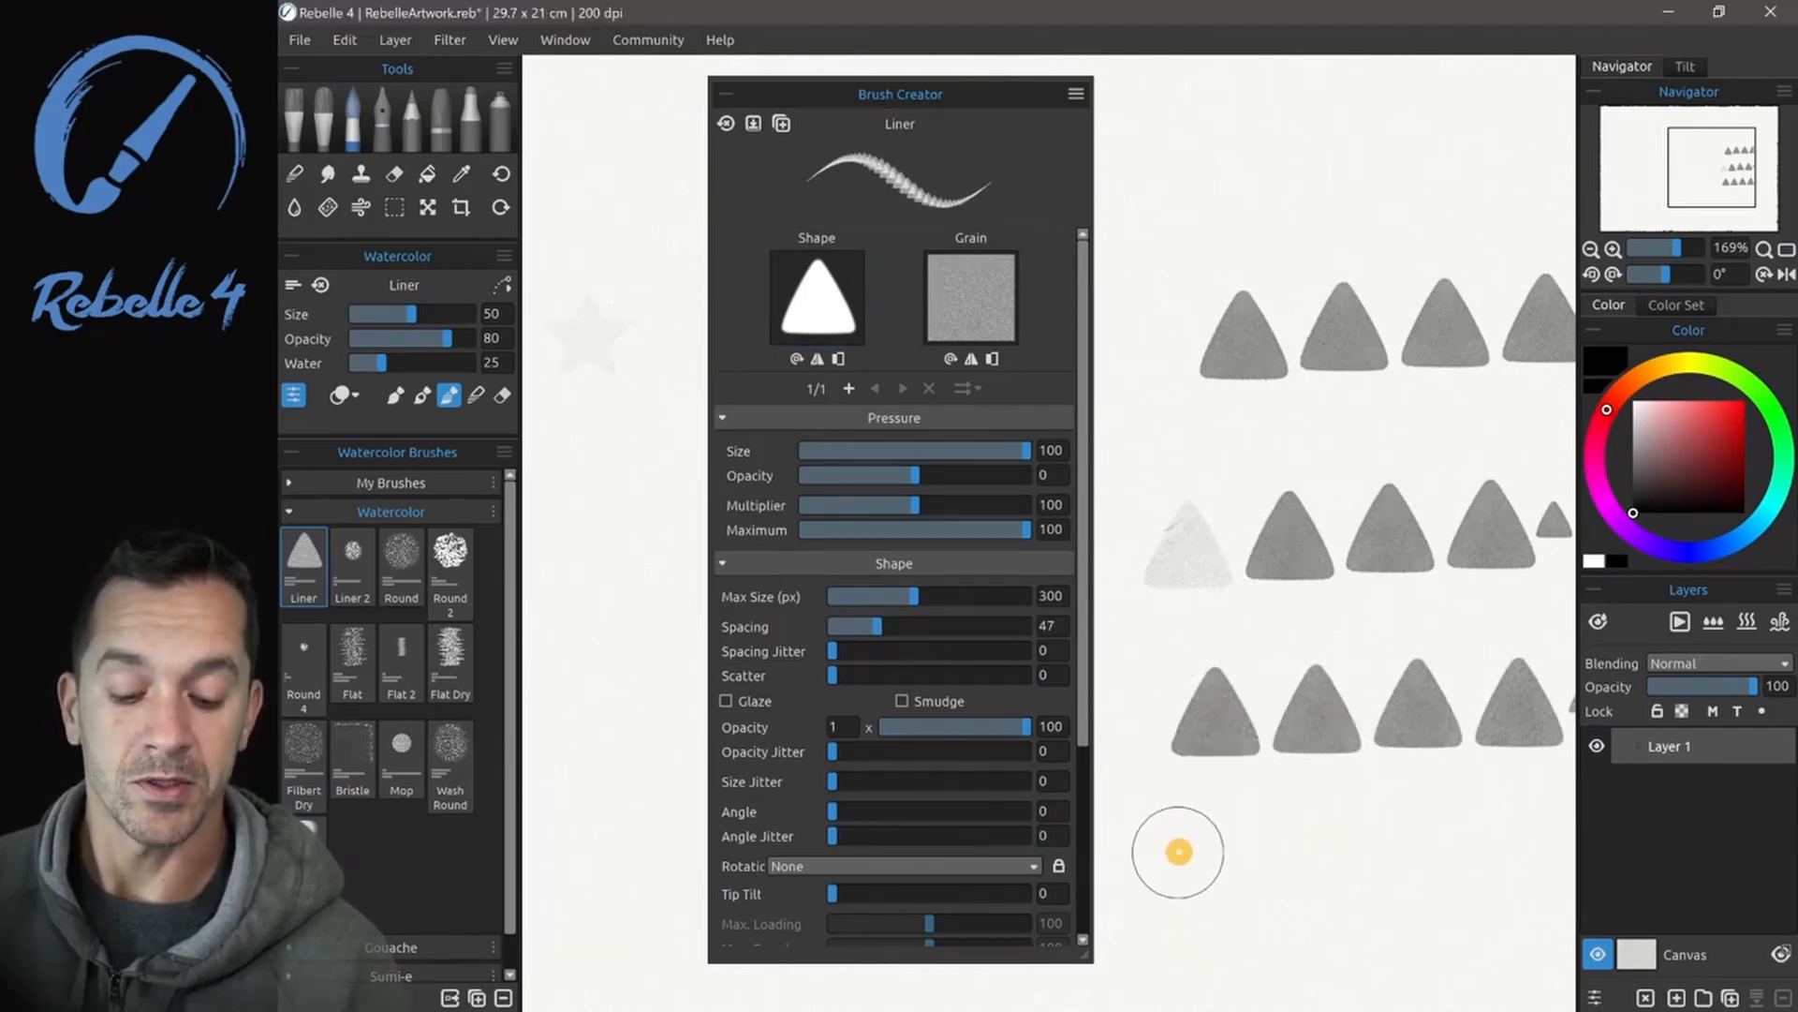
left_click_drag(1176, 851, 1550, 834)
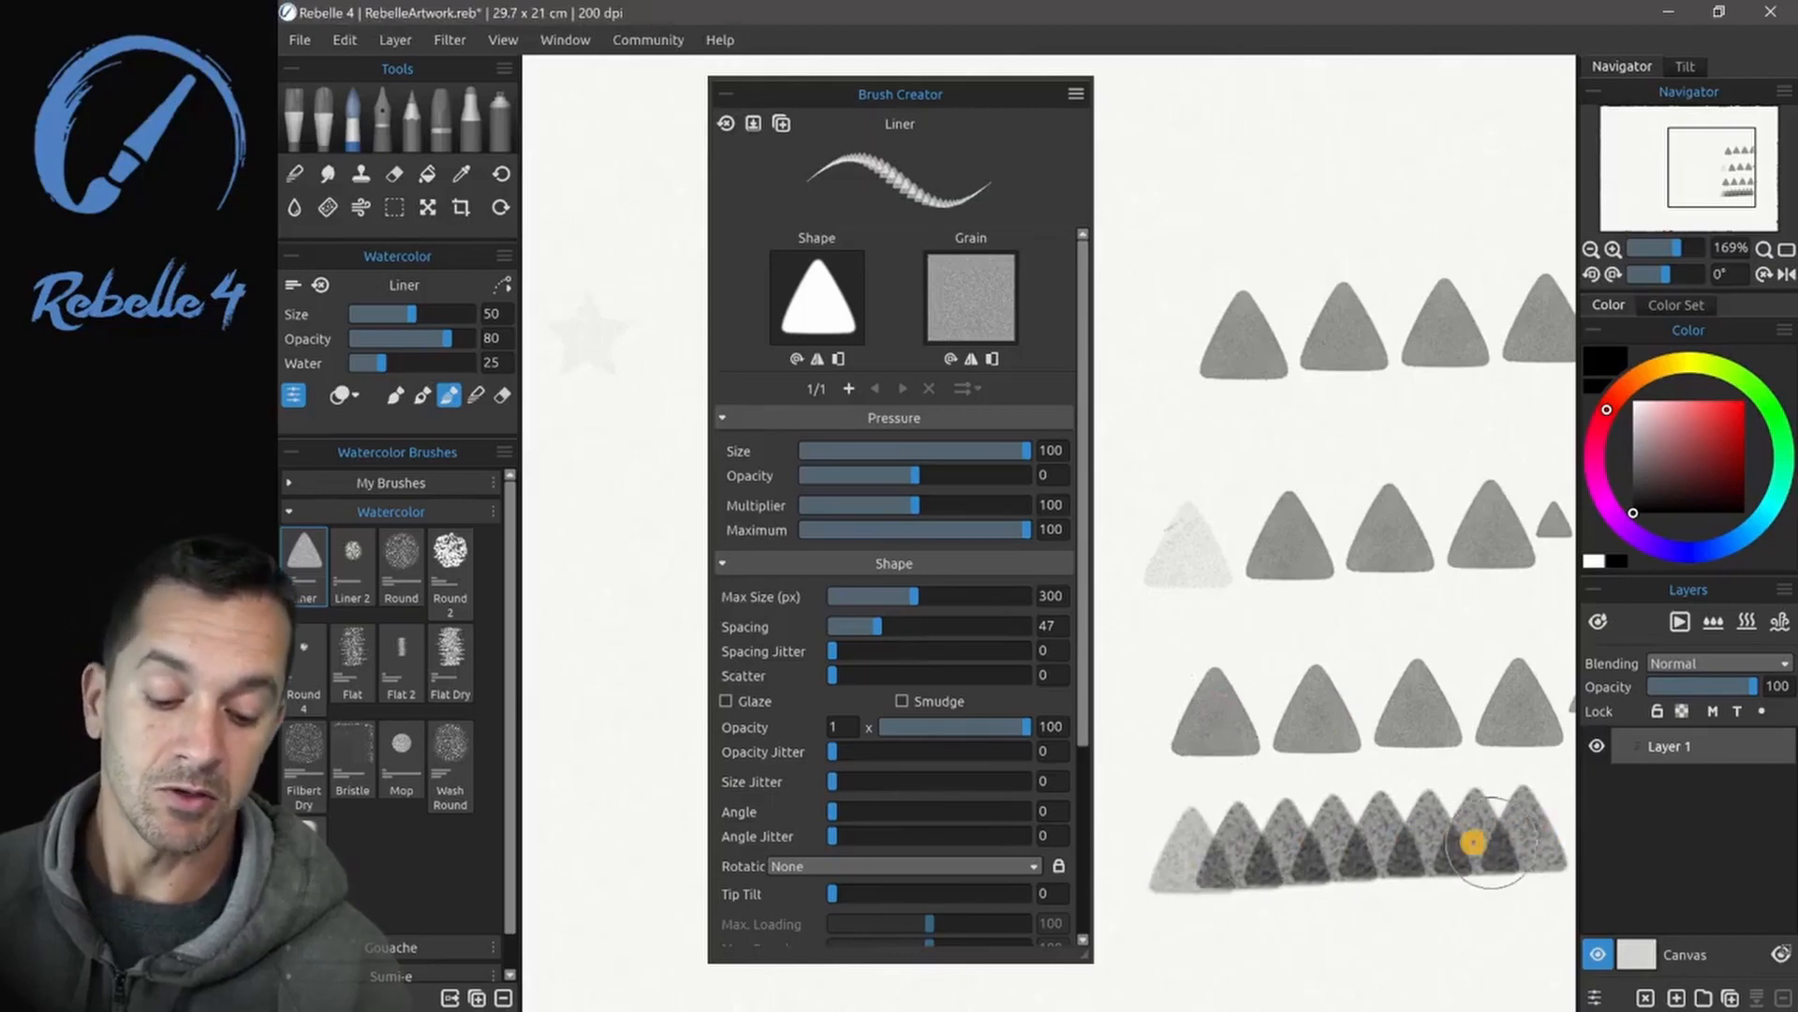
mouse_move(876, 626)
left_mouse_down()
mouse_move(847, 626)
mouse_move(911, 626)
mouse_move(858, 624)
left_mouse_up()
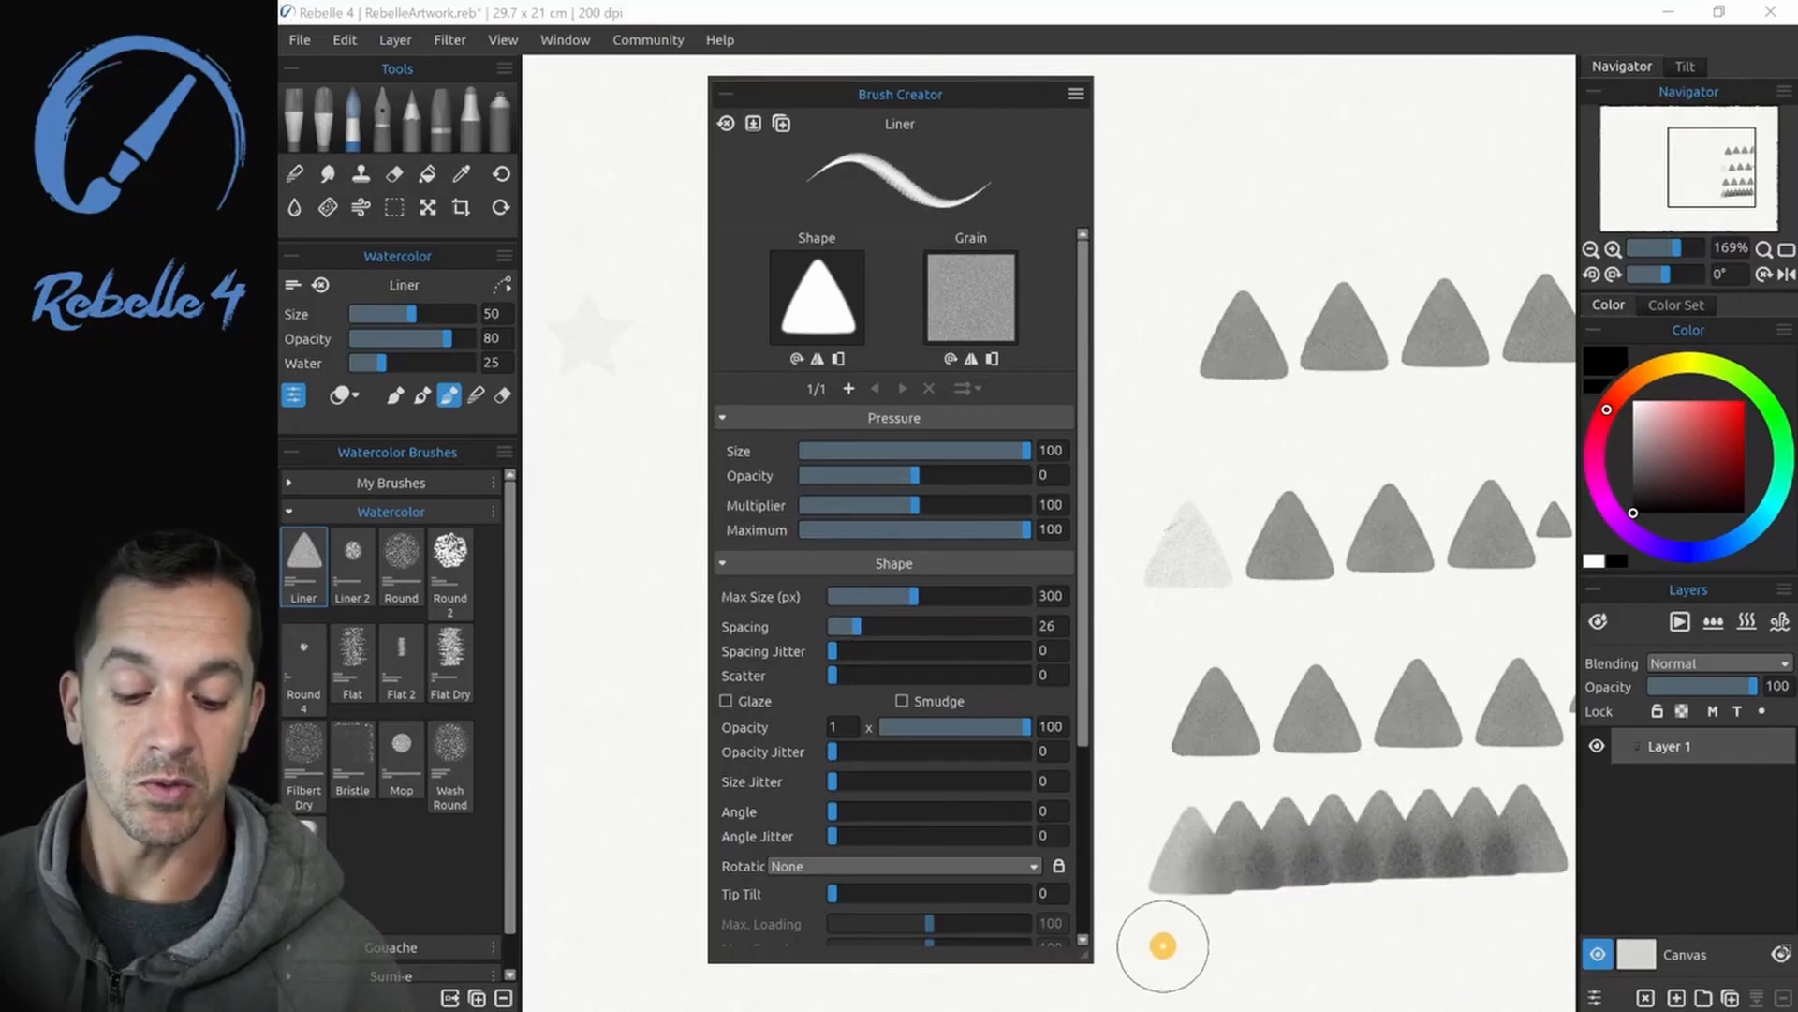
left_click_drag(1164, 947, 1541, 927)
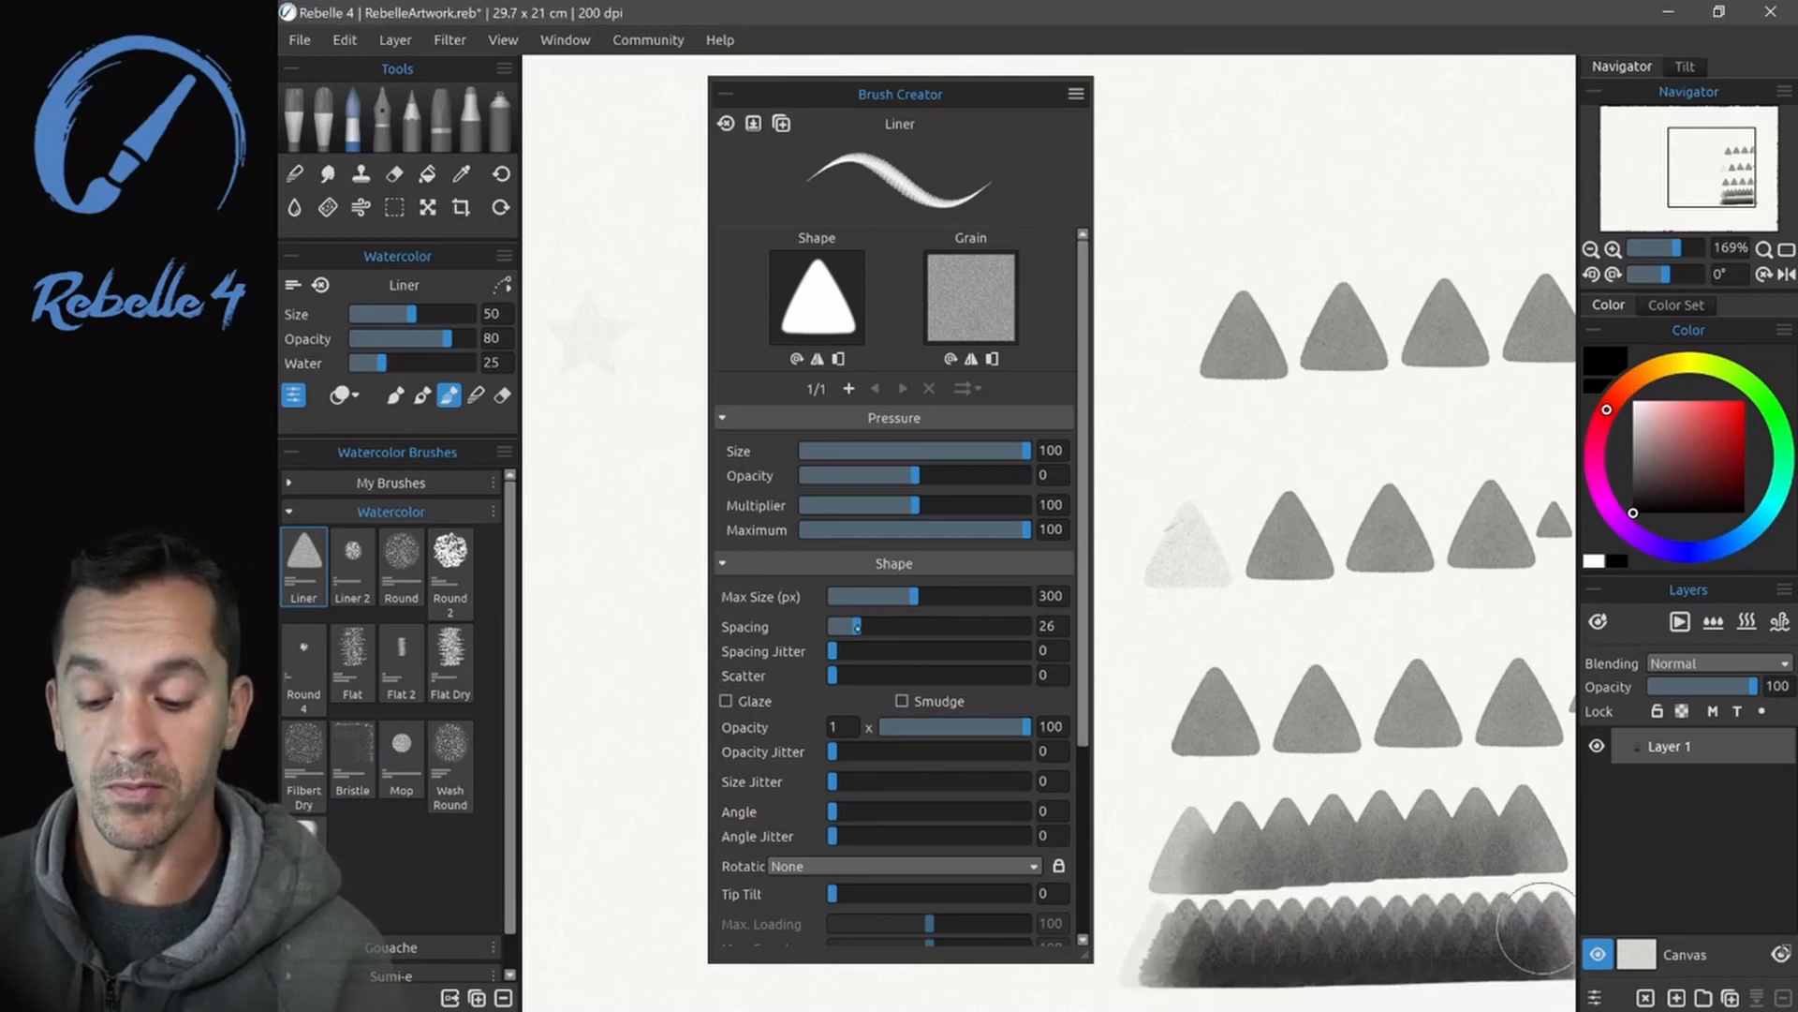
left_click_drag(1136, 178, 1514, 177)
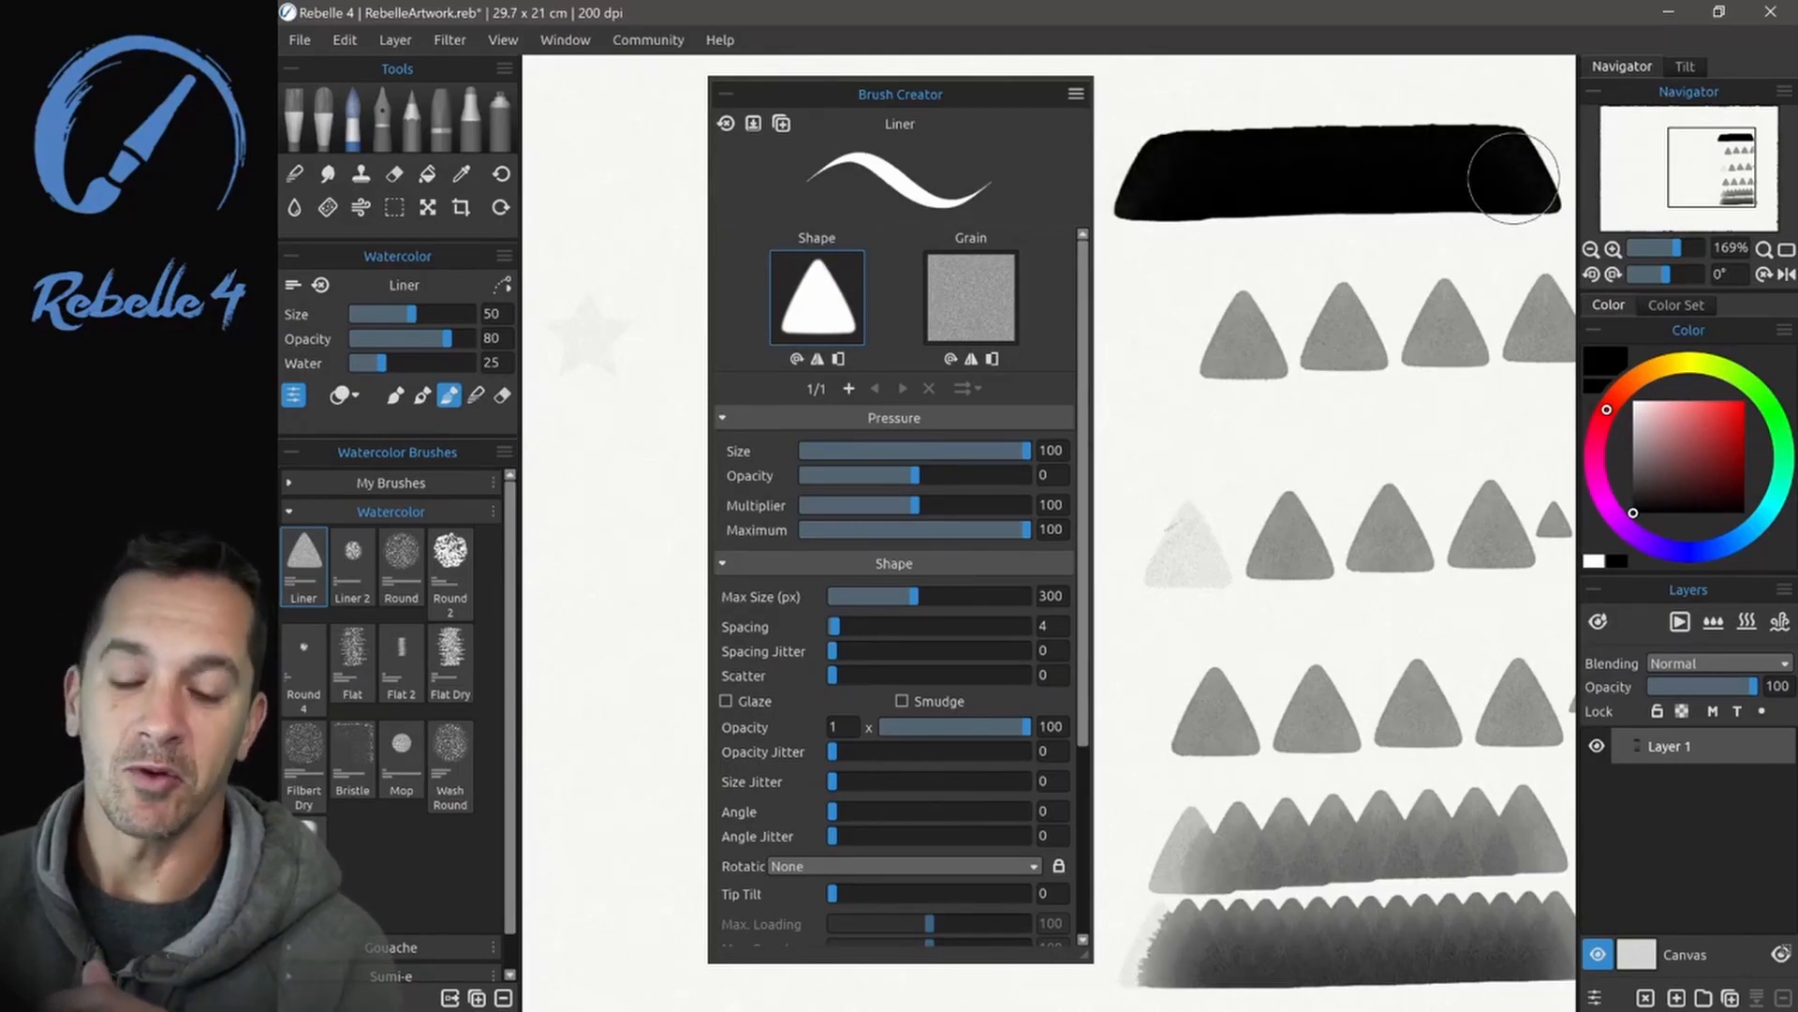
left_click(1292, 184)
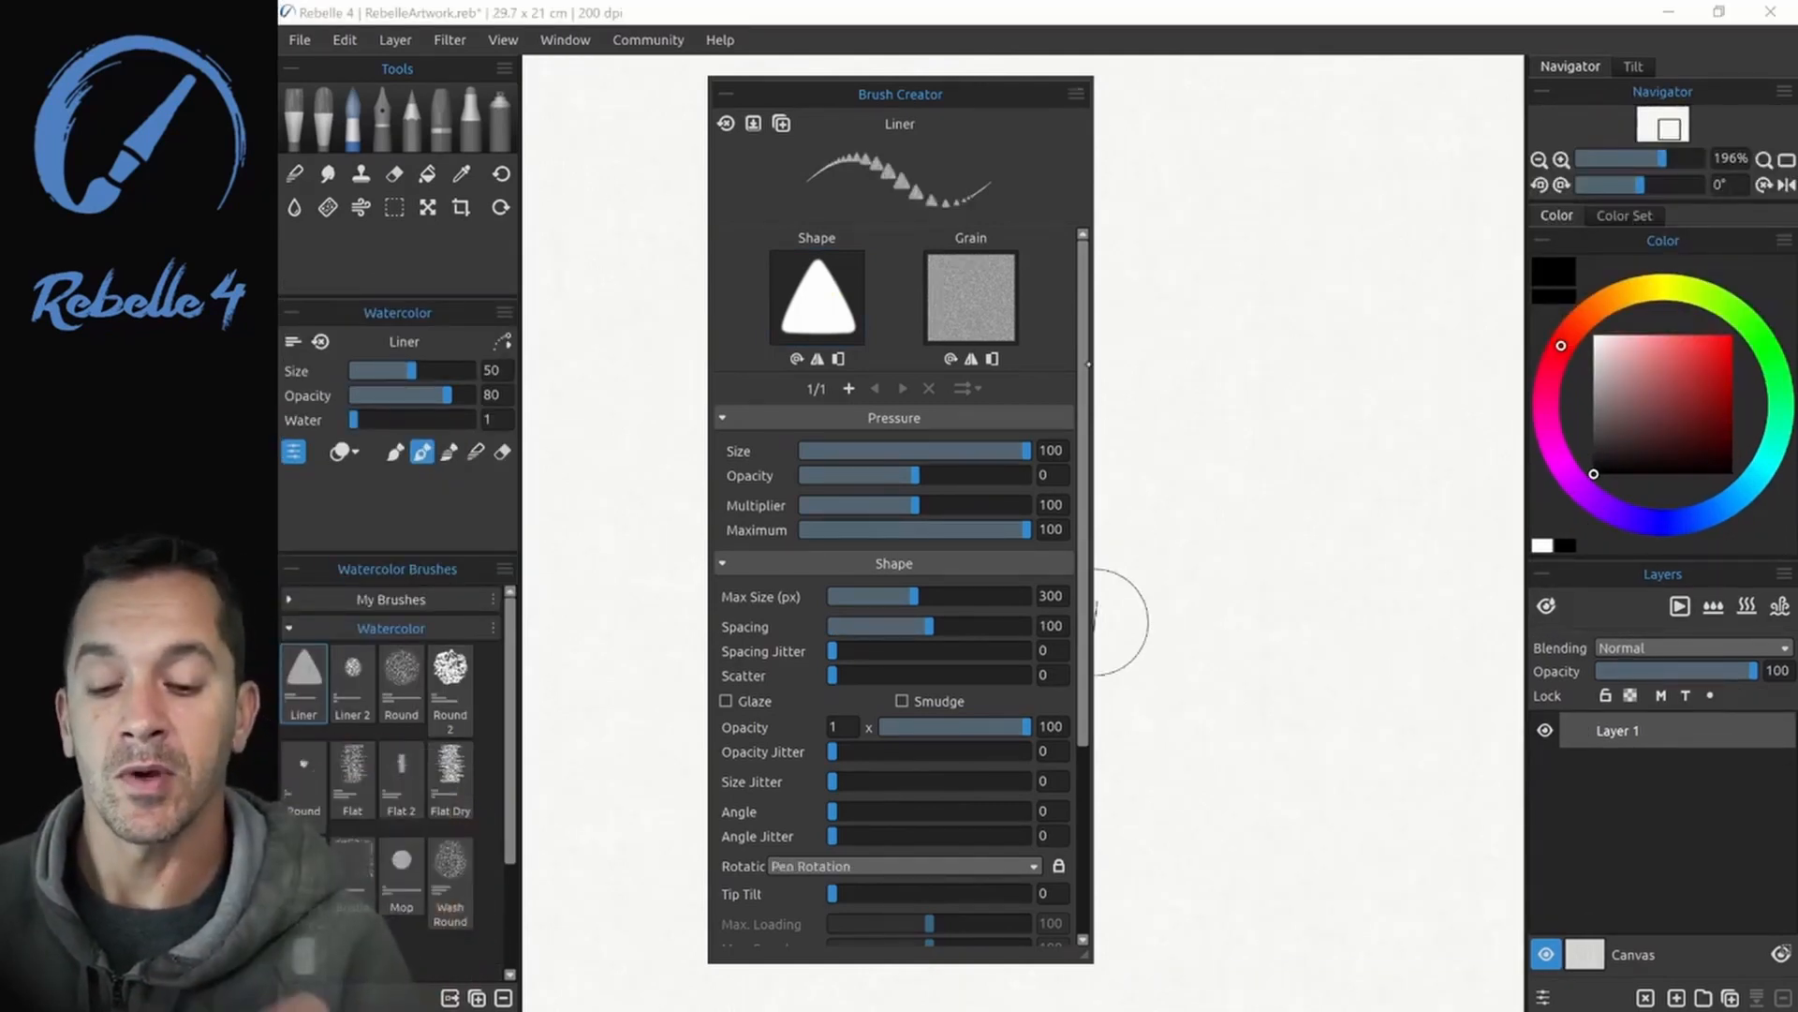
- Choose Pen Rotation as the Liner brush's rotation mode and paint a curved test stroke of rotating triangles
left_click_drag(1084, 453, 1084, 671)
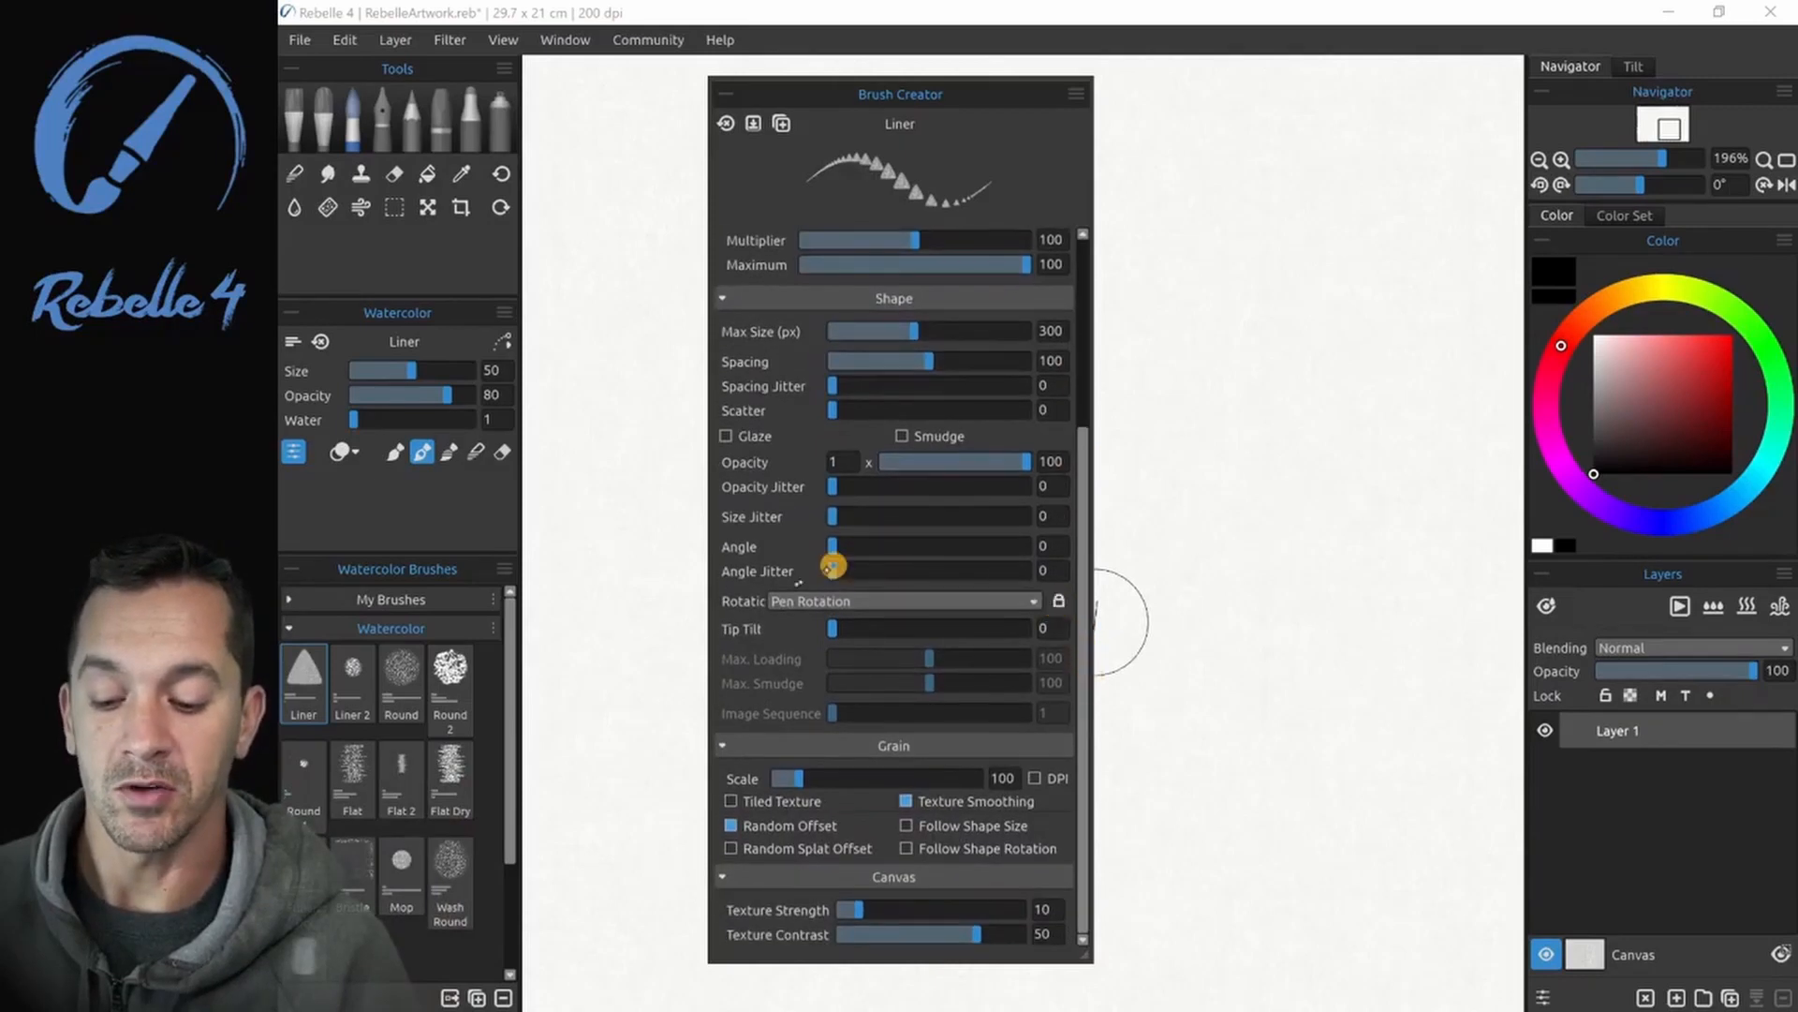
left_click(896, 601)
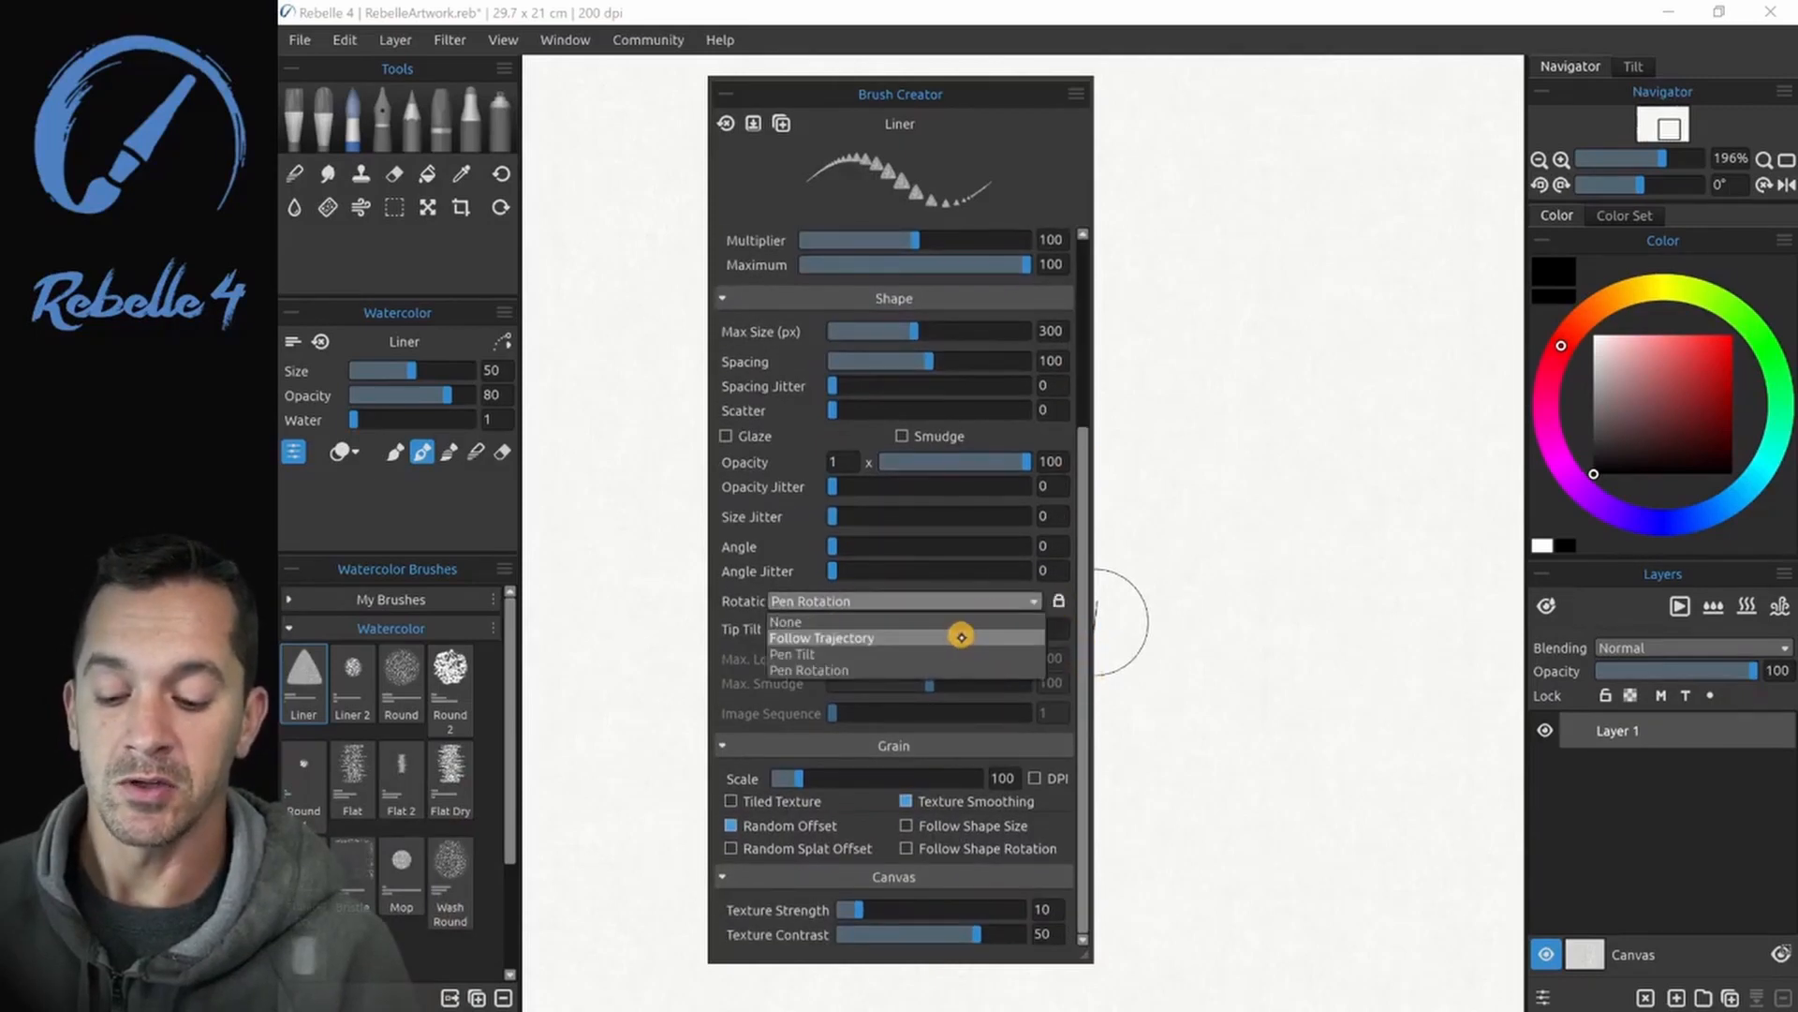
left_click(895, 670)
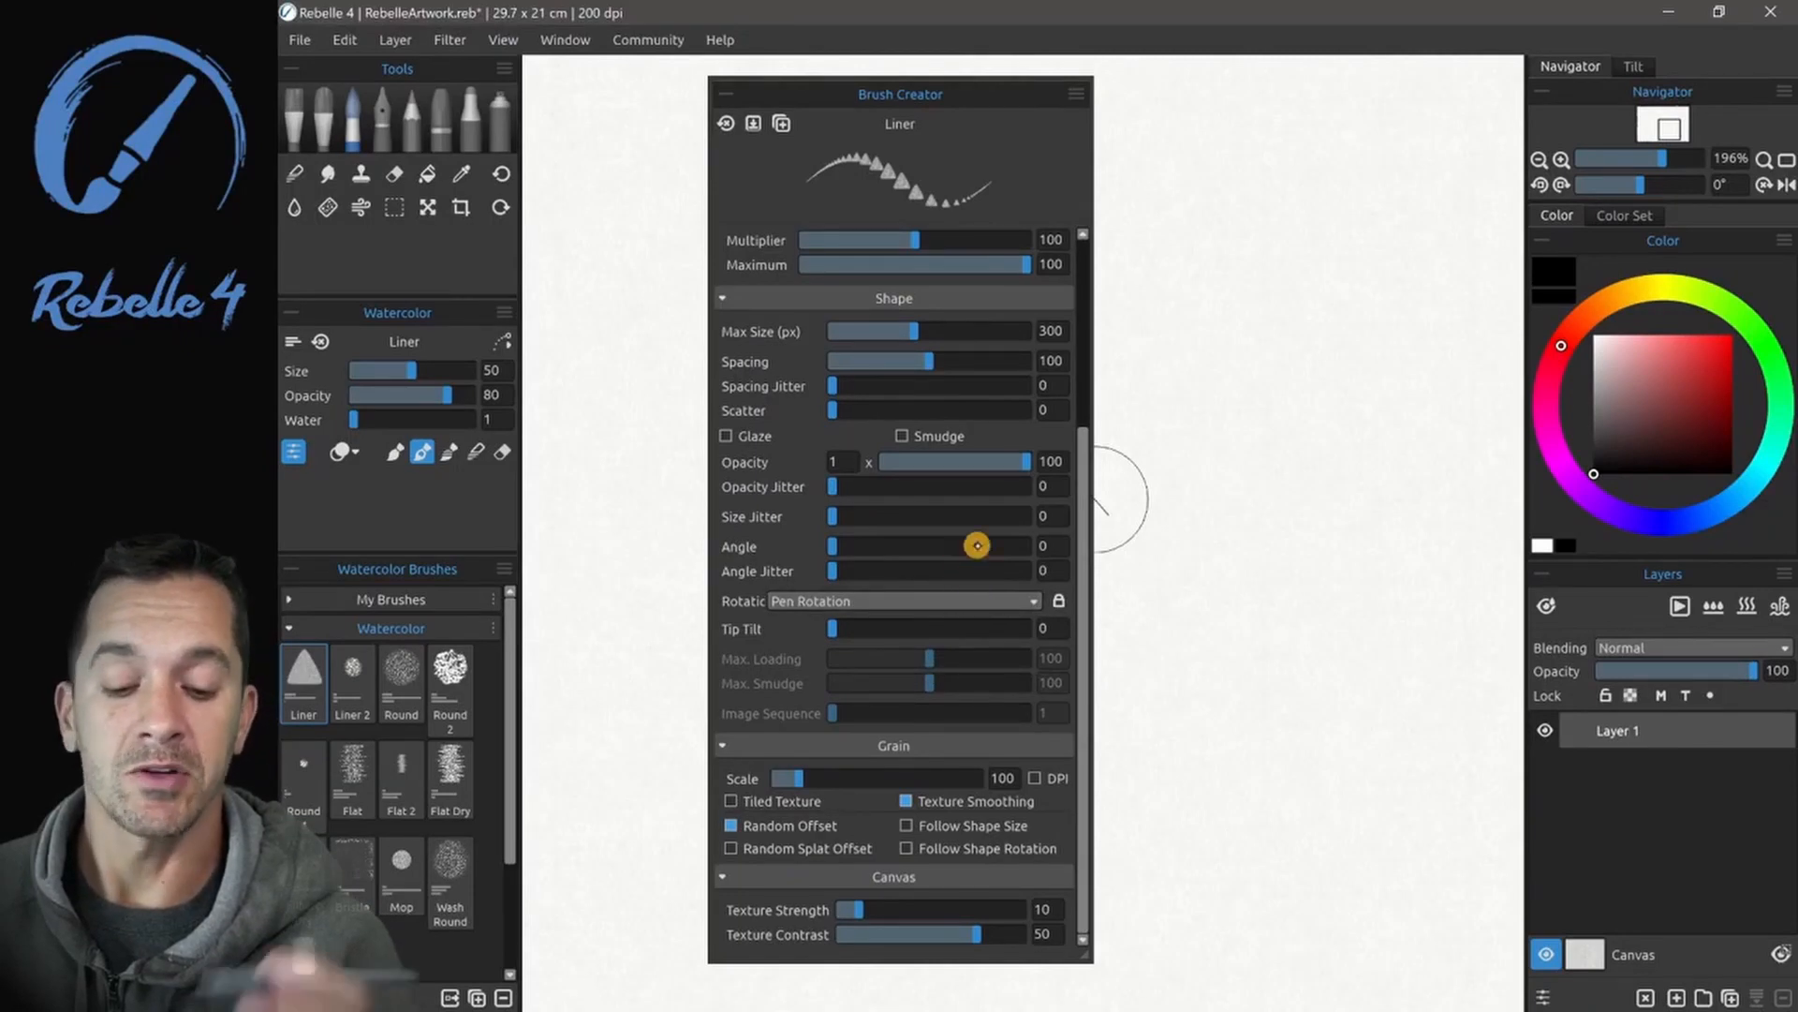
mouse_move(1222, 506)
left_mouse_down()
mouse_move(1169, 586)
mouse_move(1160, 655)
mouse_move(1212, 656)
mouse_move(1267, 620)
left_mouse_up()
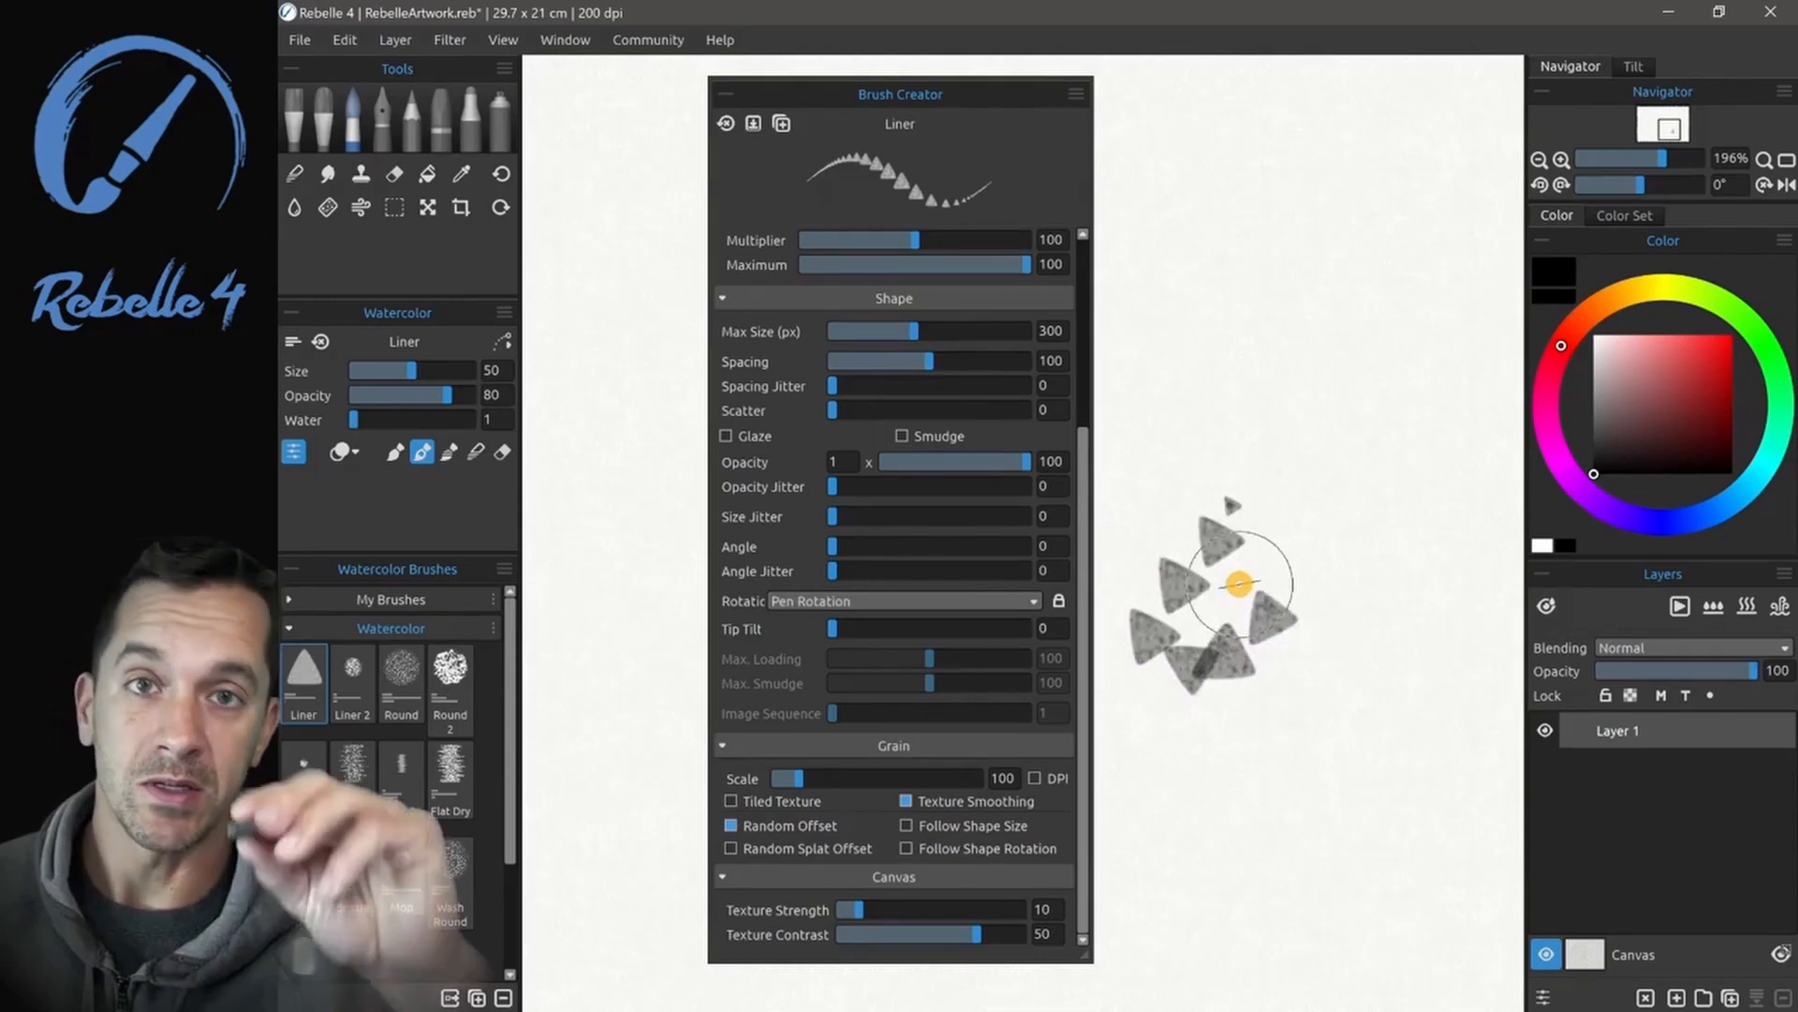
- Paint another short Pen Rotation stroke, and switch the Liner brush's rotation to Pen Tilt with a looping test stroke of triangles
left_click_drag(1265, 473, 1264, 438)
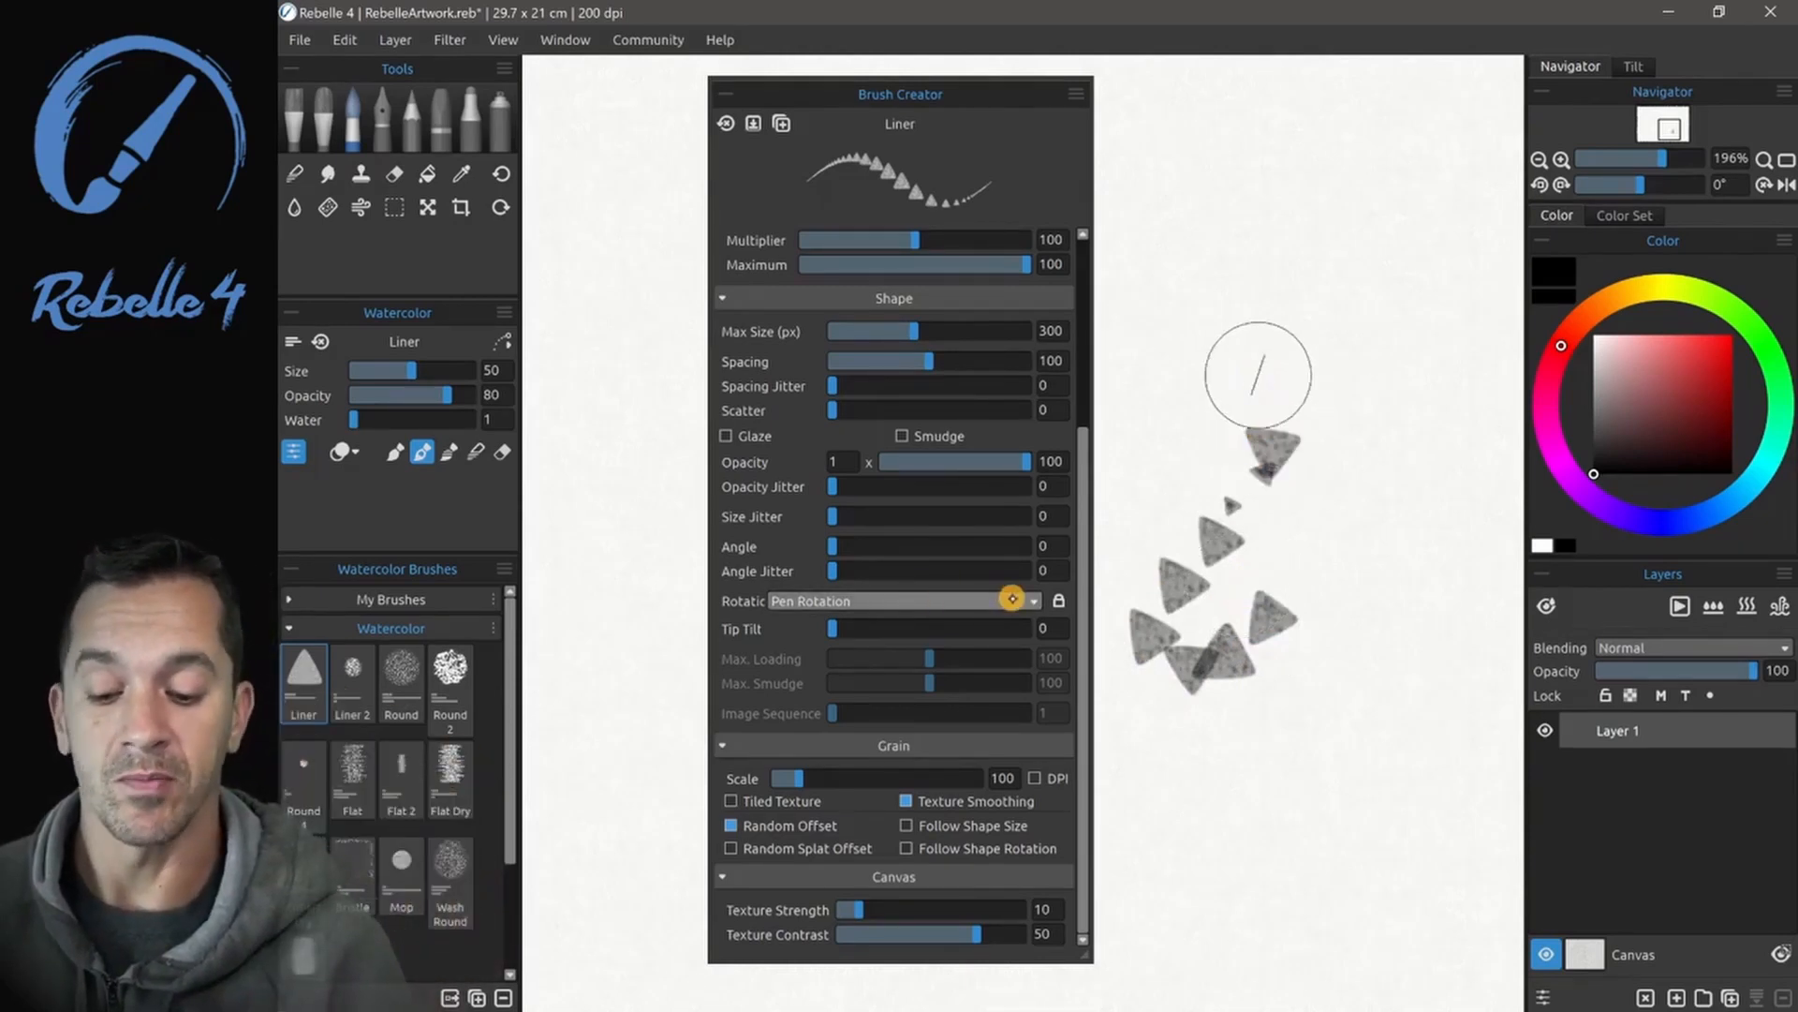
left_click(1012, 599)
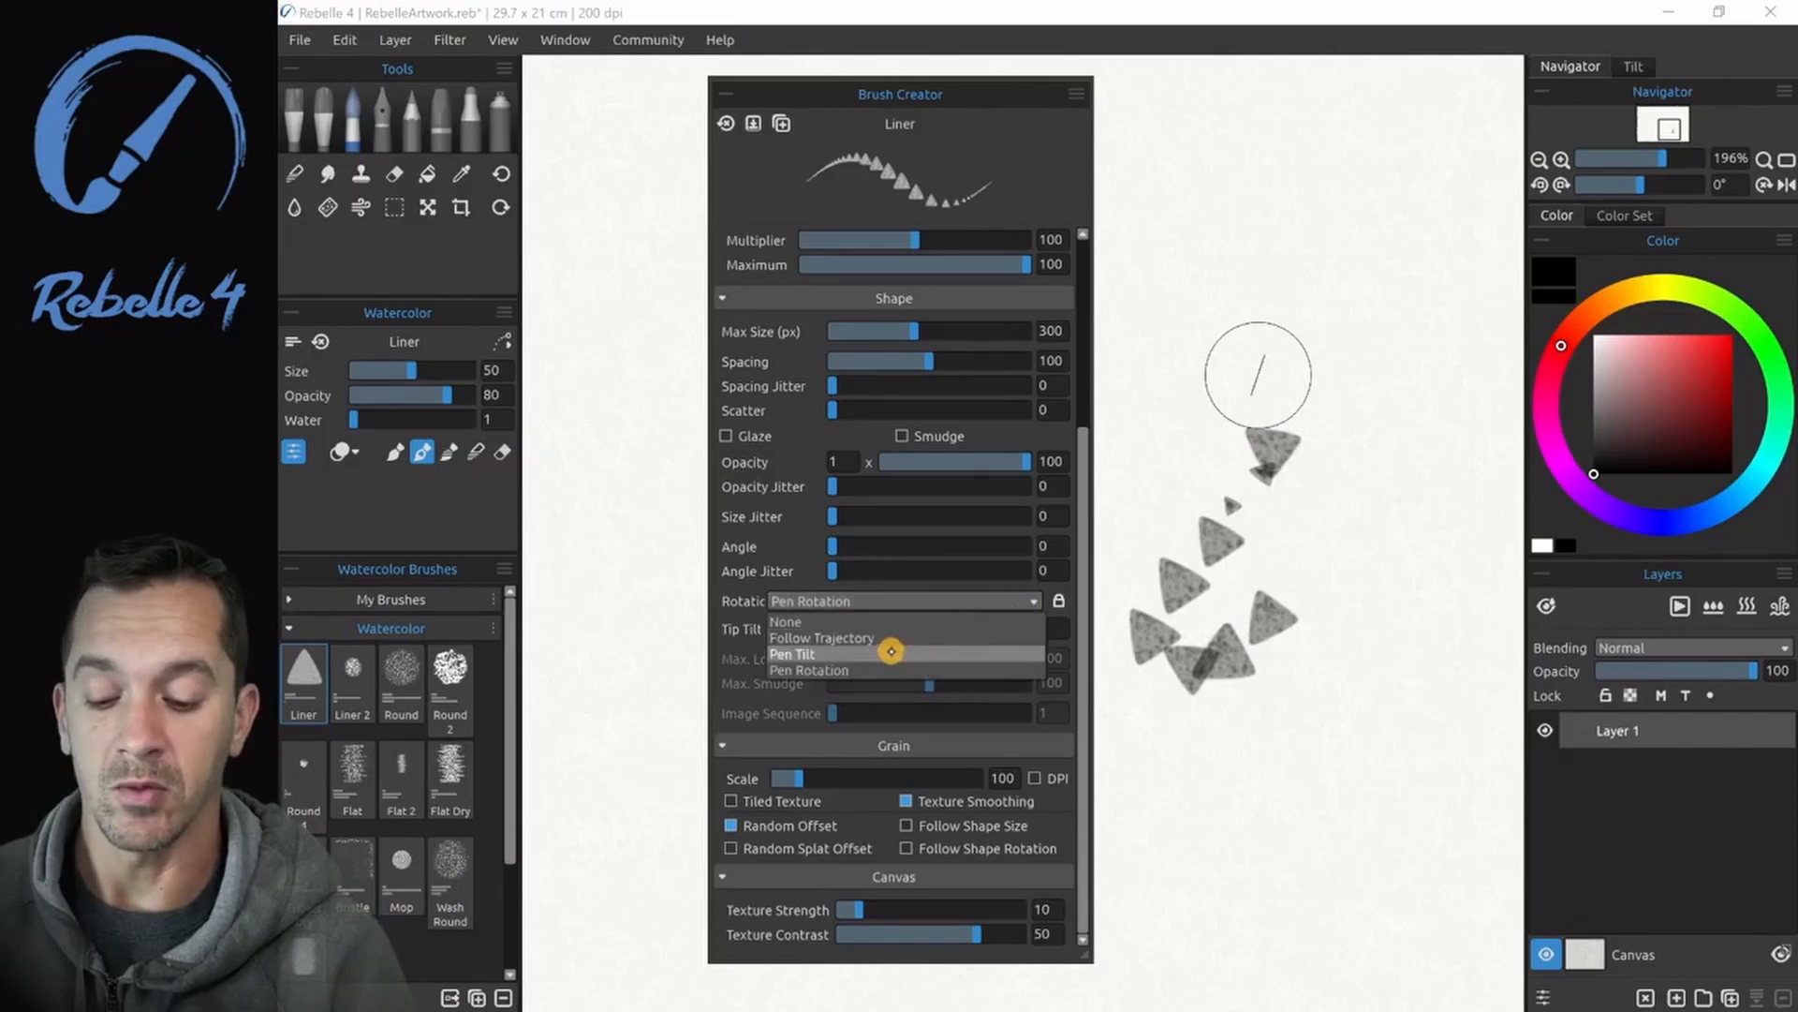
left_click(896, 656)
mouse_move(1312, 249)
left_mouse_down()
mouse_move(1196, 305)
mouse_move(1274, 345)
mouse_move(1409, 322)
mouse_move(1403, 278)
mouse_move(1368, 241)
mouse_move(1353, 264)
mouse_move(1222, 253)
mouse_move(1225, 290)
left_mouse_up()
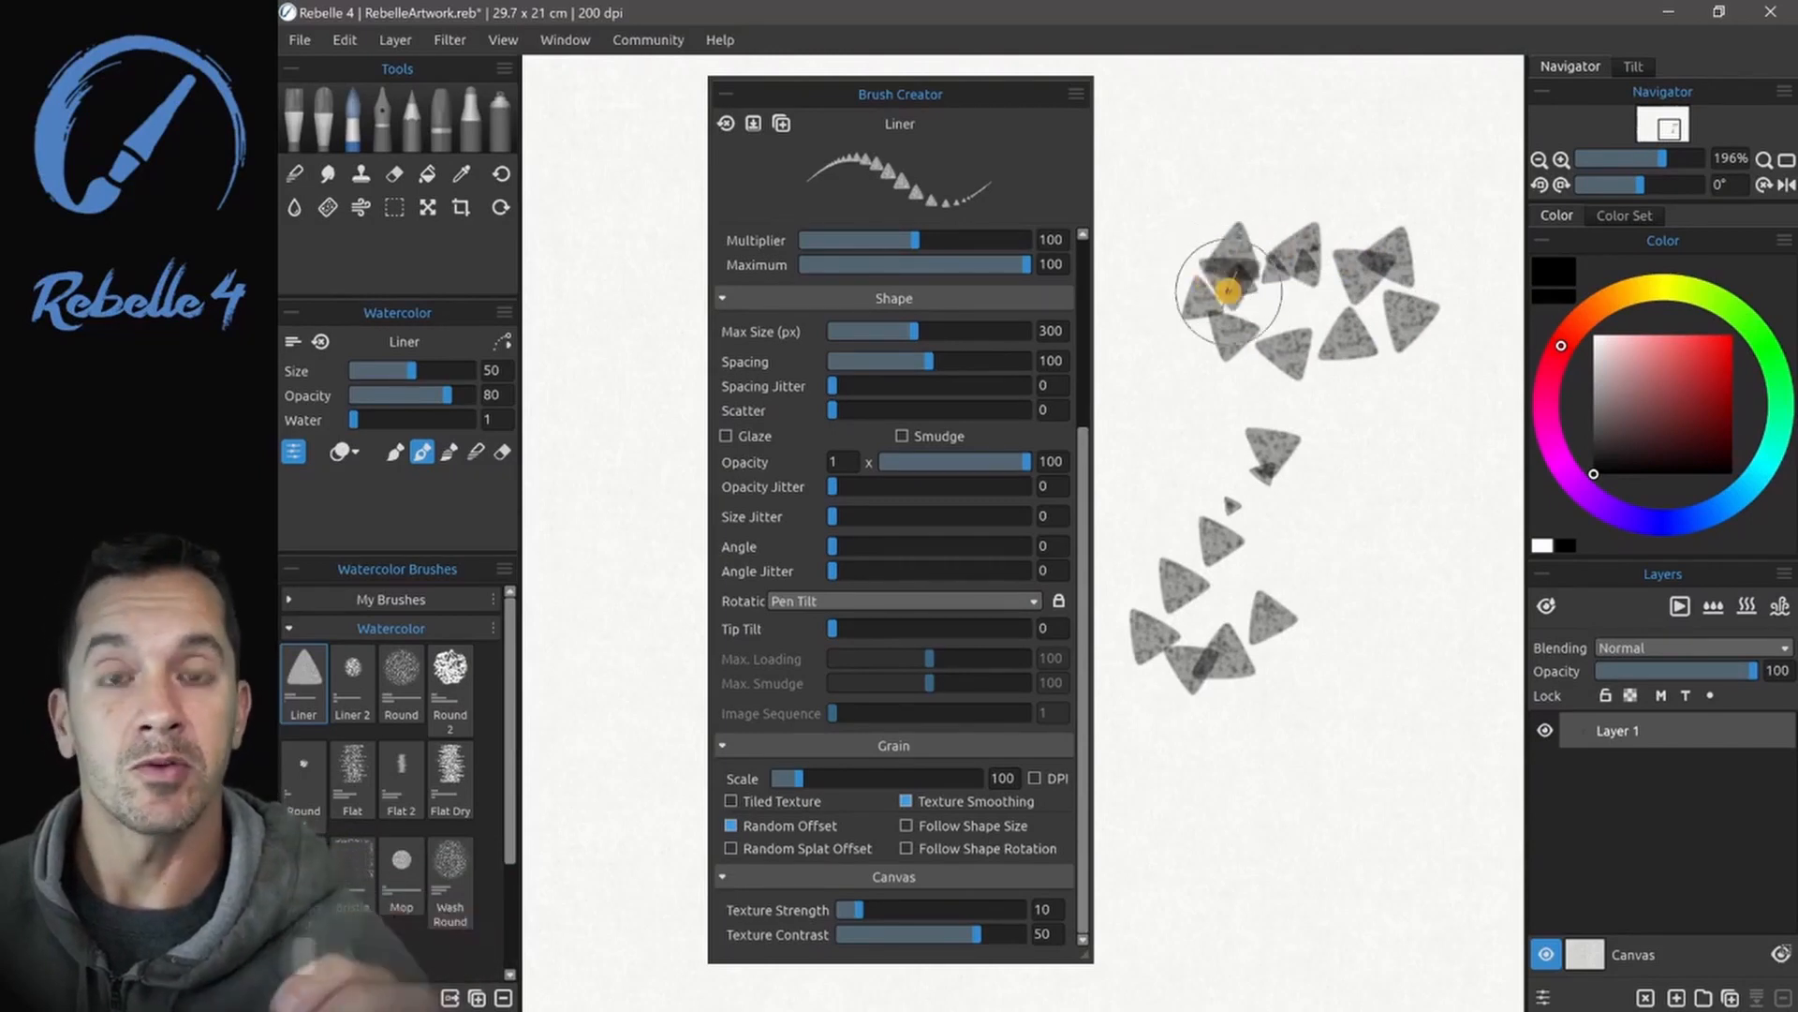
- Set the Liner brush's rotation mode to Follow Trajectory and paint a curved test stroke of triangles
left_click(984, 601)
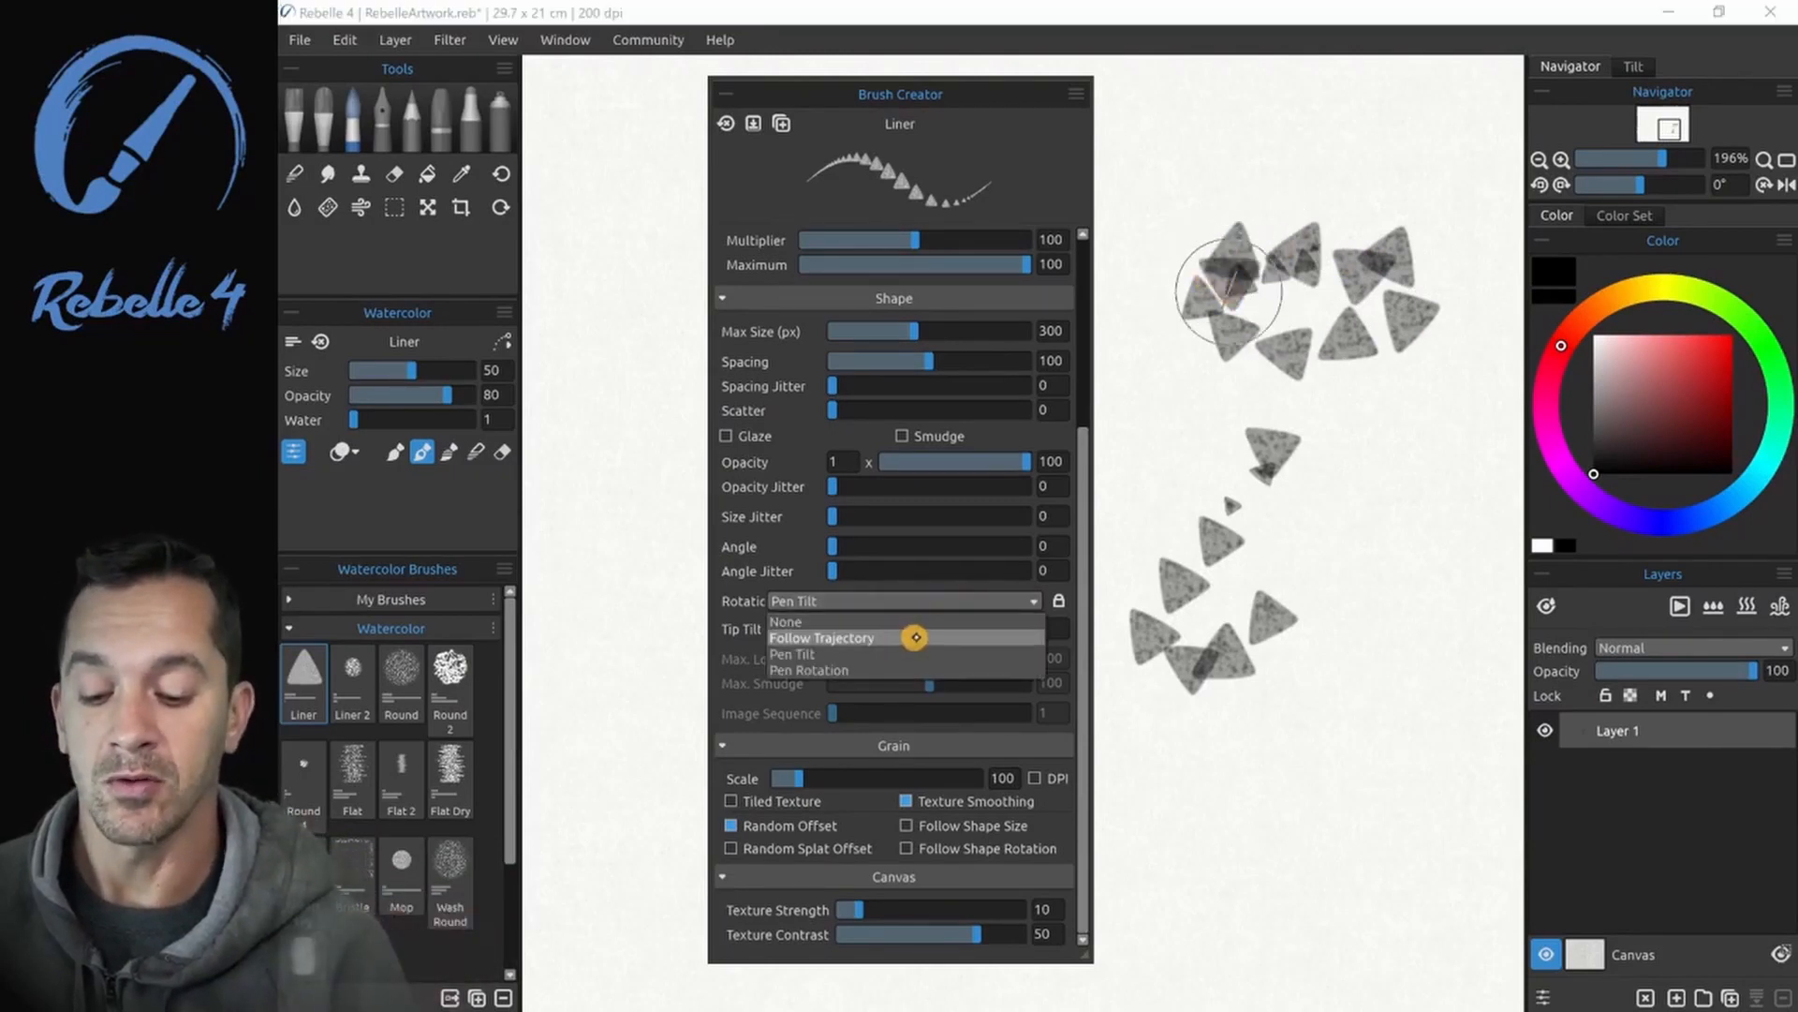
left_click(915, 637)
mouse_move(1351, 550)
left_mouse_down()
mouse_move(1321, 588)
mouse_move(1211, 649)
mouse_move(1144, 777)
mouse_move(1193, 824)
mouse_move(1379, 780)
mouse_move(1478, 678)
mouse_move(1406, 519)
mouse_move(1192, 377)
left_mouse_up()
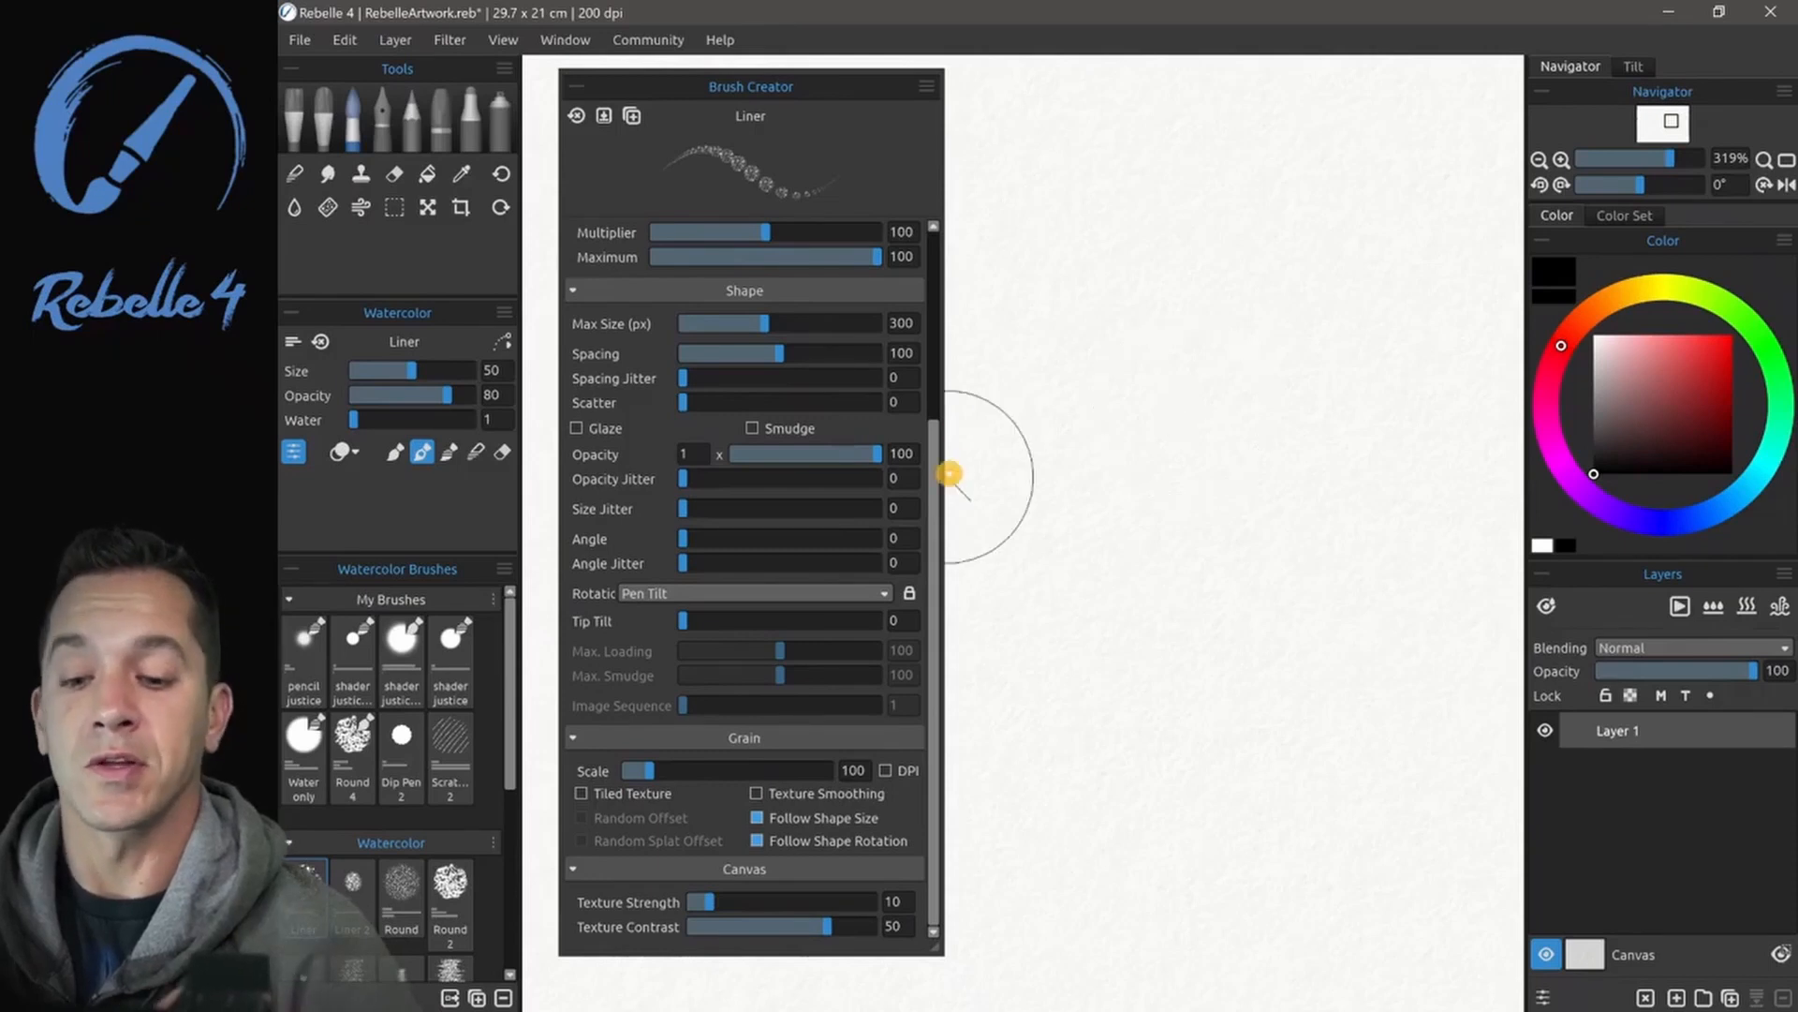
- Stamp two separate test dabs using the Liner brush's round shape with the speckled grain
left_click_drag(934, 477, 931, 272)
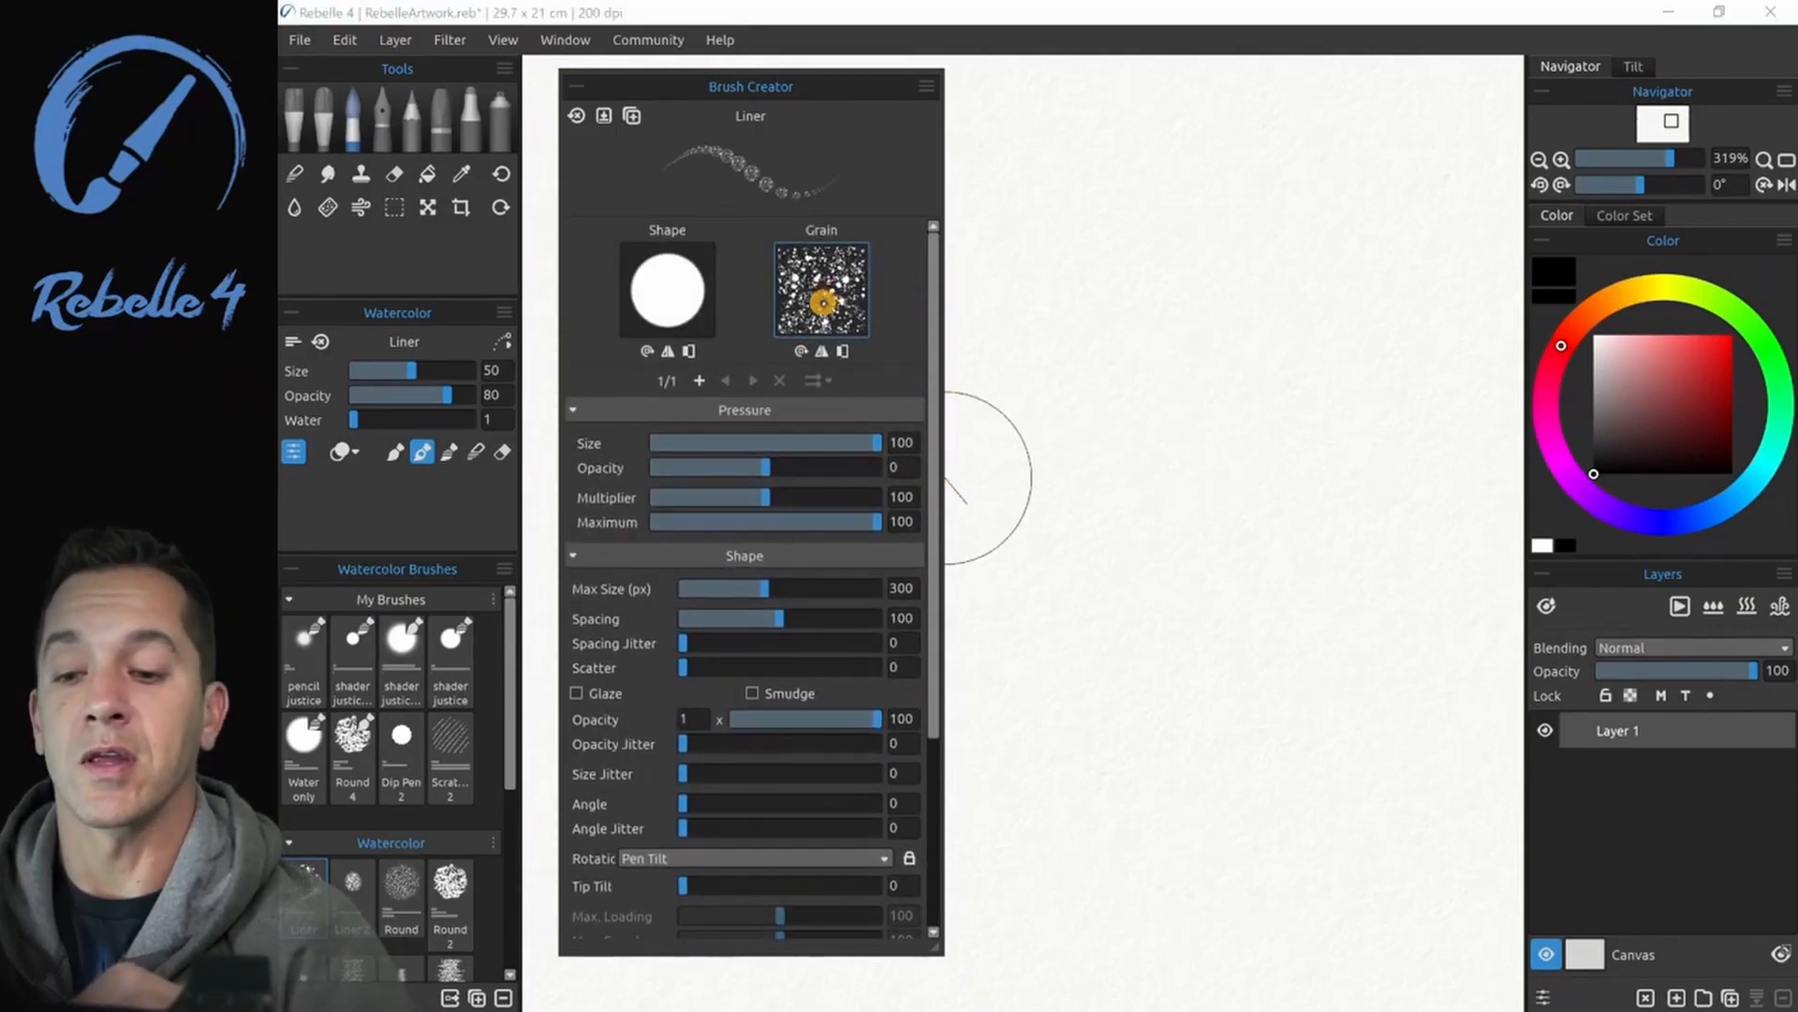
left_click(823, 302)
left_click(826, 295)
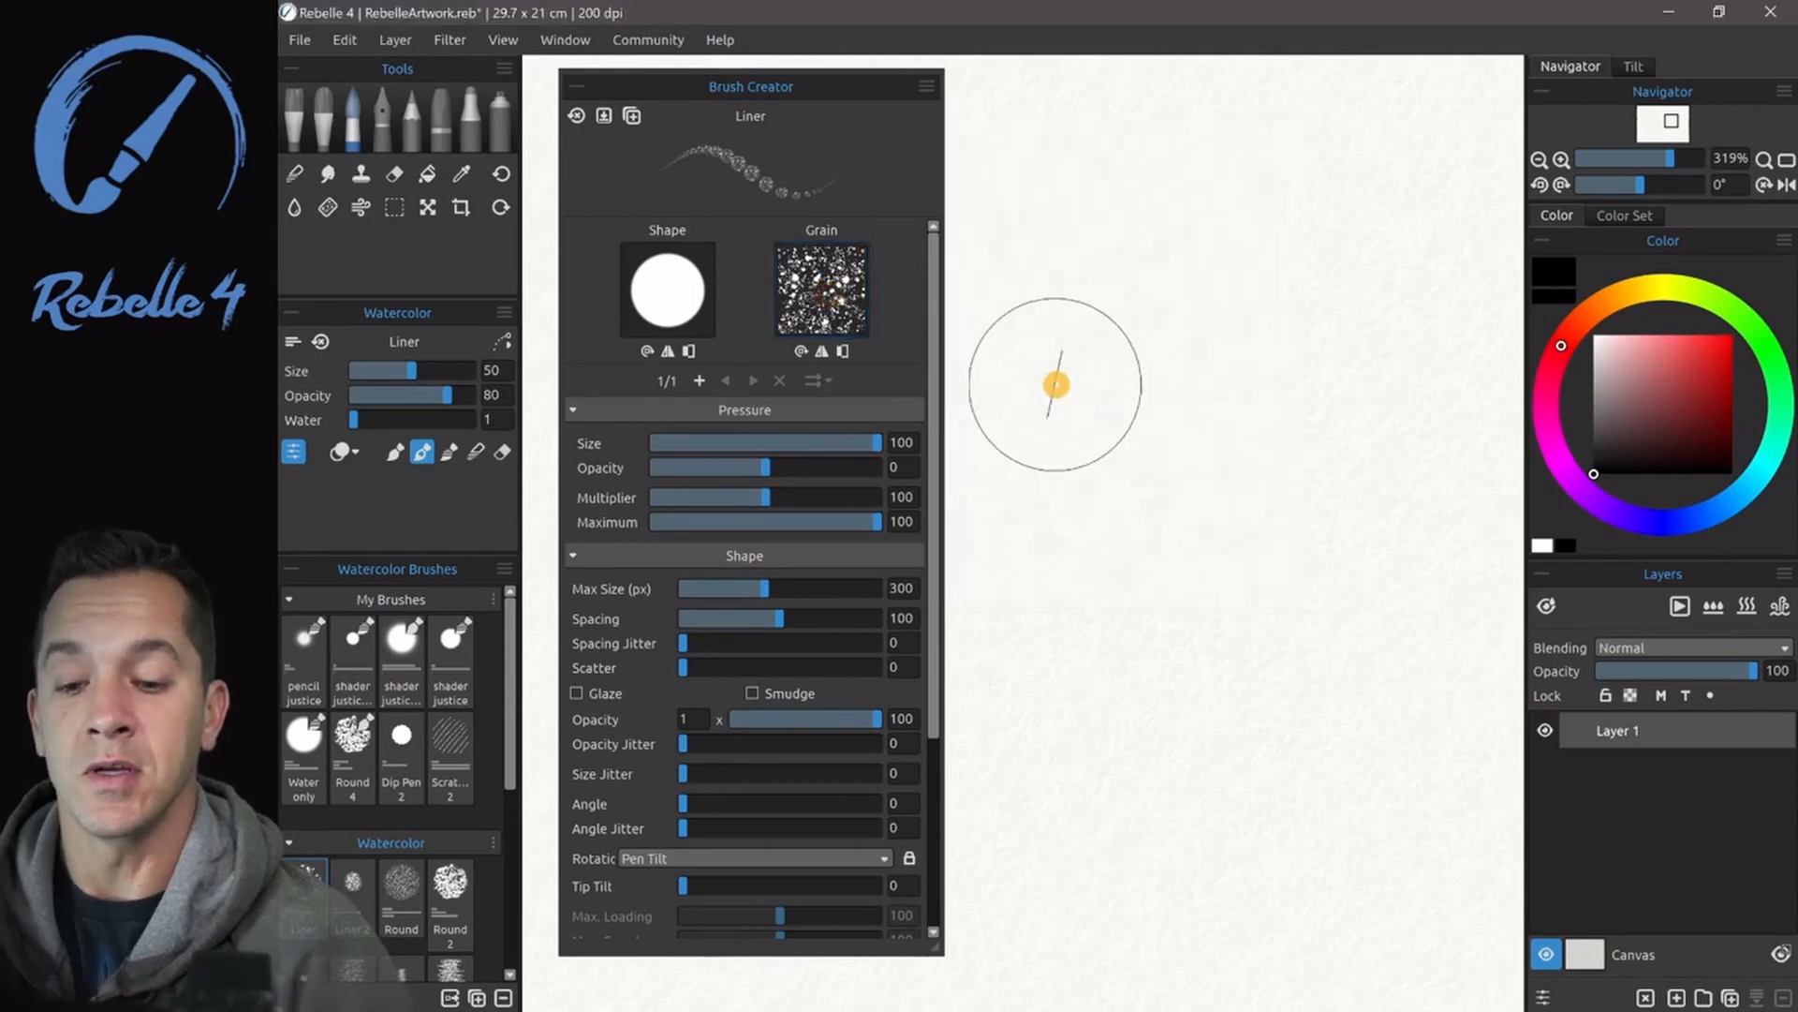
left_click(1055, 385)
left_click(1164, 384)
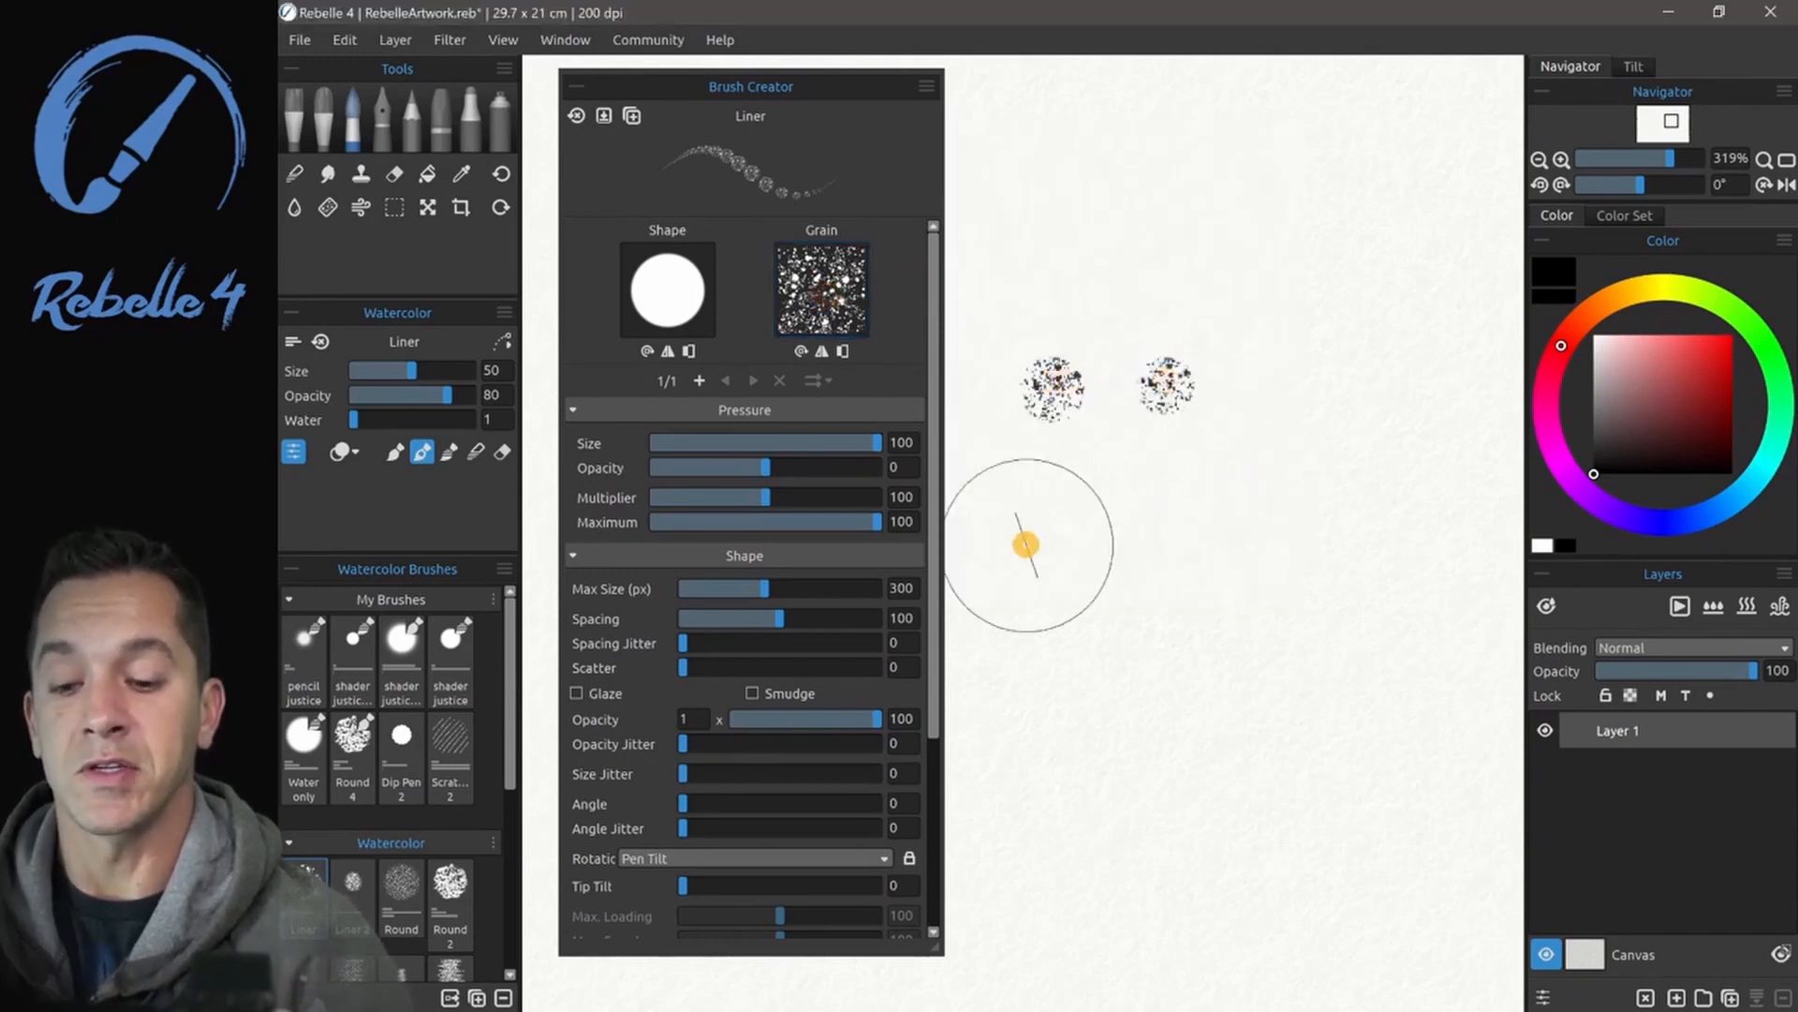
- Turn off the grain's Follow Shape Size and Follow Shape Rotation options, and paint scattered test dabs and two horizontal strokes
left_click_drag(938, 554, 934, 766)
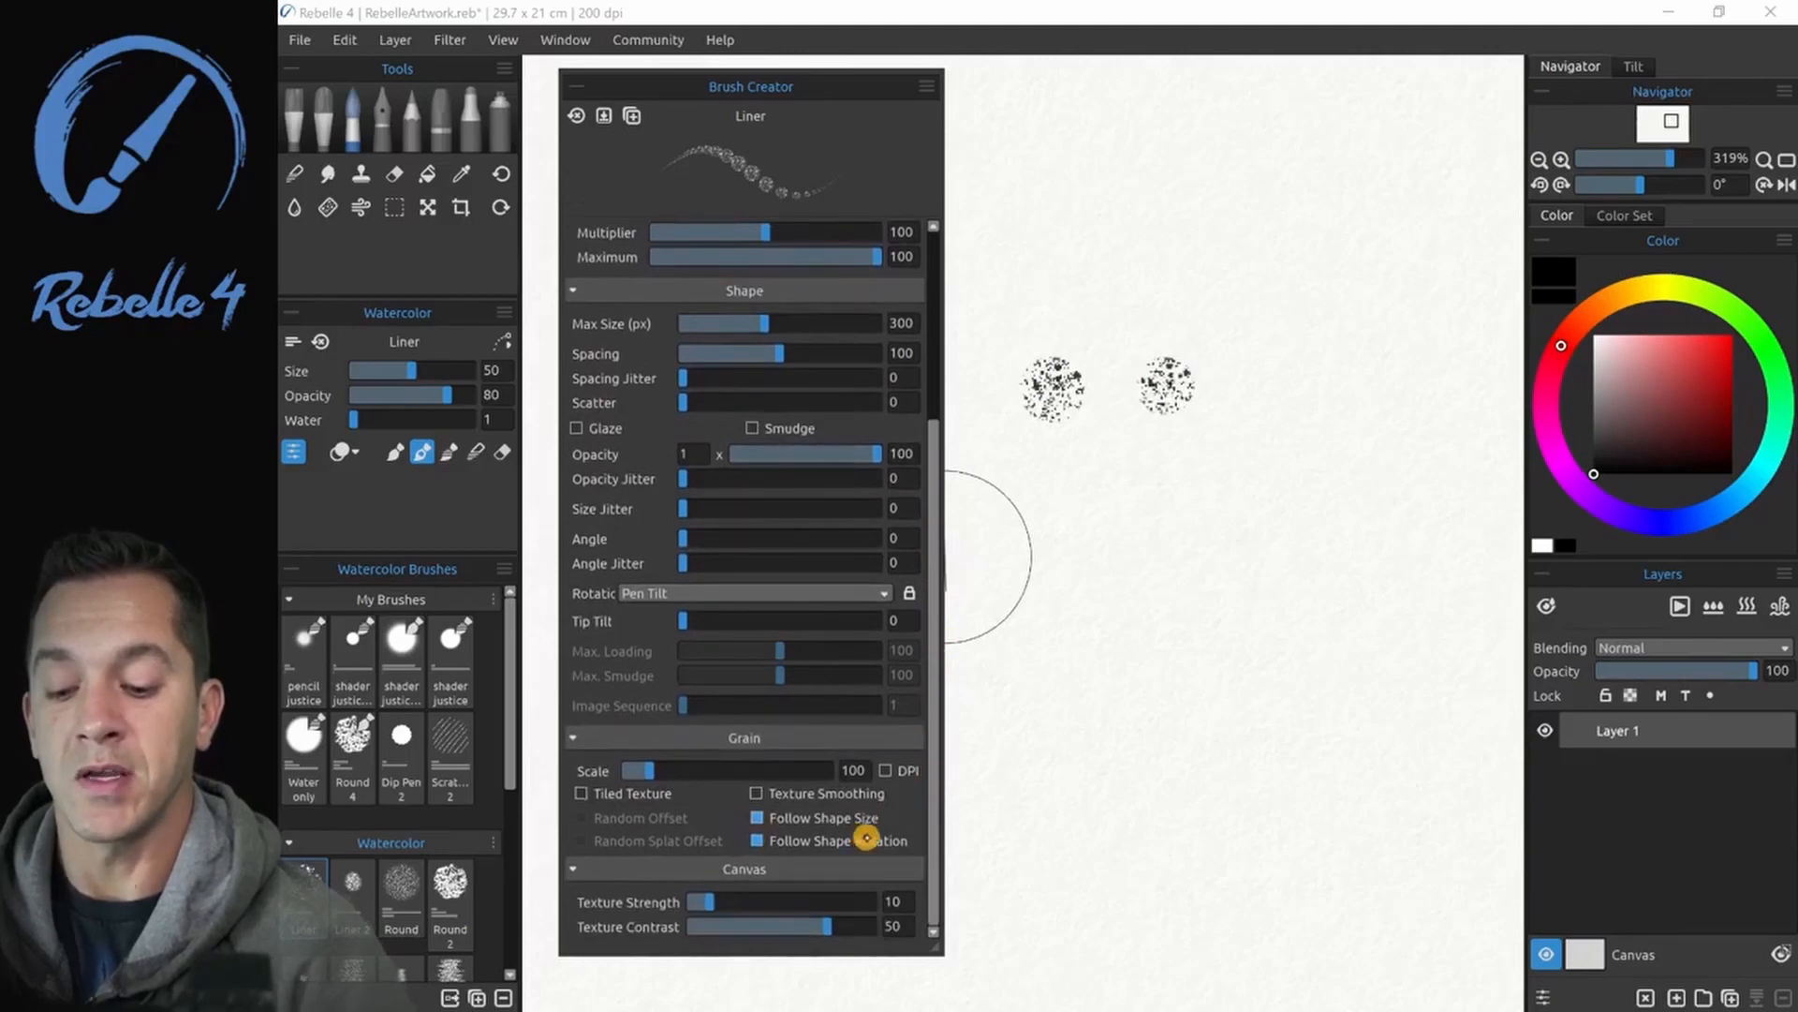
left_click(760, 813)
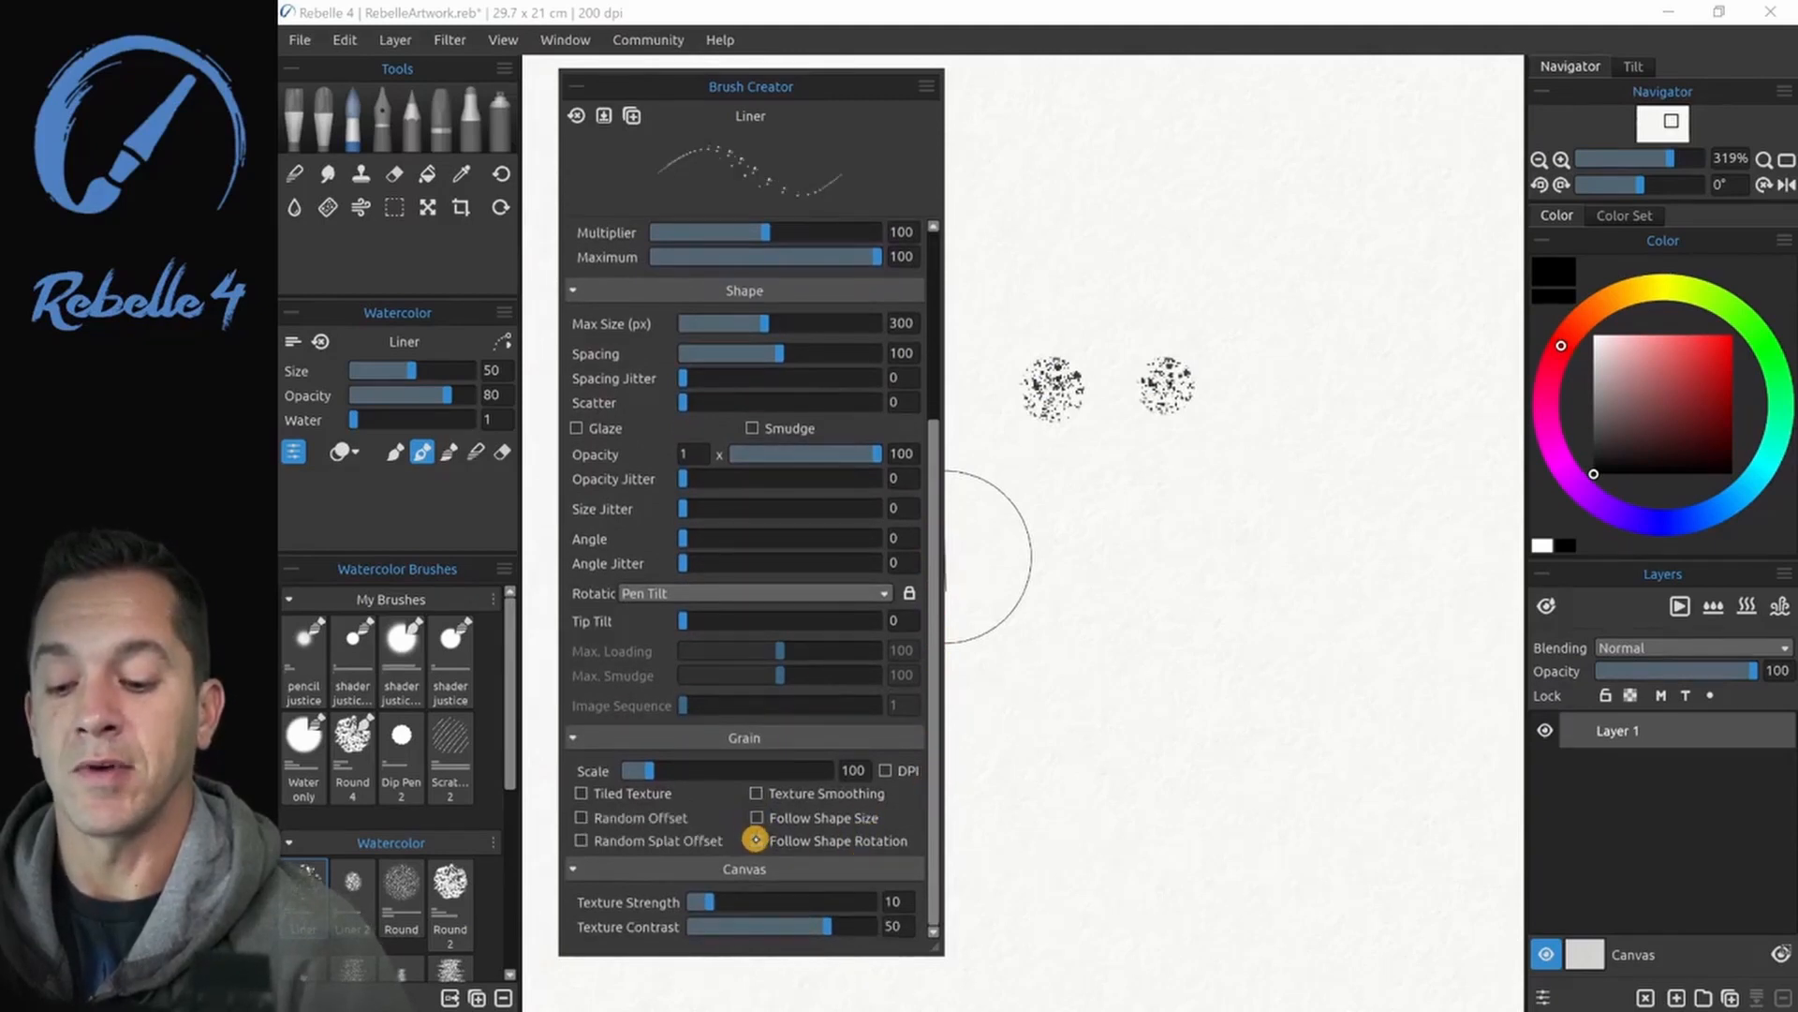
left_click(1057, 253)
left_click(1192, 252)
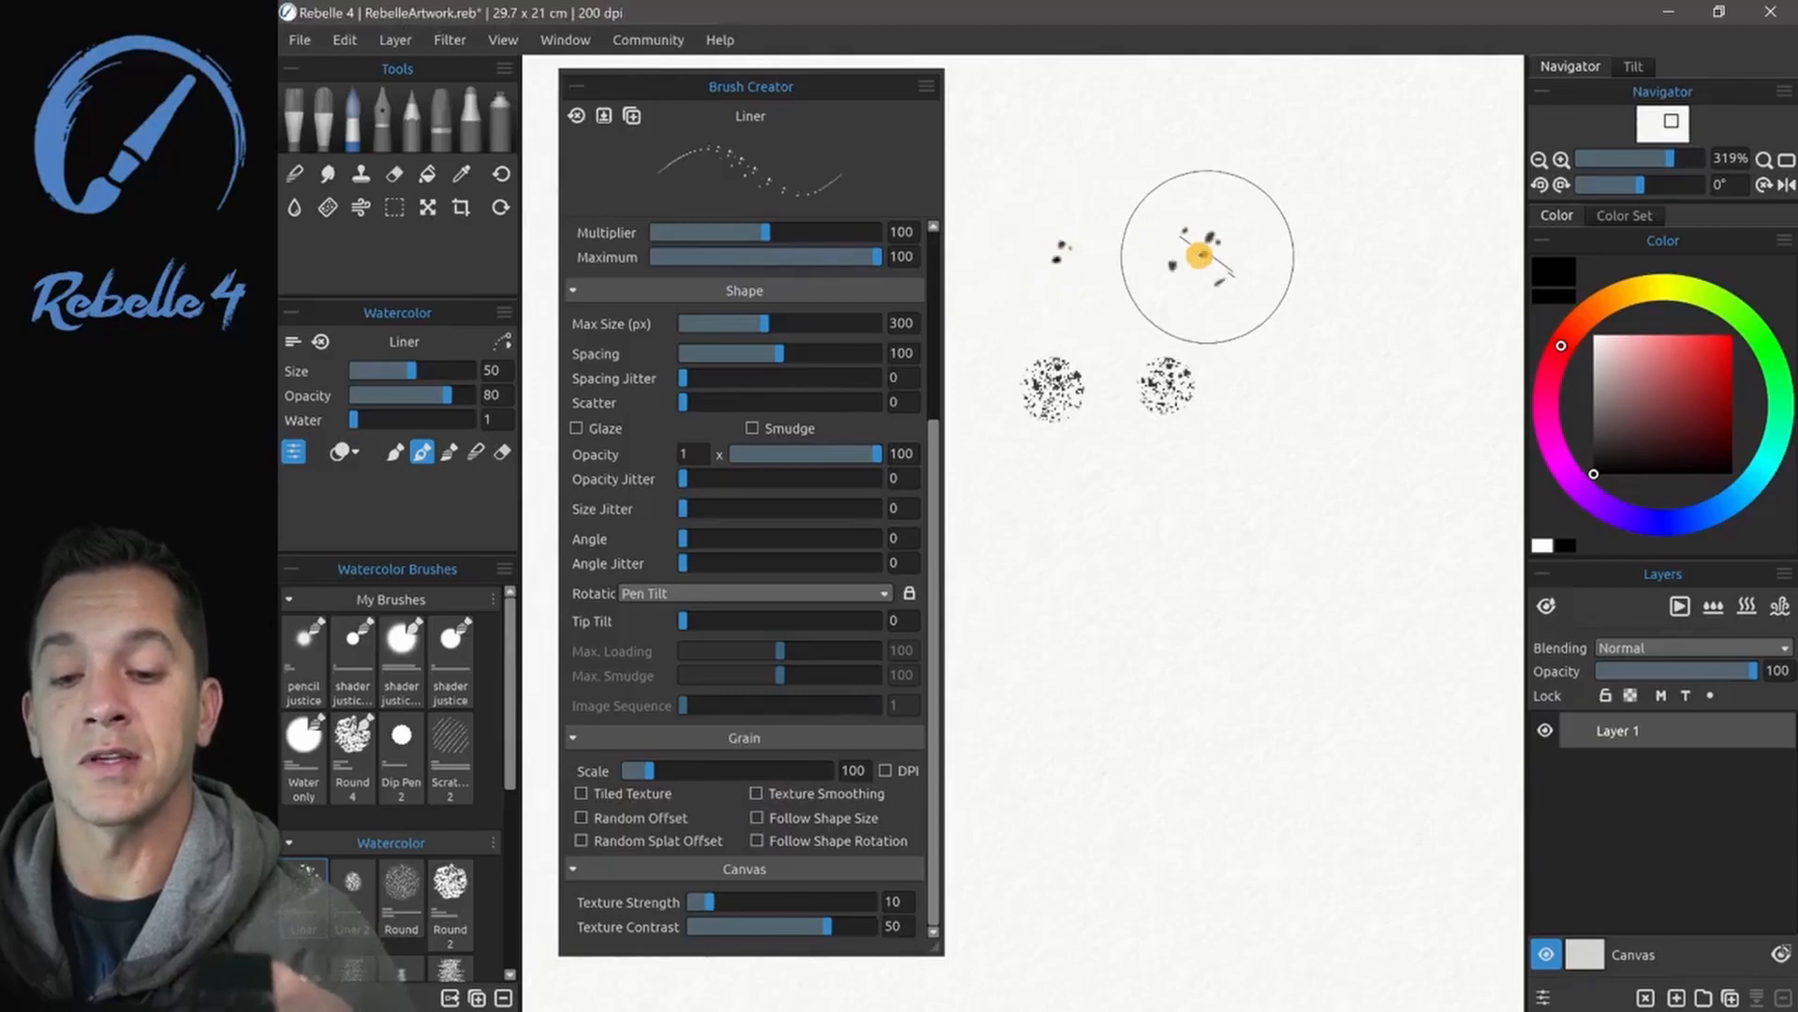
left_click(1307, 260)
left_click(1441, 272)
left_click(1084, 290)
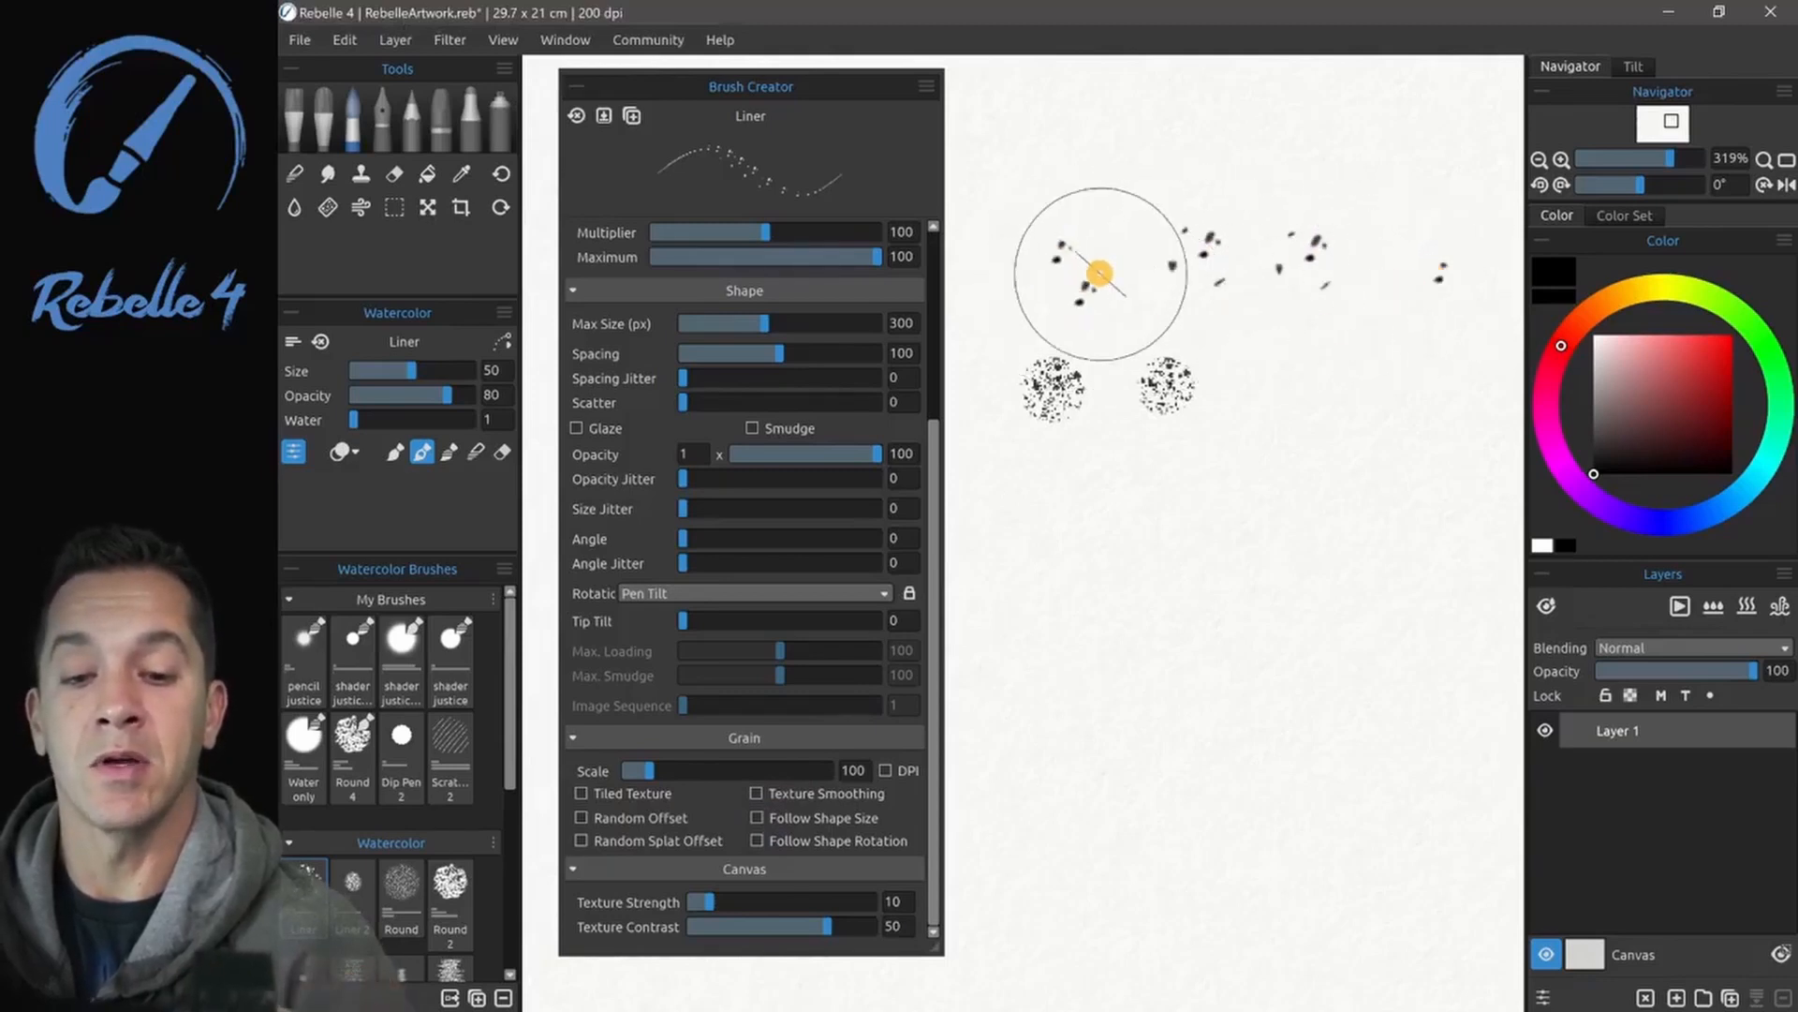
left_click(1140, 158)
left_click(1276, 160)
left_click(1239, 412)
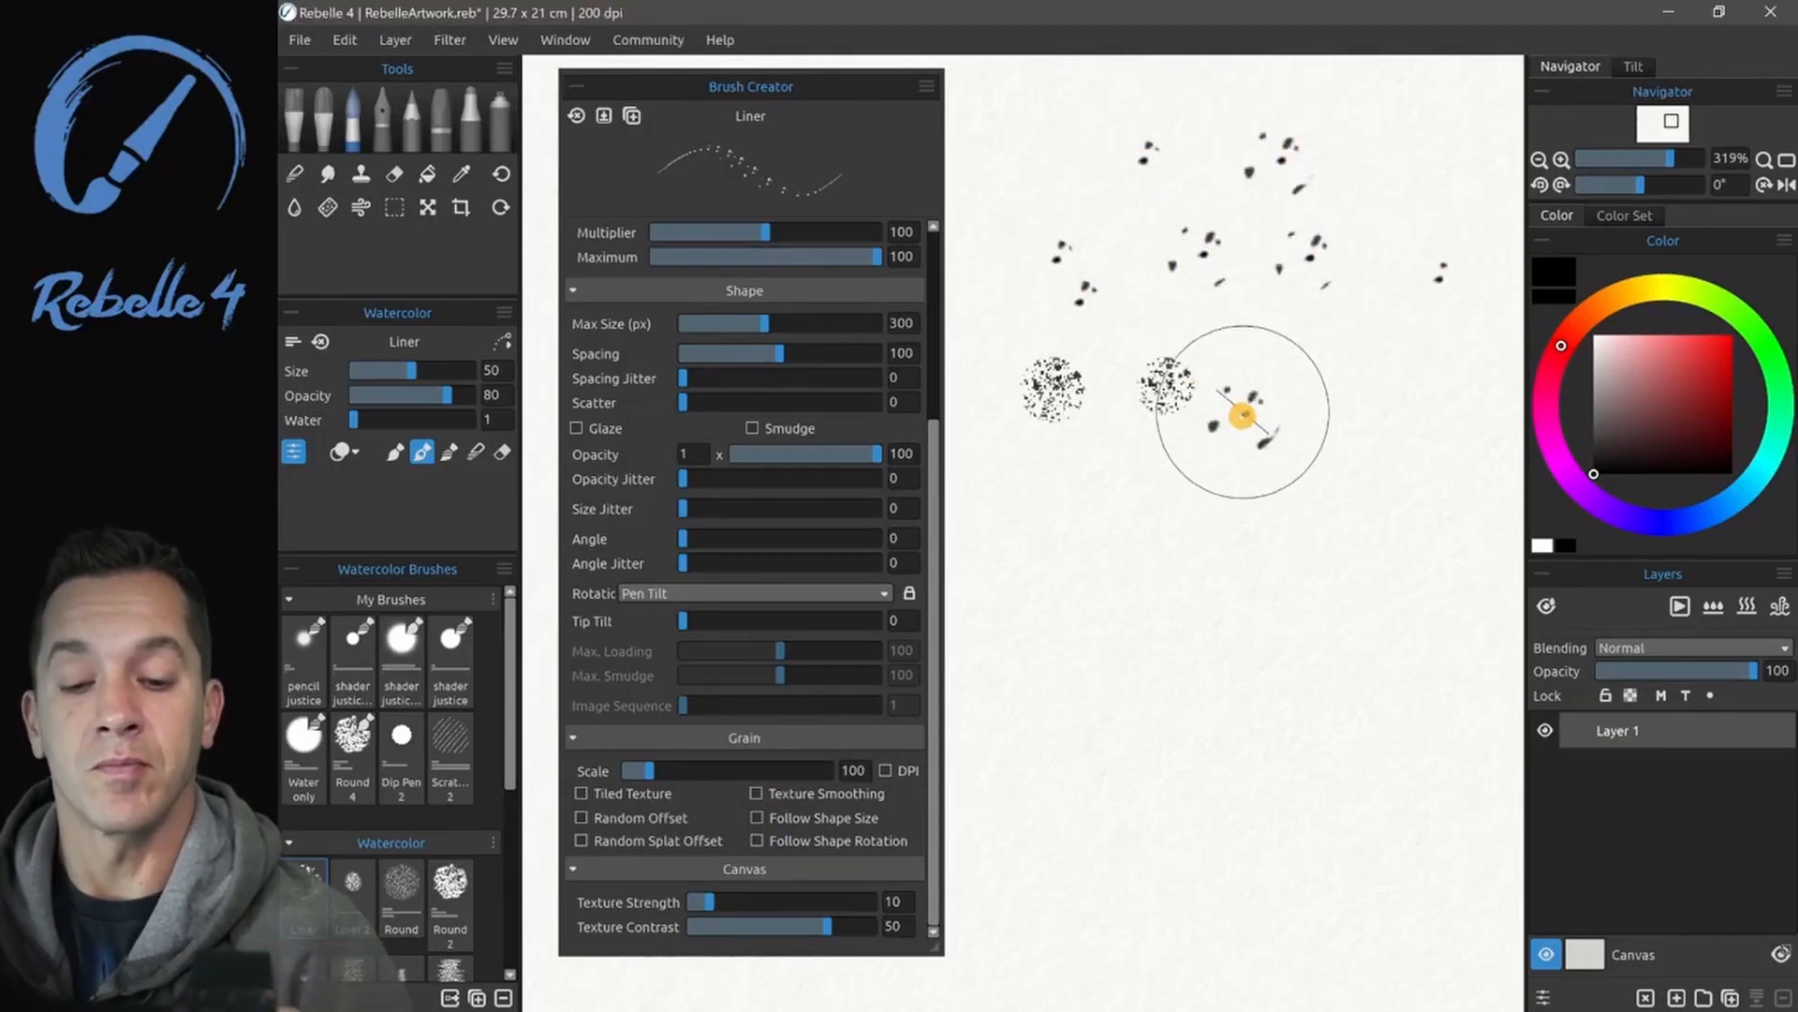
left_click(1337, 410)
mouse_move(978, 588)
left_mouse_down()
mouse_move(1457, 587)
mouse_move(1497, 610)
left_mouse_up()
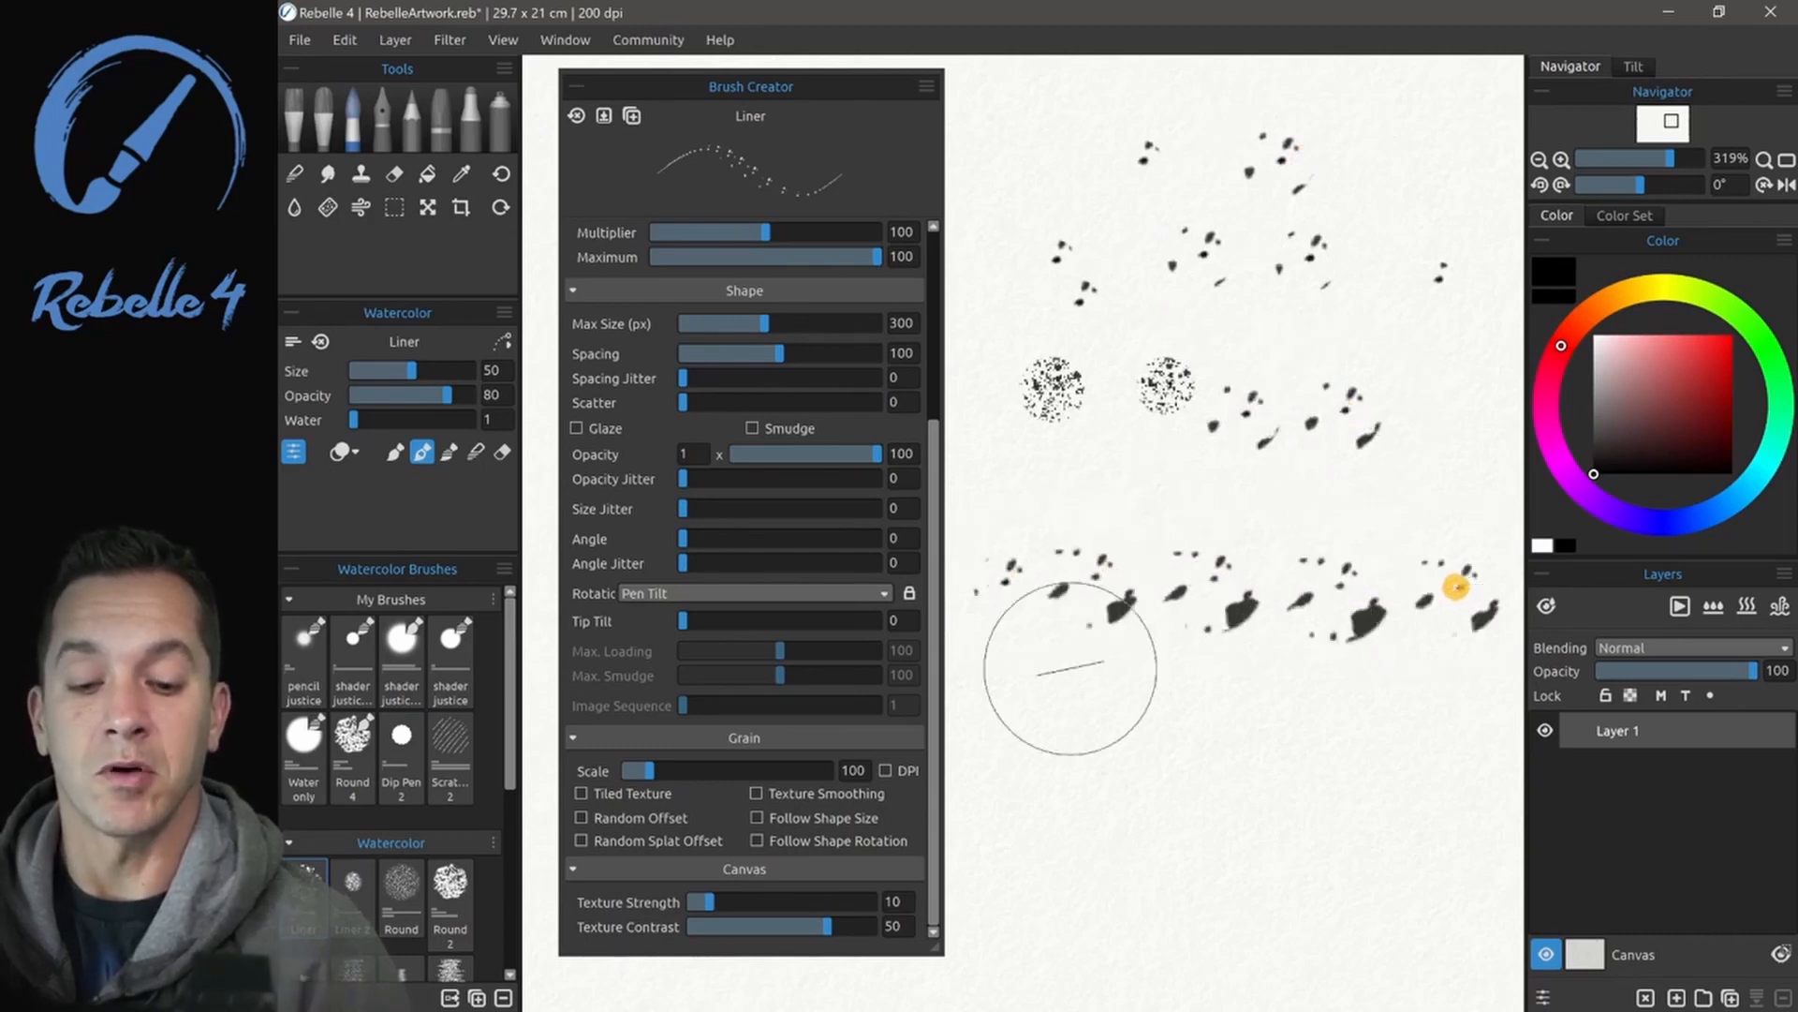
mouse_move(1039, 690)
left_mouse_down()
mouse_move(1081, 728)
mouse_move(1425, 749)
left_mouse_up()
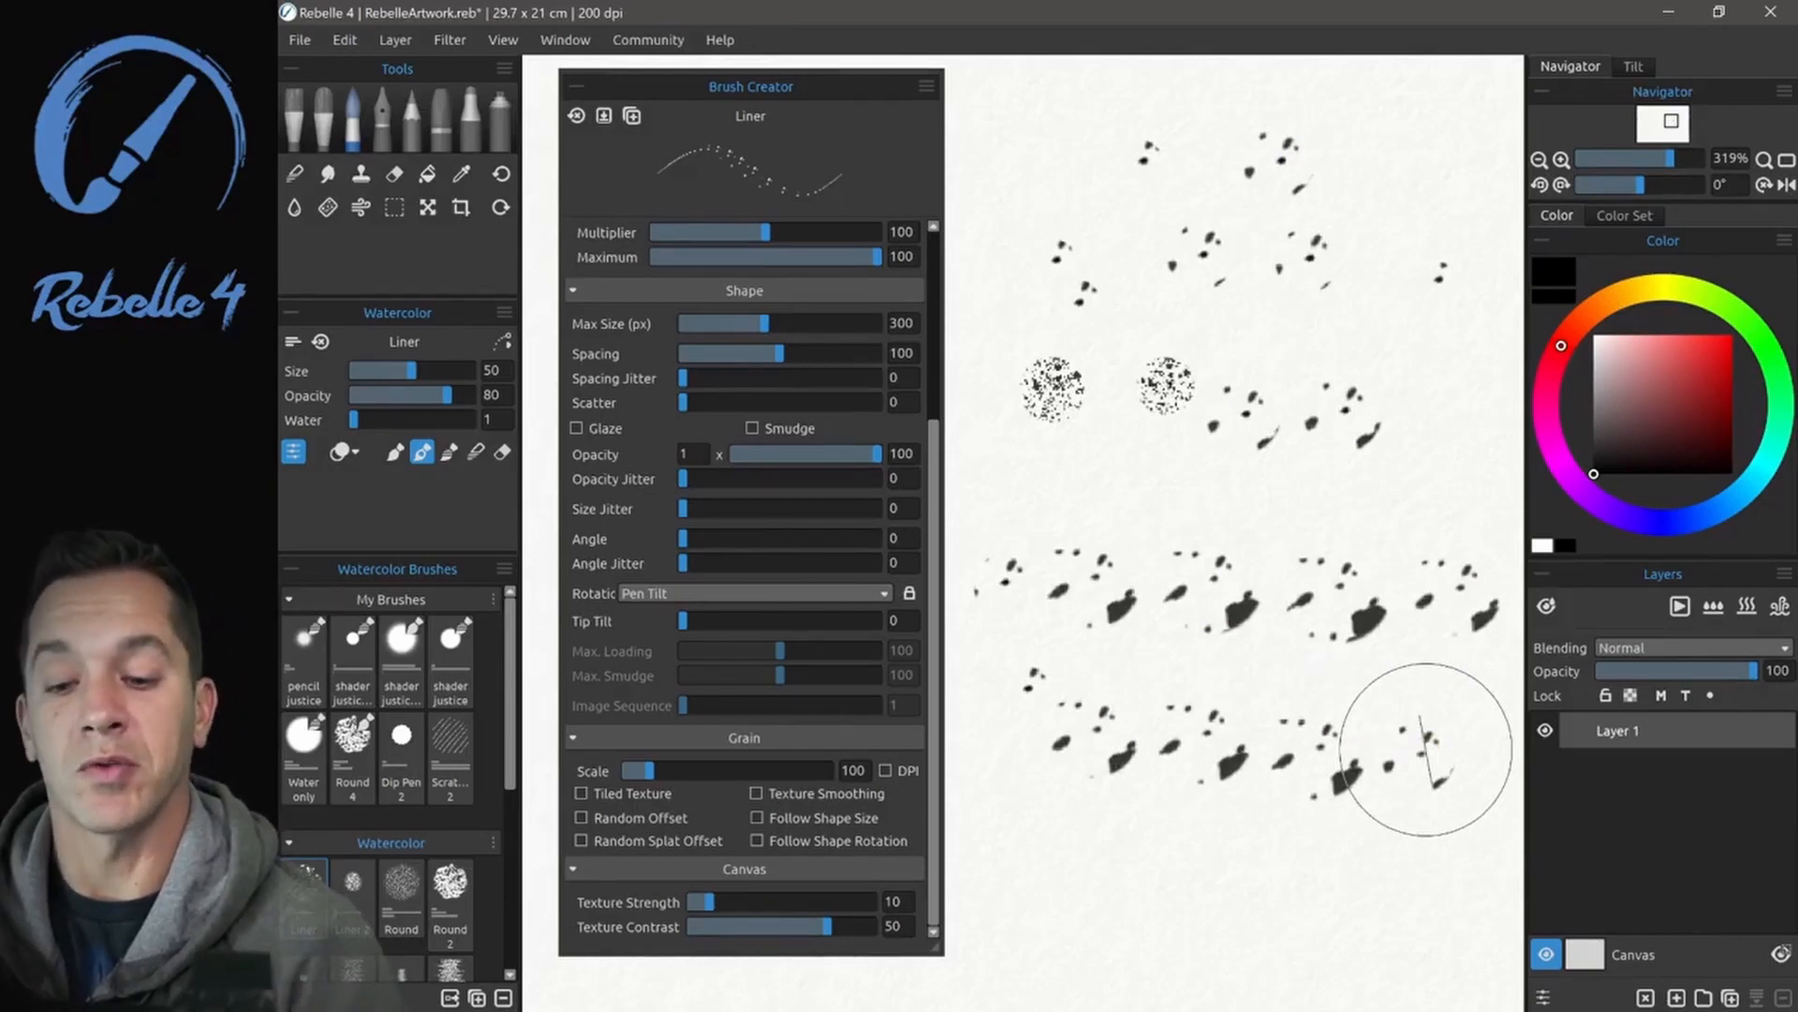
- Re-enable the grain's Follow Shape Size and Follow Shape Rotation options in turn, painting a test stroke with each
left_click(757, 818)
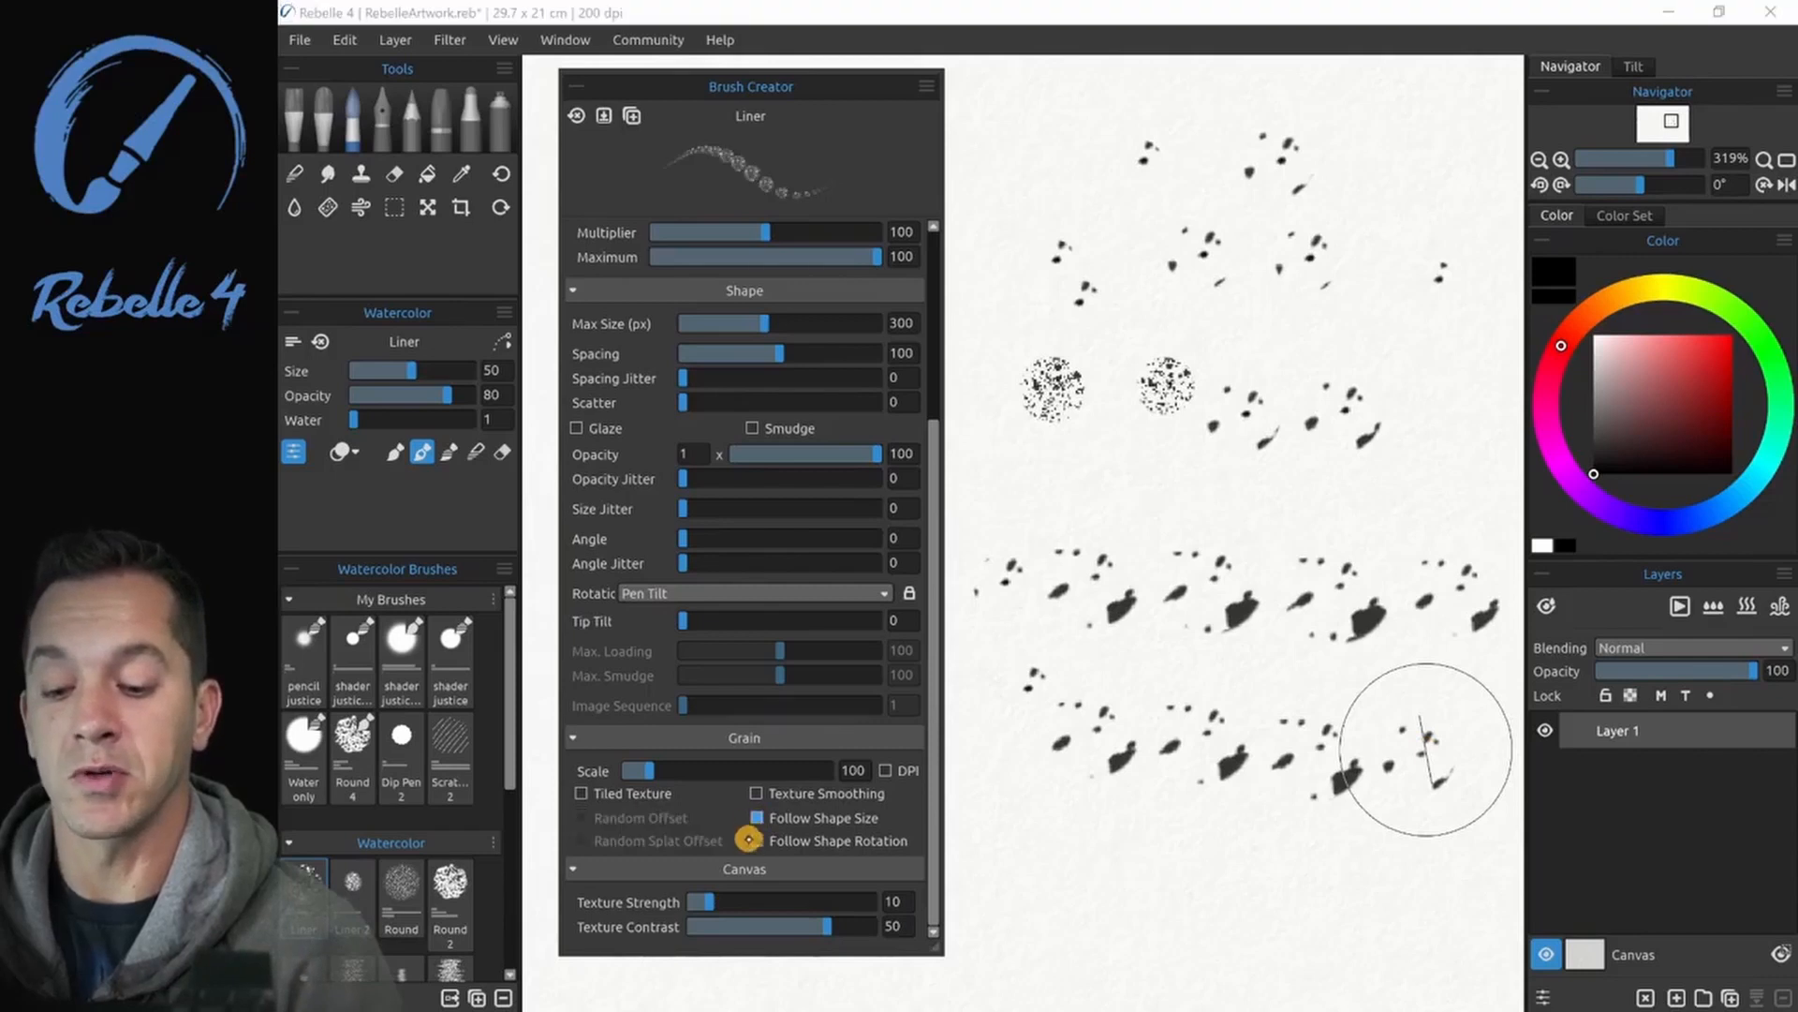
mouse_move(1006, 472)
left_mouse_down()
mouse_move(1124, 477)
mouse_move(1176, 416)
mouse_move(1195, 428)
mouse_move(1177, 488)
mouse_move(1238, 478)
left_mouse_up()
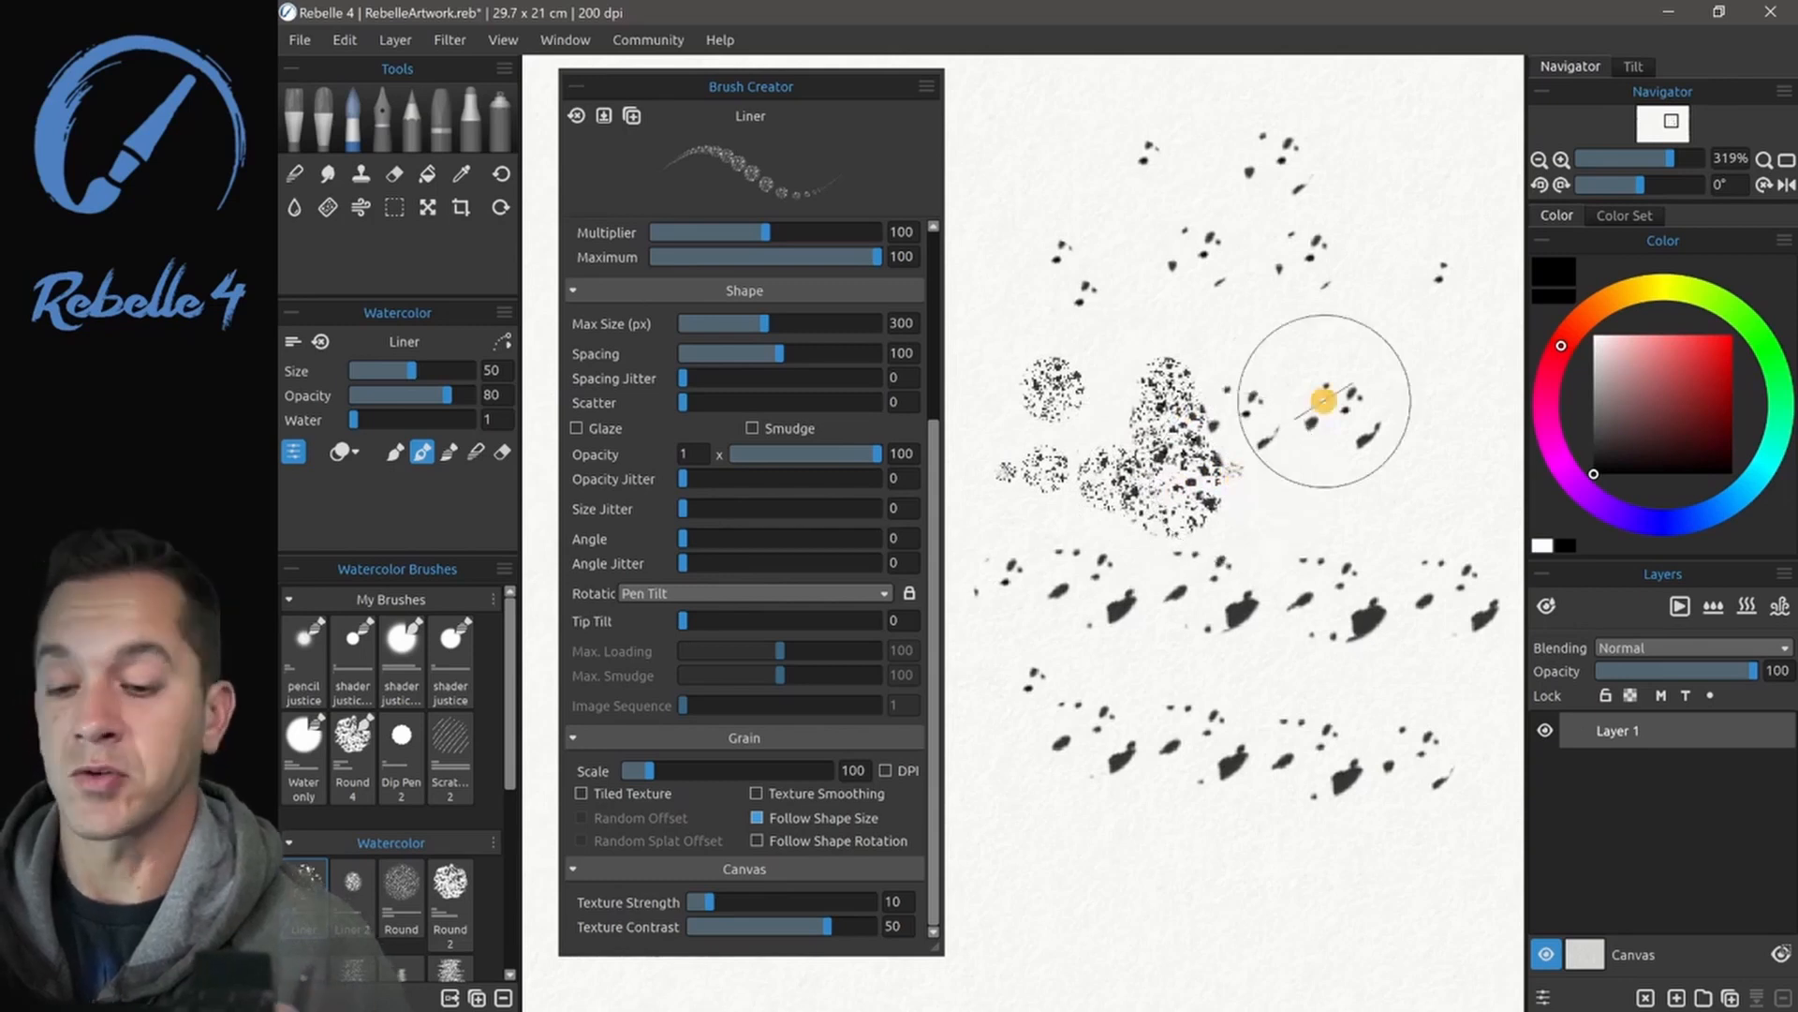
left_click(760, 840)
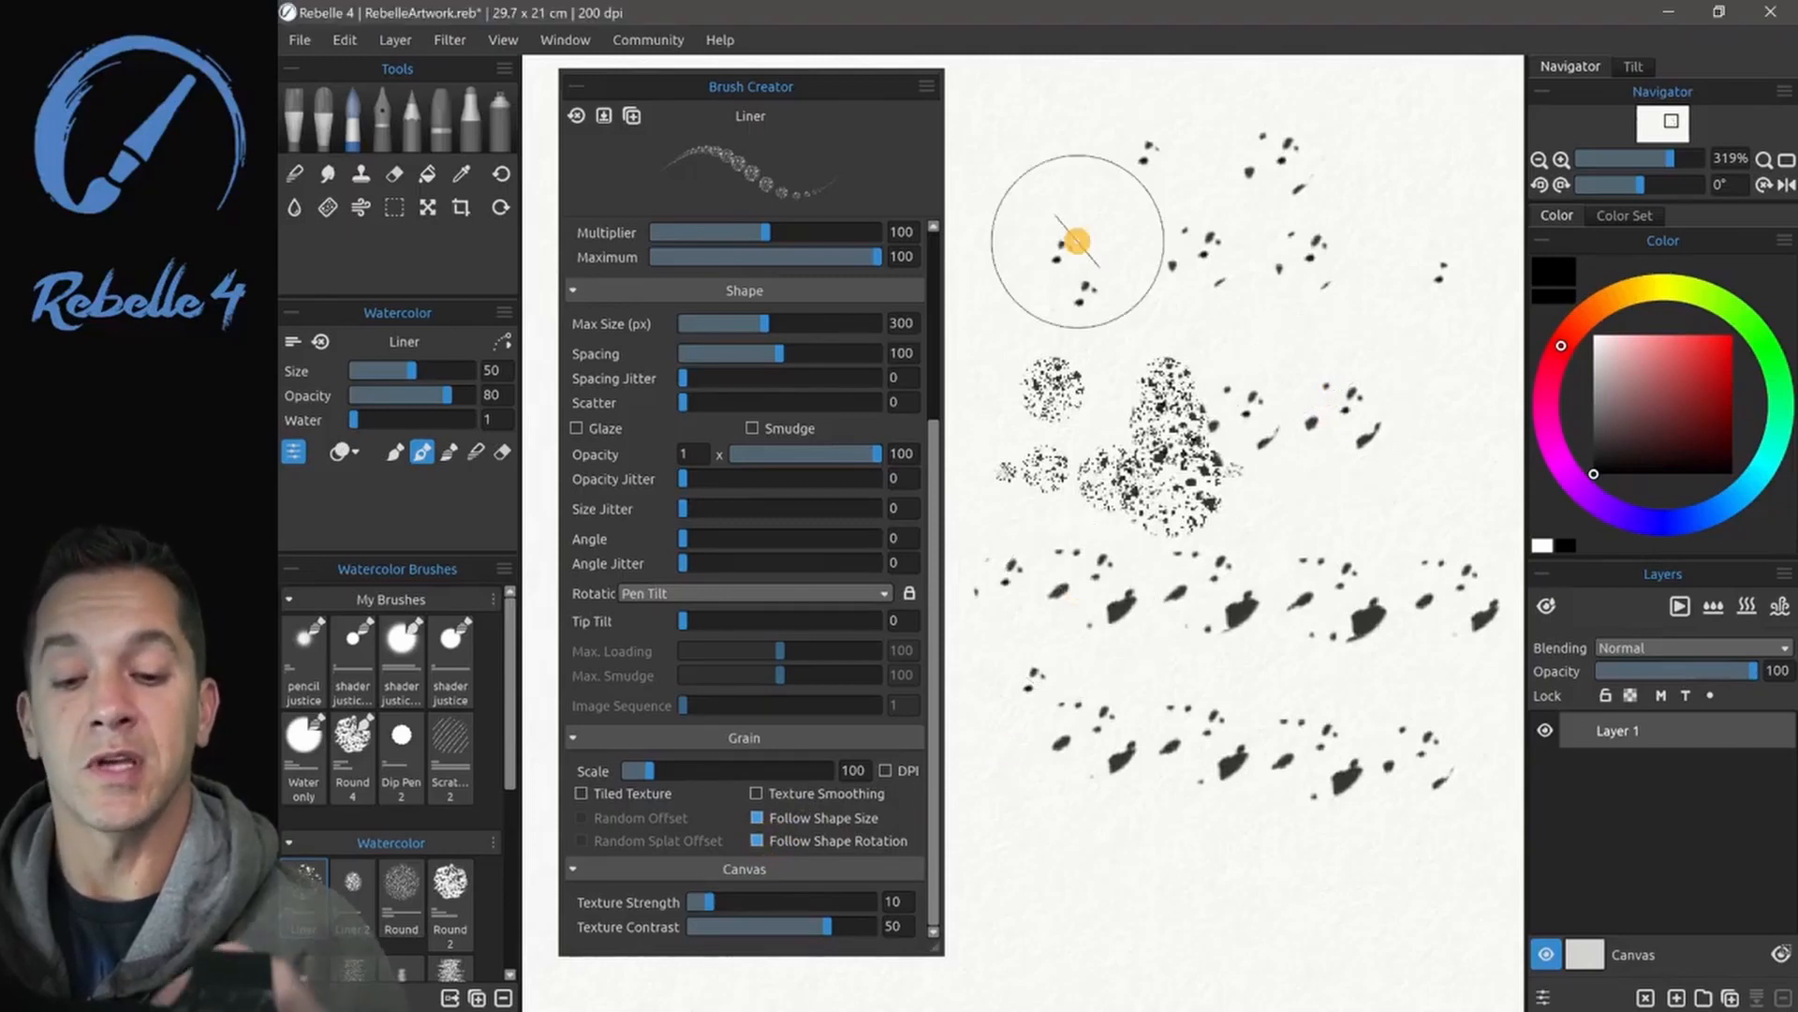
left_click(1028, 187)
mouse_move(1068, 209)
left_mouse_down()
mouse_move(1268, 201)
mouse_move(1375, 233)
left_mouse_up()
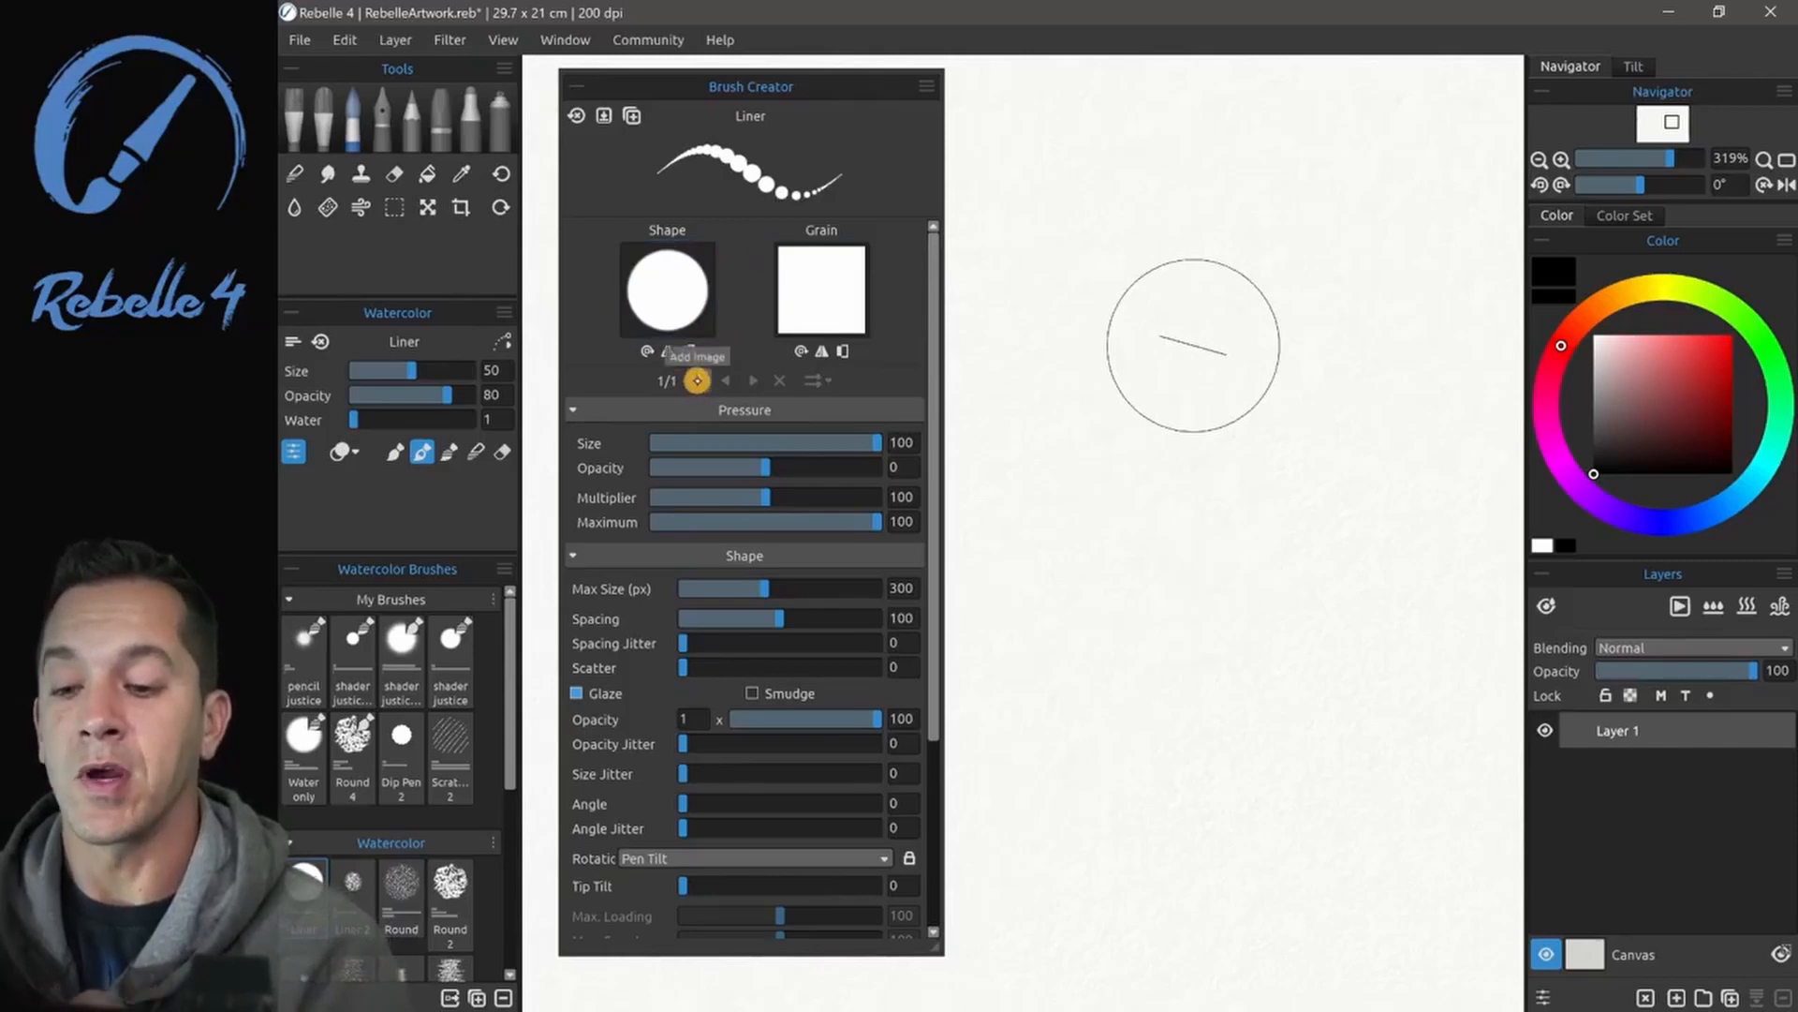
- Add a second image to the Liner brush, give it the star shape, and try the speckled grain on it
left_click(697, 377)
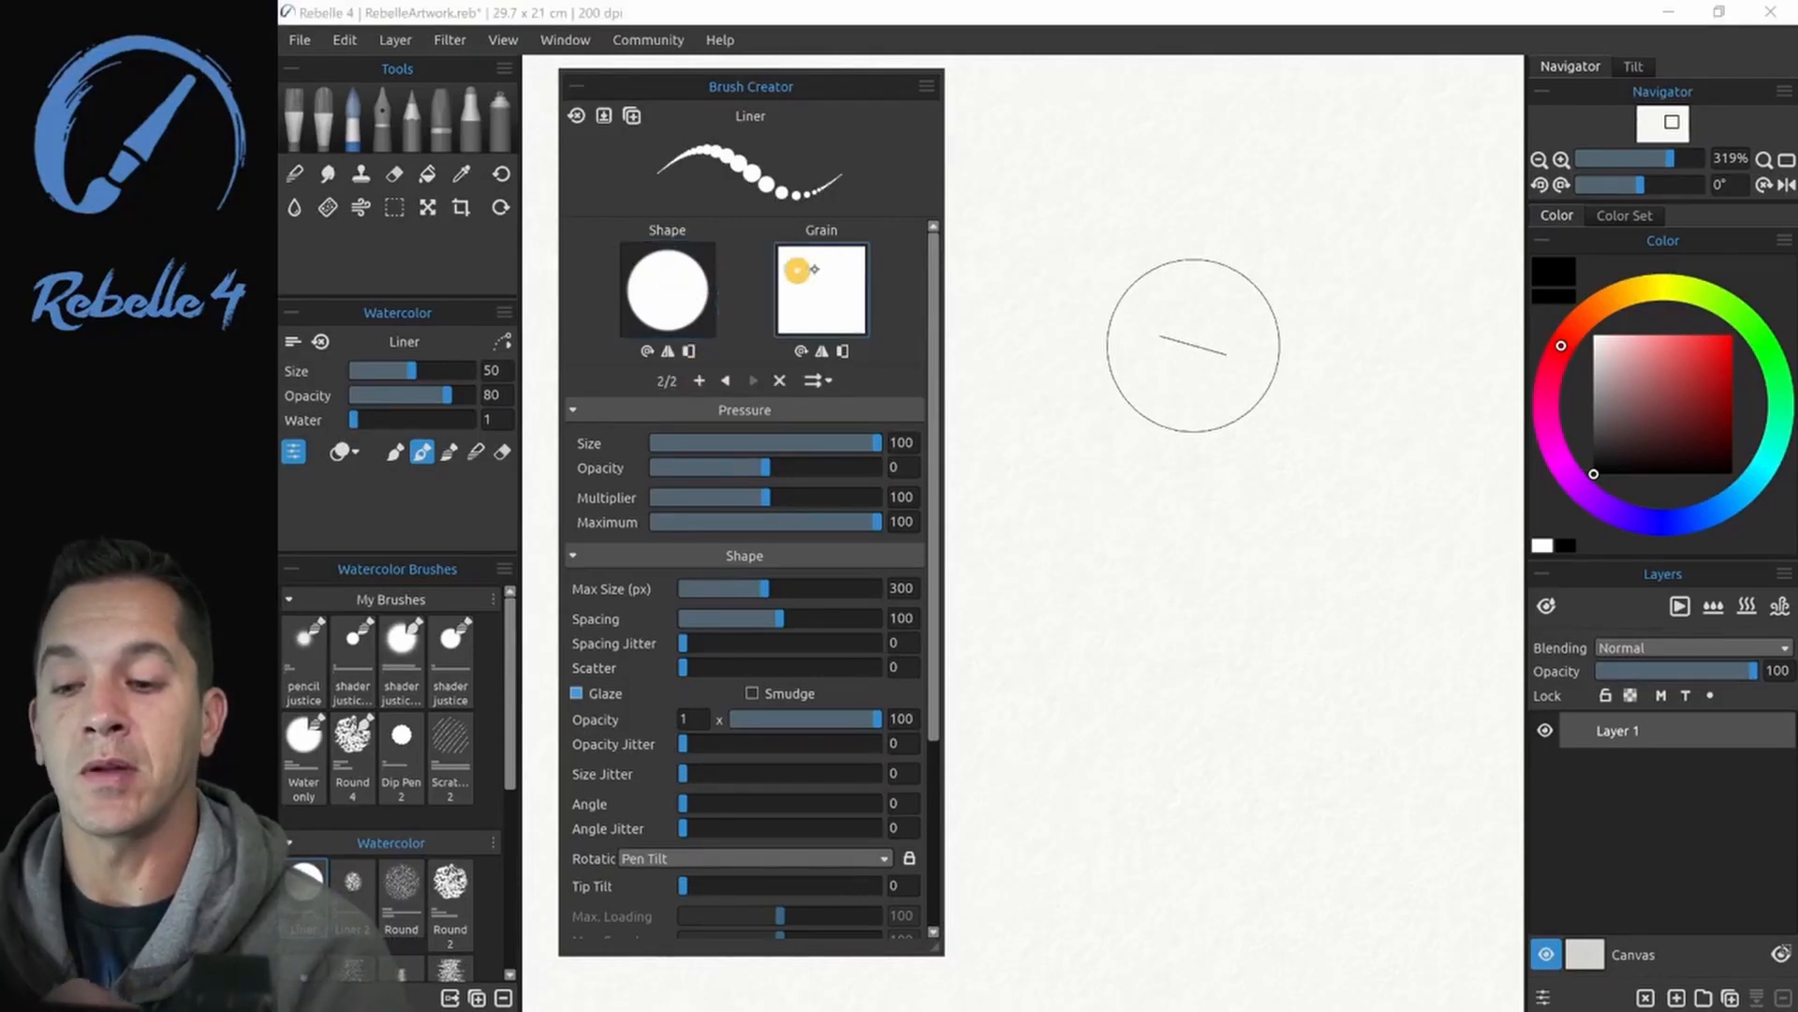
left_click(665, 300)
left_click(1159, 371)
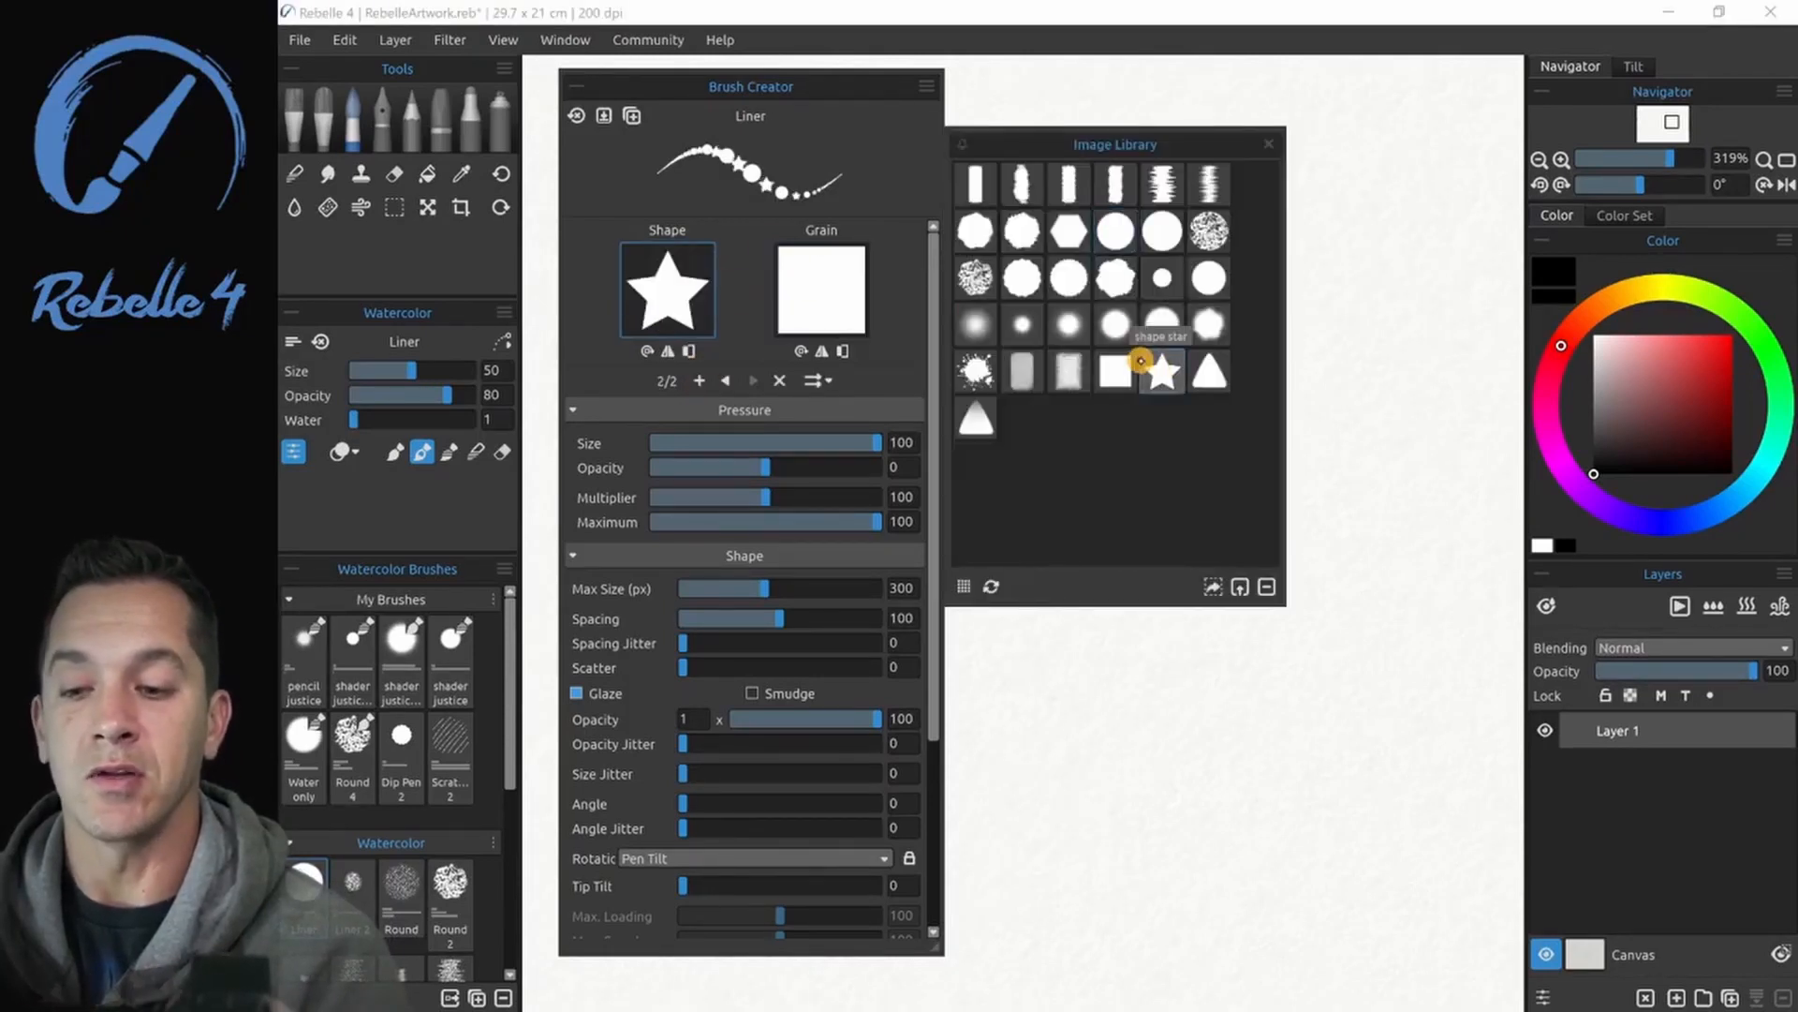
left_click(814, 296)
left_click(1021, 273)
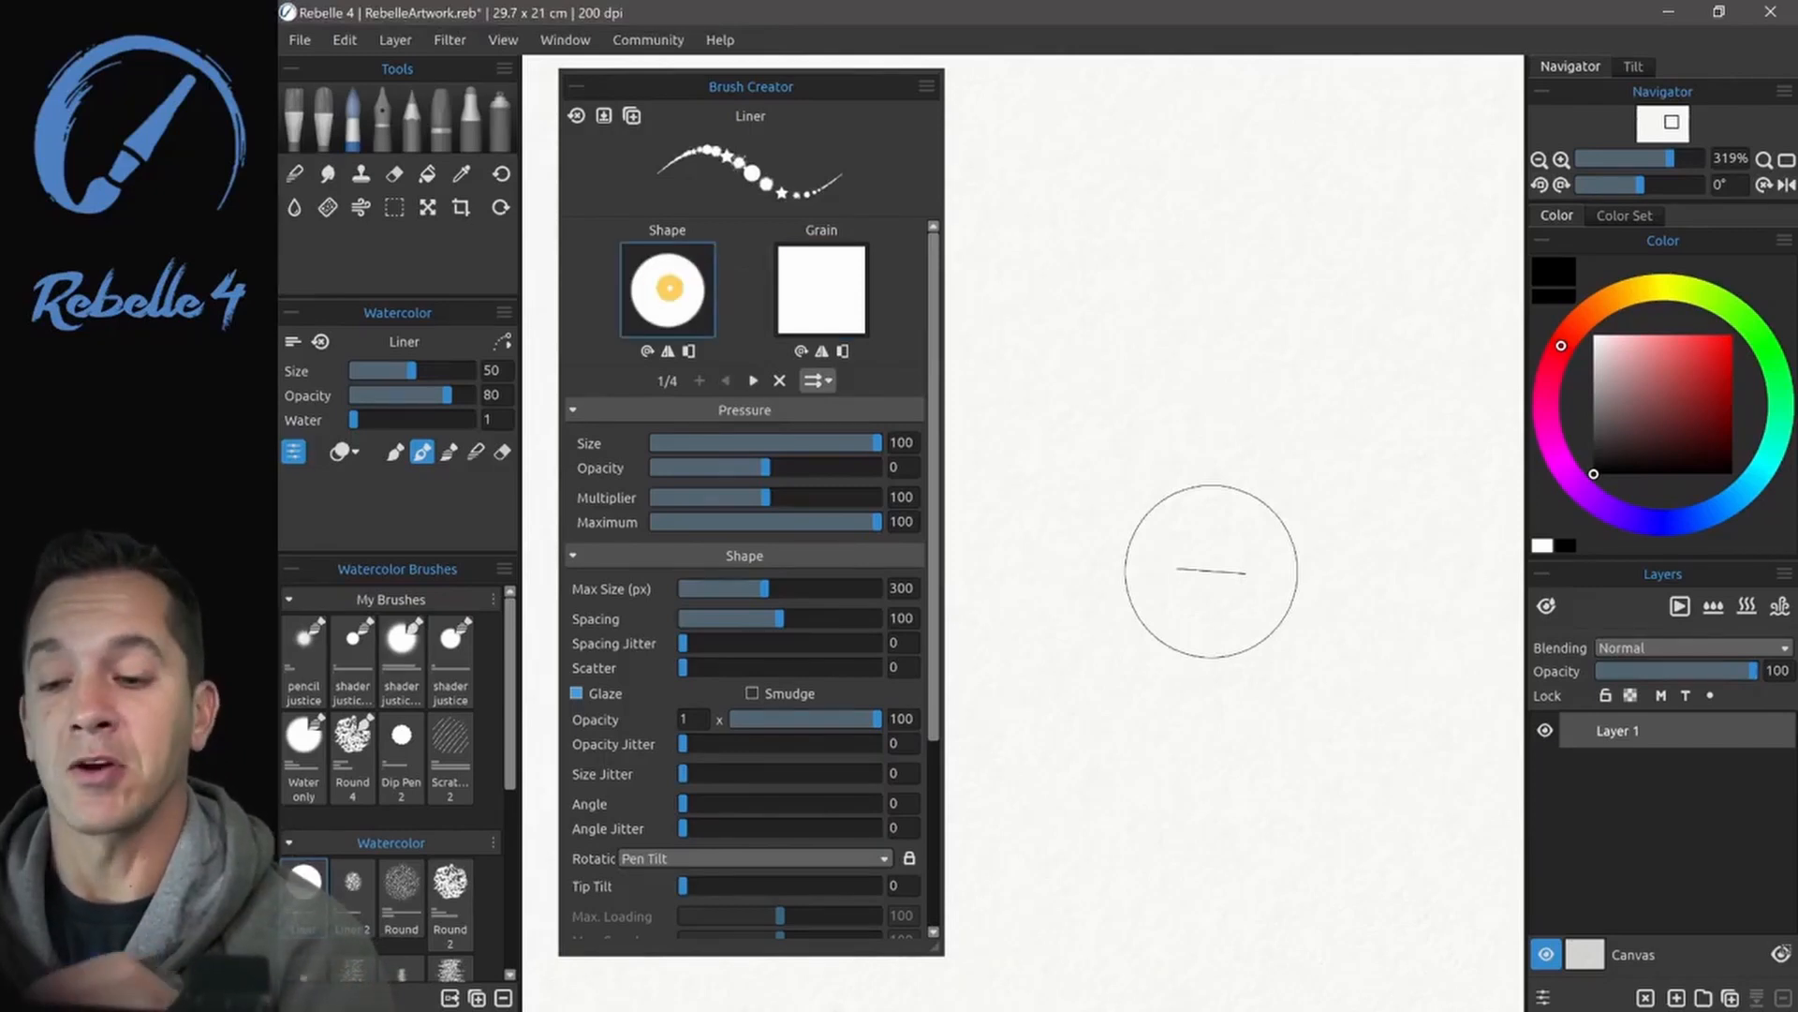
- Go to the four-image Liner brush's splatter image and assign it the speckled grain
left_click(752, 381)
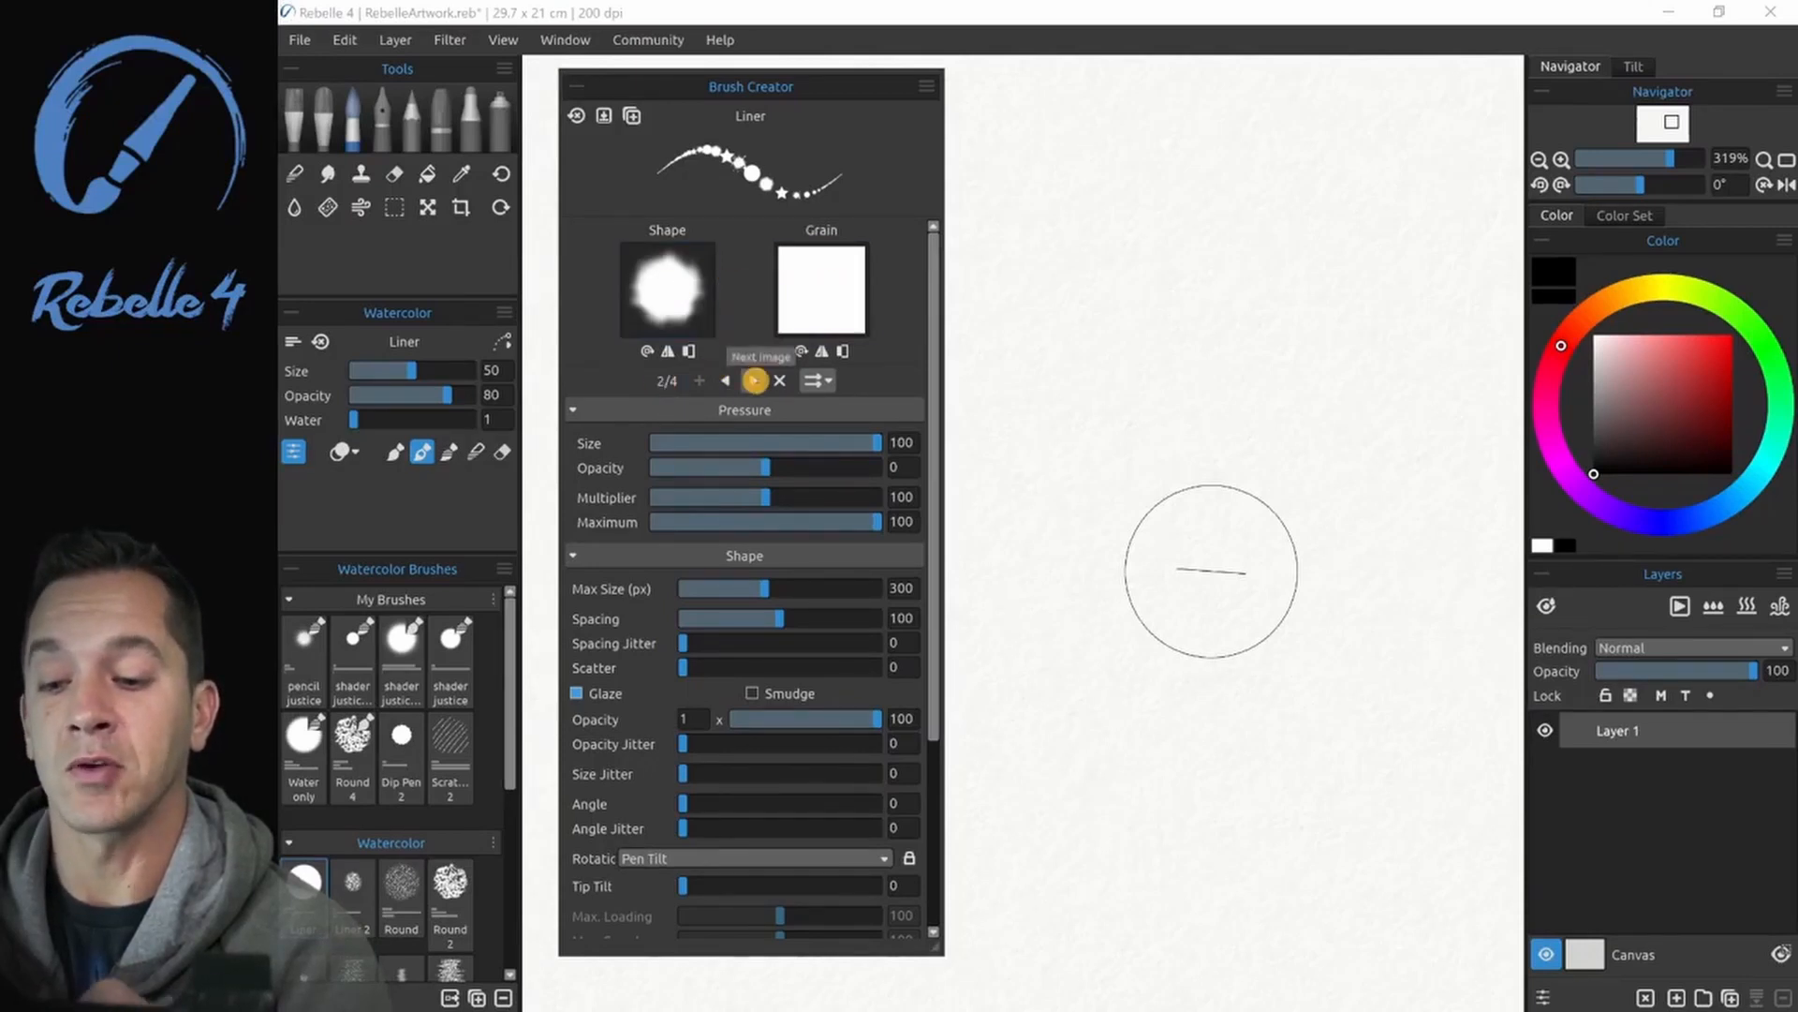
left_click(754, 381)
left_click(753, 380)
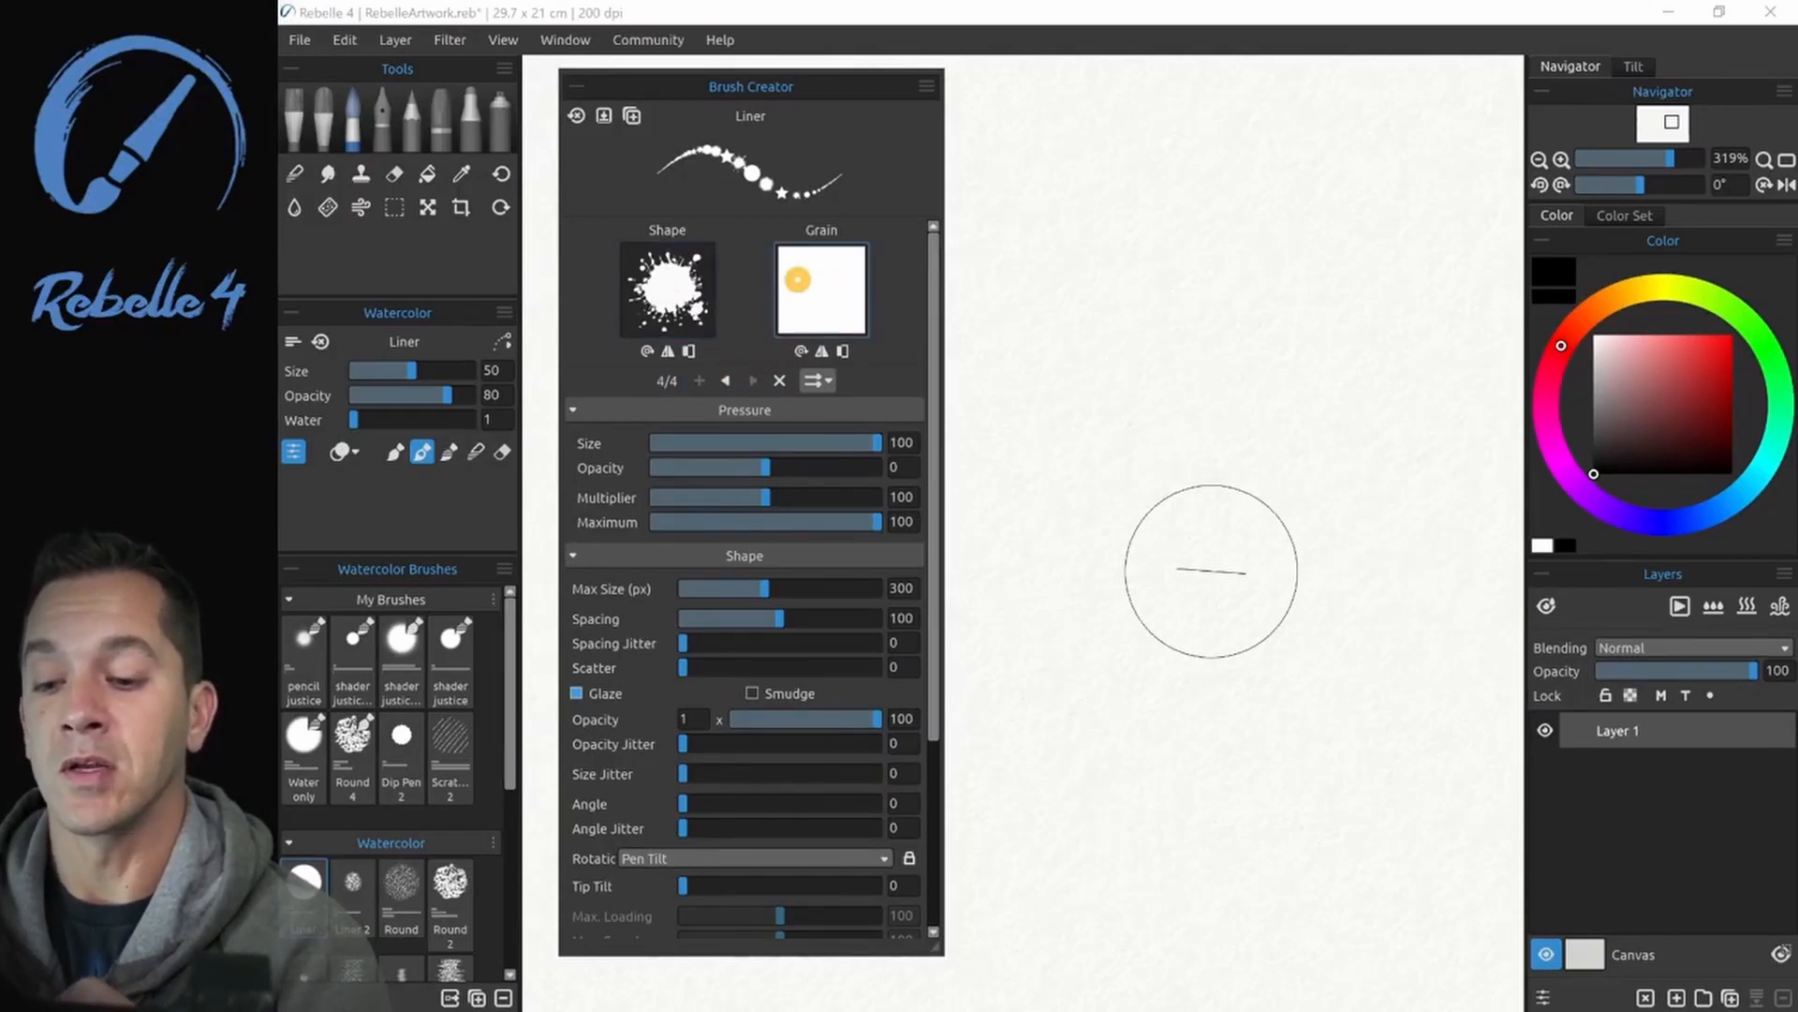
left_click(817, 294)
left_click(1024, 276)
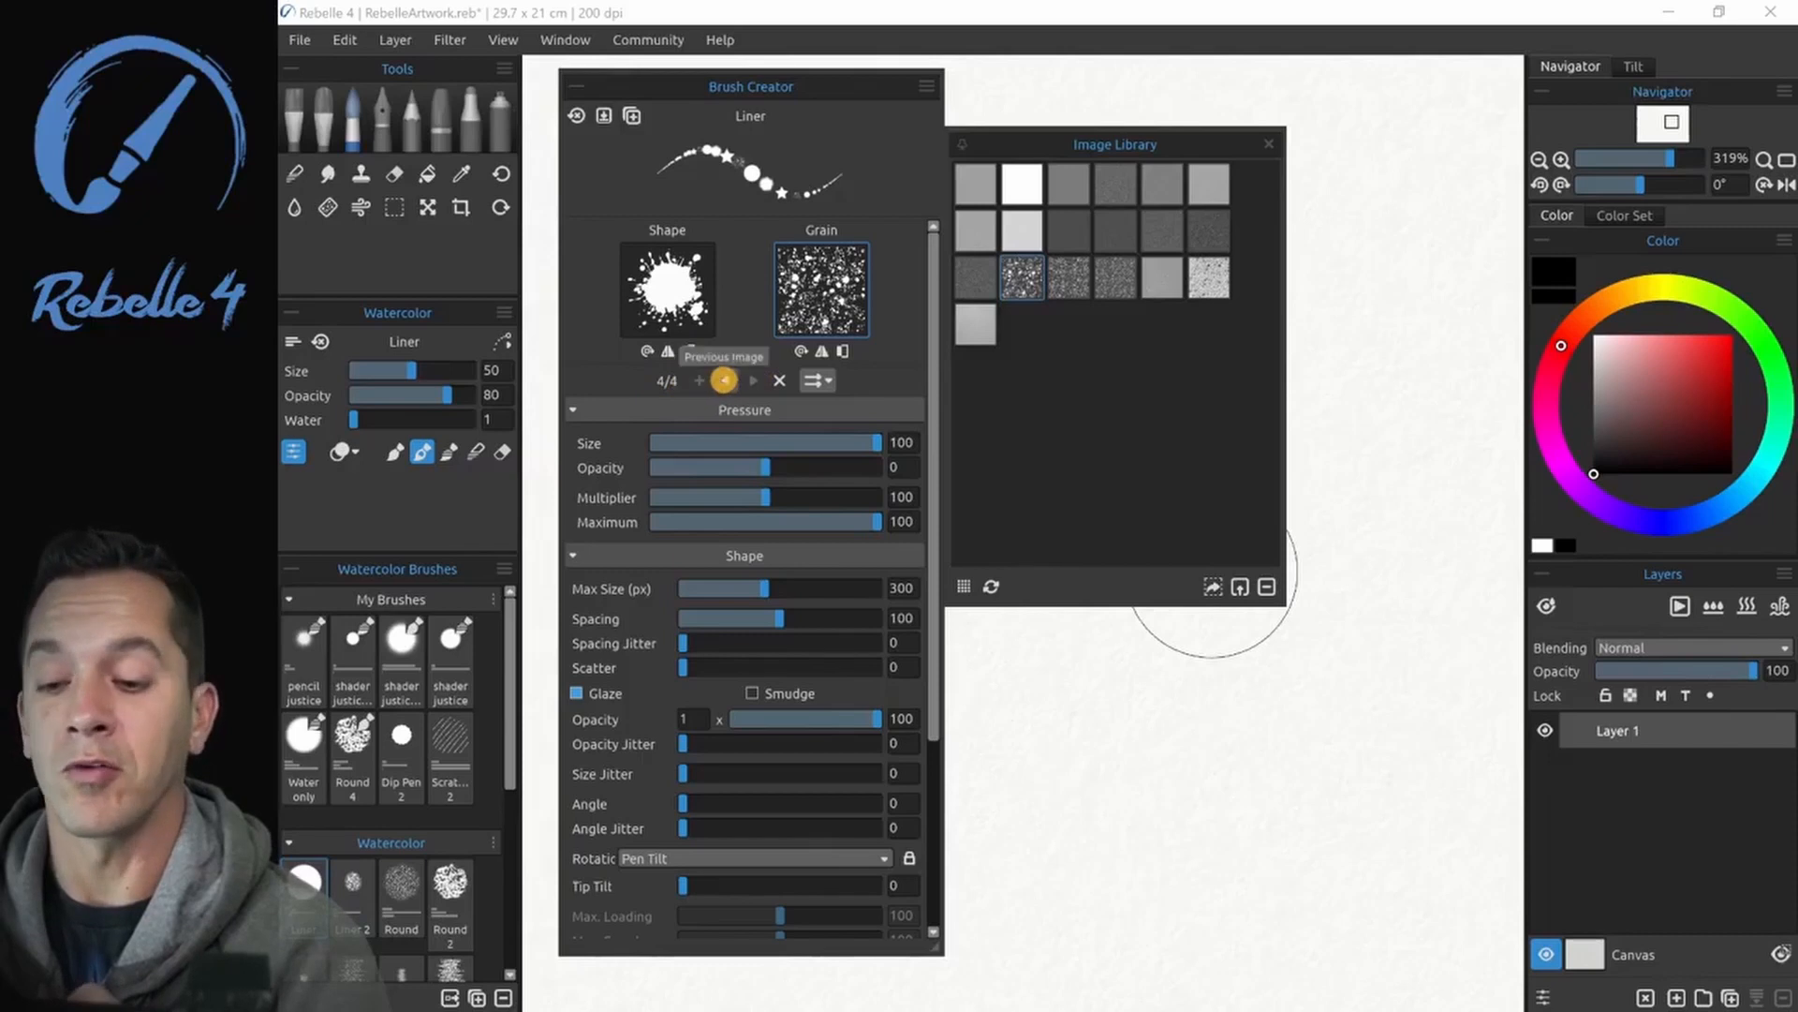
- Compare the grains of the brush's four images, and reset the splatter image's grain to plain white
left_click(726, 380)
left_click(726, 380)
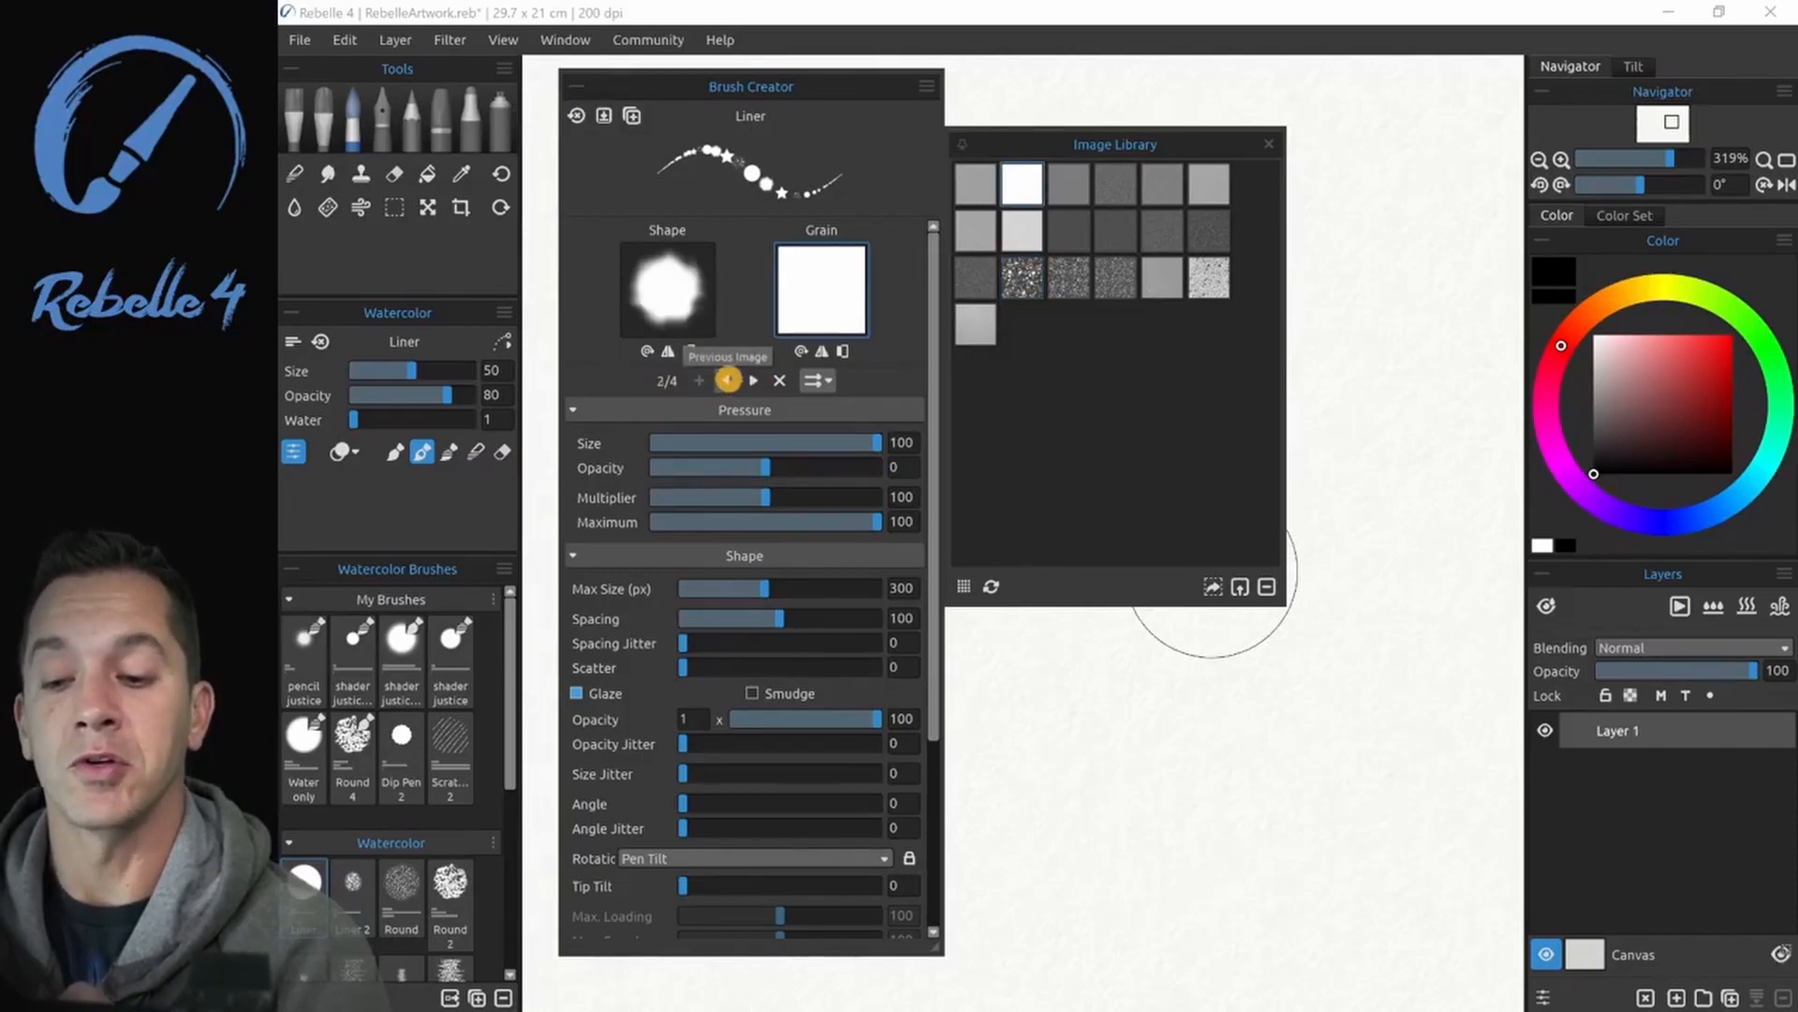
left_click(728, 379)
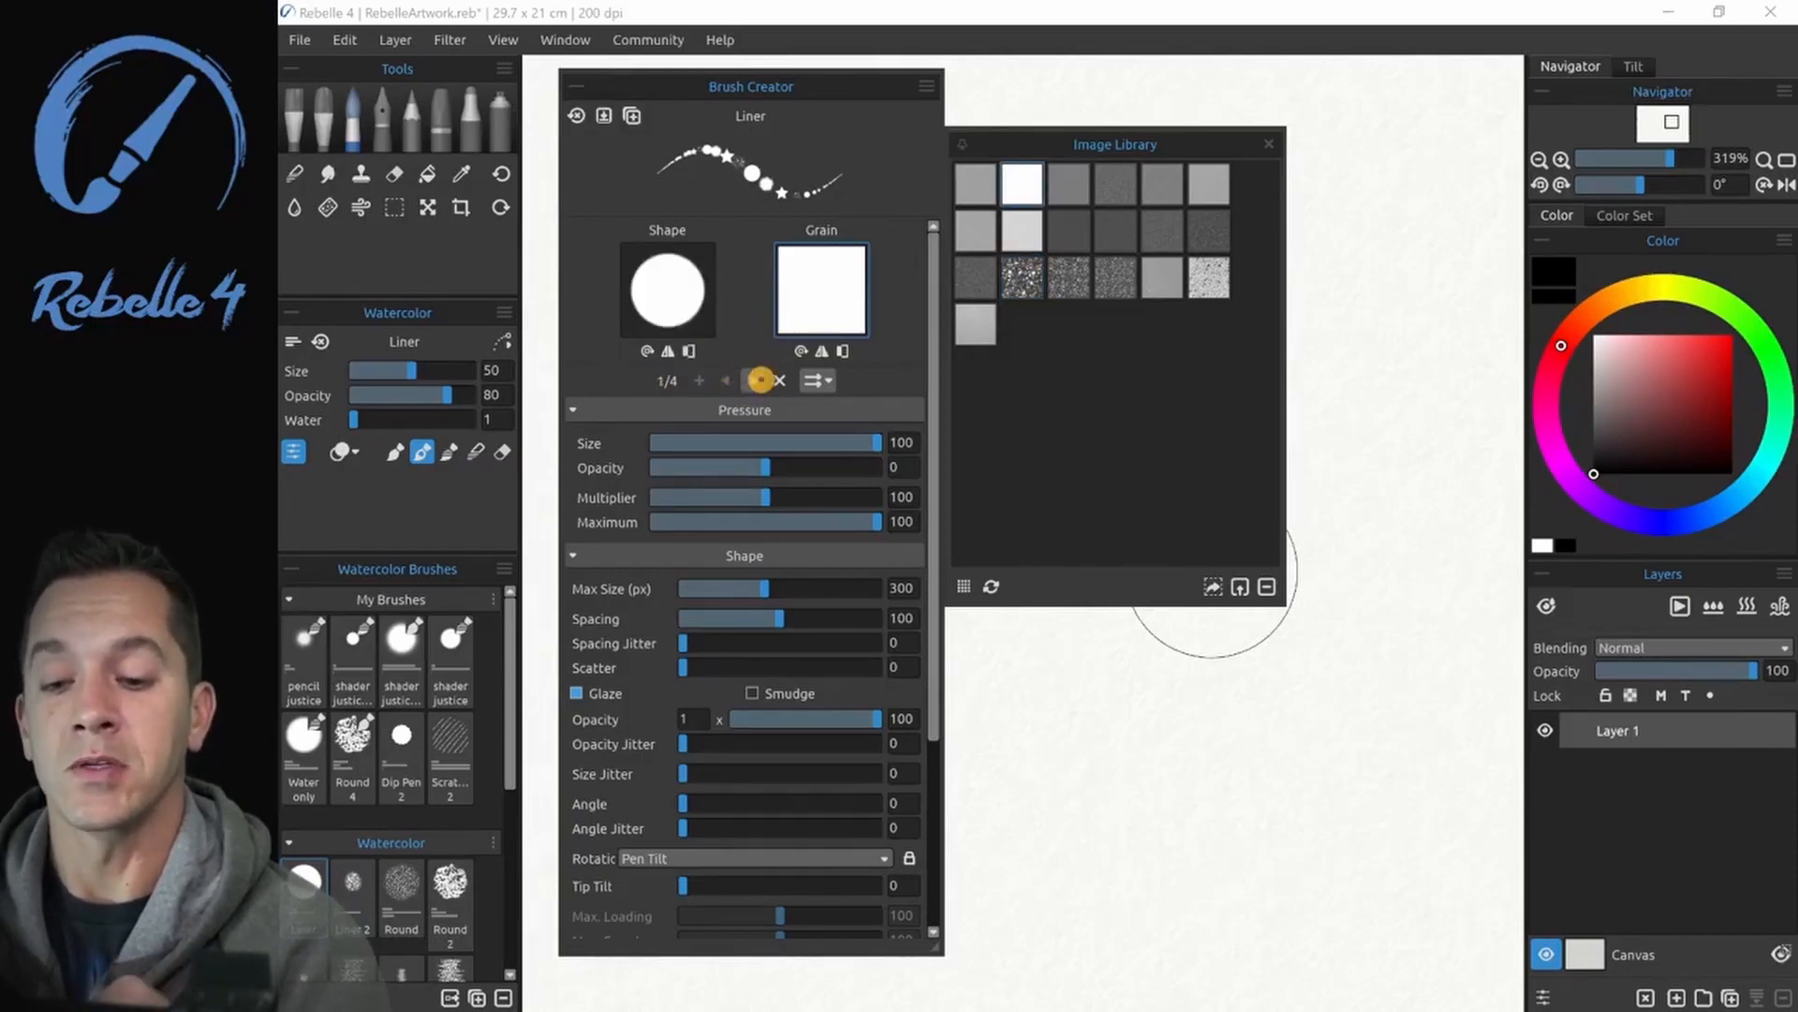
left_click(753, 380)
left_click(753, 380)
left_click(753, 380)
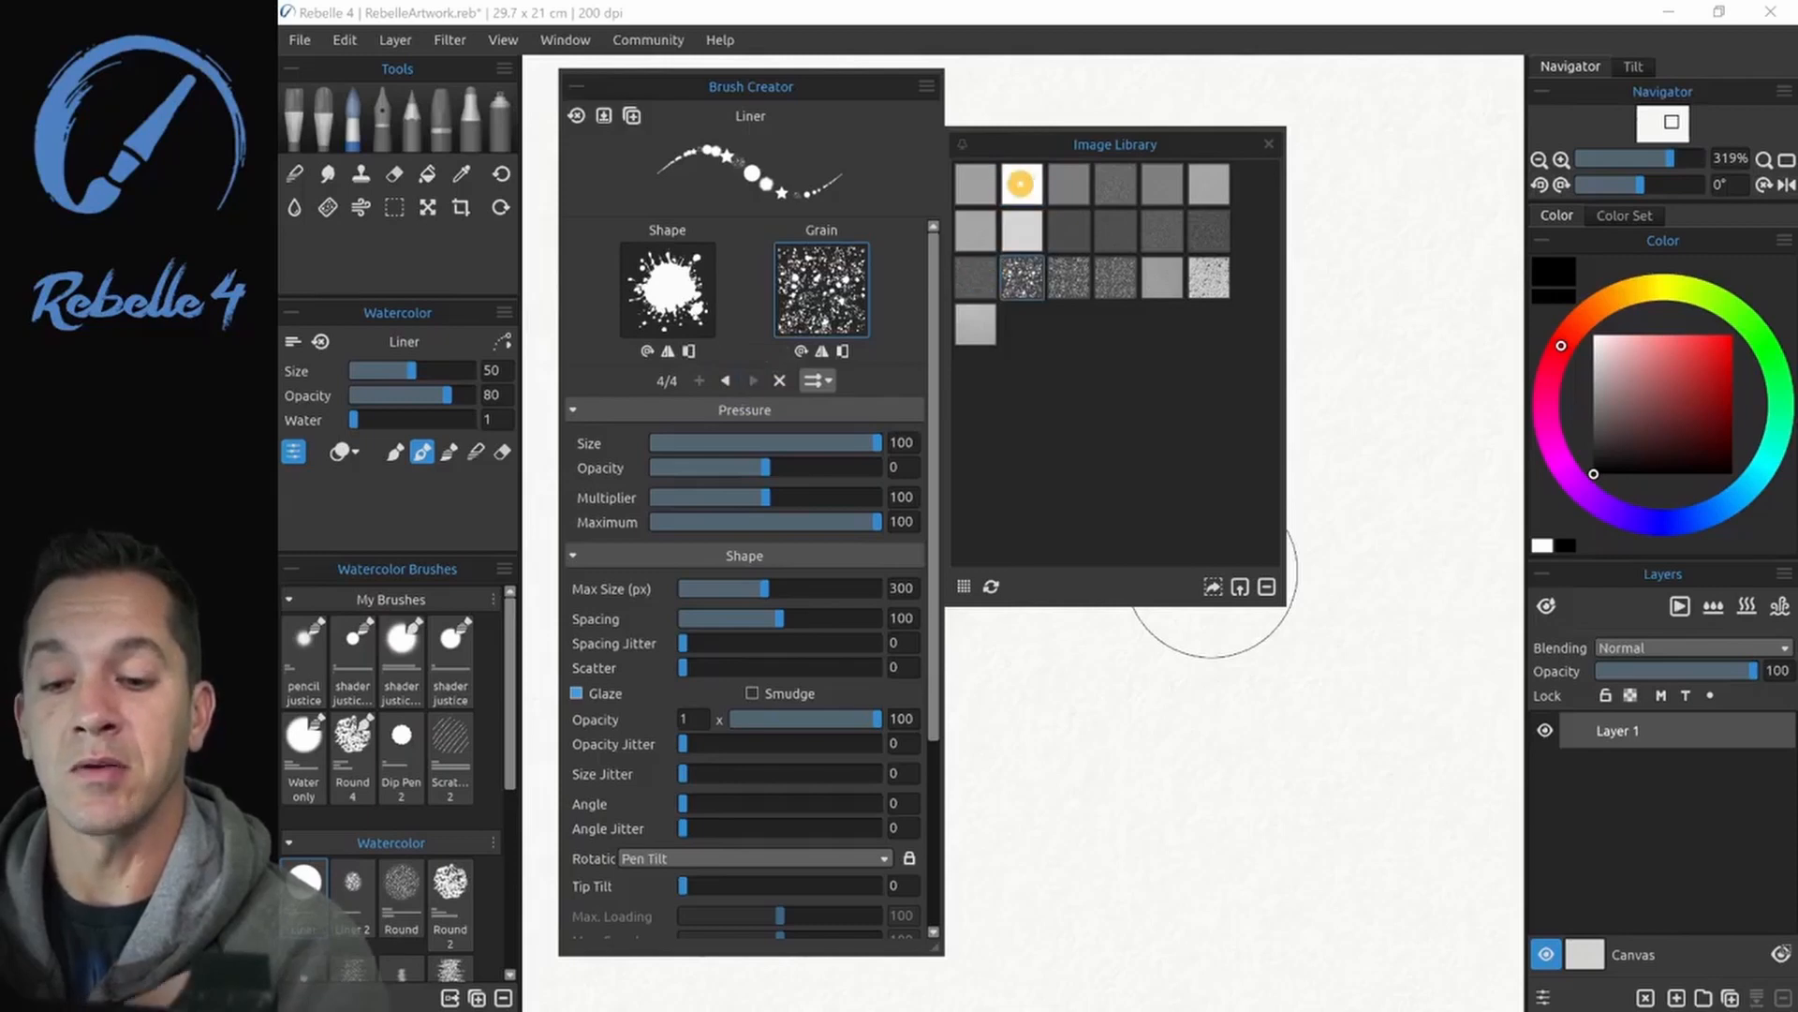
left_click(1022, 179)
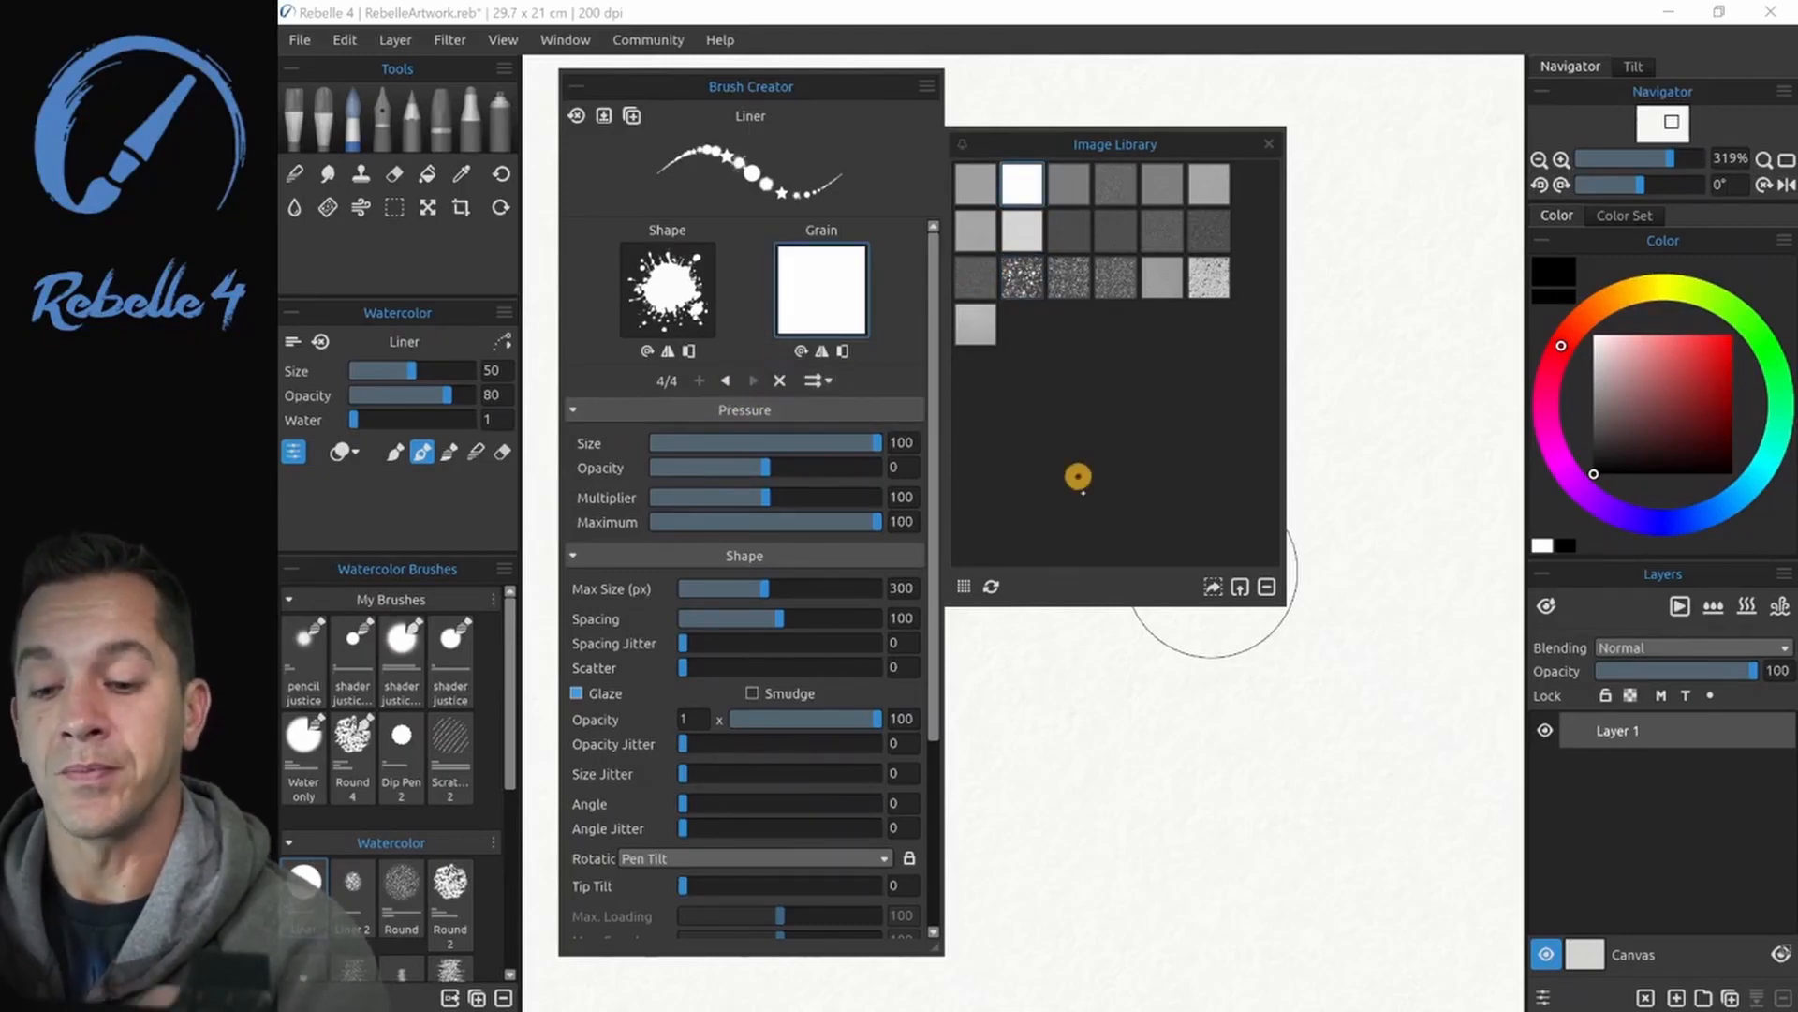
- Close the image library and paint two horizontal test rows of the brush's four alternating shapes
left_click(1269, 143)
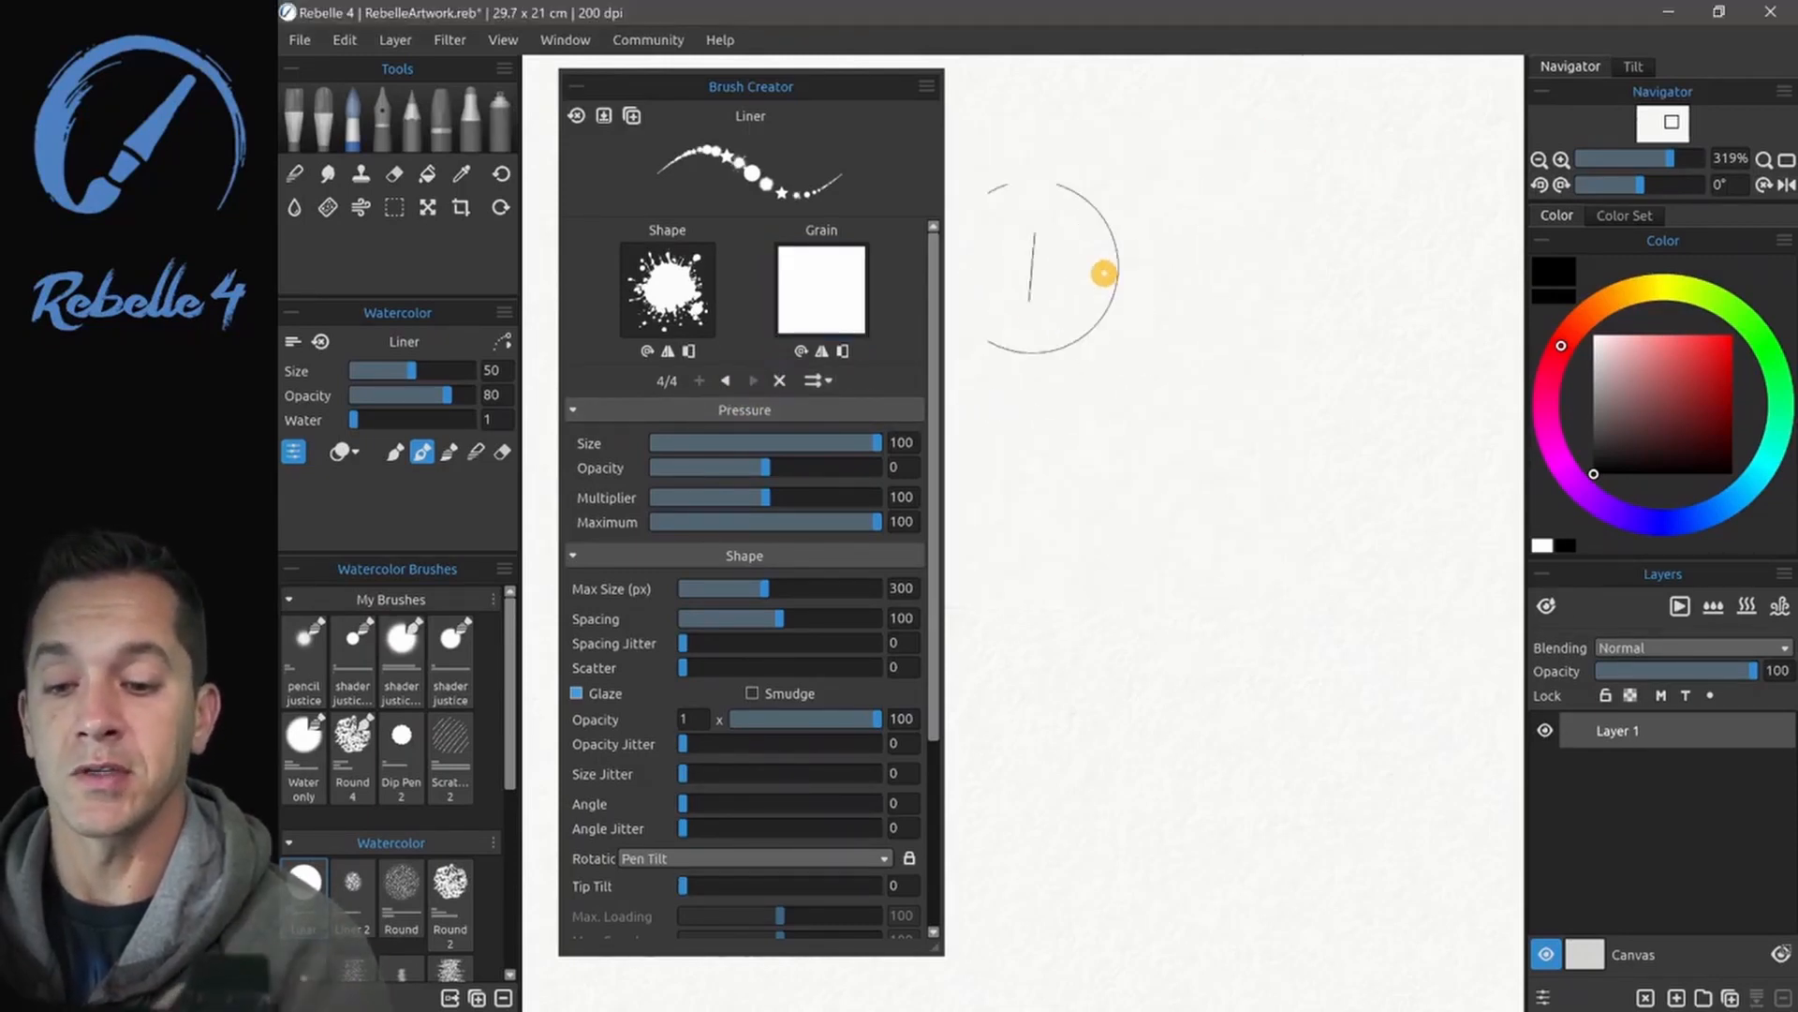
left_click_drag(993, 322, 1450, 319)
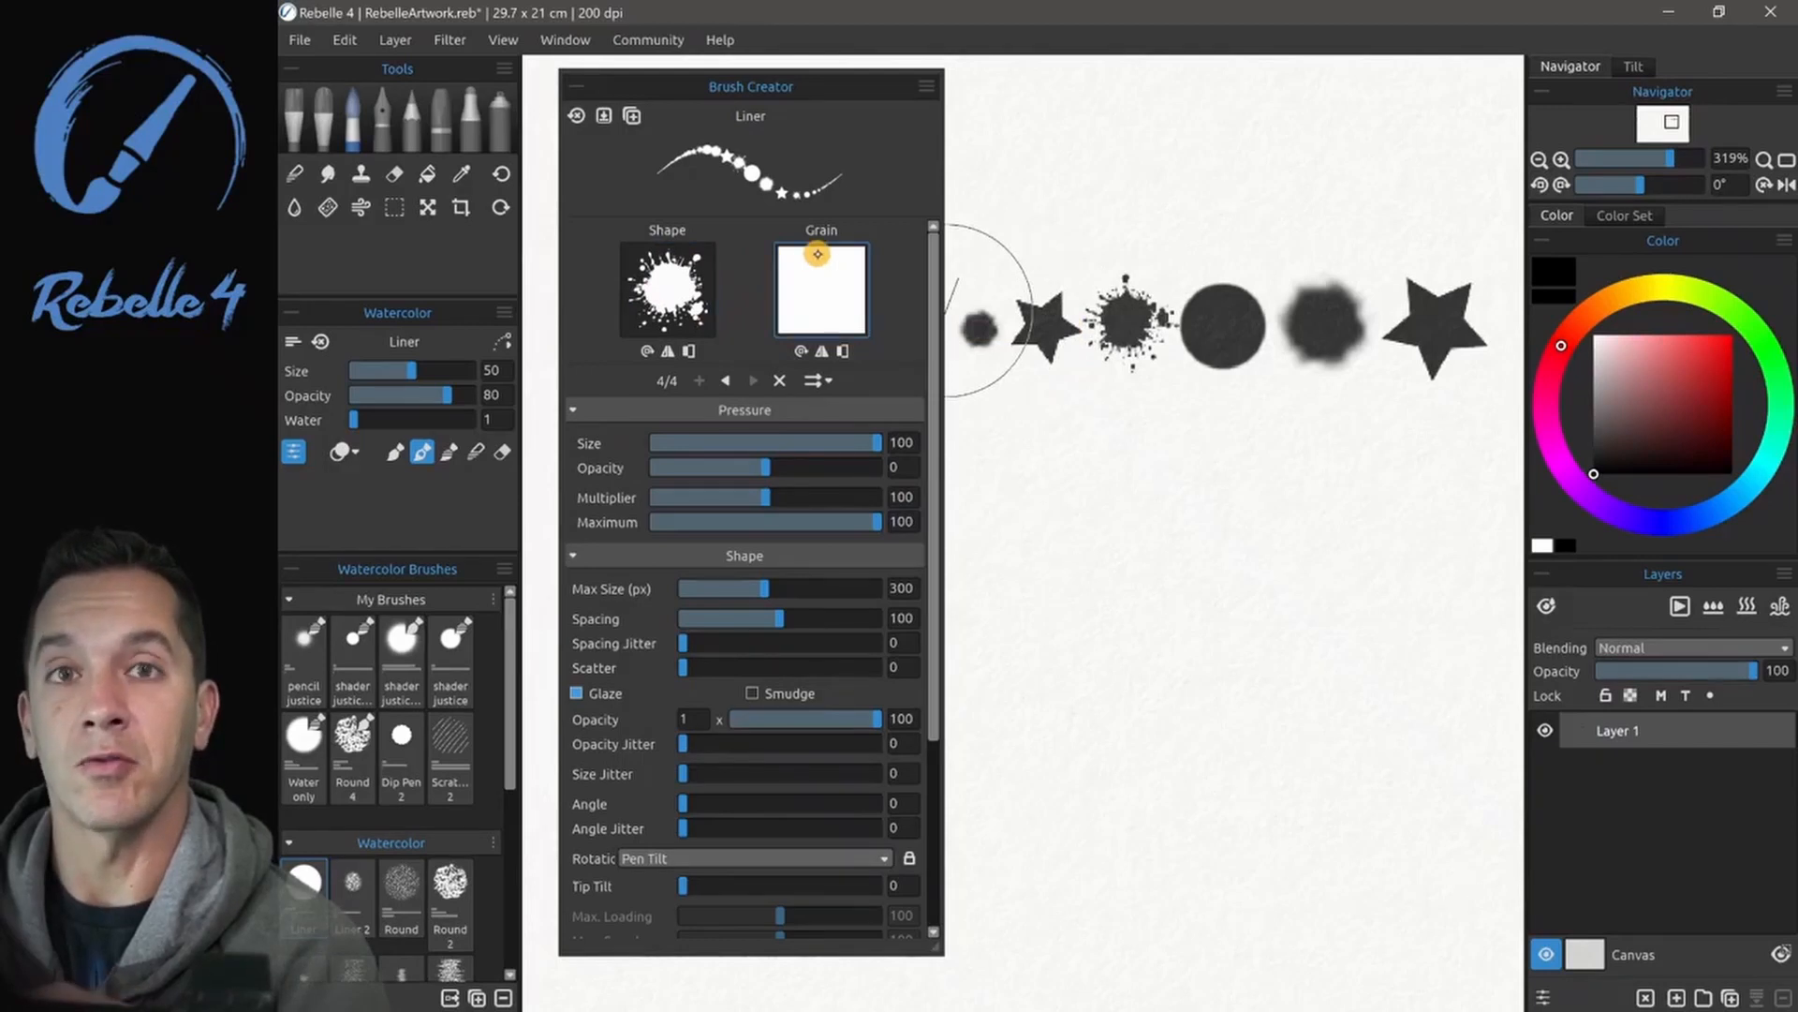
left_click_drag(972, 467, 1431, 450)
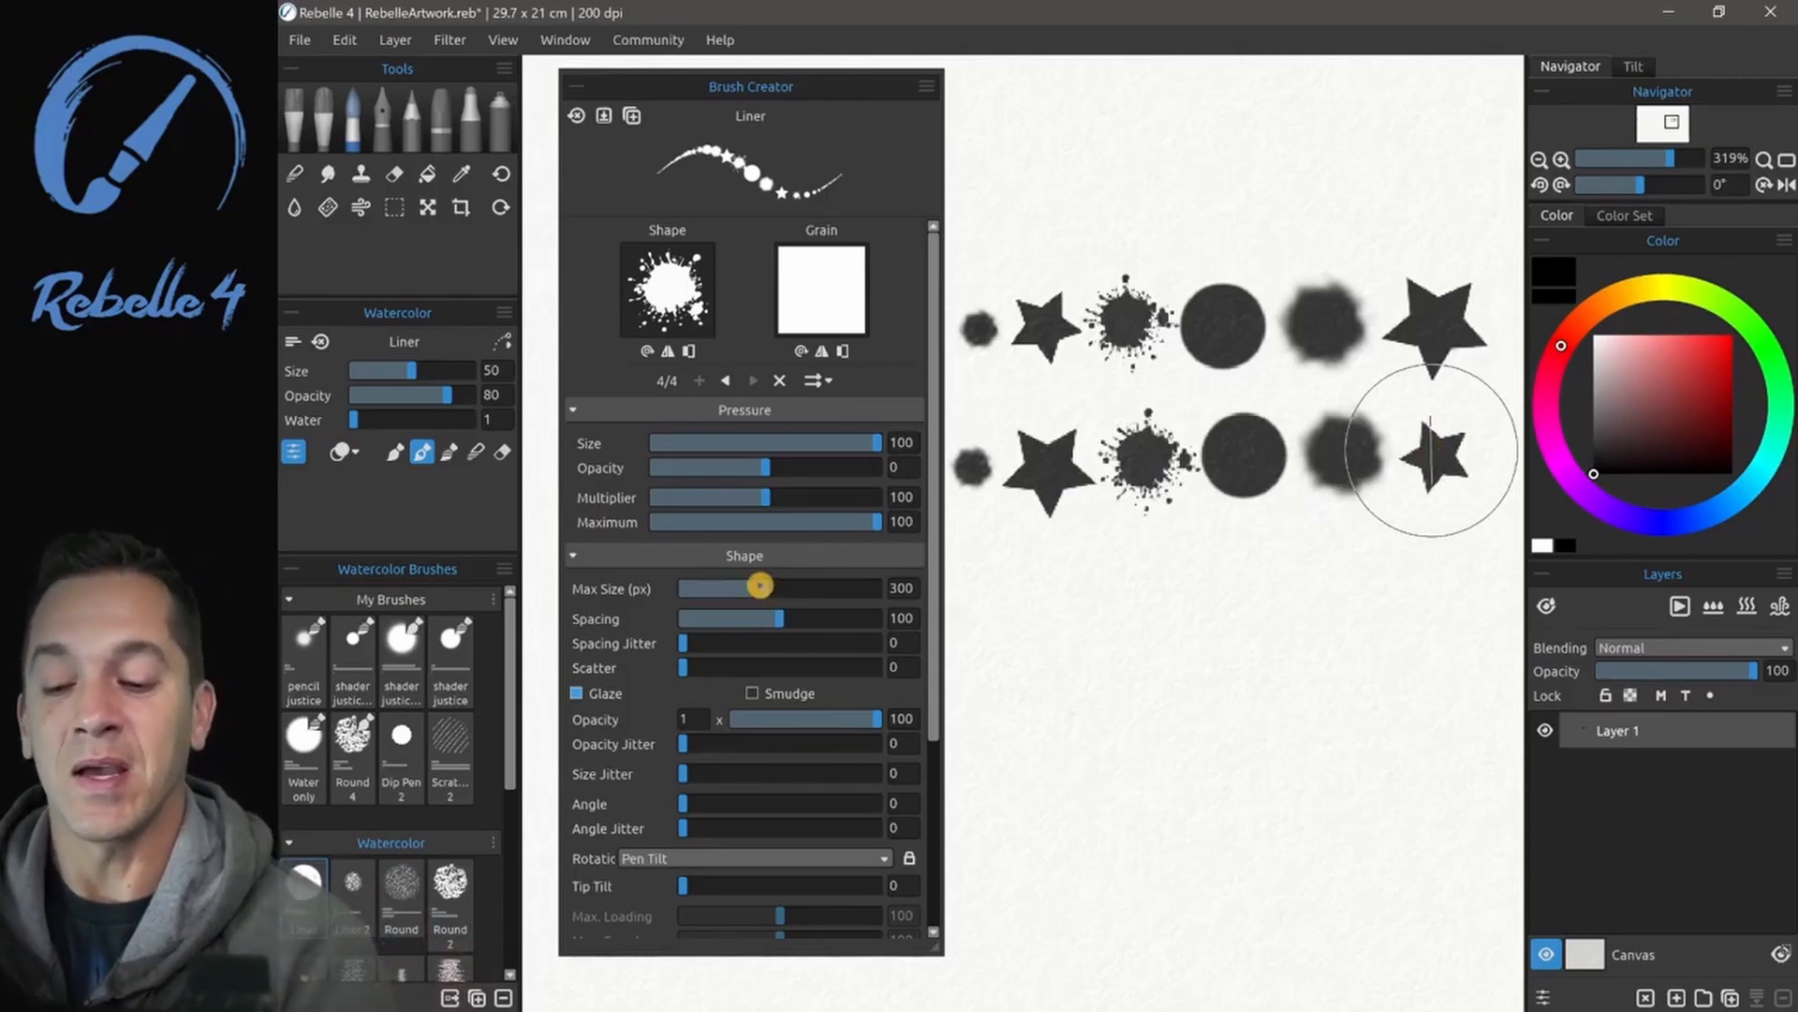
- Reduce the Liner brush's spacing to 10, paint a curved test stroke, and raise the spacing again
left_click_drag(770, 616, 689, 619)
mouse_move(1014, 595)
left_mouse_down()
mouse_move(1199, 570)
mouse_move(1290, 581)
mouse_move(1357, 620)
left_mouse_up()
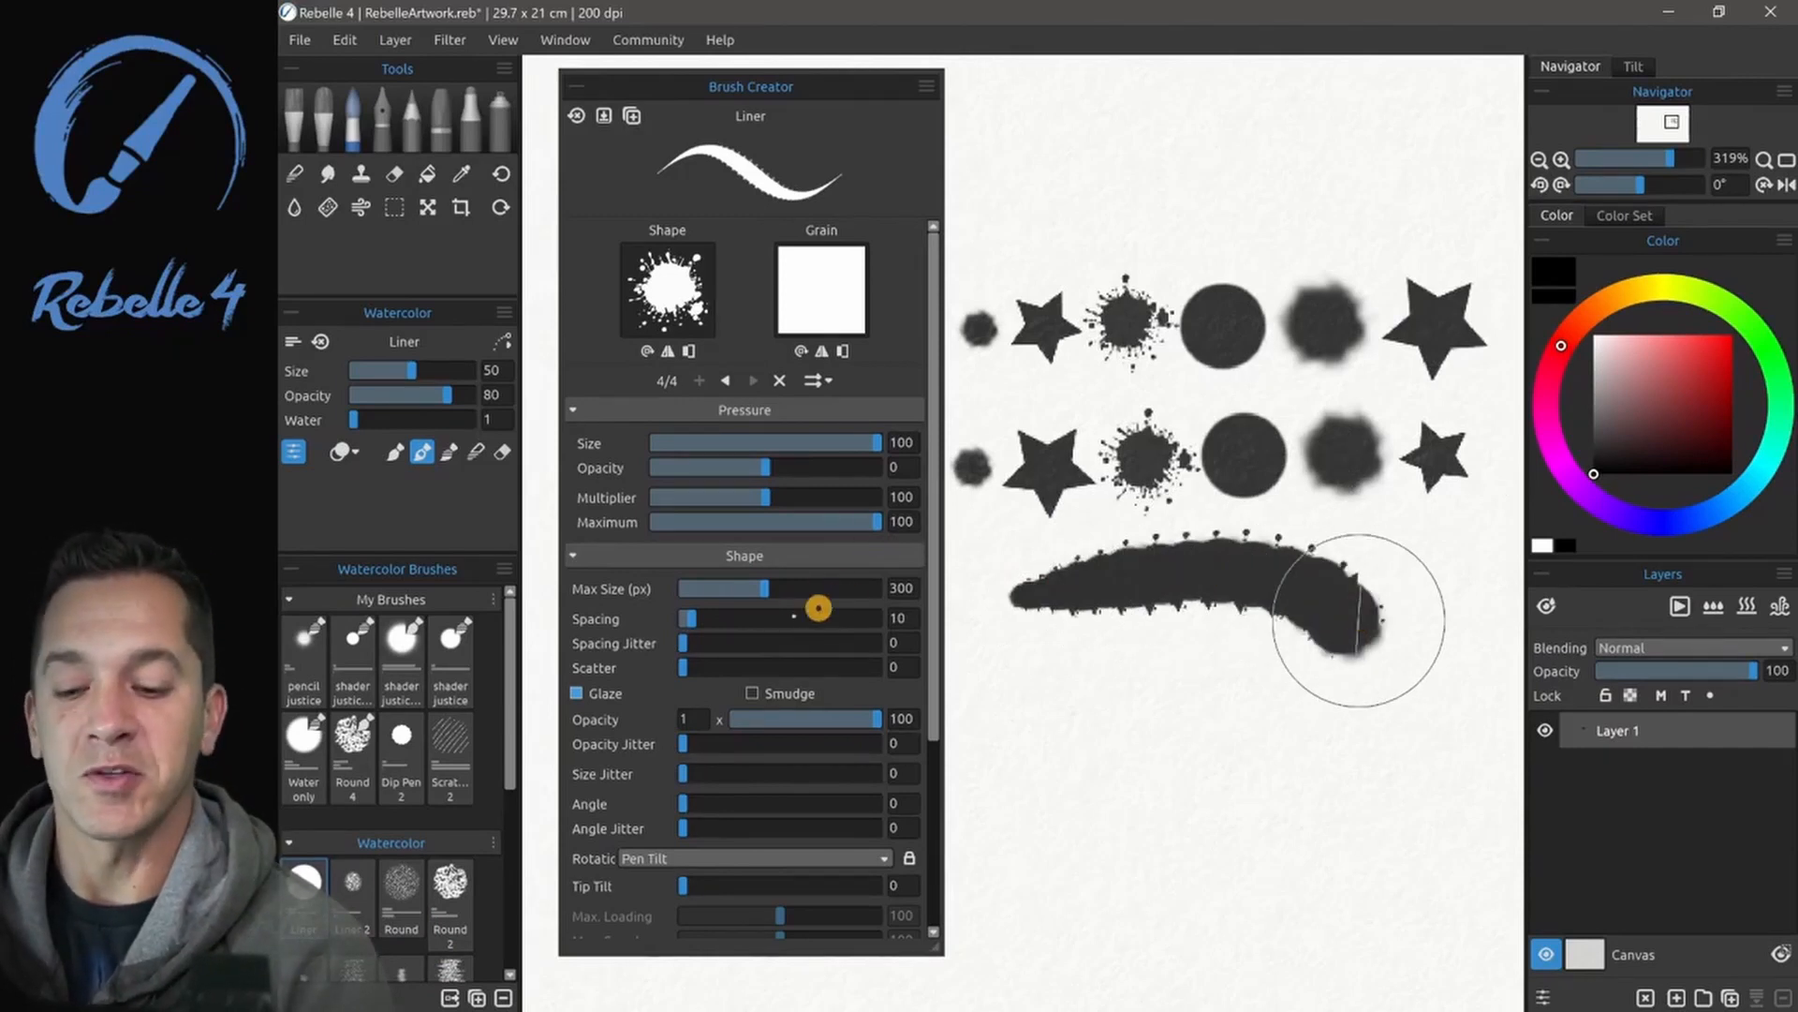
left_click_drag(770, 613, 858, 619)
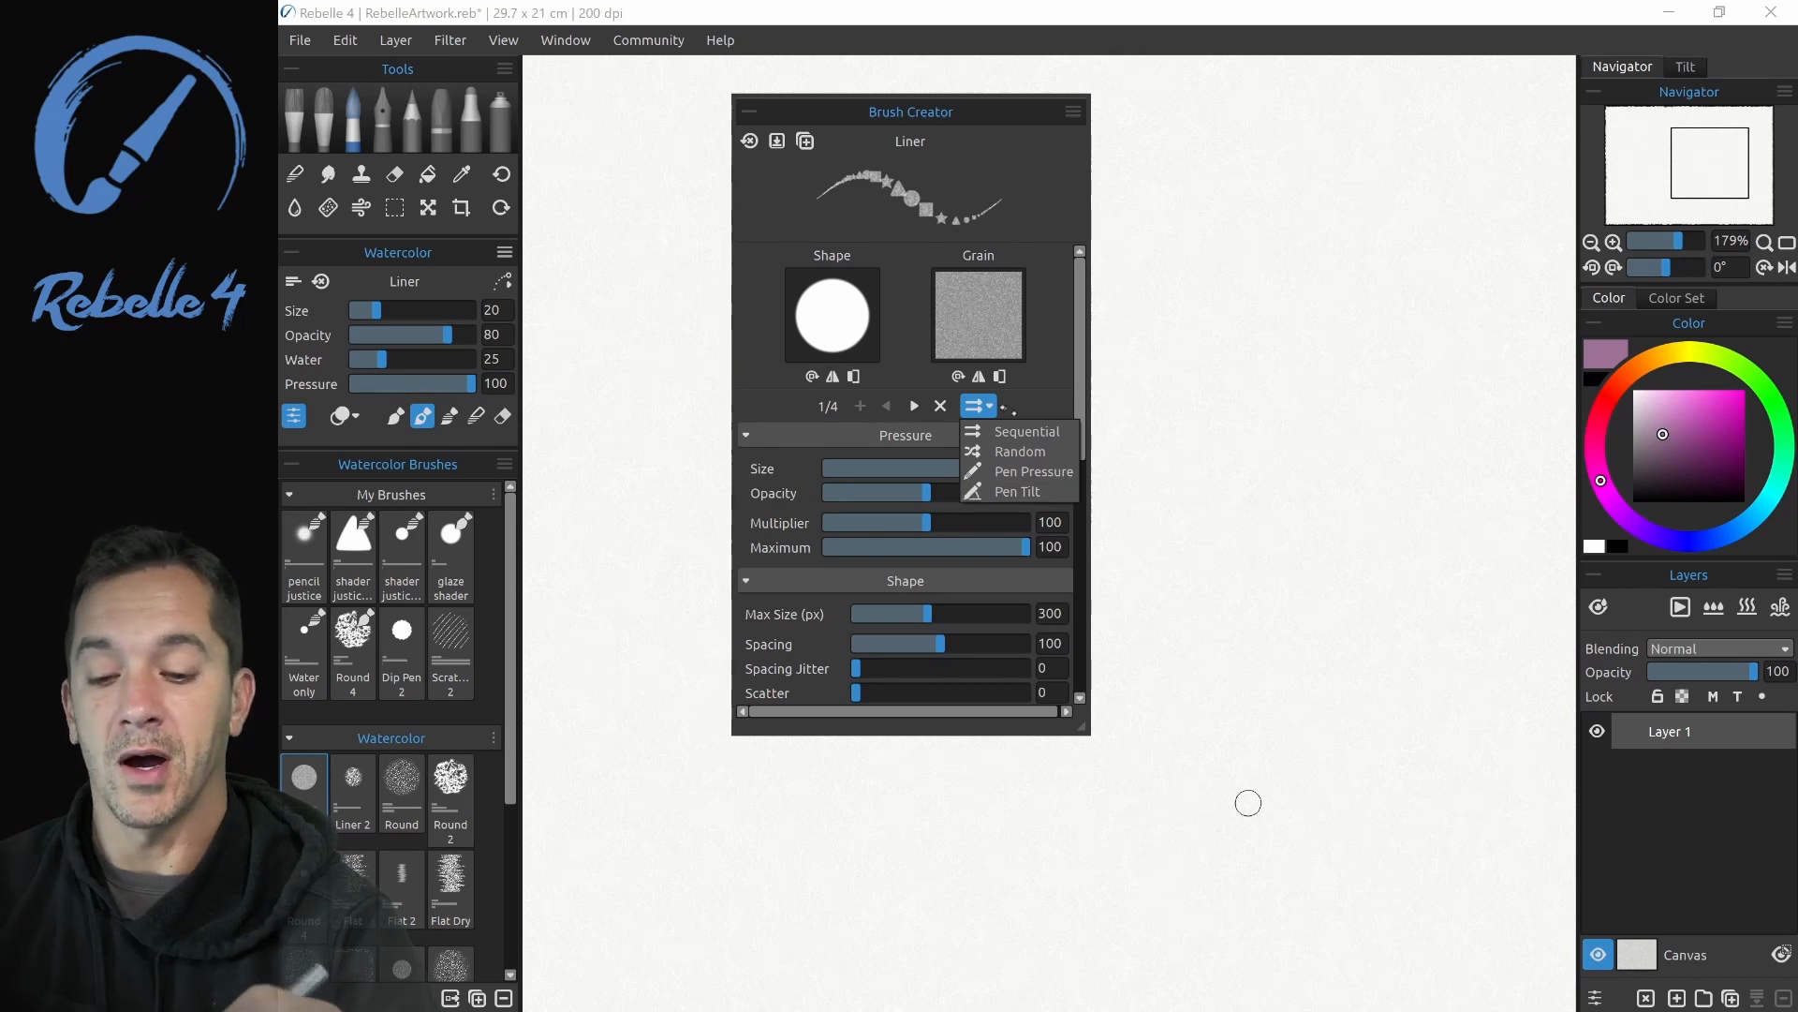
- Choose Pen Pressure as the mode that selects among the Liner brush's four shape images
left_click(1034, 471)
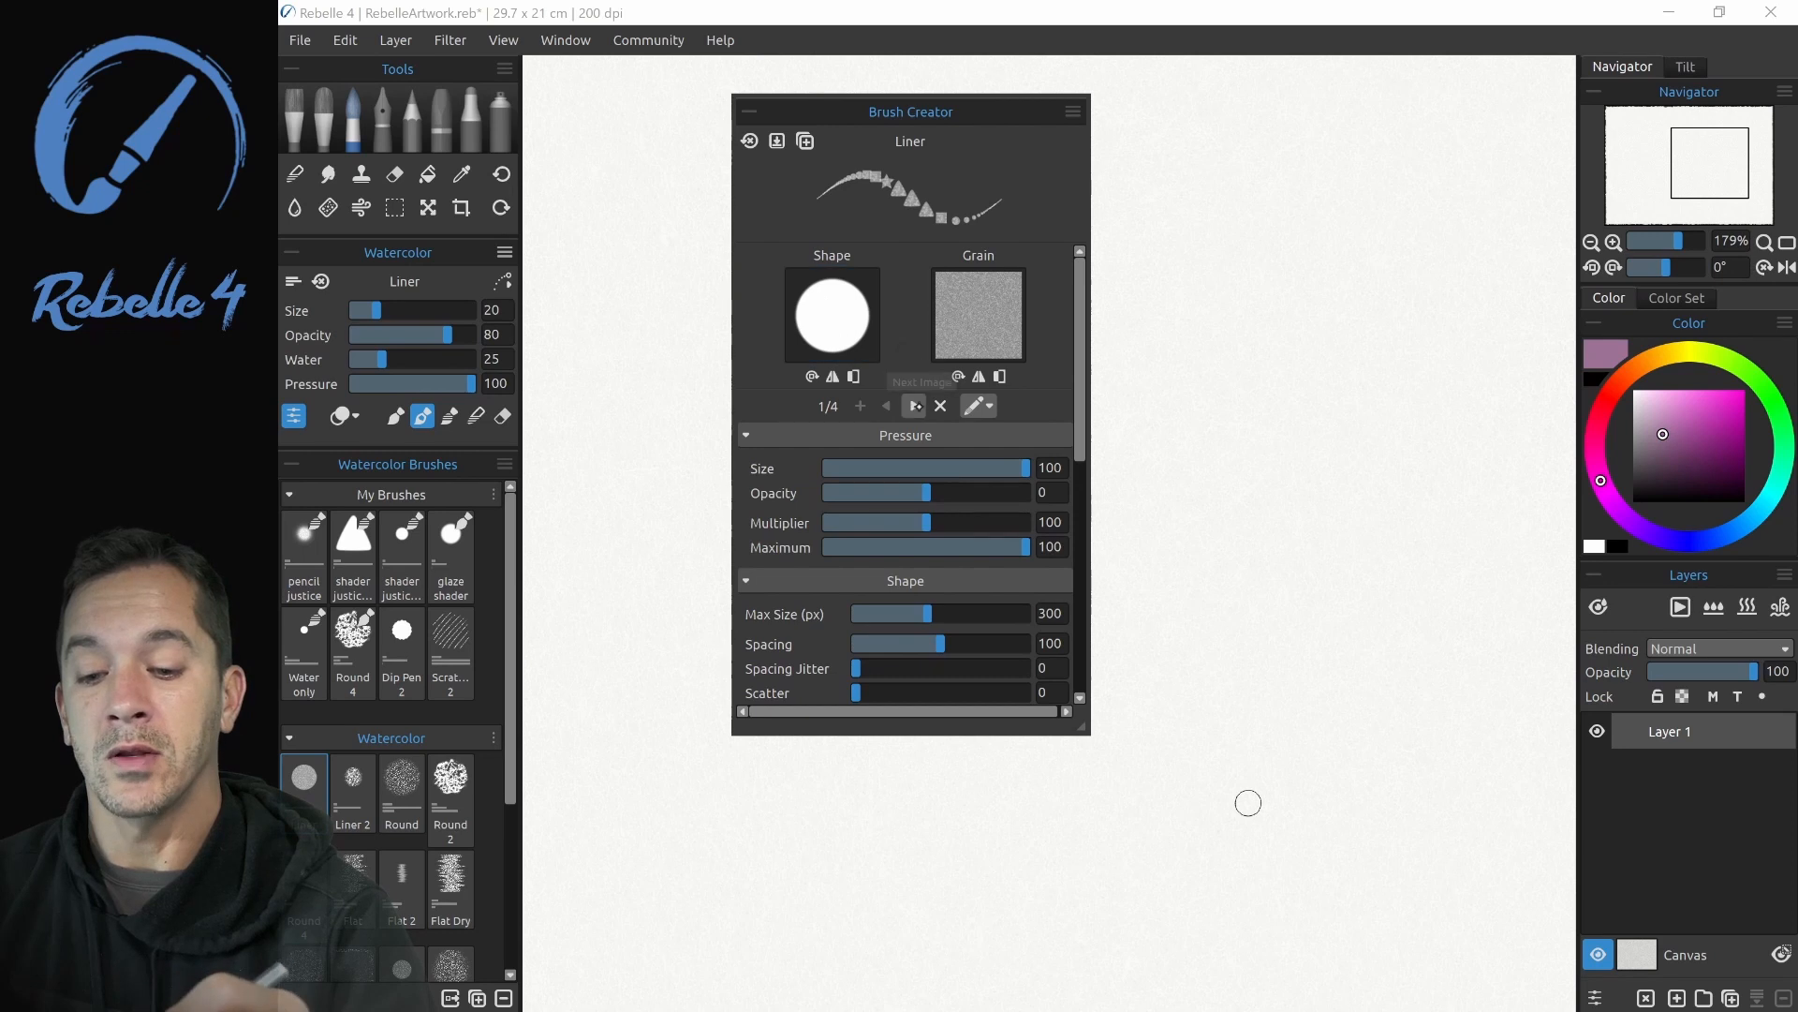
- Step through the Liner brush's shape images from the circle to the triangle
left_click(914, 406)
left_click(915, 406)
left_click(914, 405)
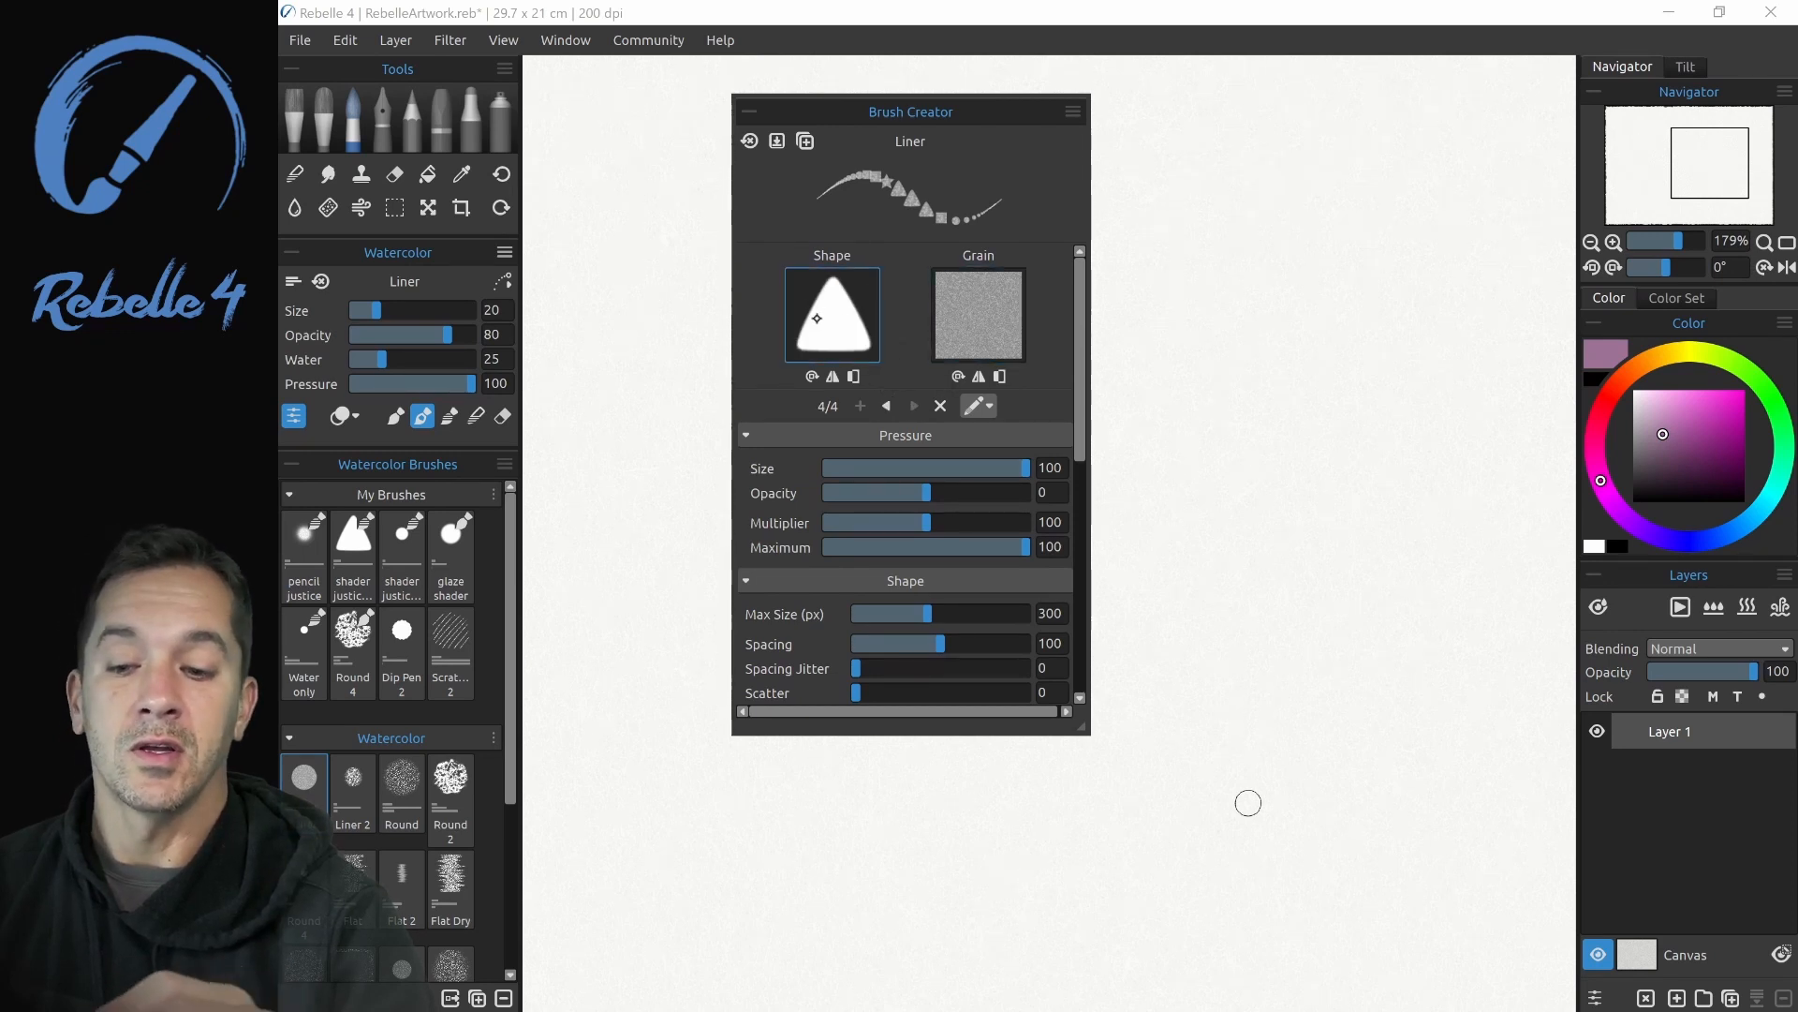
- Paint two test strokes beside the Brush Creator, a light-pressure loop of circles and a stroke of varying pressure through the other shapes
scroll(1066, 334, "down", 10)
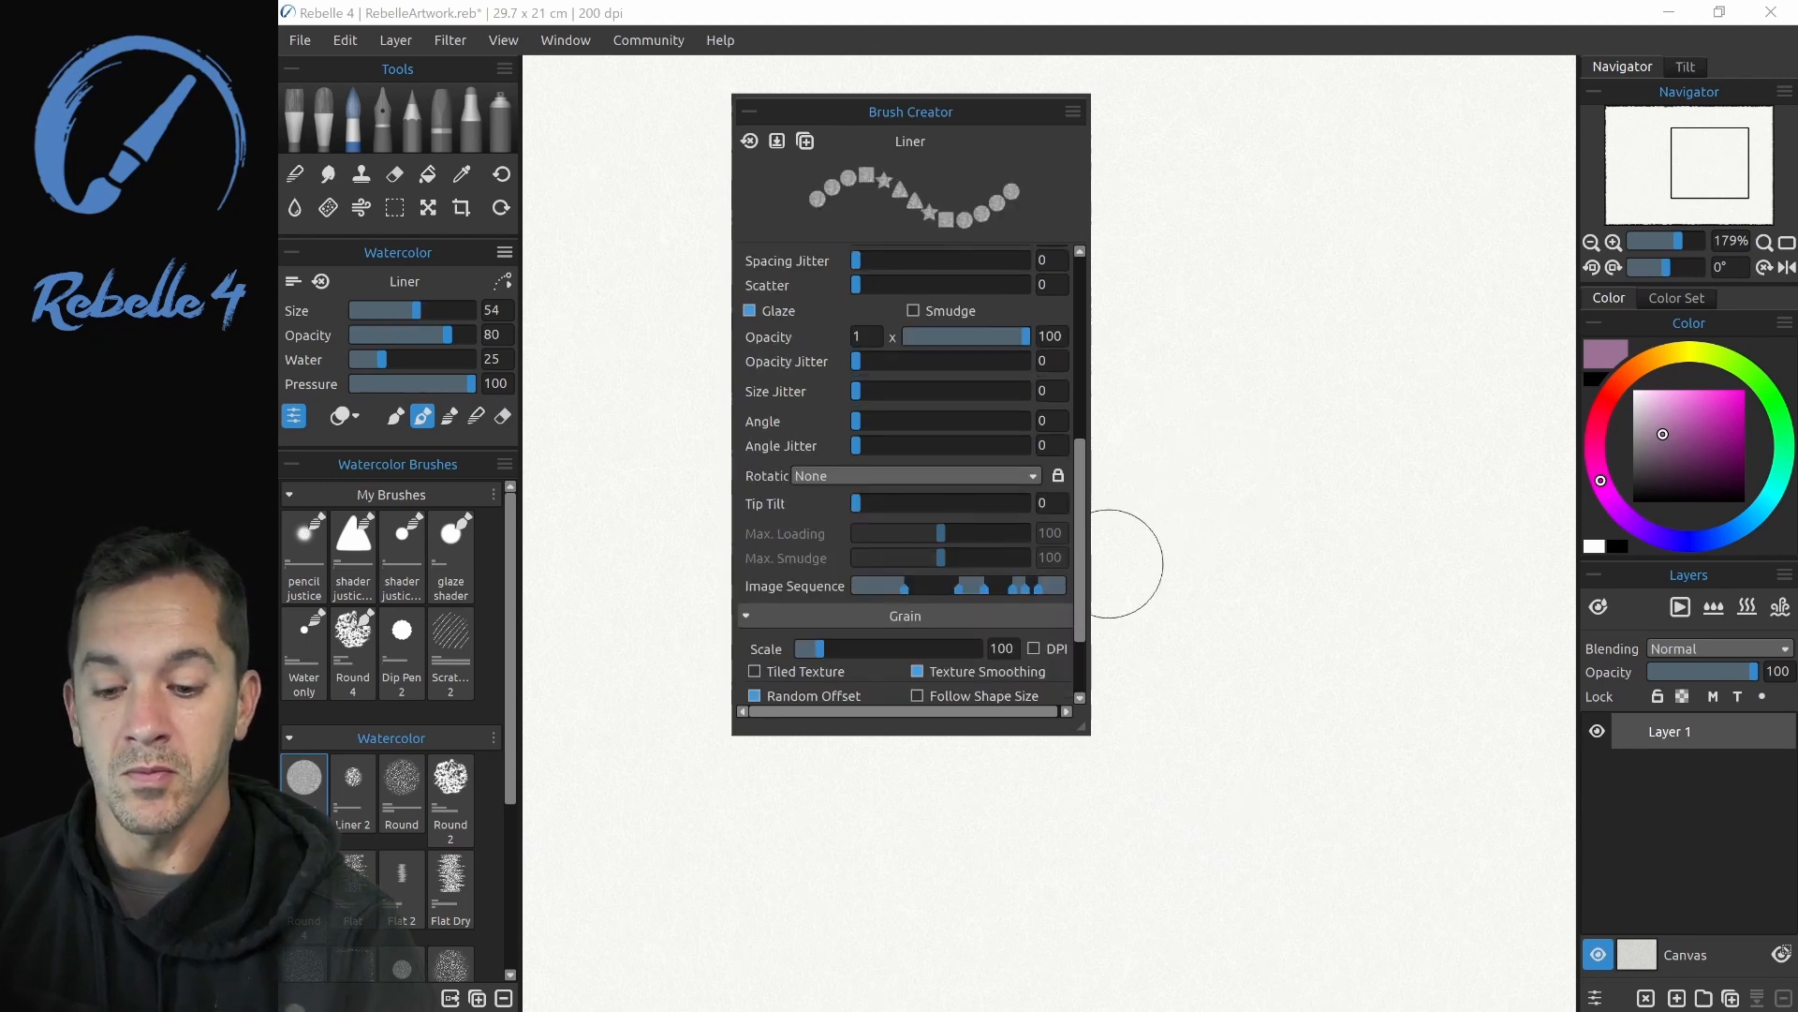
left_click(1148, 557)
mouse_move(1147, 557)
left_mouse_down()
mouse_move(1352, 474)
mouse_move(1409, 424)
mouse_move(1426, 346)
mouse_move(1358, 282)
mouse_move(1155, 395)
left_mouse_up()
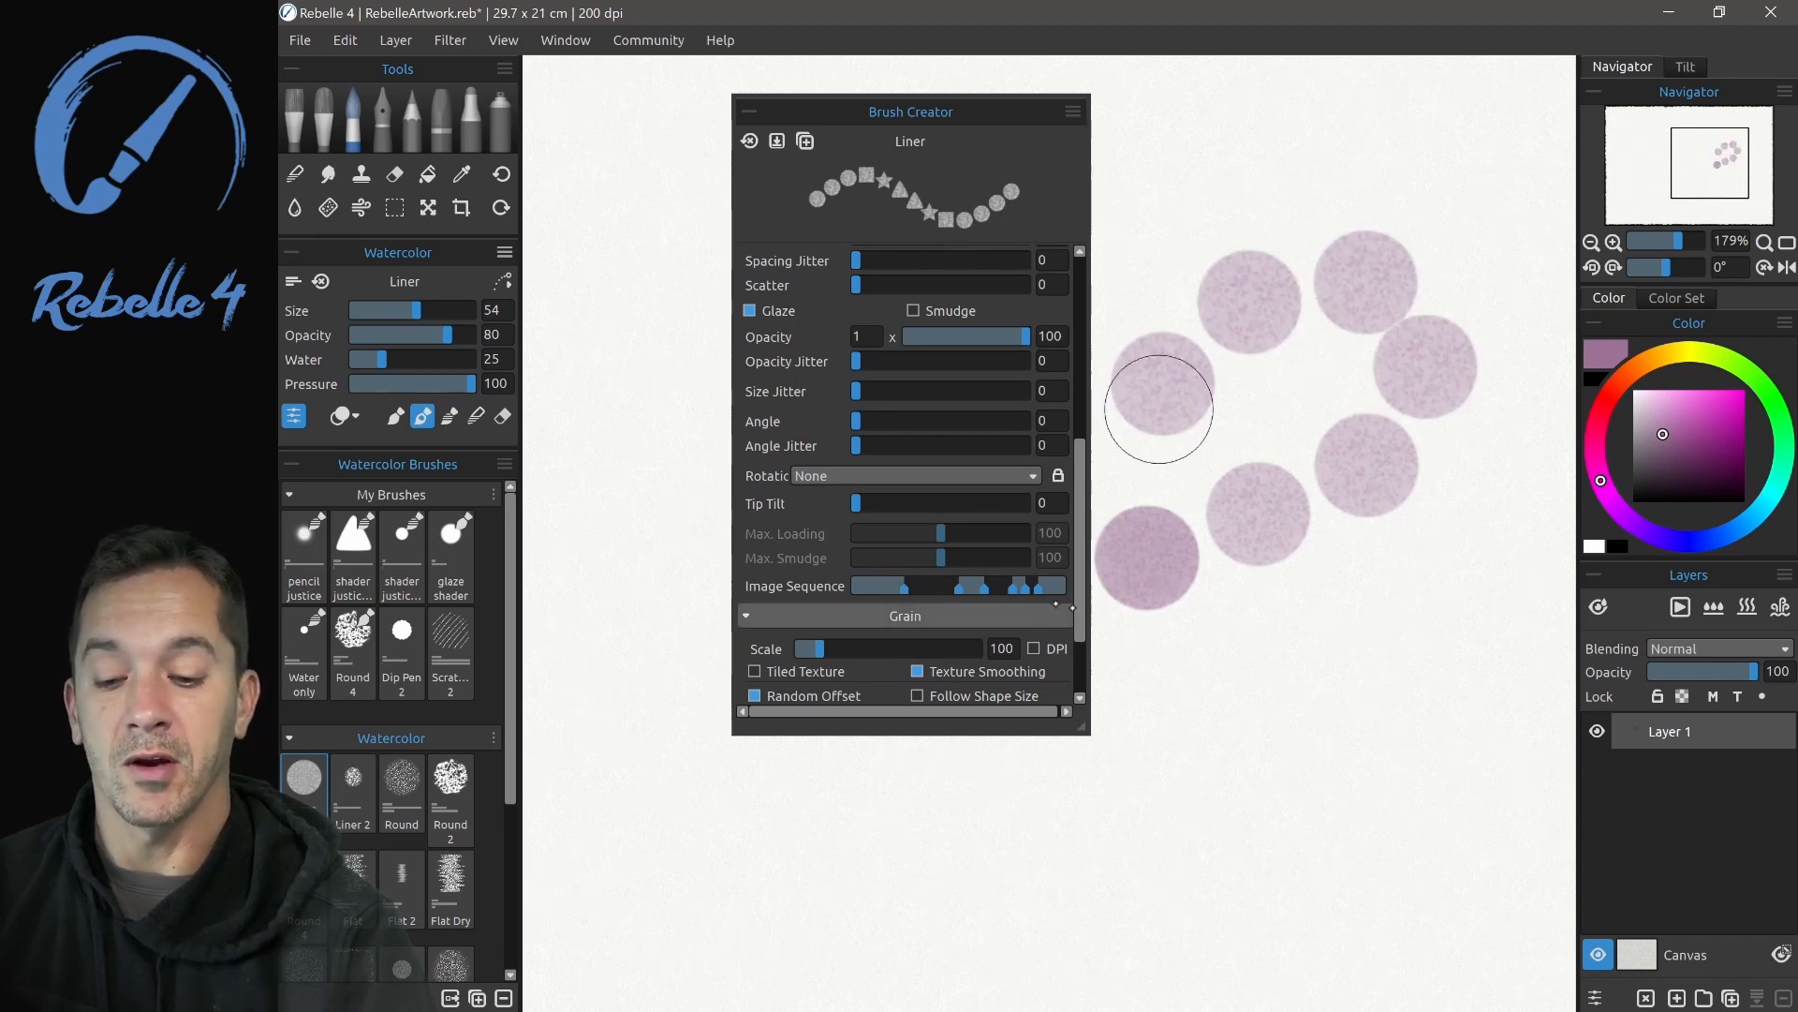
left_click(1151, 732)
mouse_move(1225, 683)
left_mouse_down()
mouse_move(1373, 610)
mouse_move(1520, 504)
mouse_move(1430, 636)
left_mouse_up()
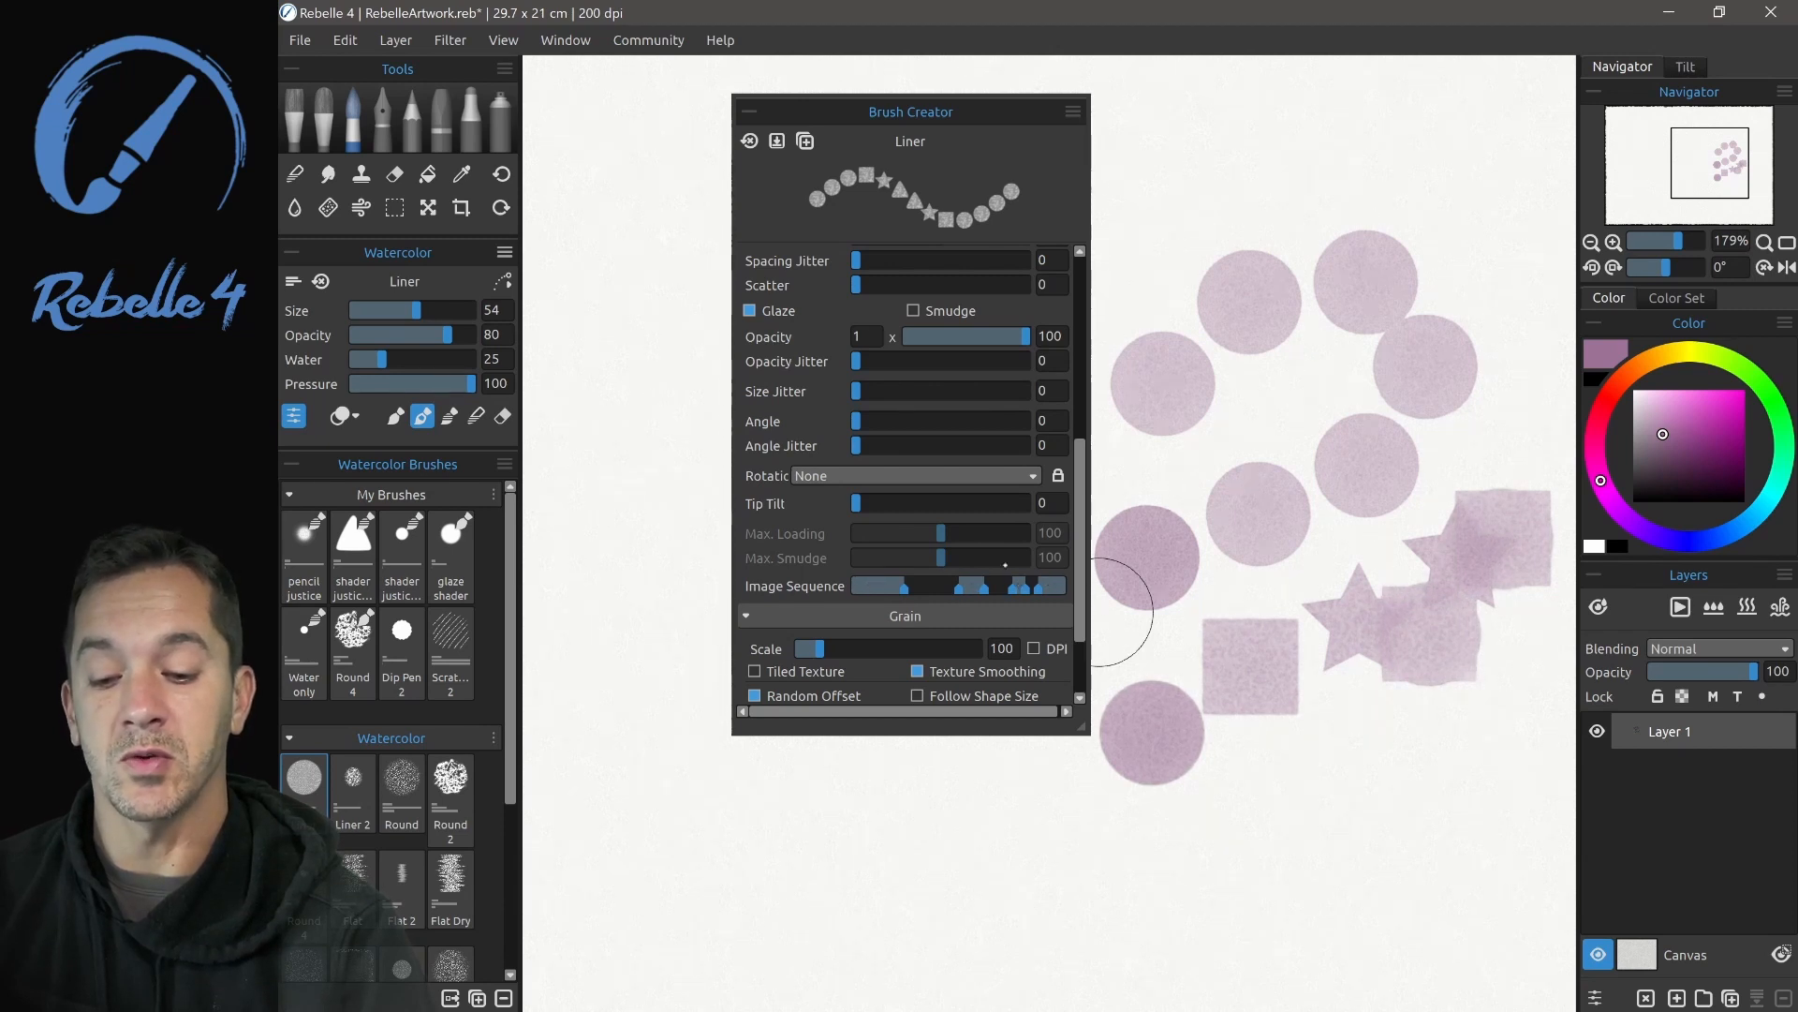
- Shift the Image Sequence ranges toward lower pressure, and stamp a row of seven shapes with rising pressure, from circle to triangle
left_click_drag(903, 589, 888, 590)
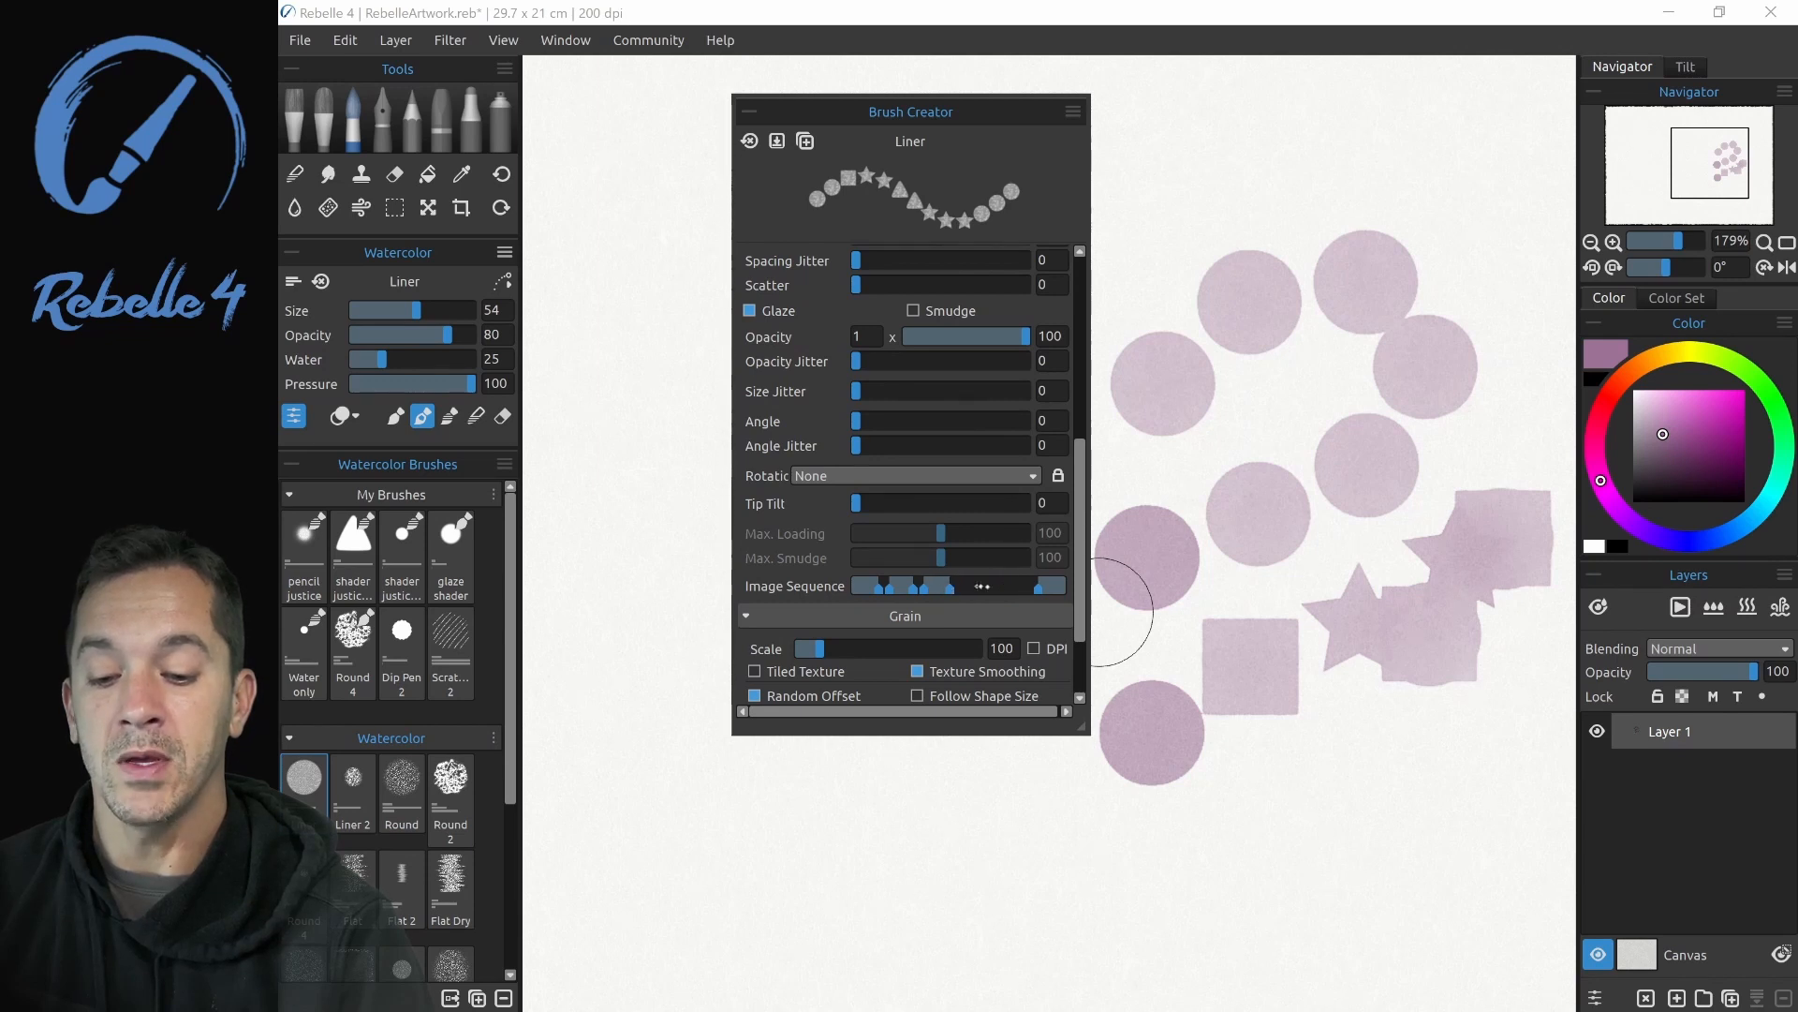
left_click(628, 872)
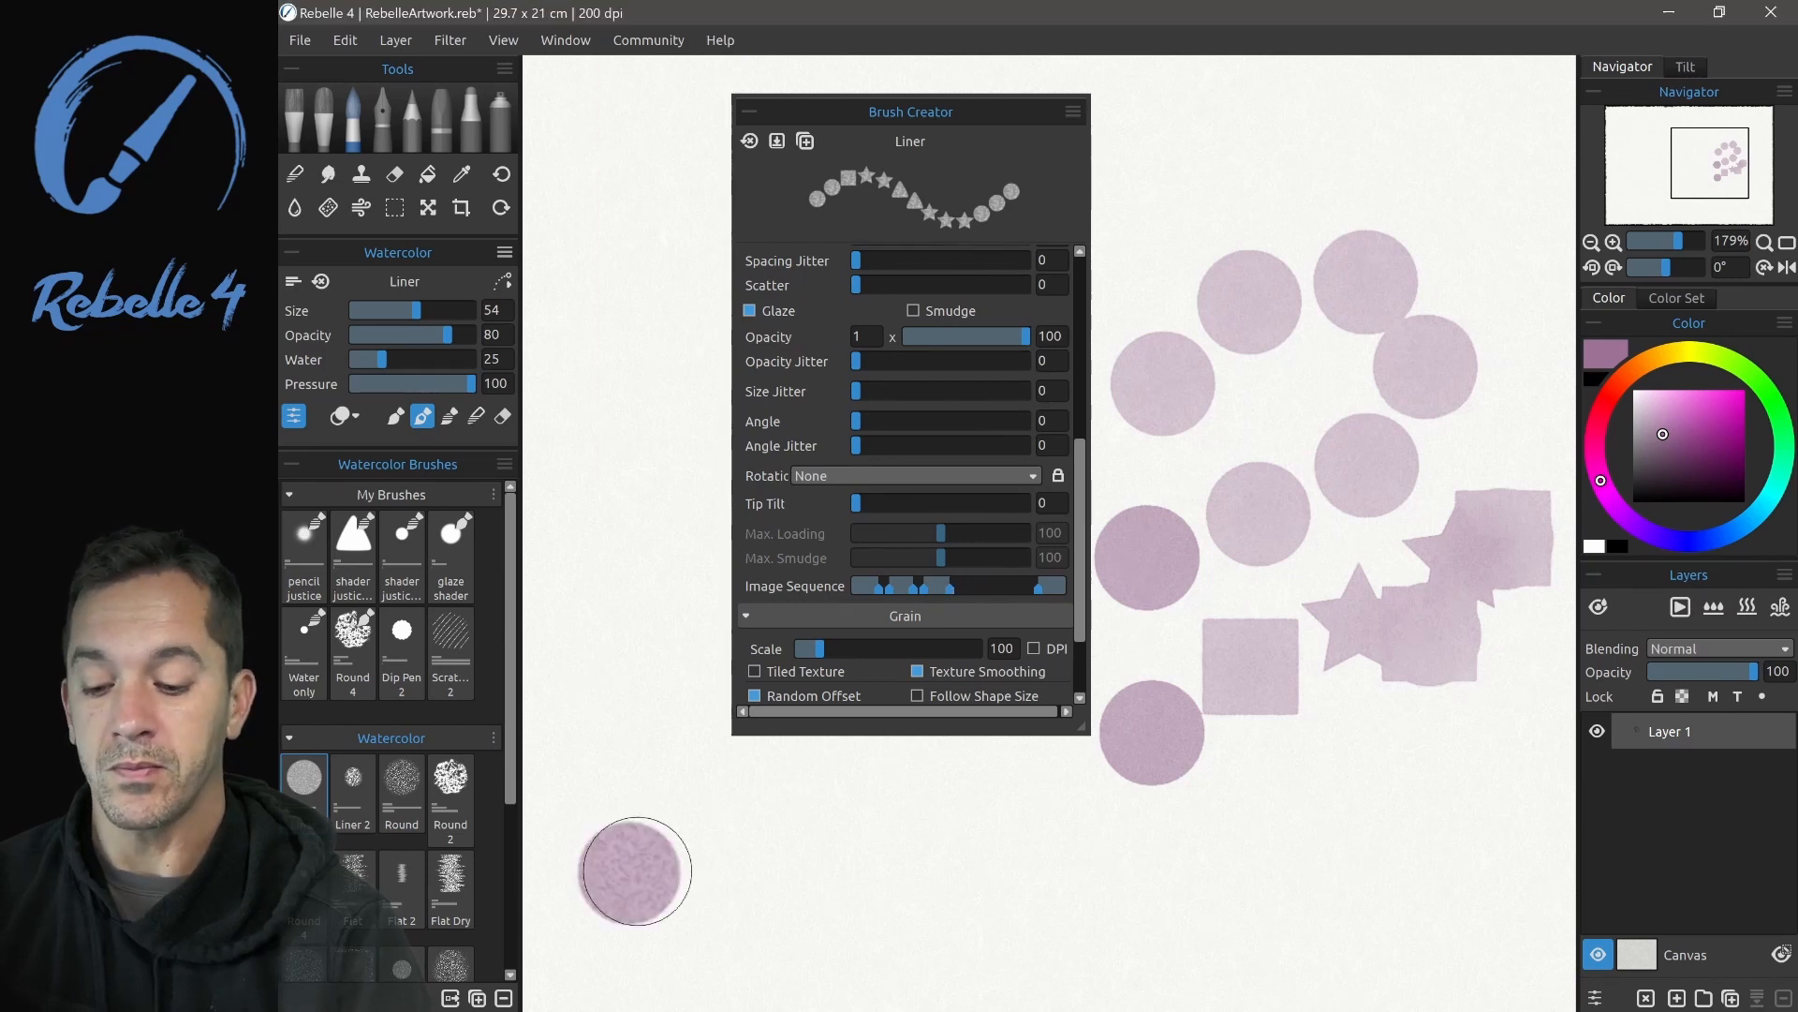
left_click(744, 832)
left_click(859, 812)
left_click(983, 809)
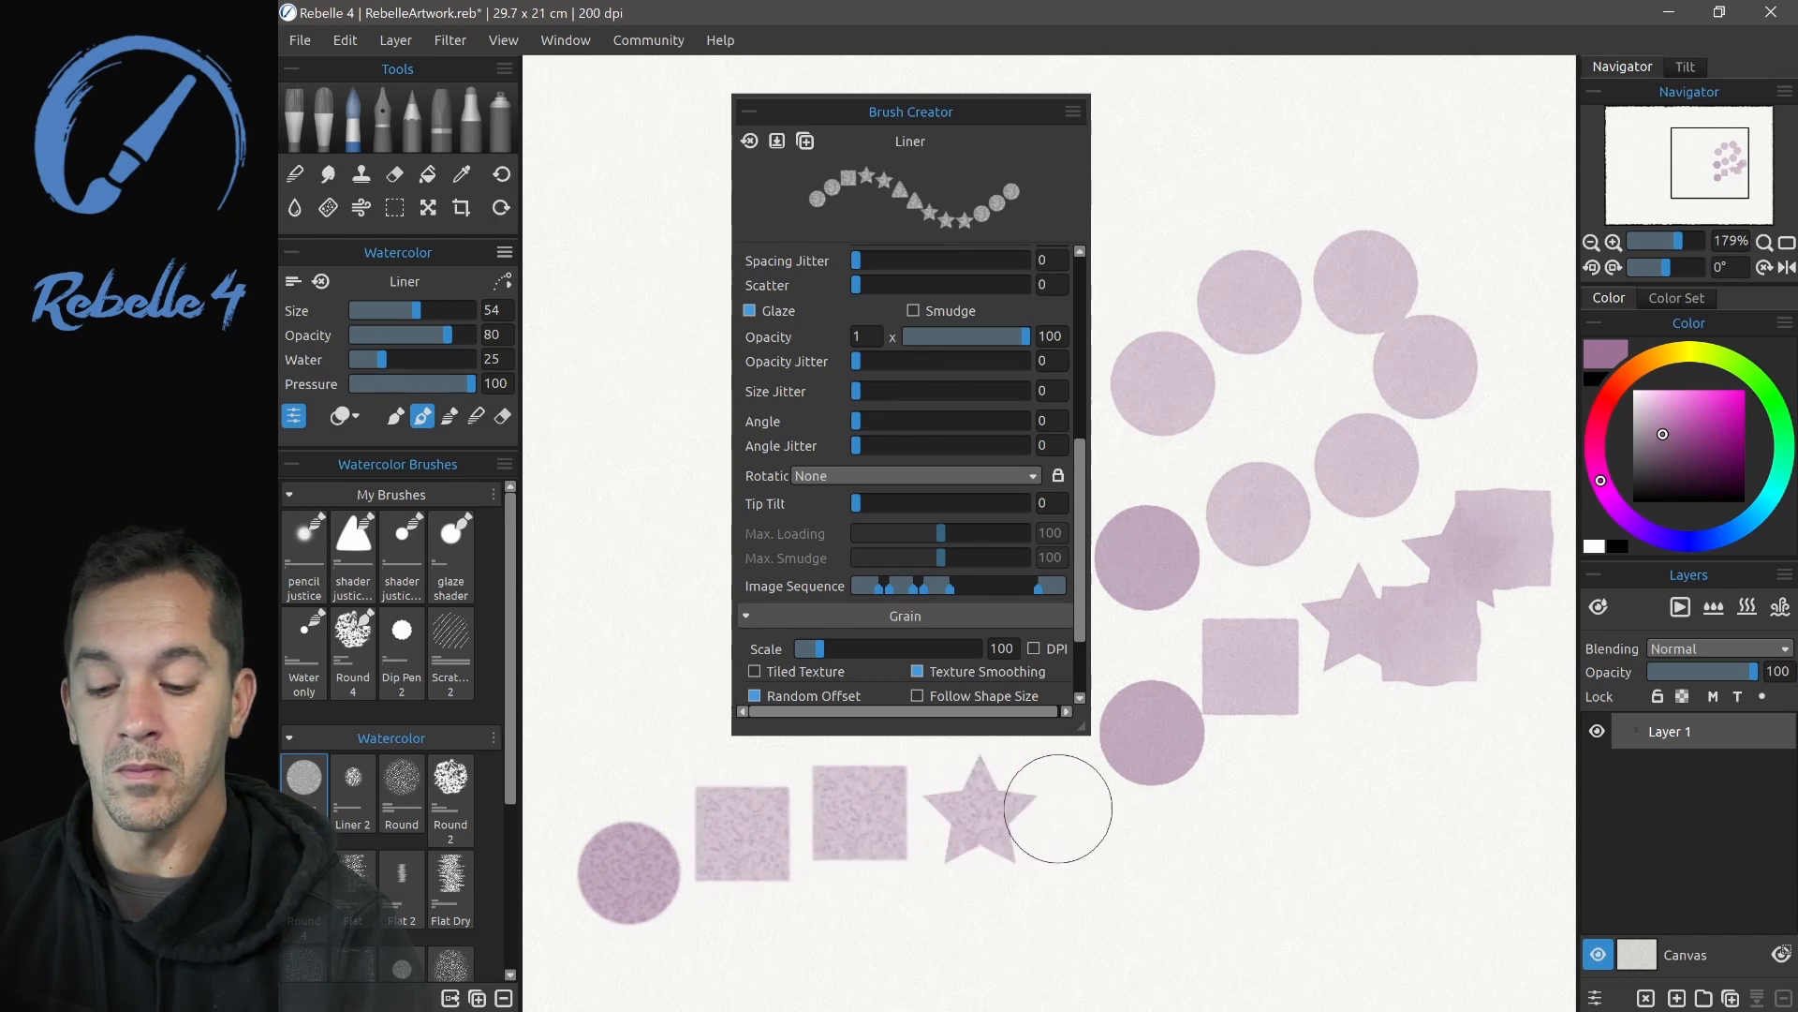
left_click(1099, 811)
left_click(1218, 806)
left_click(1339, 786)
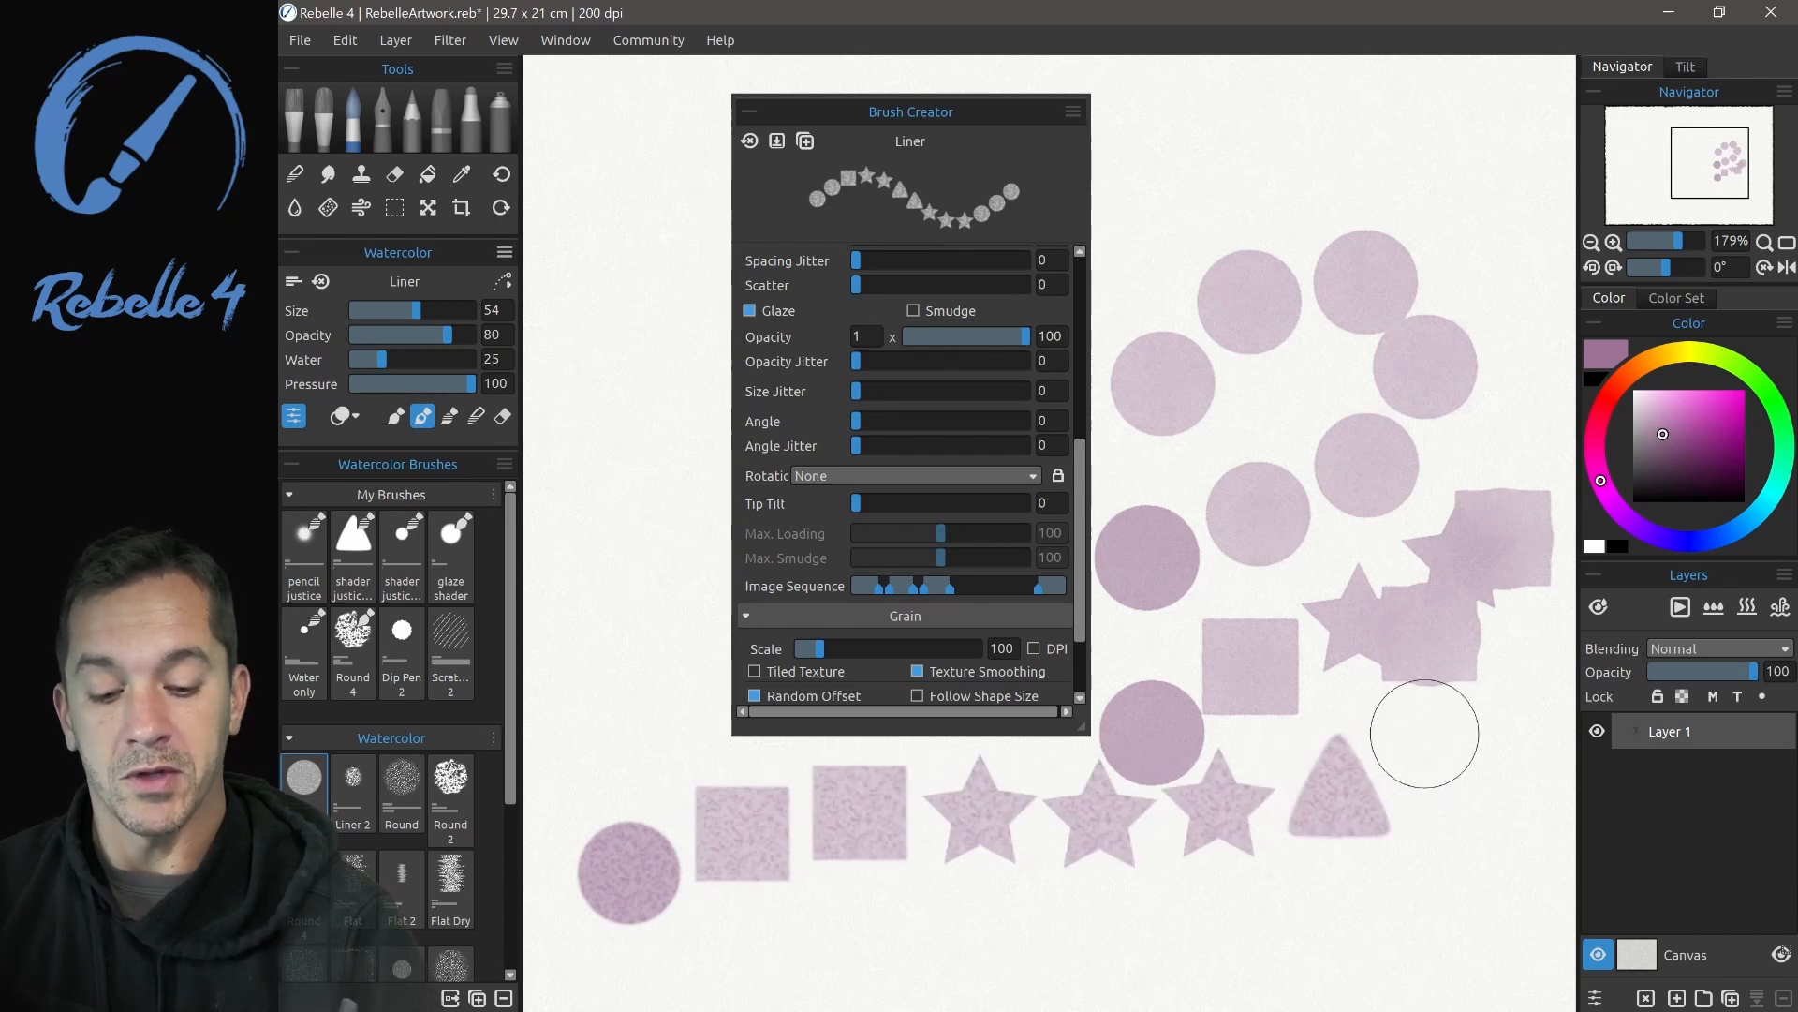
- Clear the test strokes from Layer 1 and open the Liner brush's Texture Order choices
mouse_move(1423, 733)
left_mouse_down()
mouse_move(1457, 667)
mouse_move(1228, 225)
mouse_move(1326, 162)
mouse_move(1433, 373)
mouse_move(1405, 712)
left_mouse_up()
key("Delete")
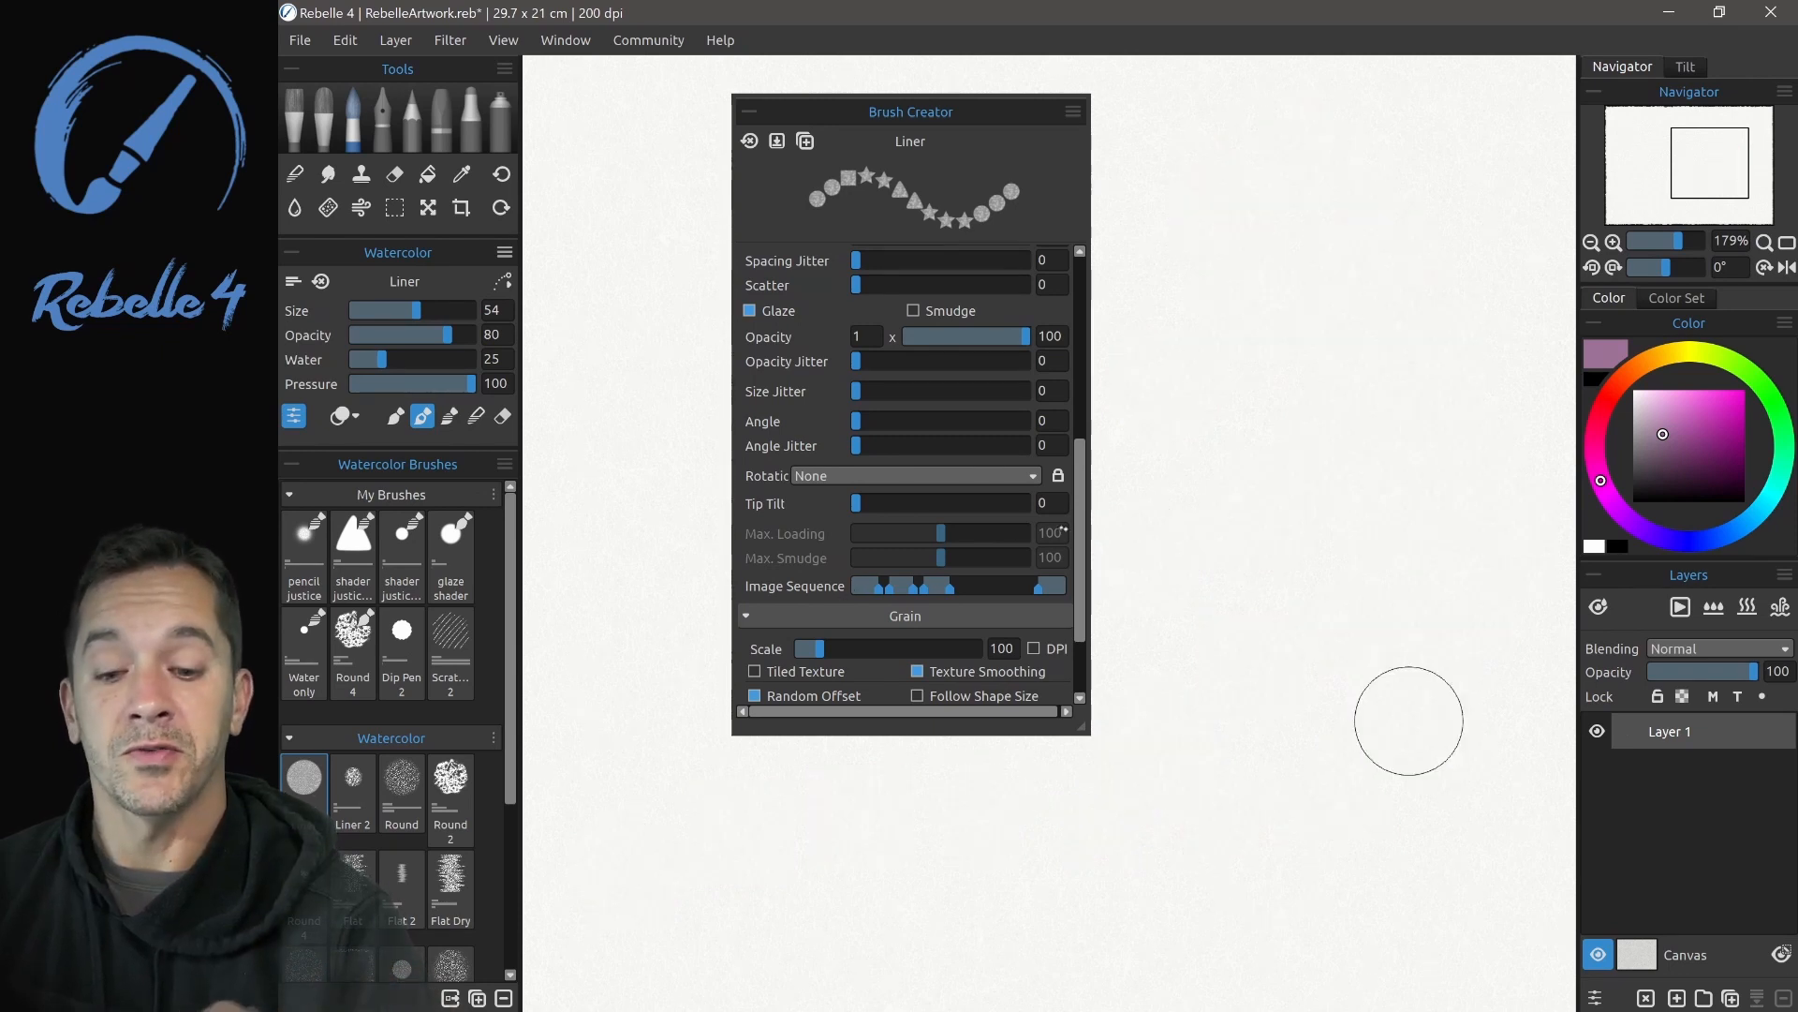
scroll(979, 375, "up", 5)
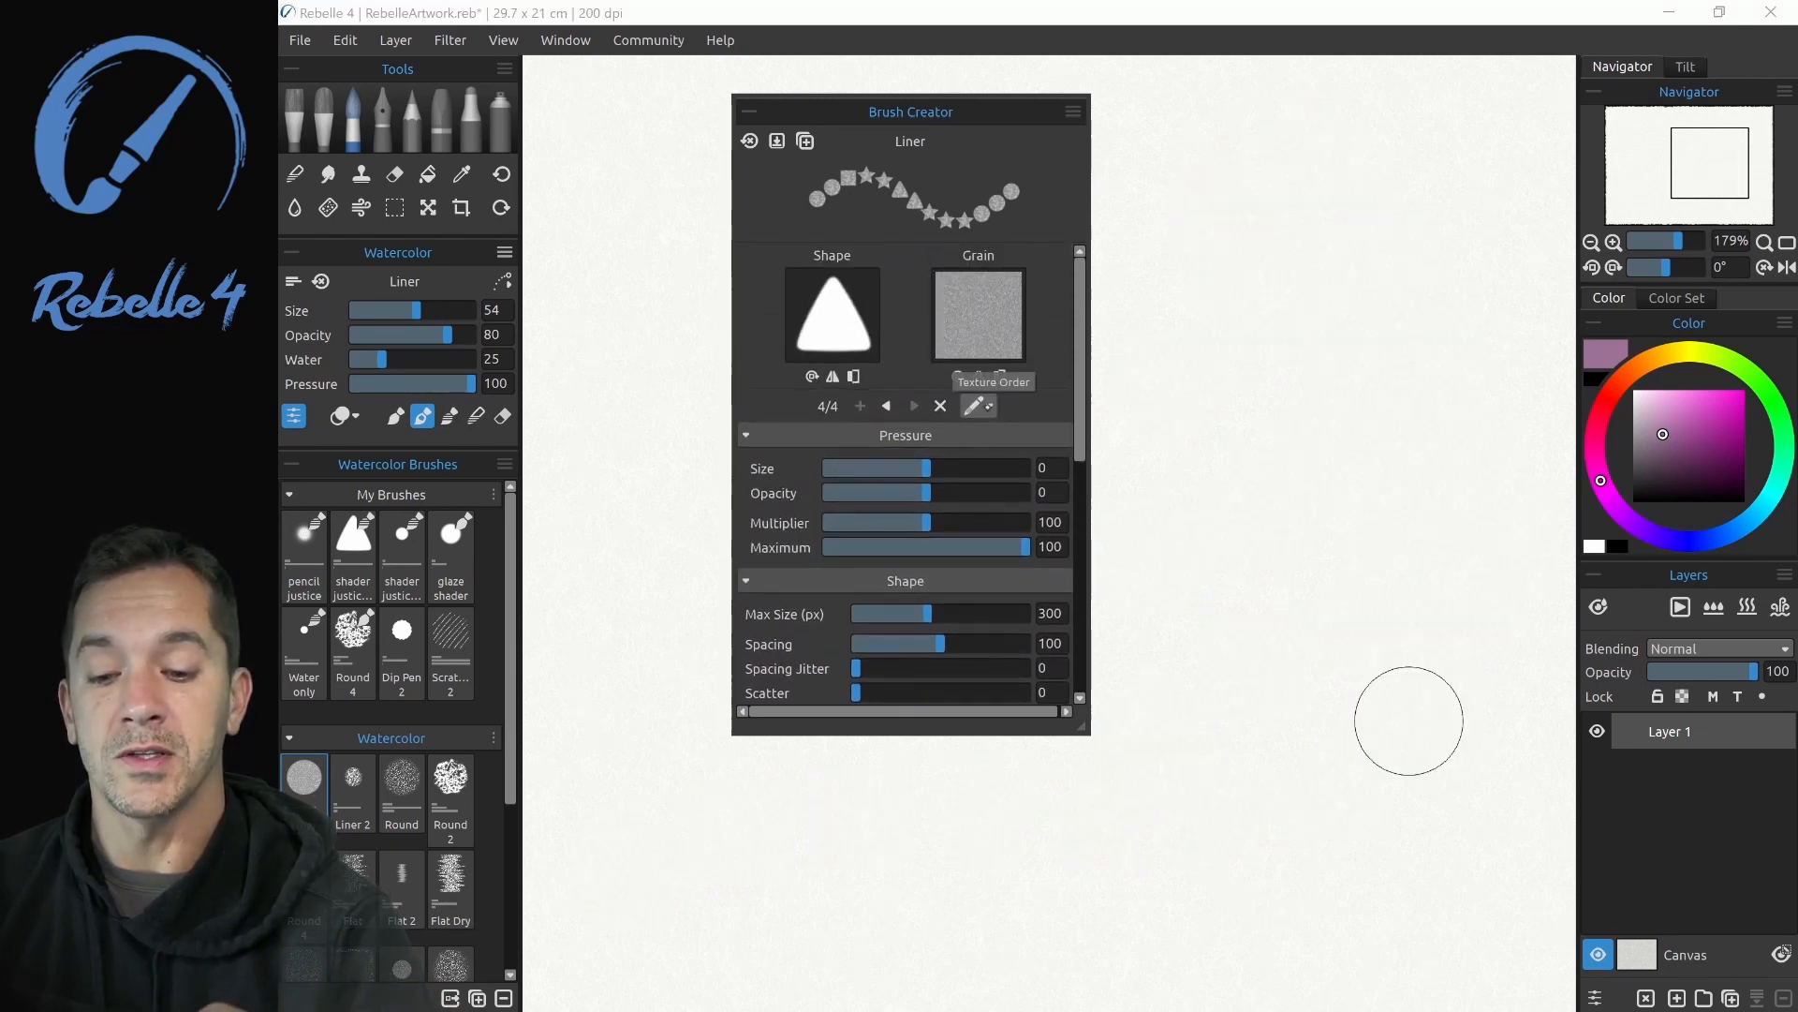
left_click(979, 406)
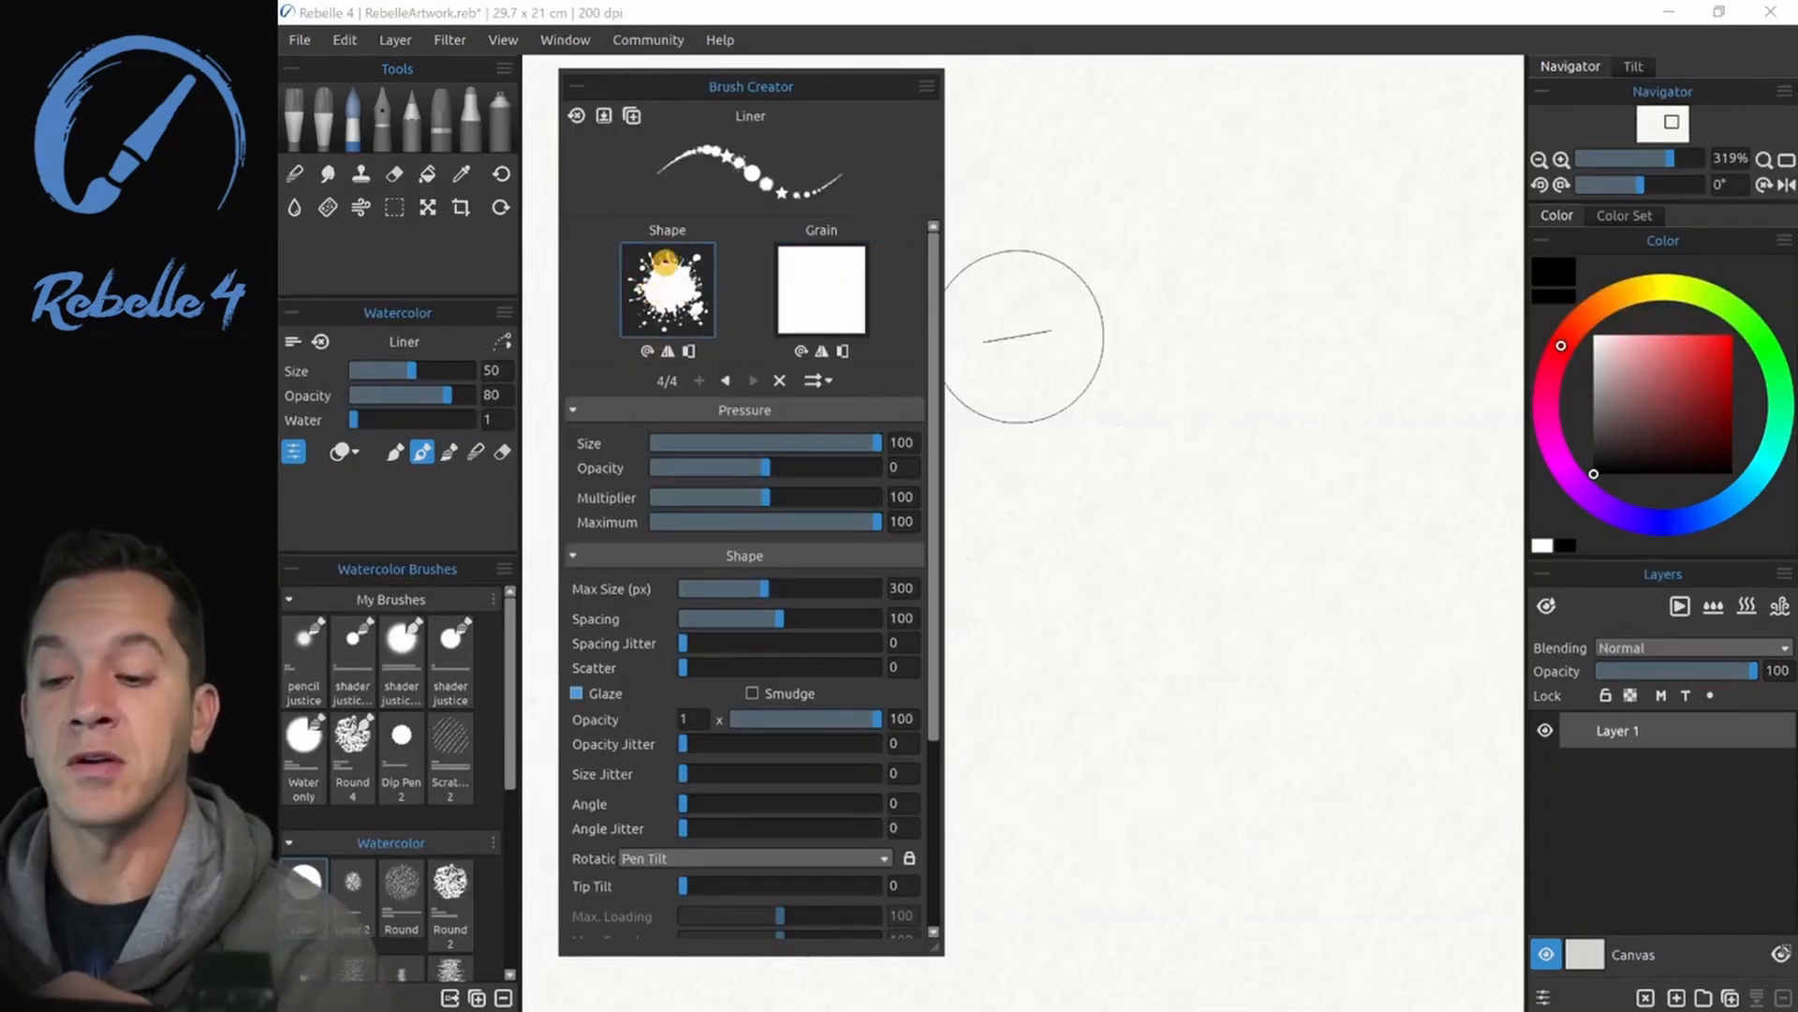
- Rotate the splatter shape image several times and try flipping it horizontally
left_click(647, 349)
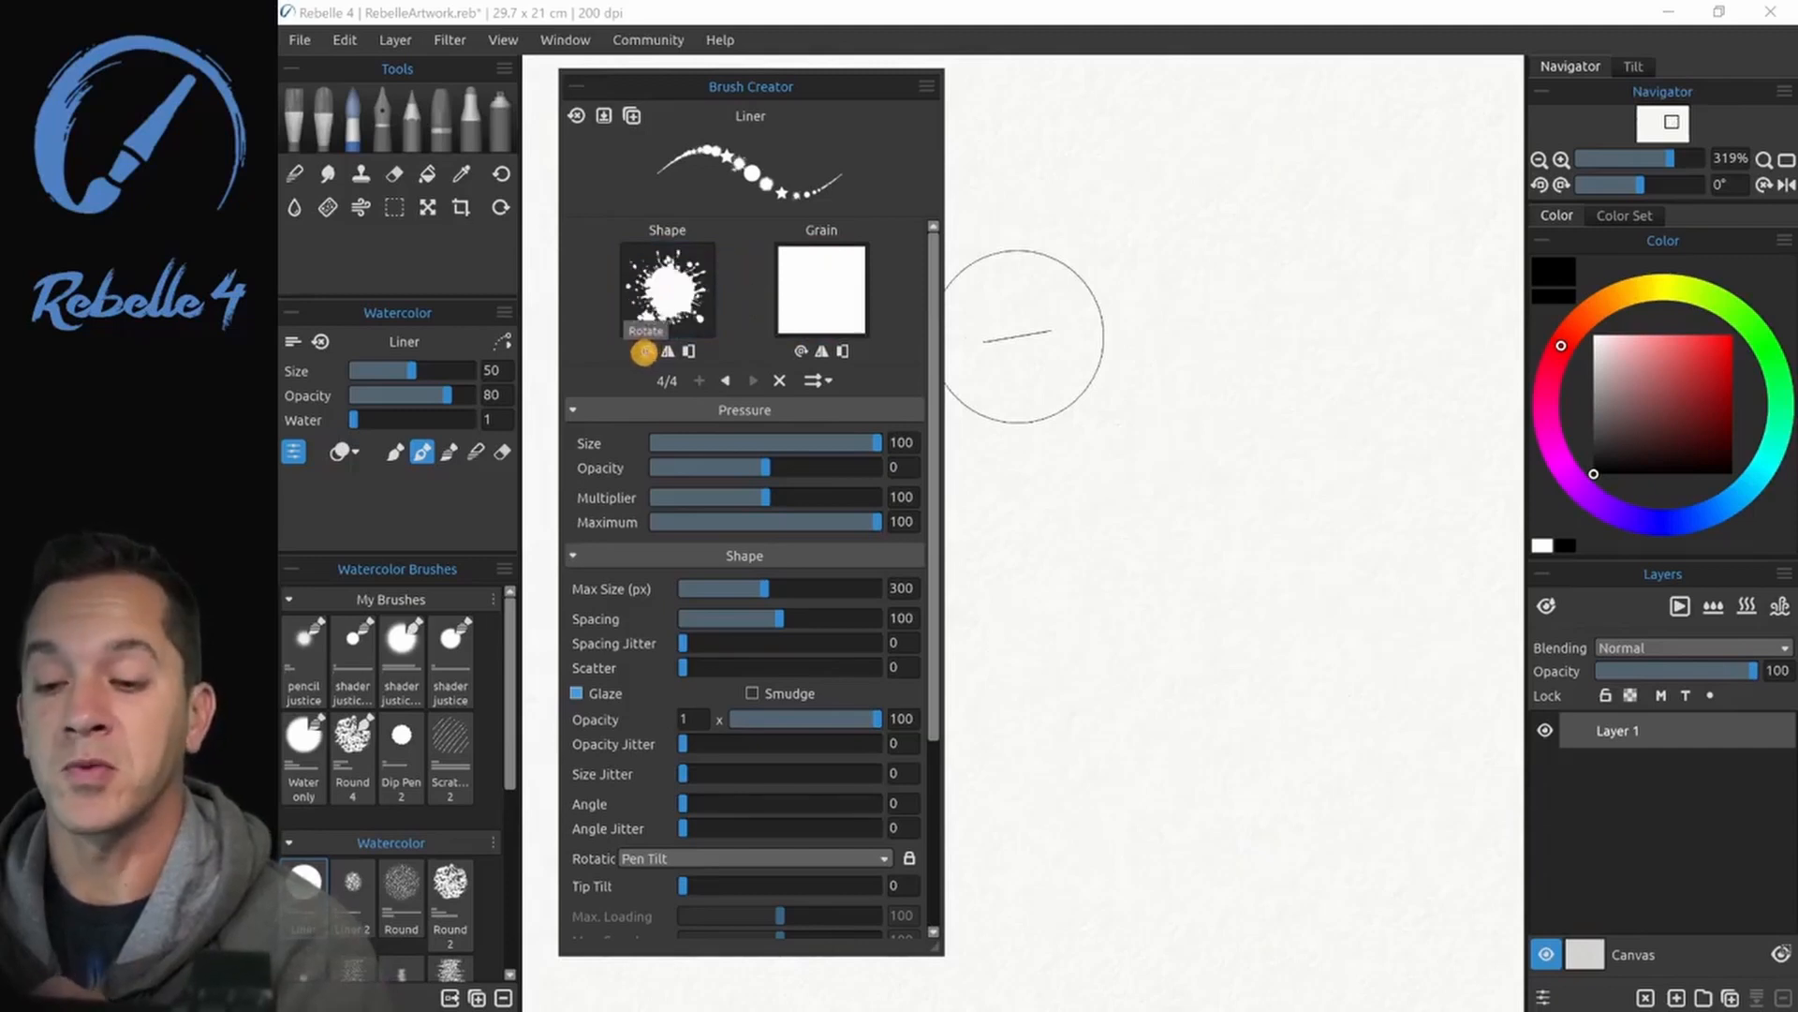
left_click(647, 349)
left_click(647, 349)
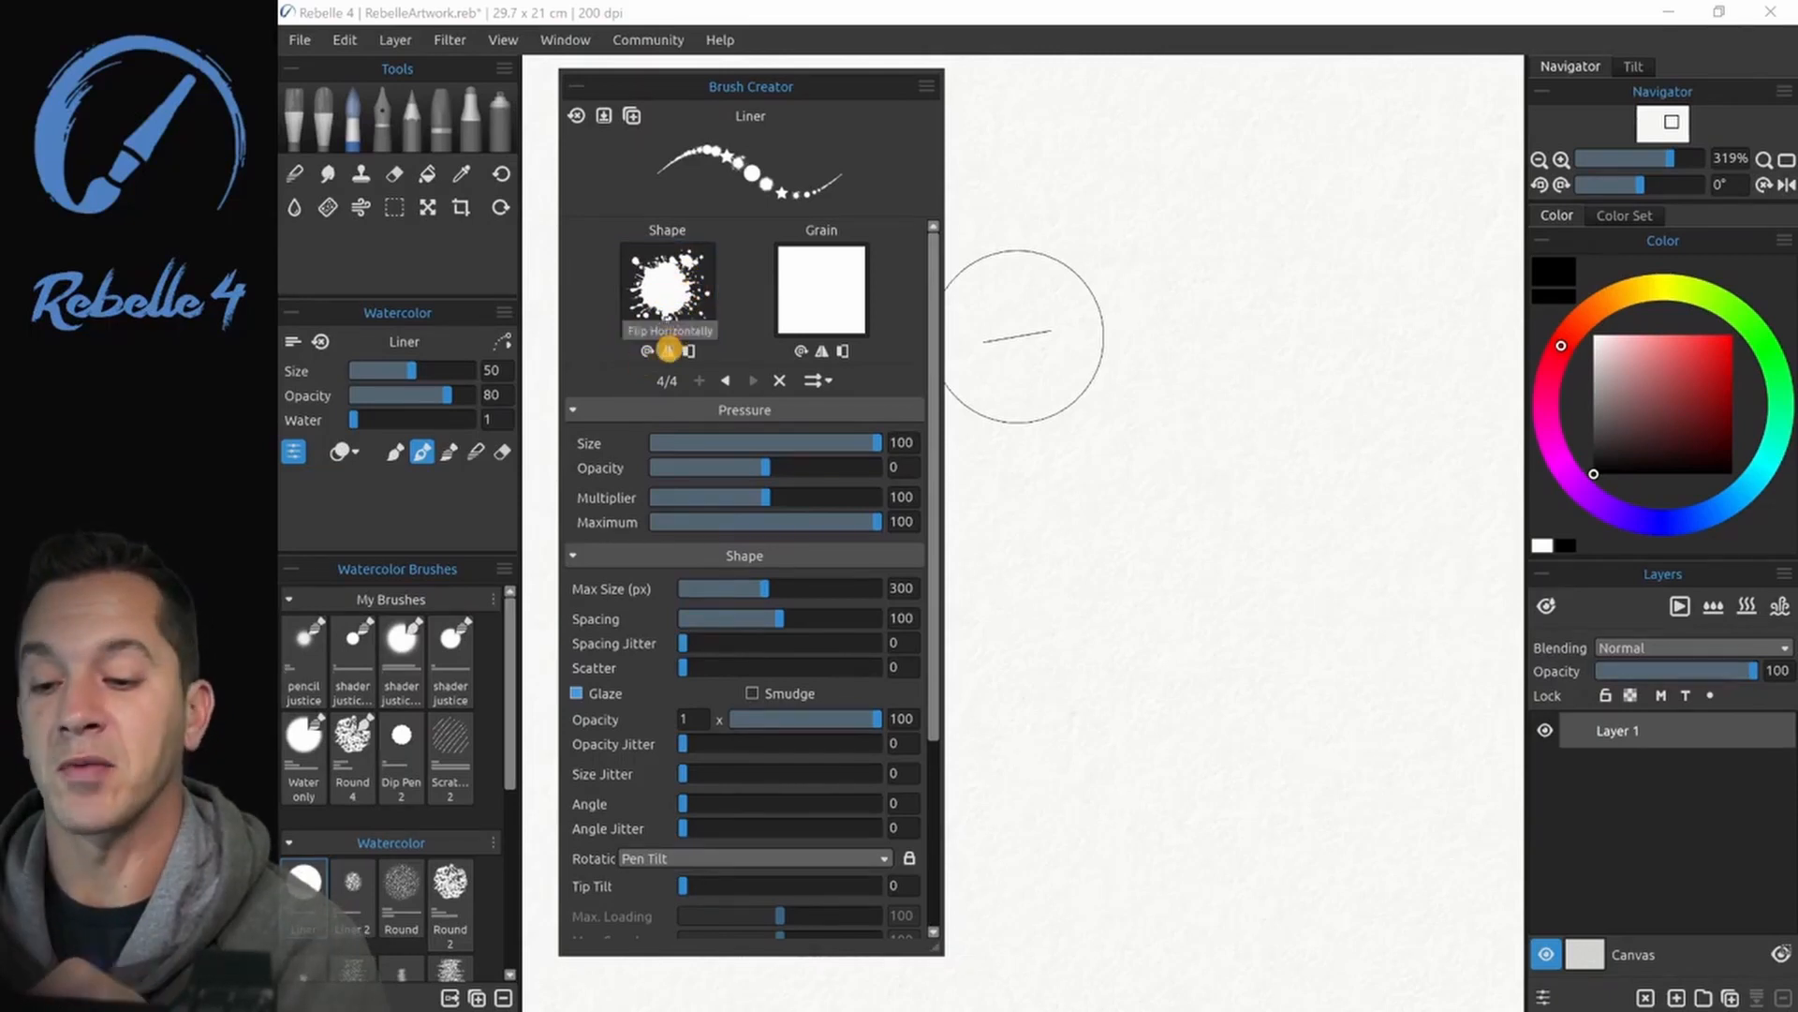
left_click(665, 350)
left_click(667, 351)
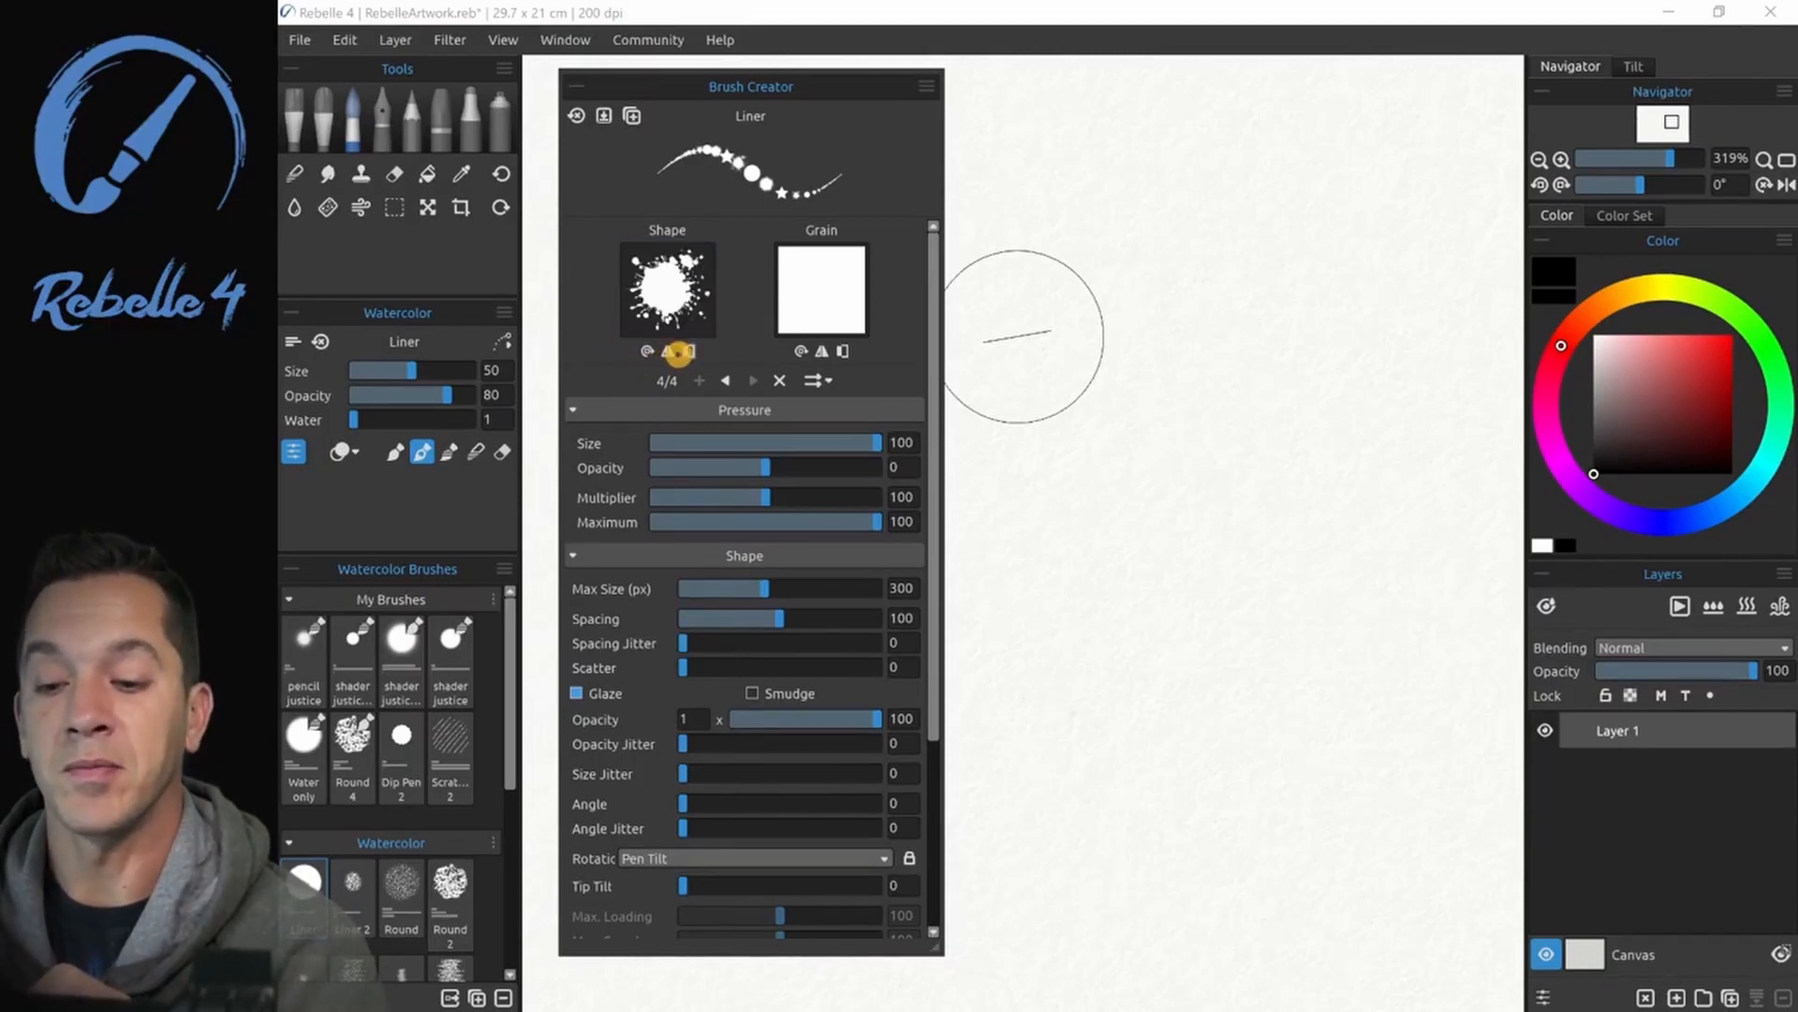
- Invert the splatter shape image and paint a horizontal test stroke with it
left_click(690, 353)
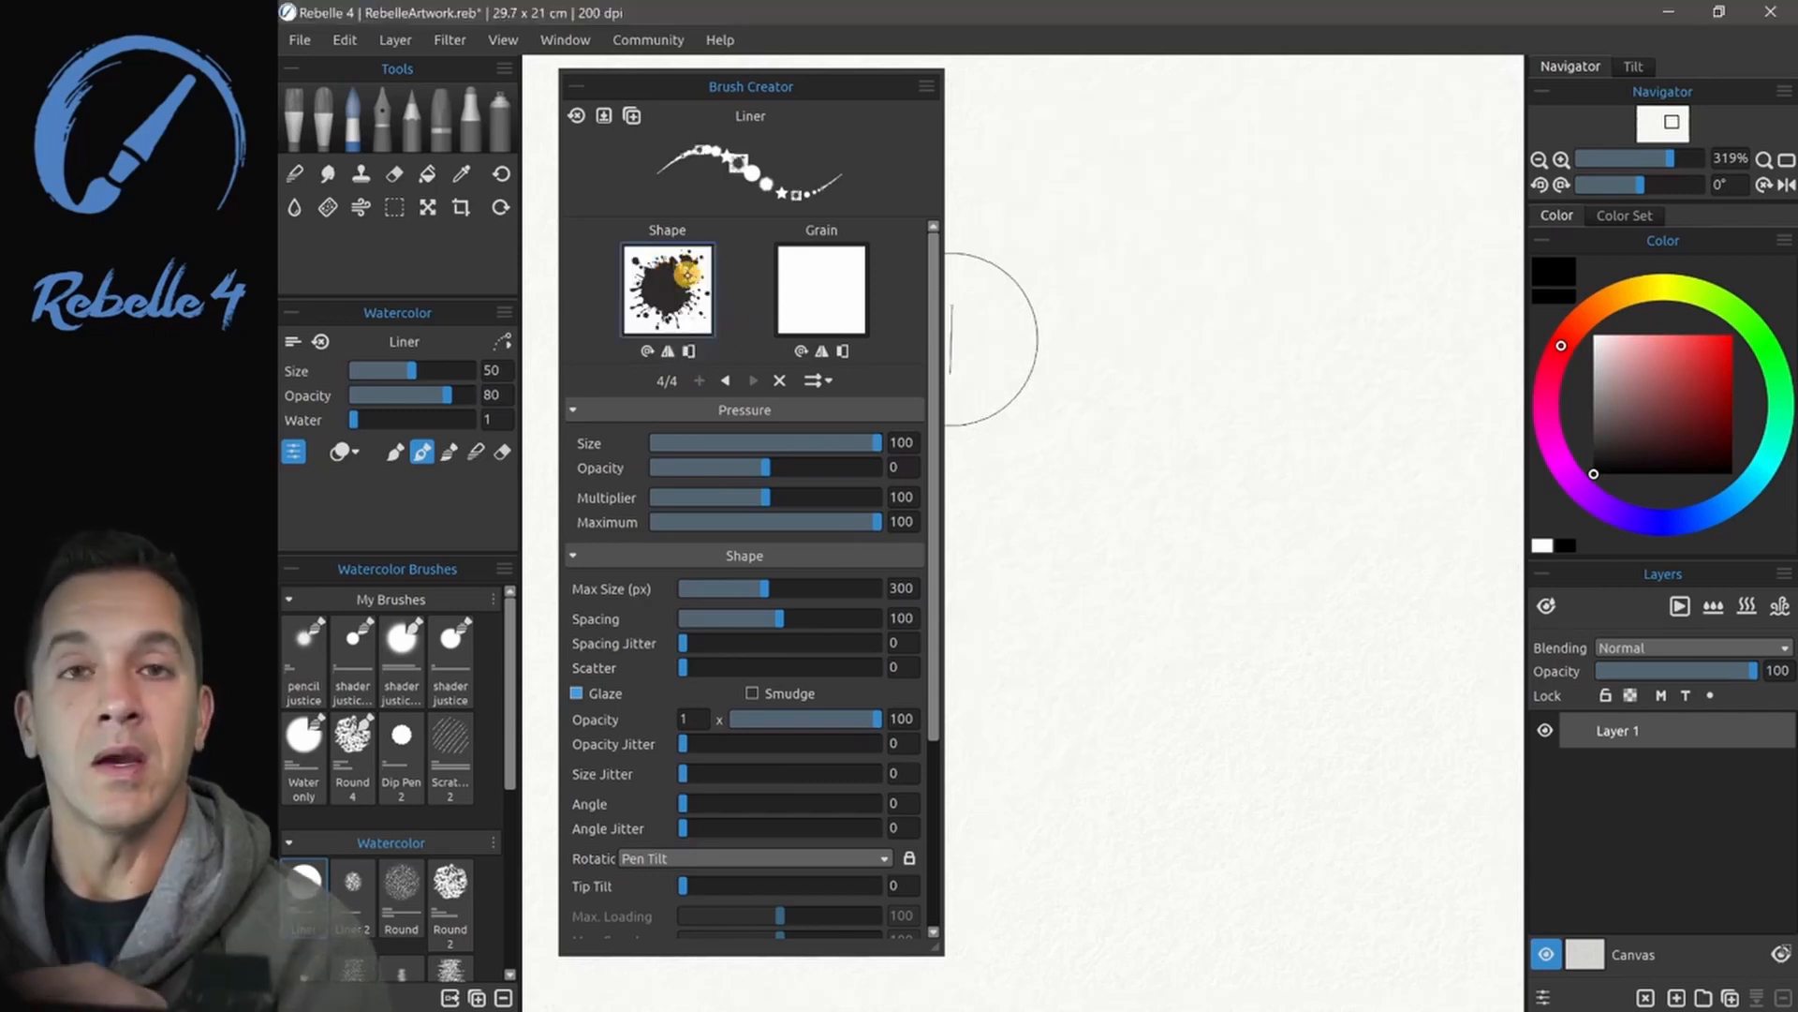
mouse_move(1070, 276)
left_mouse_down()
mouse_move(1077, 293)
mouse_move(1212, 249)
mouse_move(1330, 277)
left_mouse_up()
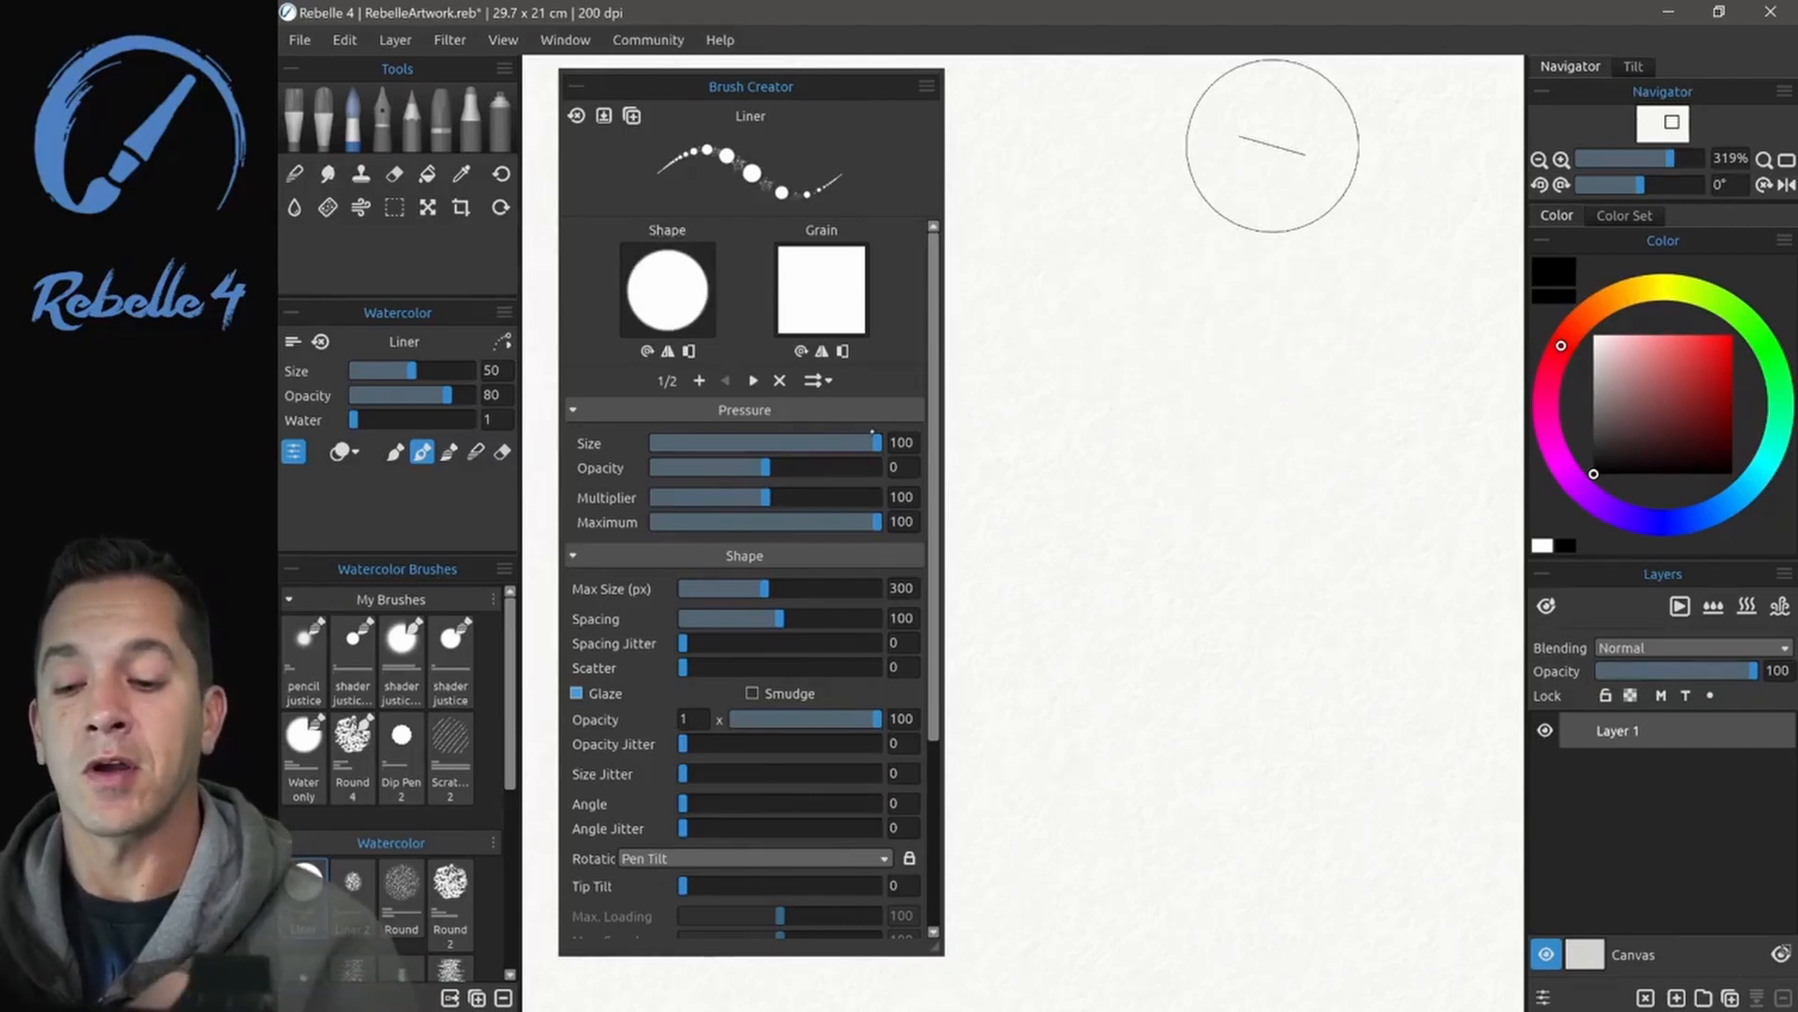
- Lower the Liner brush's pressure effect on size to 2
mouse_move(874, 442)
left_mouse_down()
mouse_move(644, 442)
mouse_move(768, 442)
left_mouse_up()
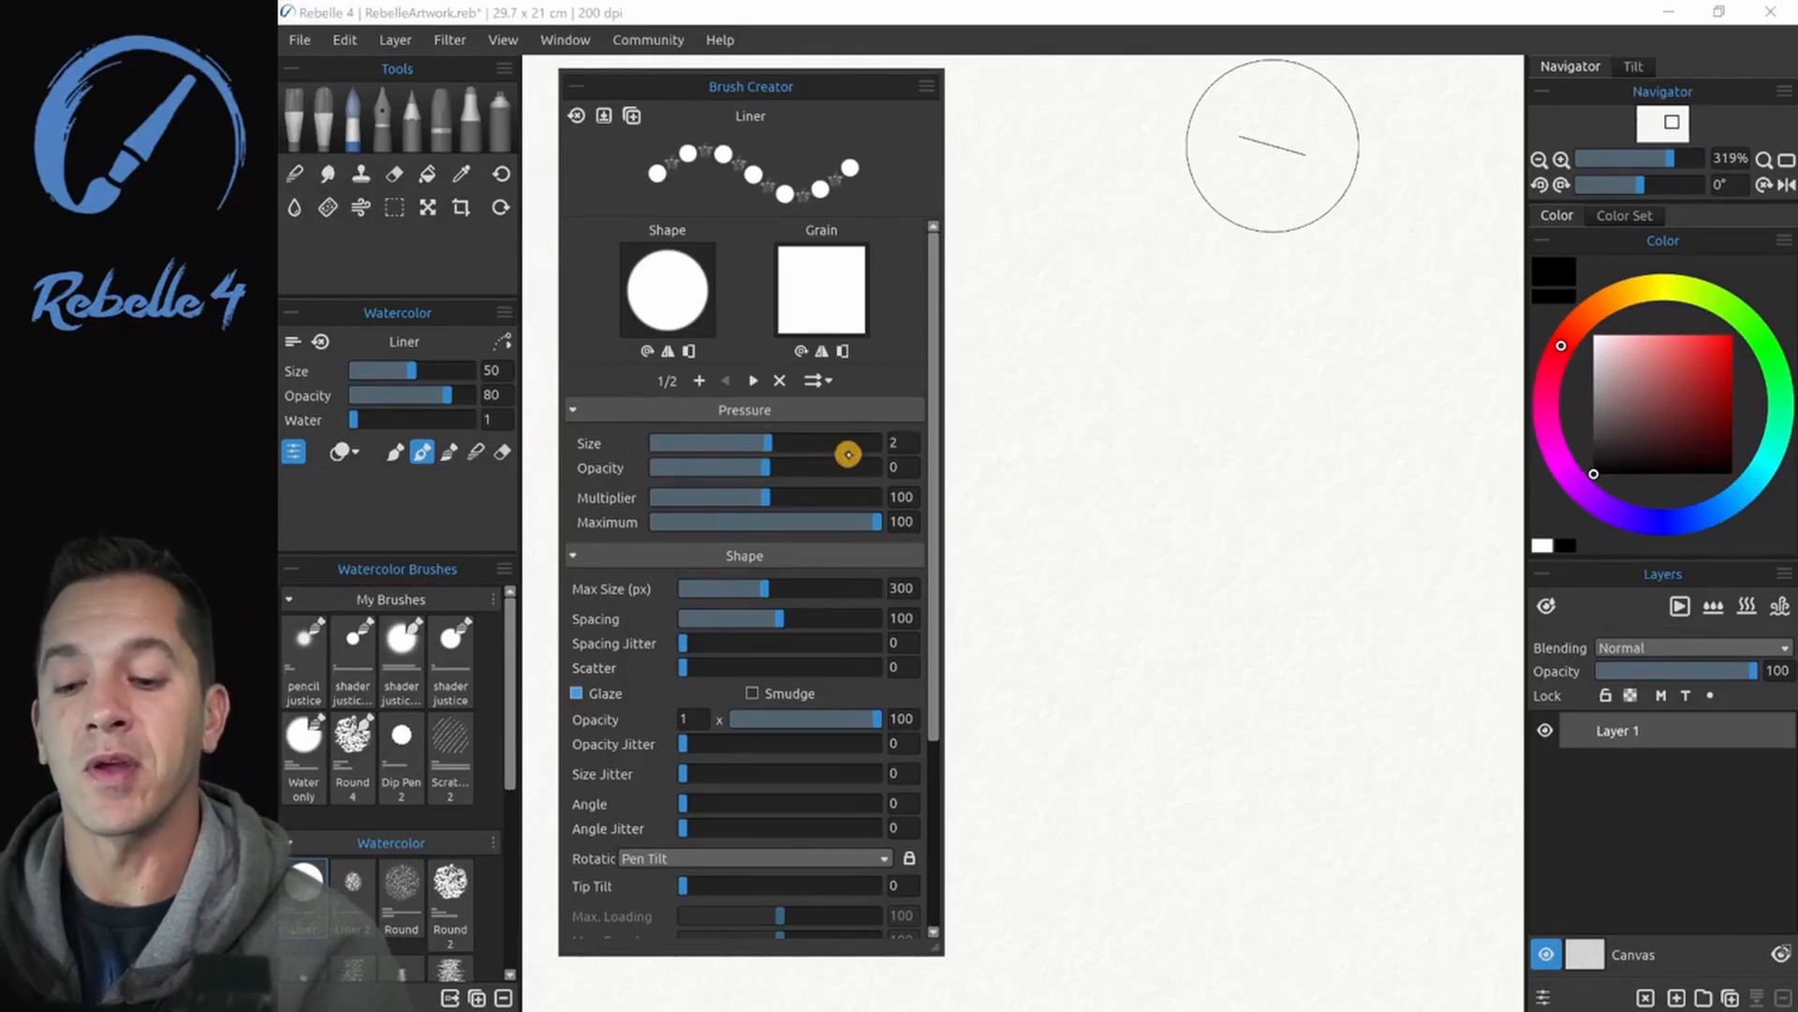